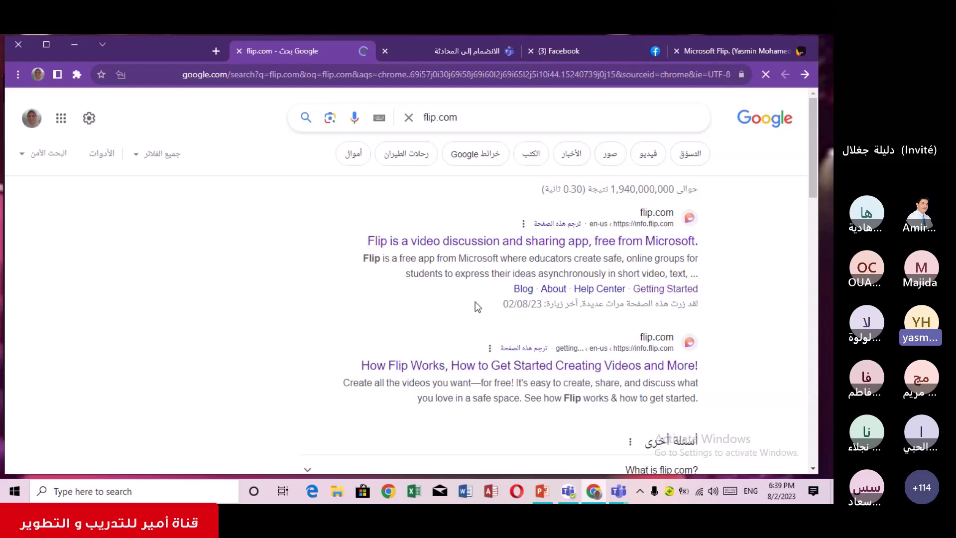
Open the Flip website from the search results and look over its home page
left_click(607, 243)
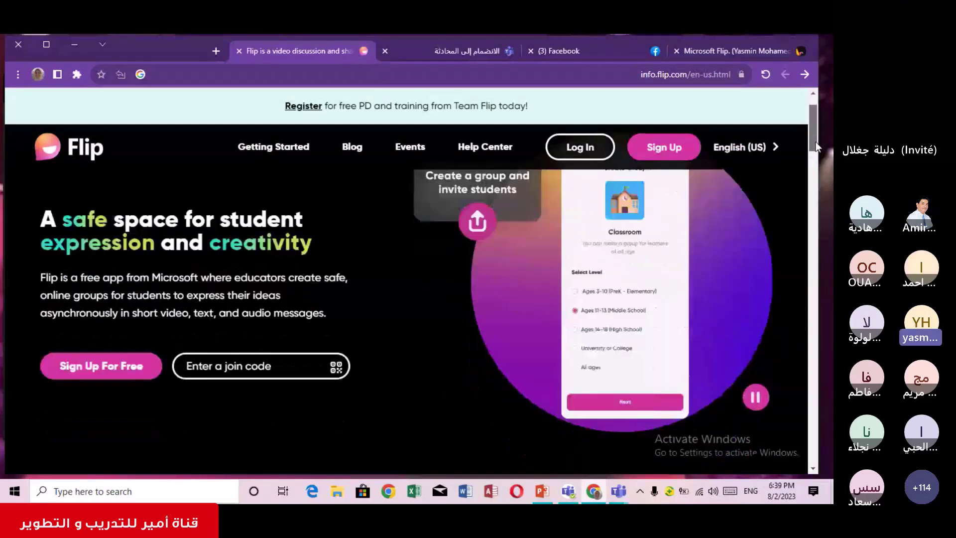
scroll(817, 150, "down", 4)
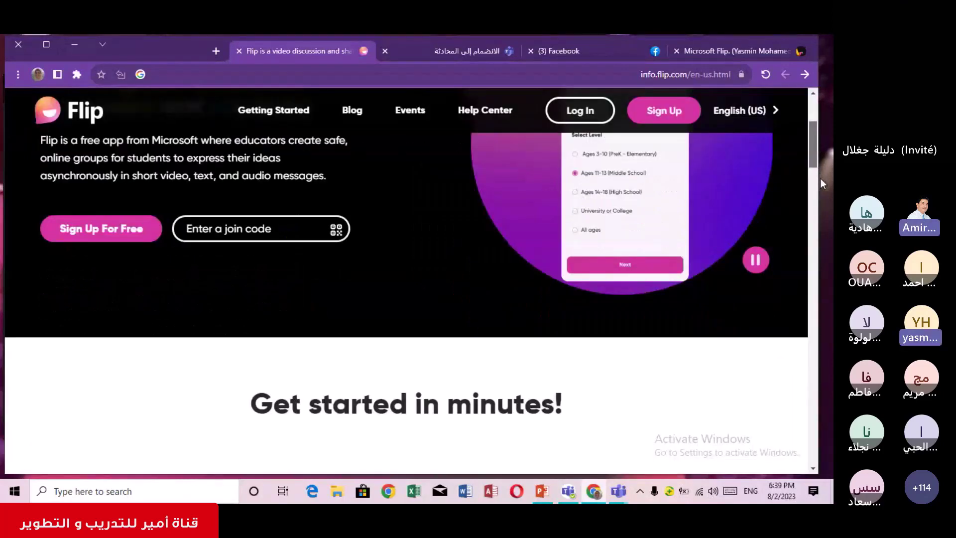
scroll(813, 169, "down", 2)
left_click_drag(813, 169, 810, 120)
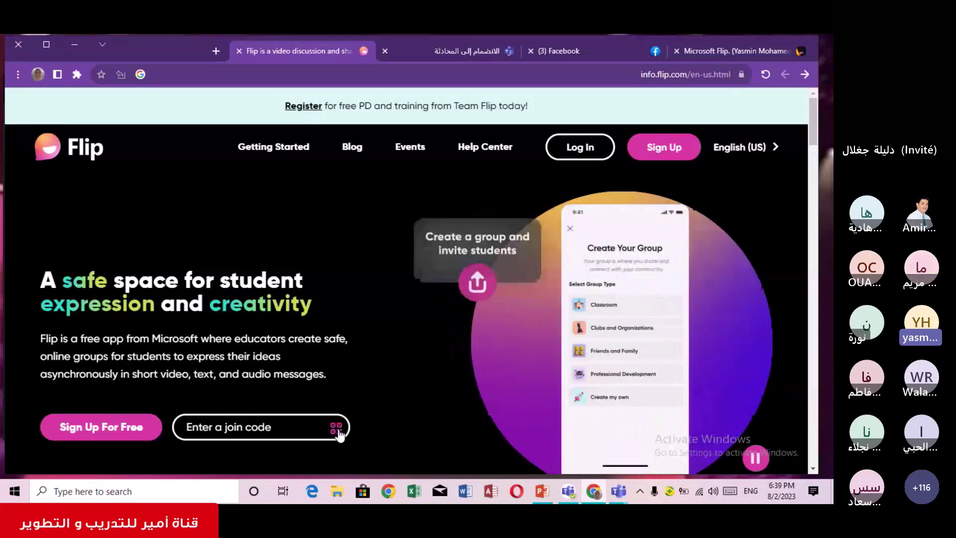
Sign up for Flip for free with Google, choosing the second listed Google account
left_click(111, 424)
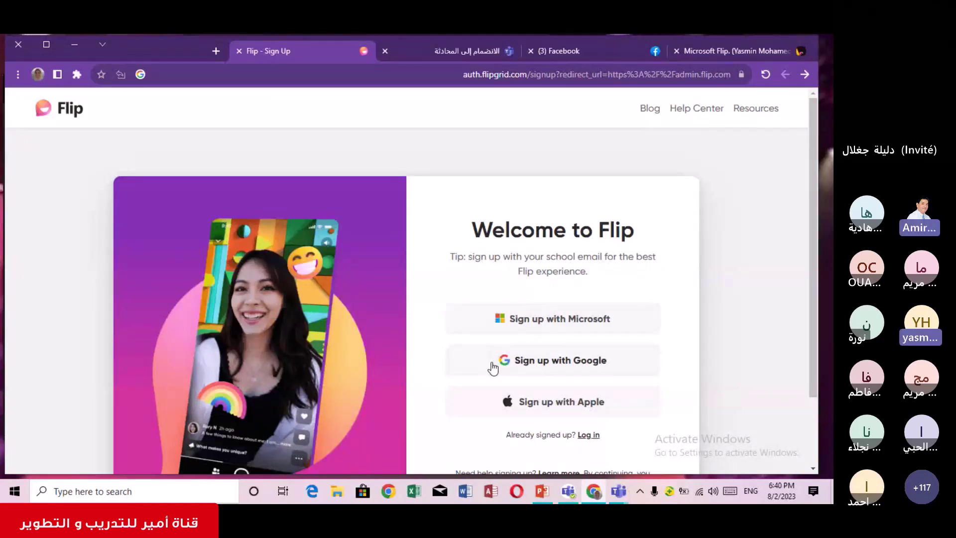
left_click(522, 363)
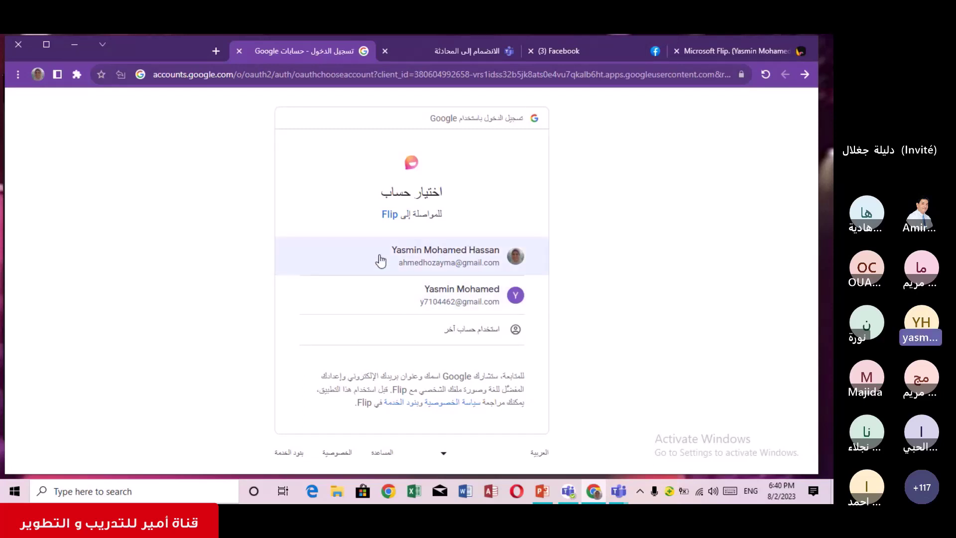
left_click(422, 299)
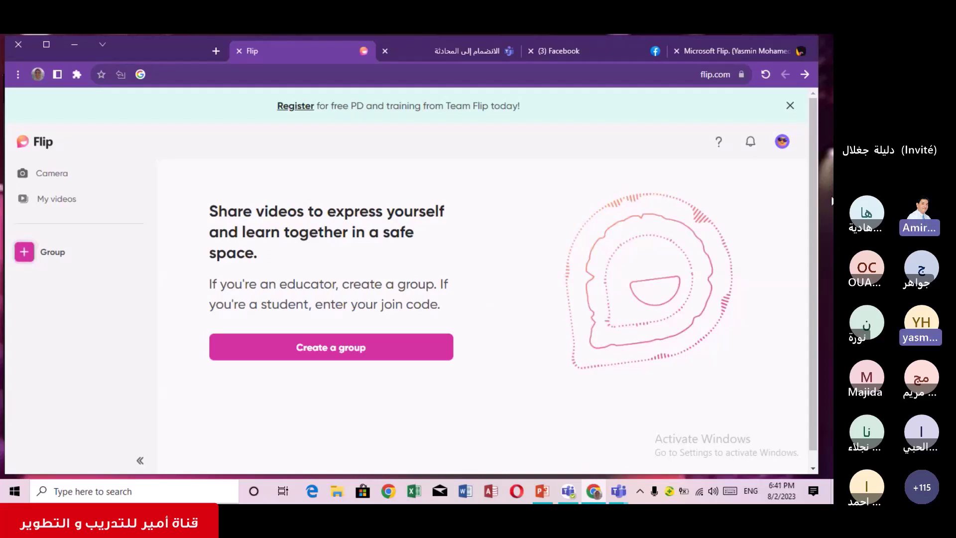
Open the Flip account settings and examine the profile fields and the first Community options
left_click(782, 143)
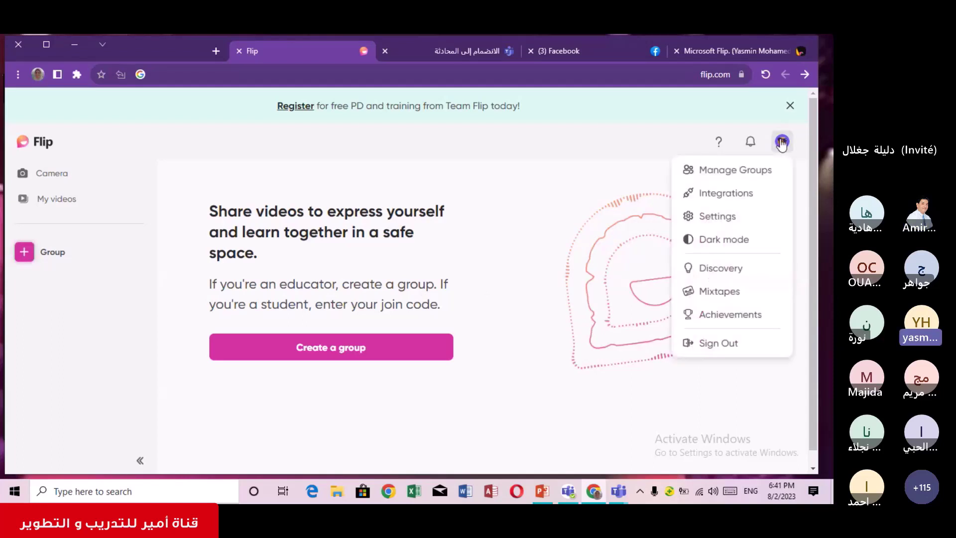
left_click(739, 218)
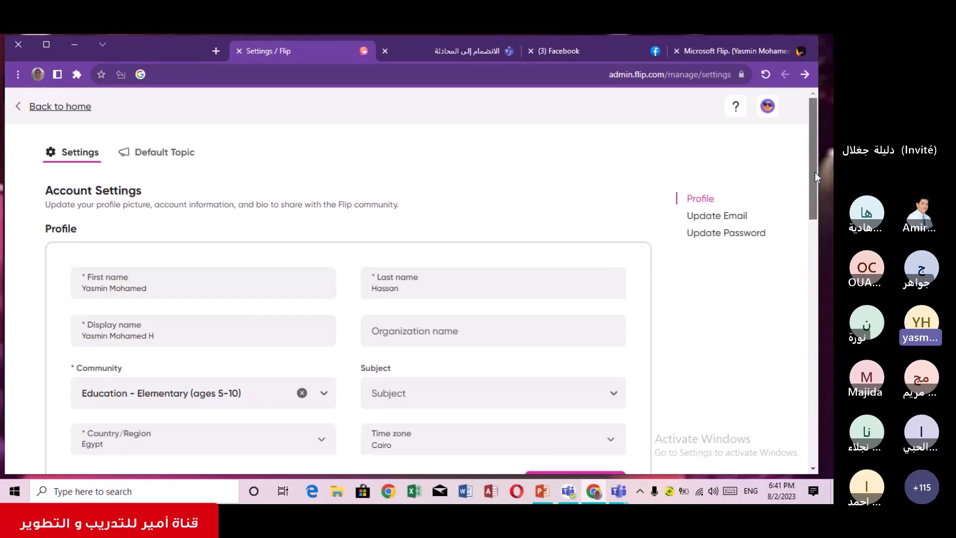
left_click_drag(813, 174, 820, 210)
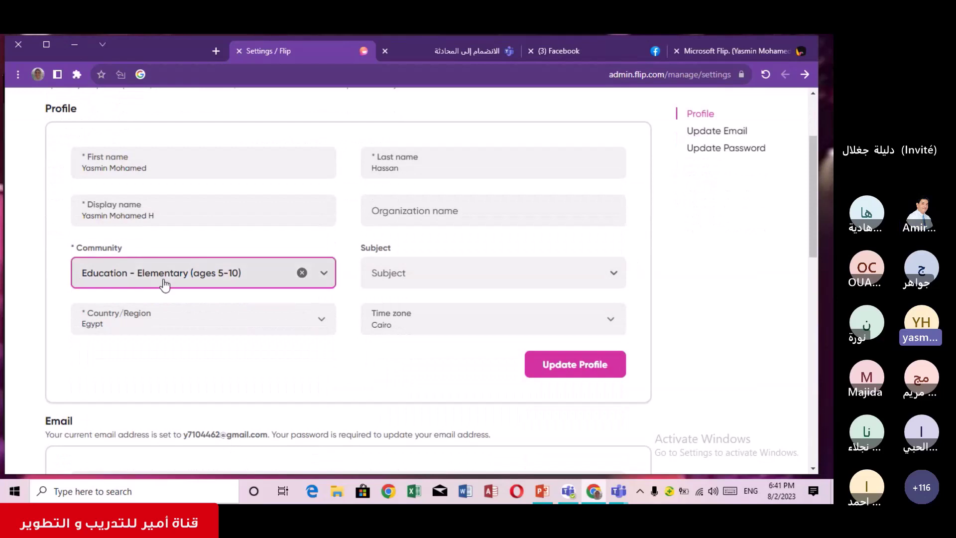
left_click(321, 275)
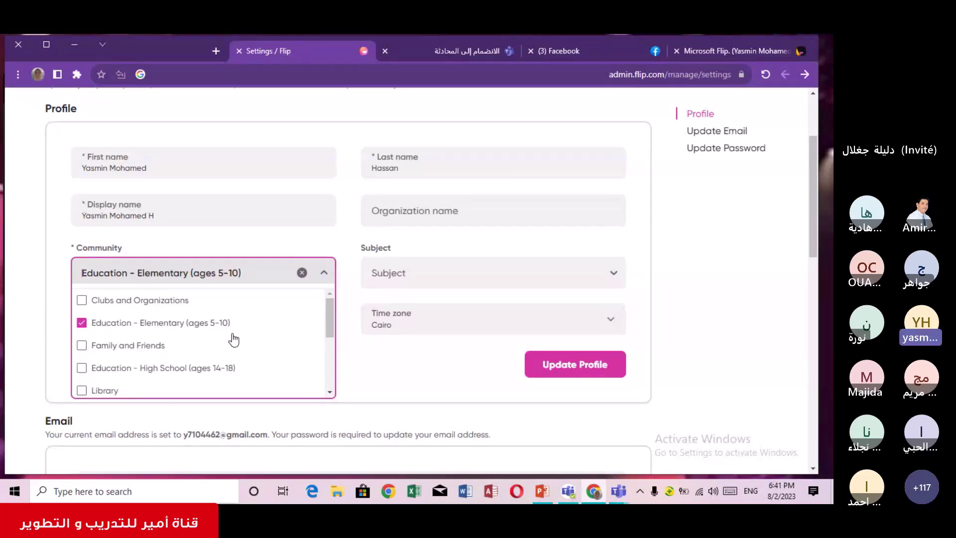
left_click(354, 376)
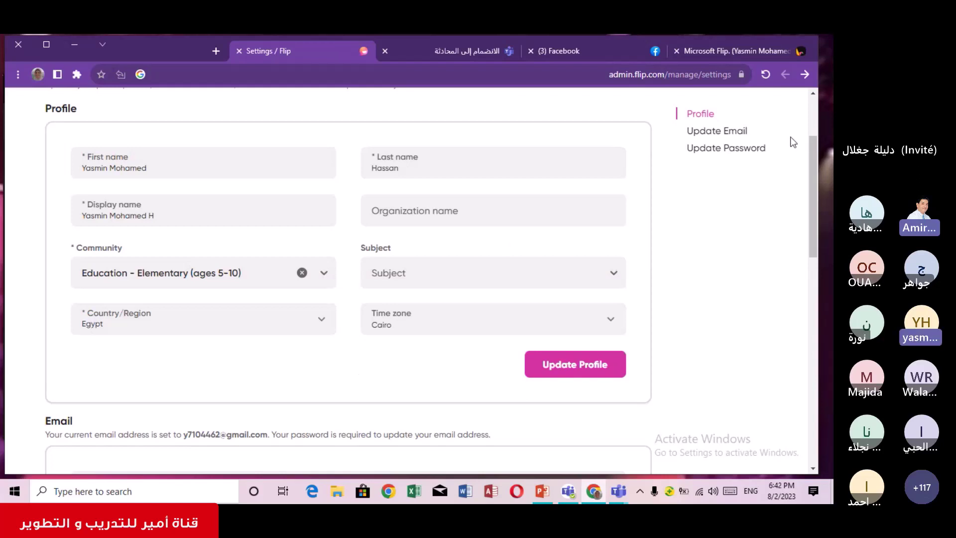
Go back to the Flip home page and reopen the account settings
left_click(805, 74)
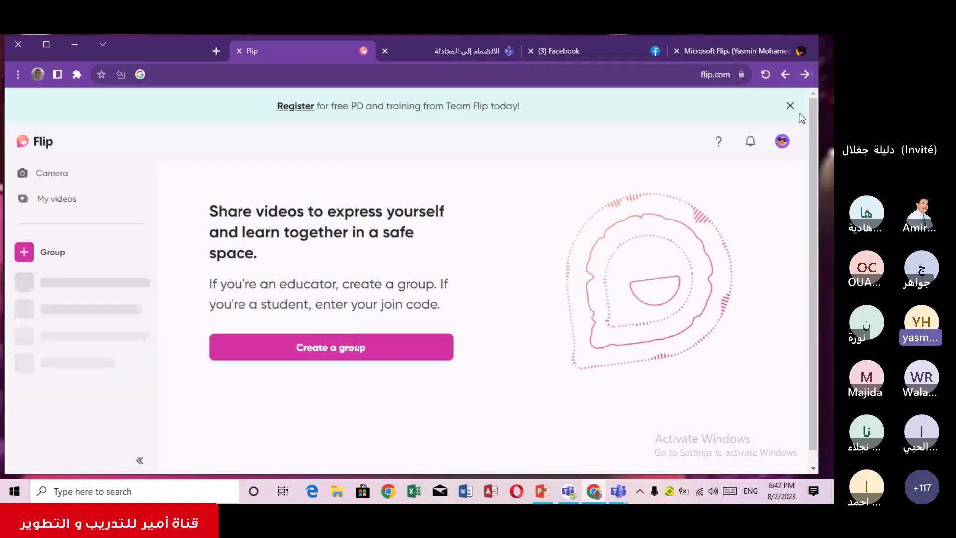
left_click(781, 143)
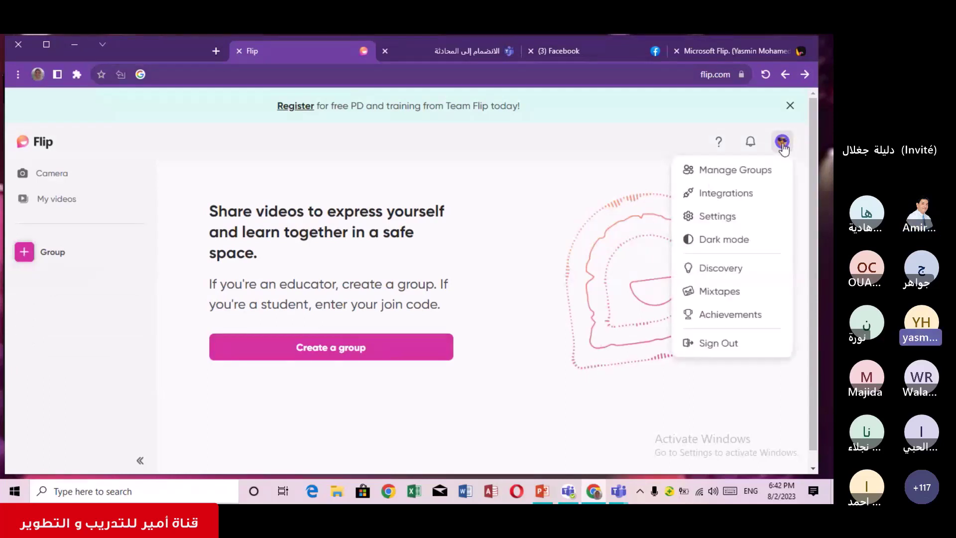
left_click(736, 217)
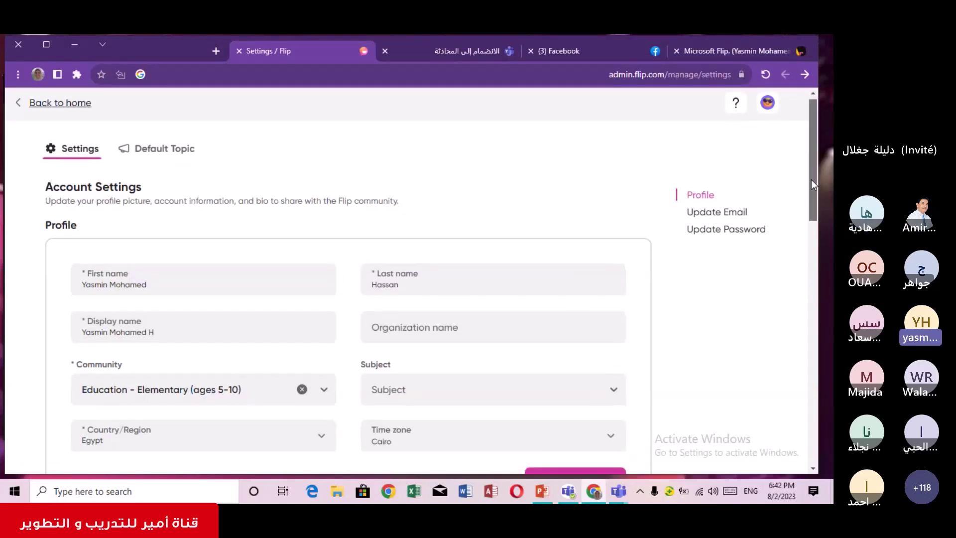
Examine the full list of Community options in the profile settings, leaving the selection as is
left_click_drag(811, 179, 813, 190)
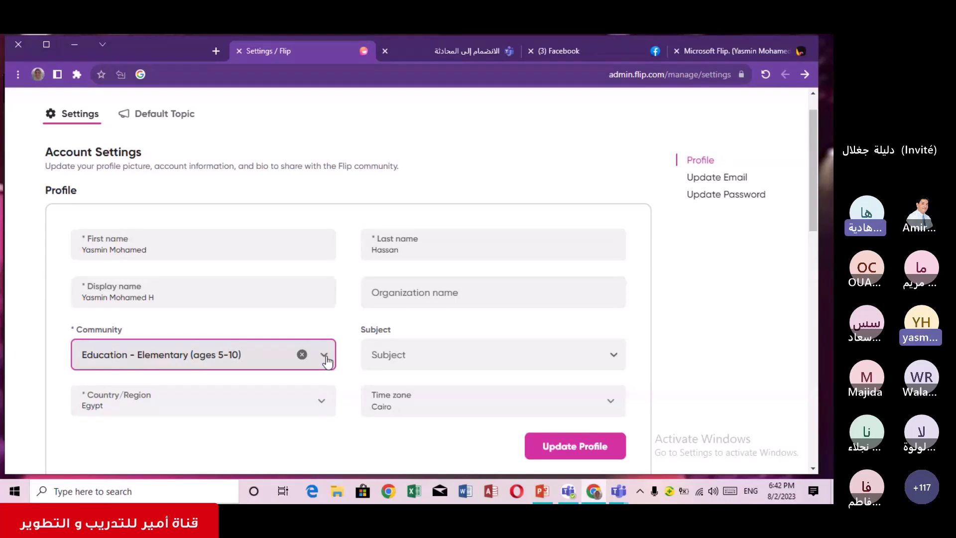
left_click(325, 355)
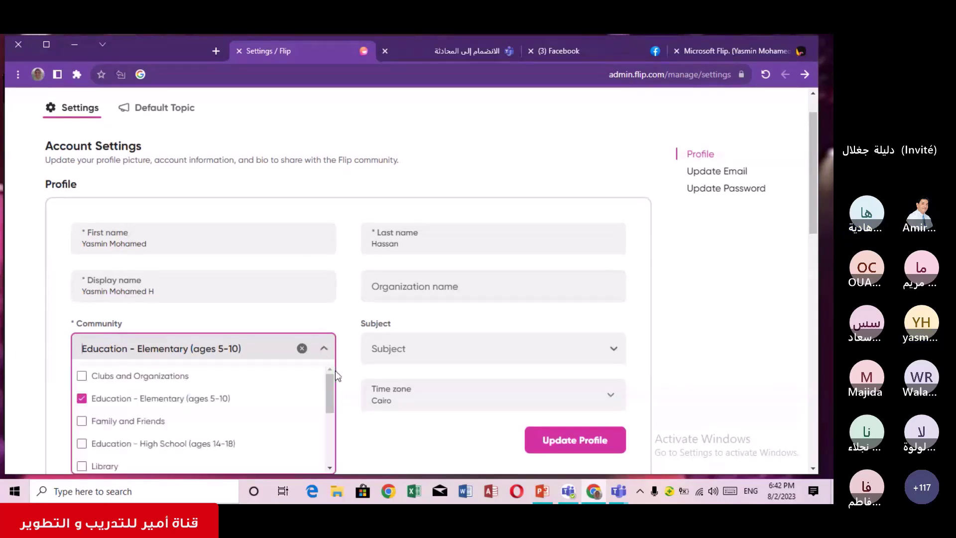
scroll(328, 402, "down", 1)
left_click_drag(327, 402, 325, 443)
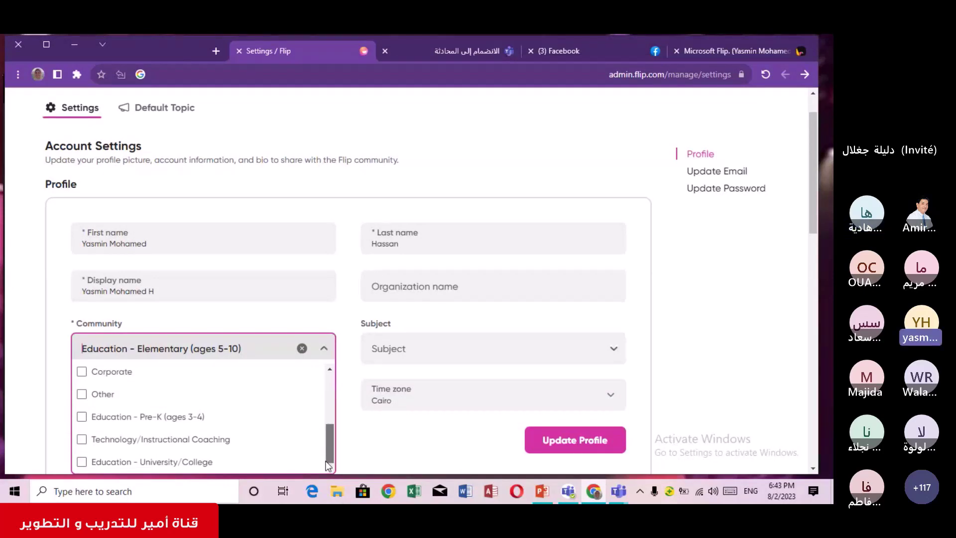
left_click_drag(330, 458, 339, 389)
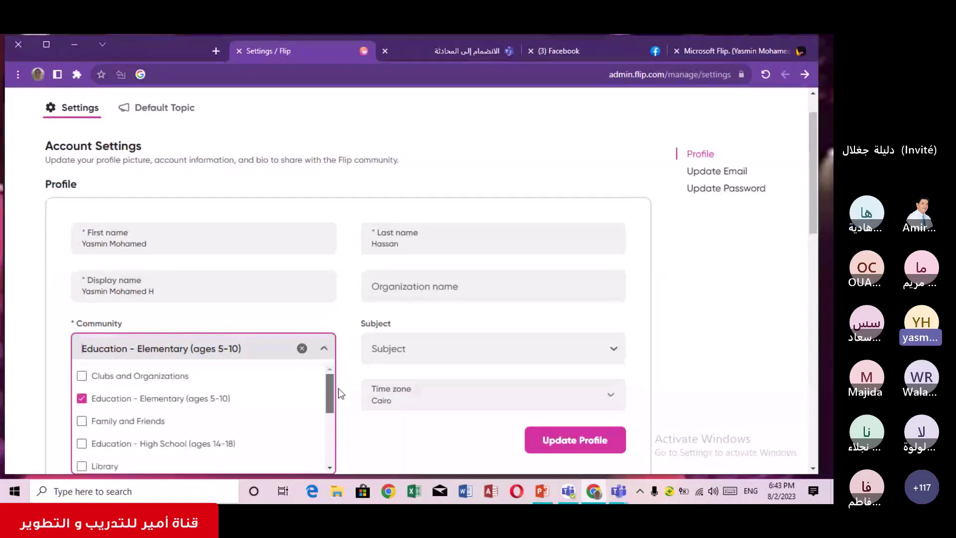
left_click(351, 419)
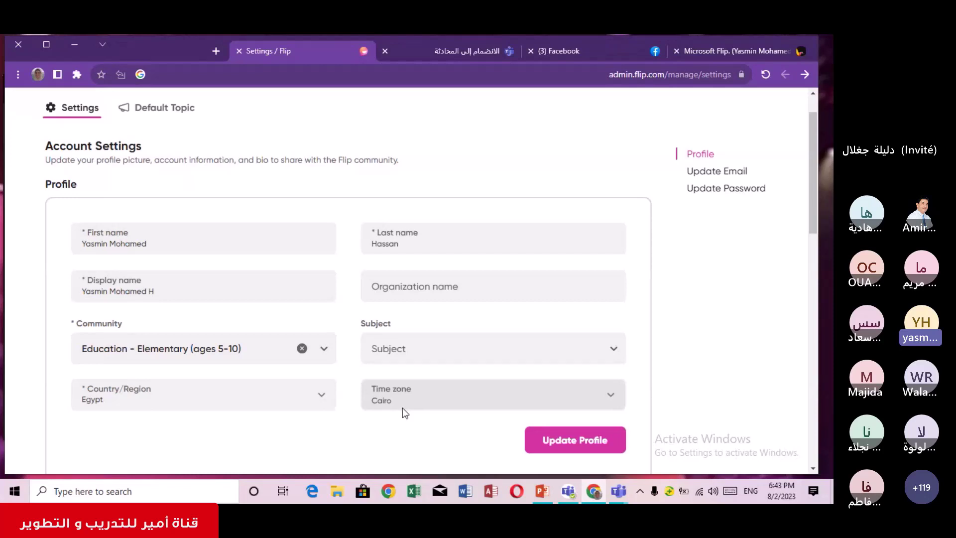
Examine the Subject options in the profile settings and close the list without choosing one
left_click(617, 354)
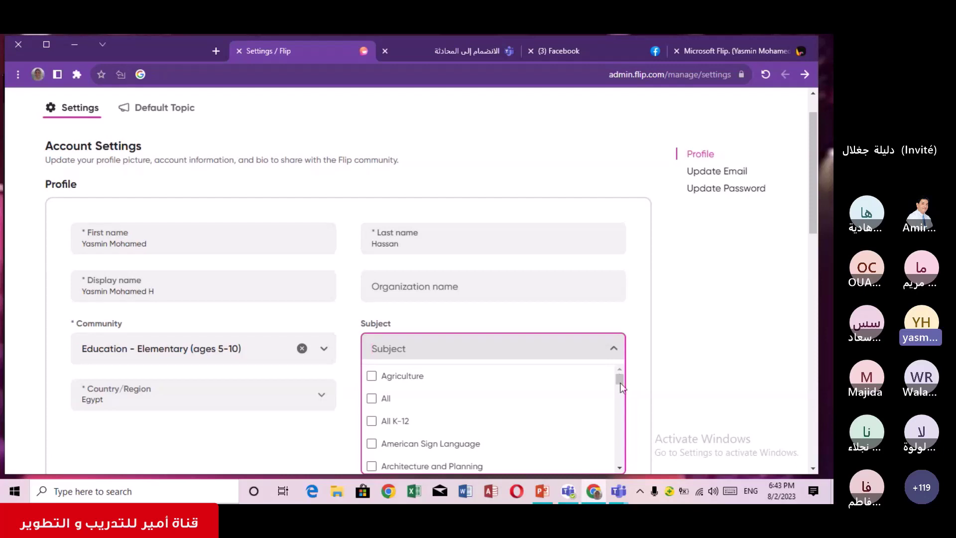
mouse_move(621, 388)
left_mouse_down()
mouse_move(624, 431)
mouse_move(625, 383)
left_mouse_up()
left_click(488, 323)
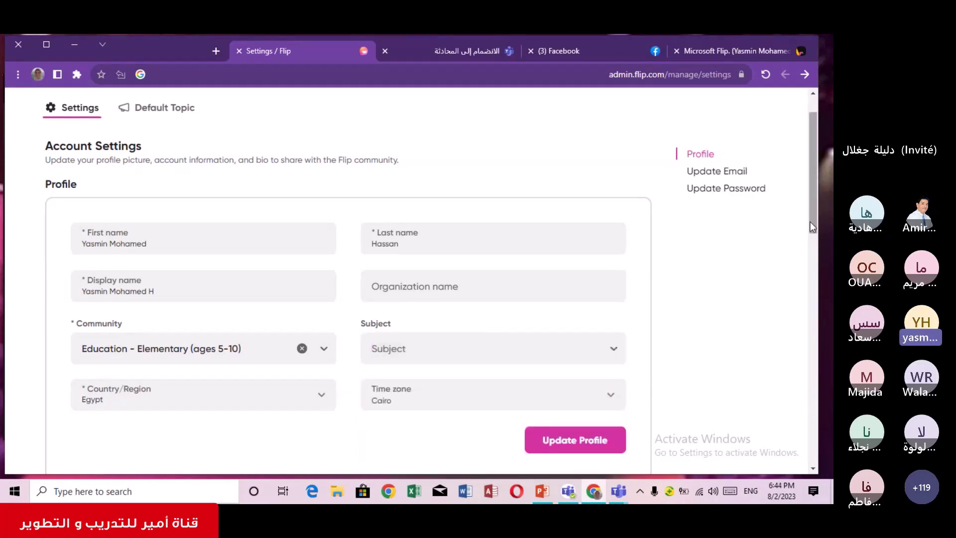
Examine the sections for changing the account's email and password
left_click_drag(810, 222, 819, 318)
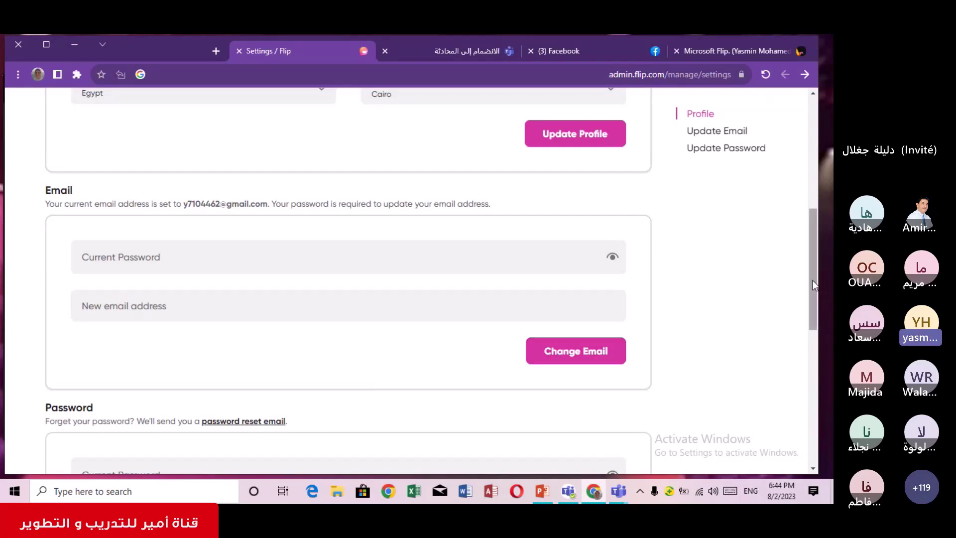
left_click_drag(812, 281, 816, 342)
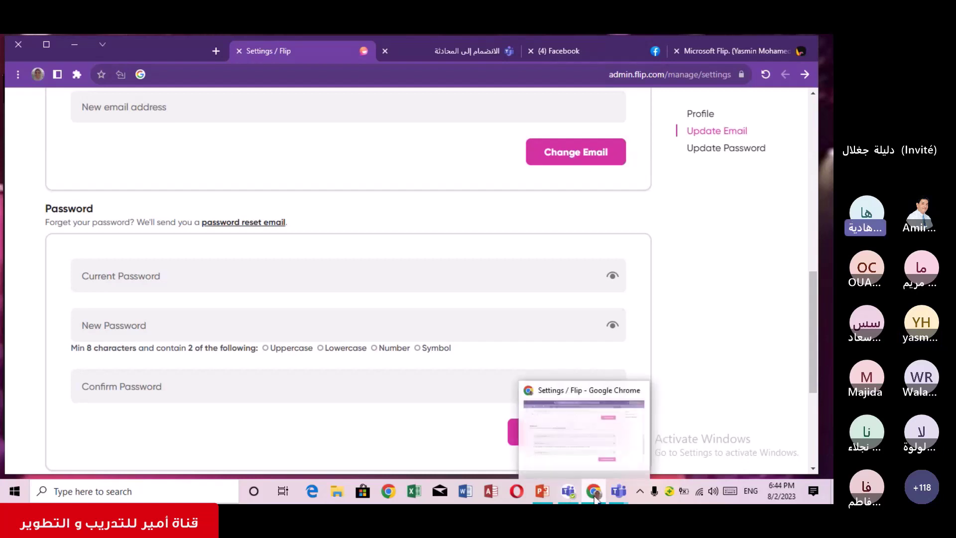
Switch to the Microsoft Teams meeting window to check the meeting chat, and return to the Flip settings page
mouse_move(579, 498)
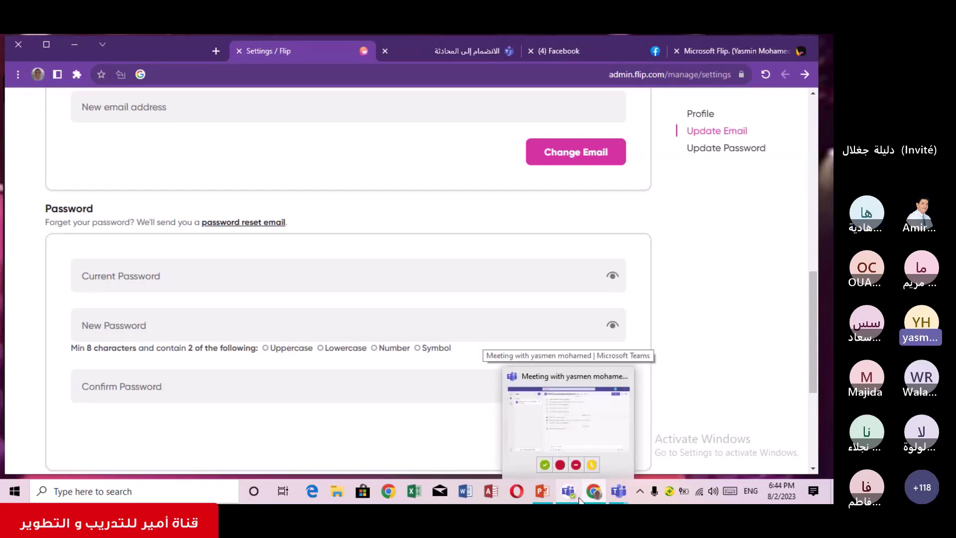
mouse_move(616, 493)
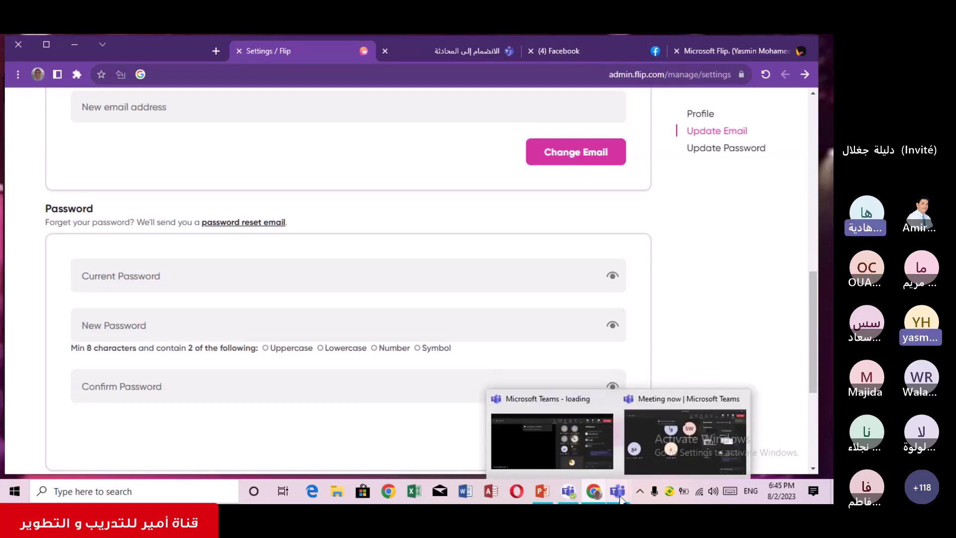
left_click(599, 467)
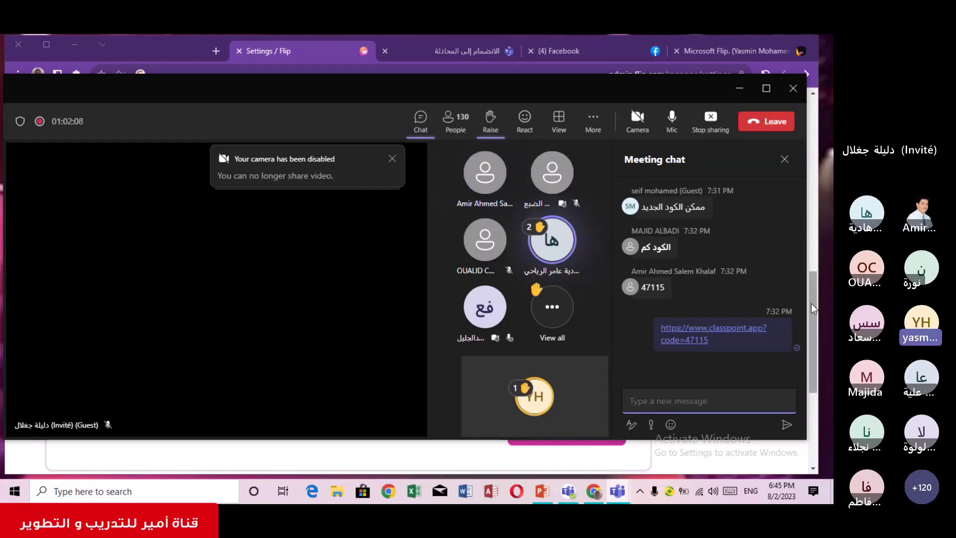
left_click_drag(810, 303, 816, 232)
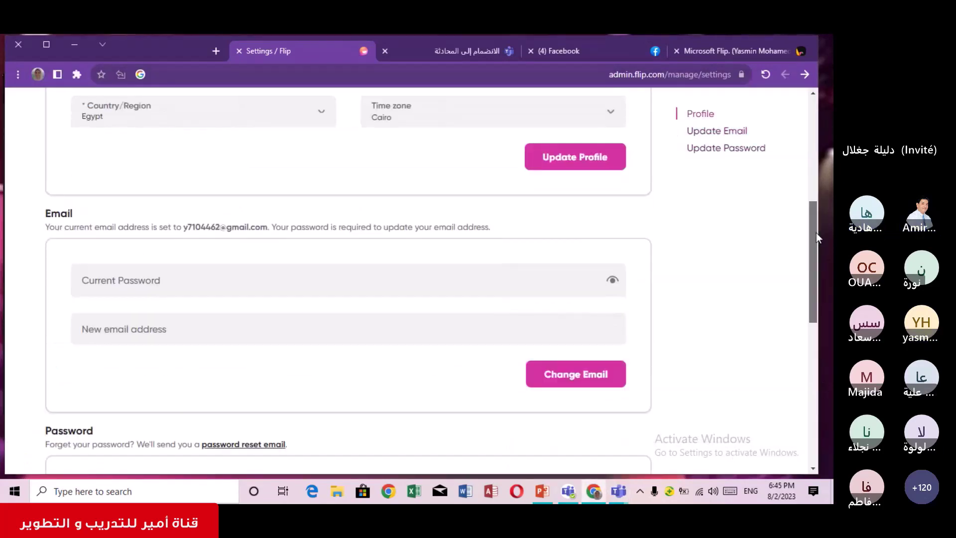
mouse_move(617, 491)
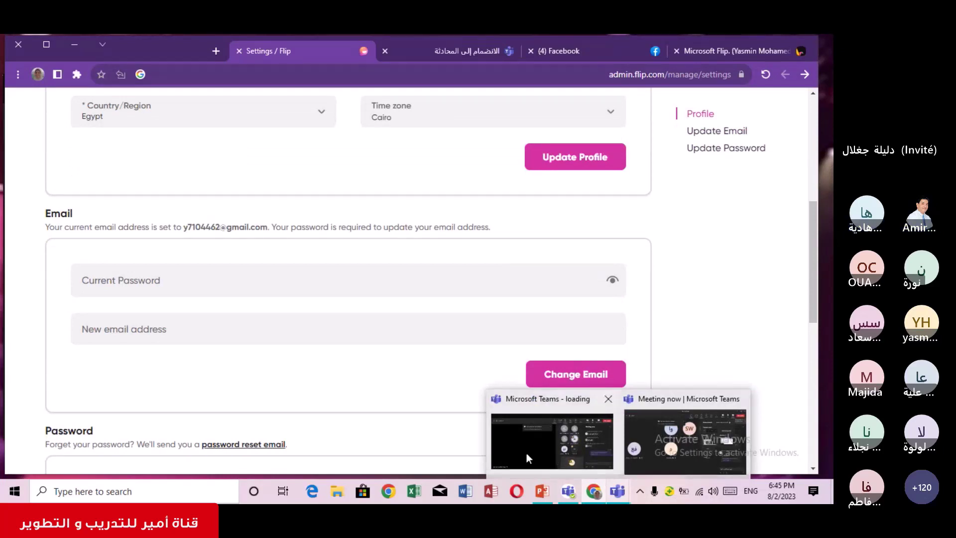
left_click(526, 452)
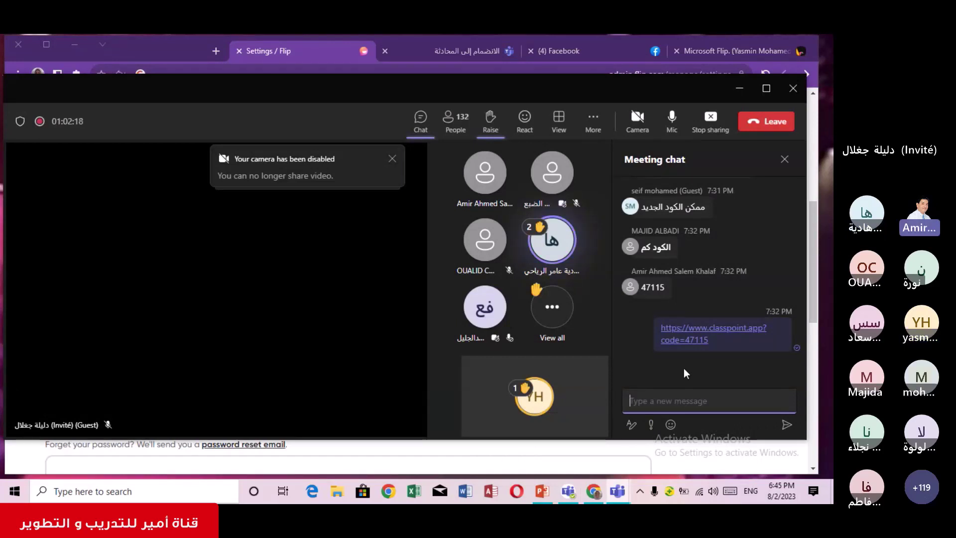
left_click(316, 56)
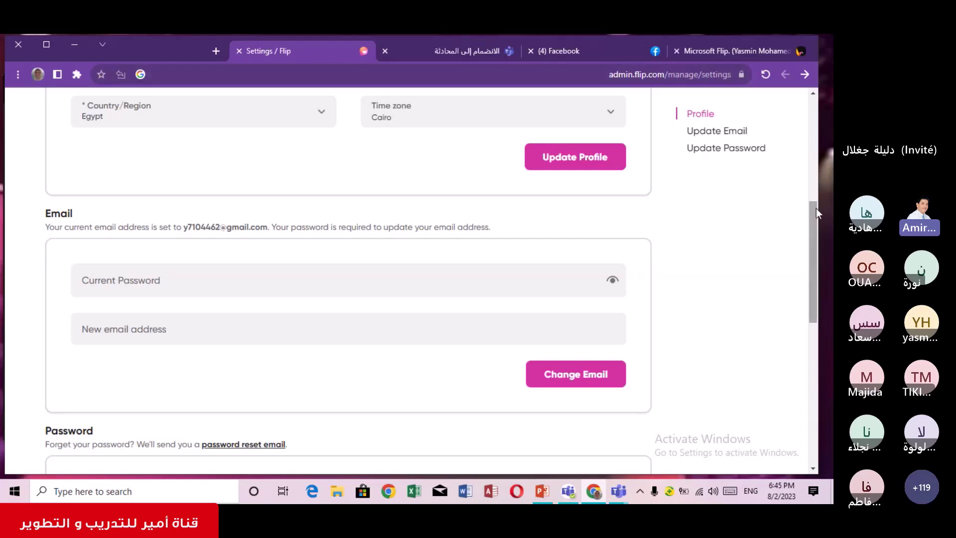
Examine the password change fields and the Delete Account section at the end of the settings page
left_click_drag(817, 208, 816, 232)
left_click_drag(816, 233, 813, 322)
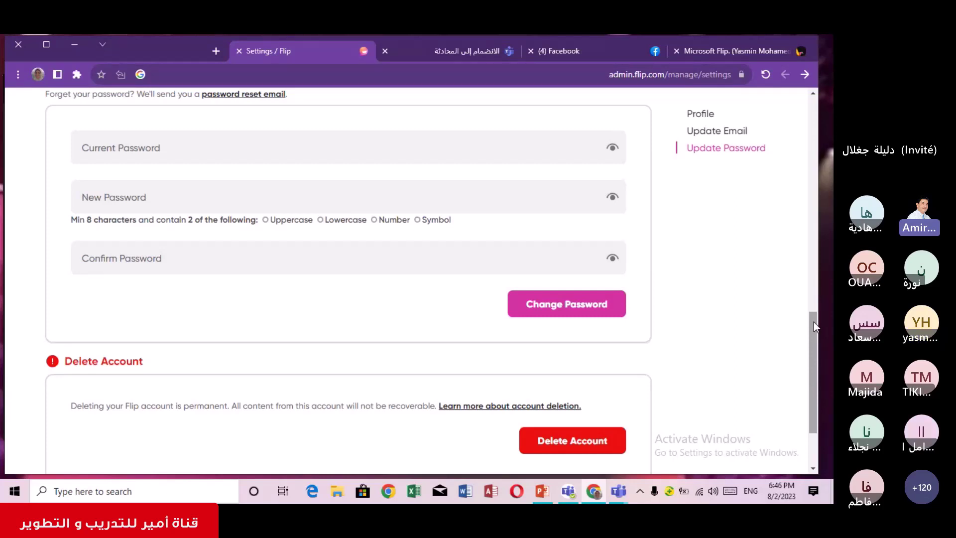
Check the Microsoft Teams meeting chat again and go back to the Flip settings in Chrome
mouse_move(572, 498)
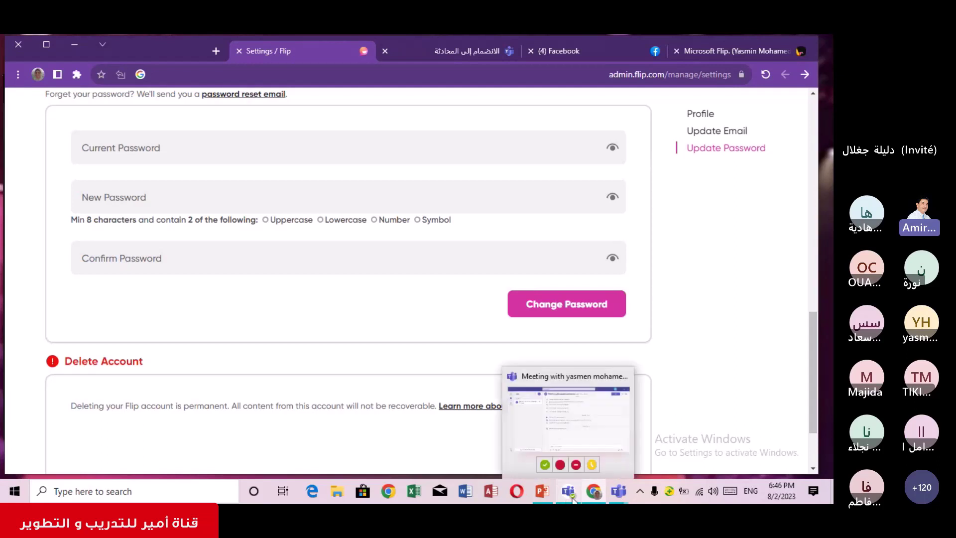
mouse_move(618, 493)
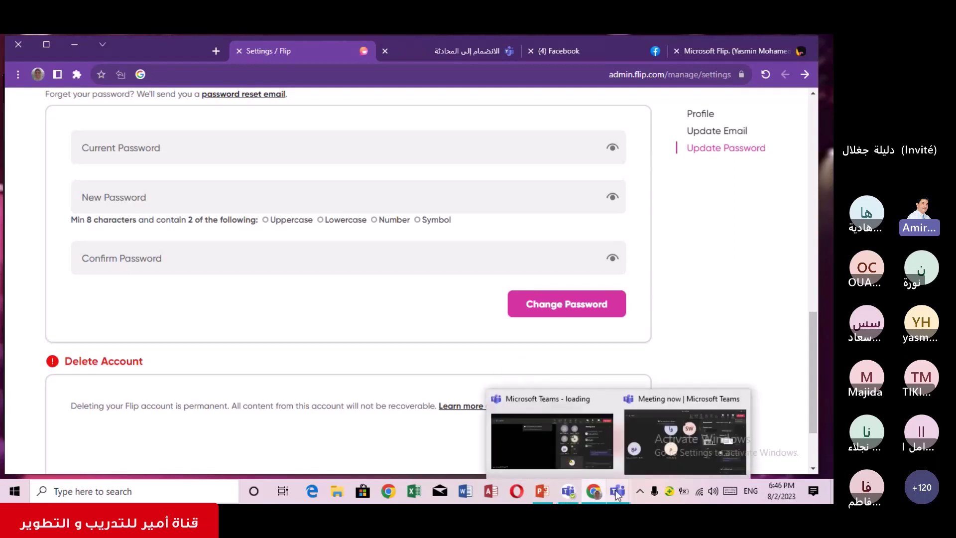
left_click(501, 466)
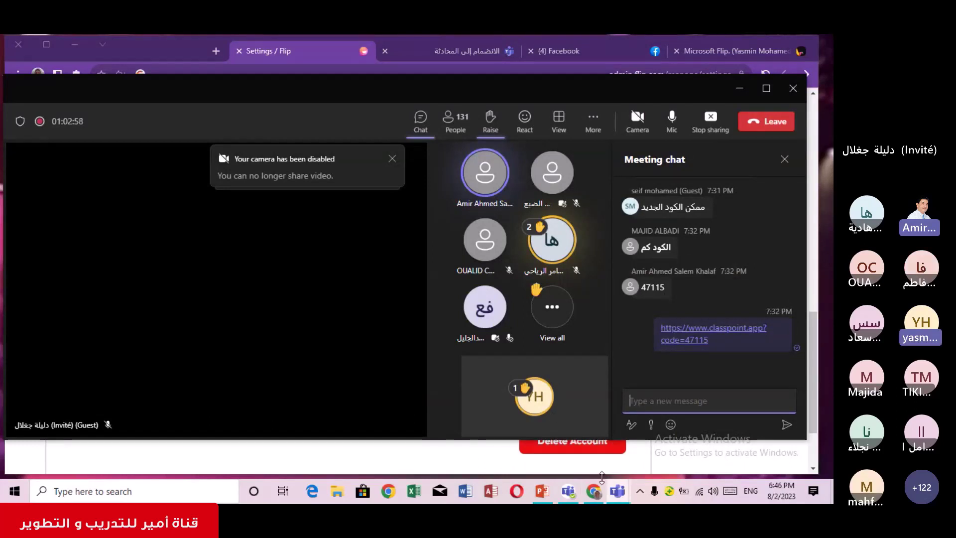
left_click(290, 45)
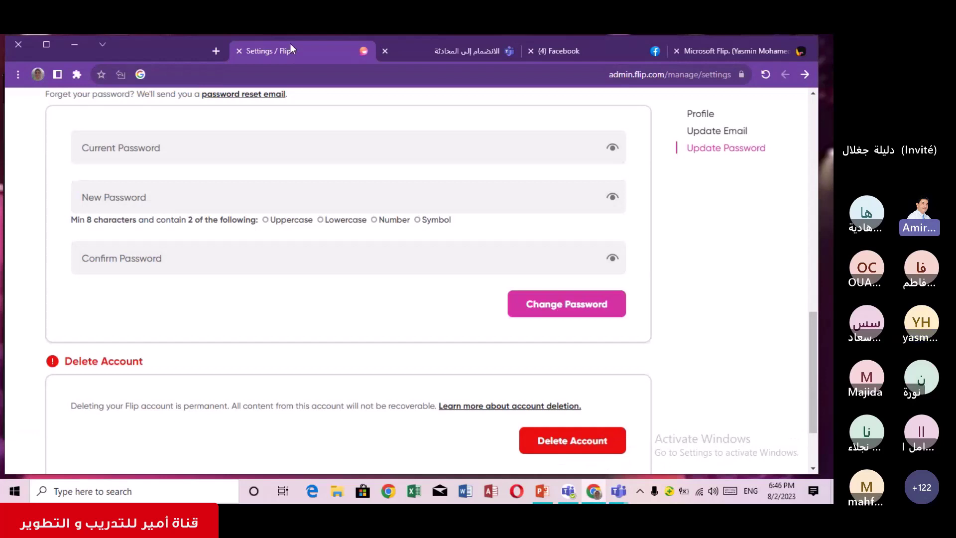
Leave the settings page, close the Flip tab and open a new browser tab
left_click(805, 74)
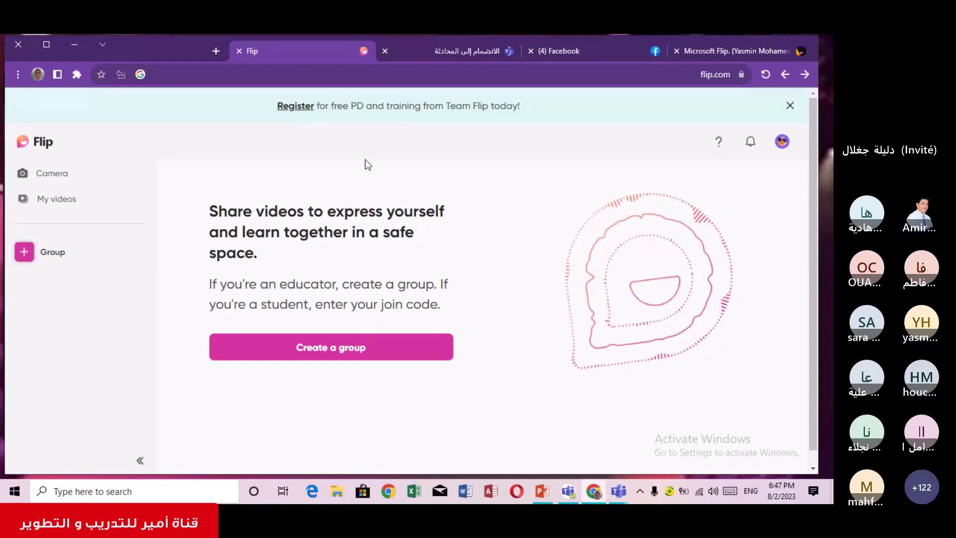
left_click(239, 51)
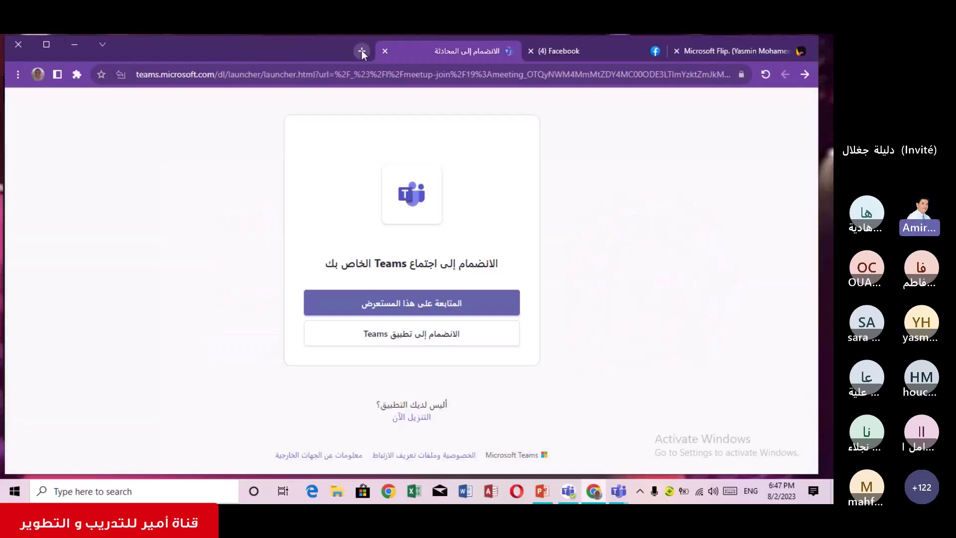
left_click(362, 50)
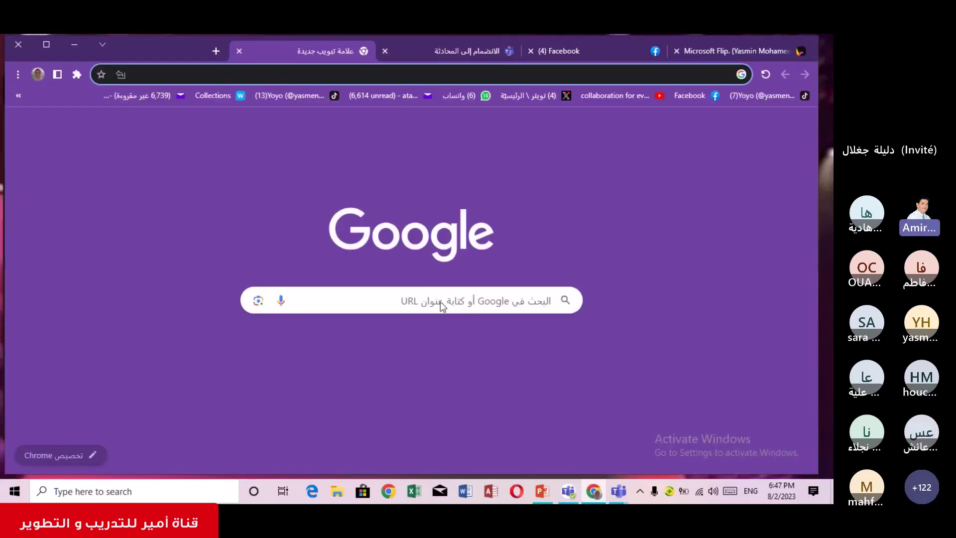
Search Google for flip.com and open the official Flip site from the results
left_click(441, 301)
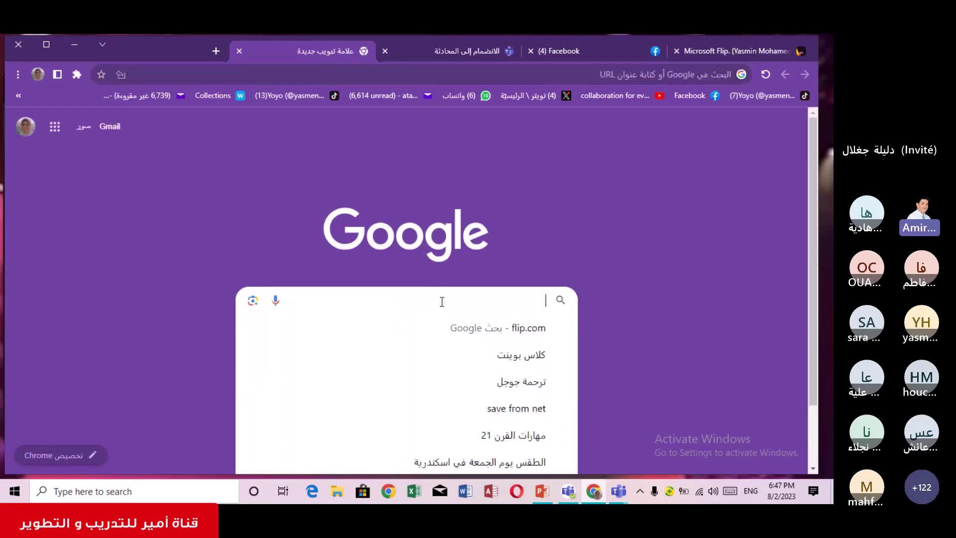
key("alt+shift")
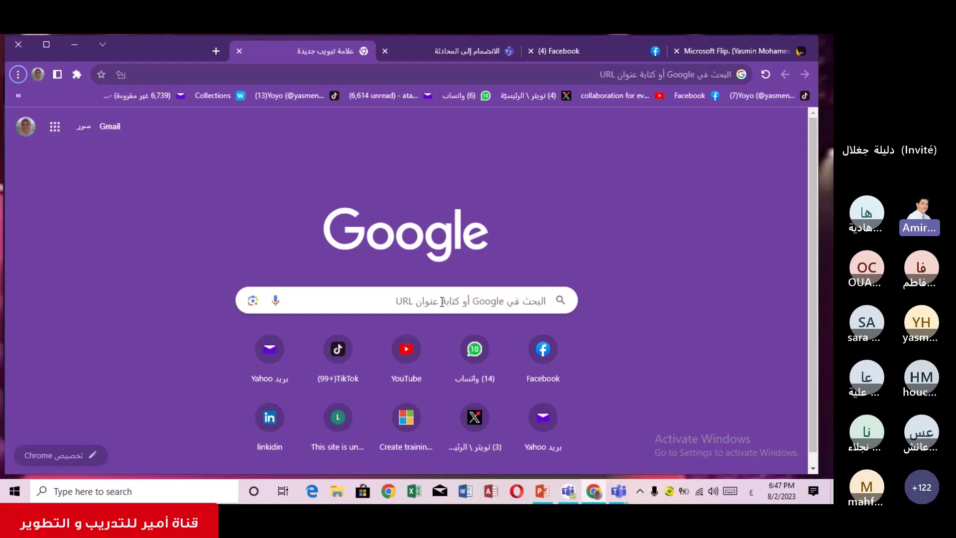
key("alt+shift")
left_click(441, 301)
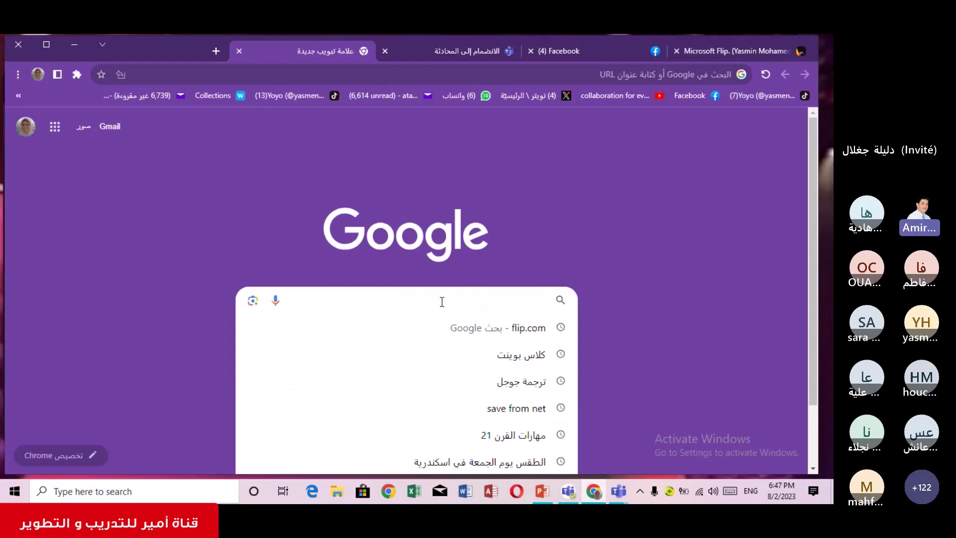
left_click(518, 338)
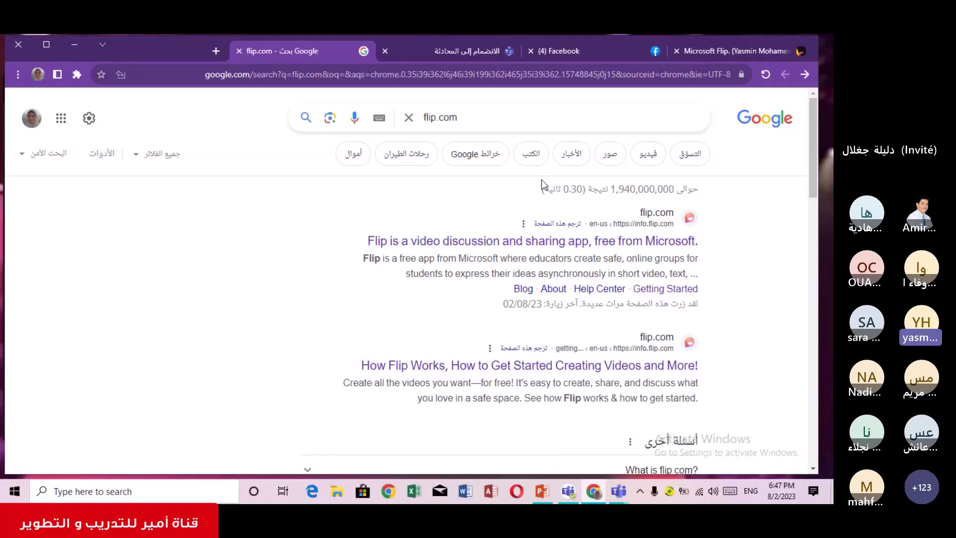
left_click(597, 241)
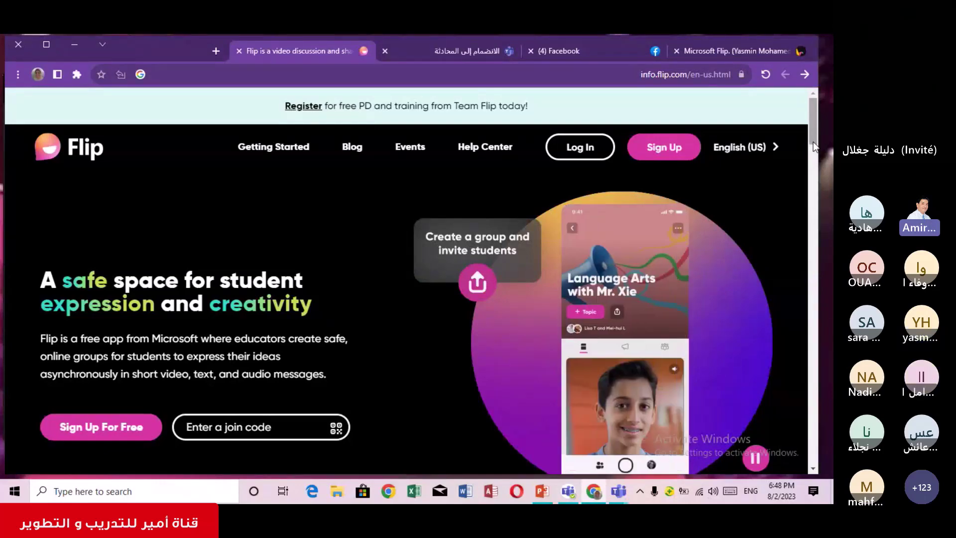
scroll(814, 145, "down", 2)
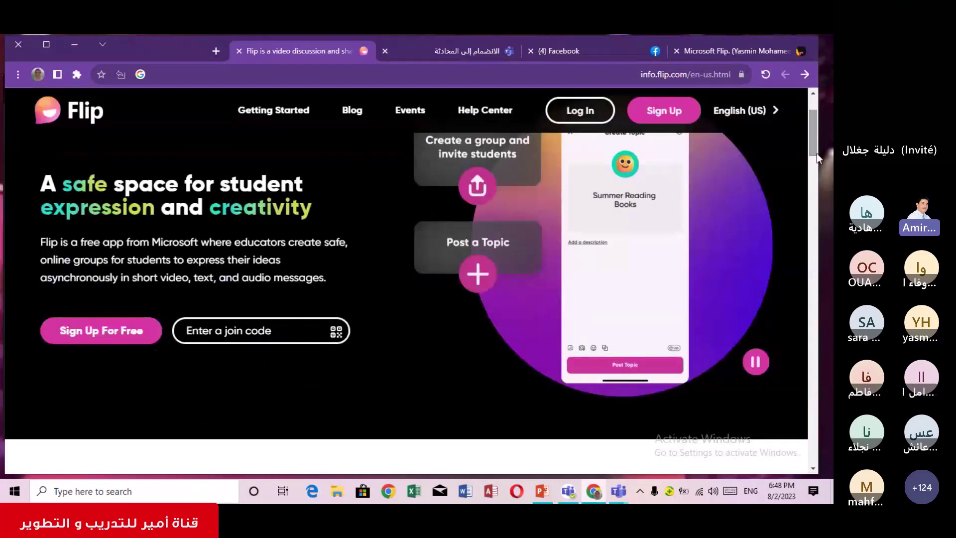
scroll(817, 137, "up", 2)
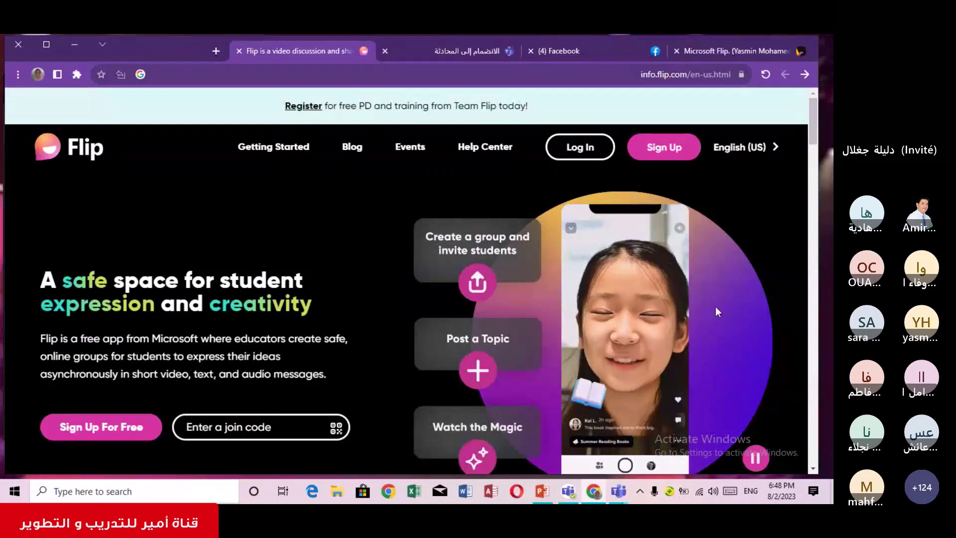
Send the message "1" in the Microsoft Teams meeting chat and return to the Flip site in Chrome
mouse_move(618, 491)
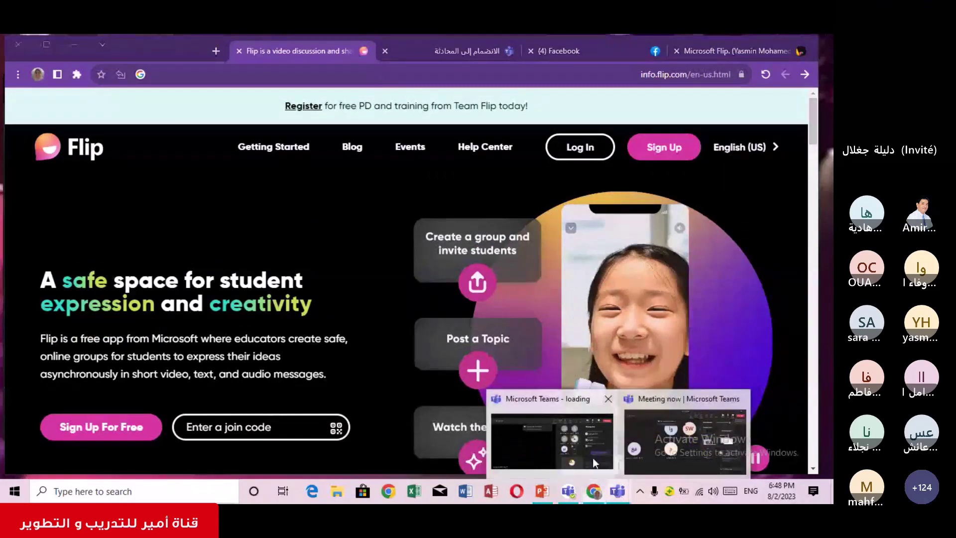
left_click(592, 458)
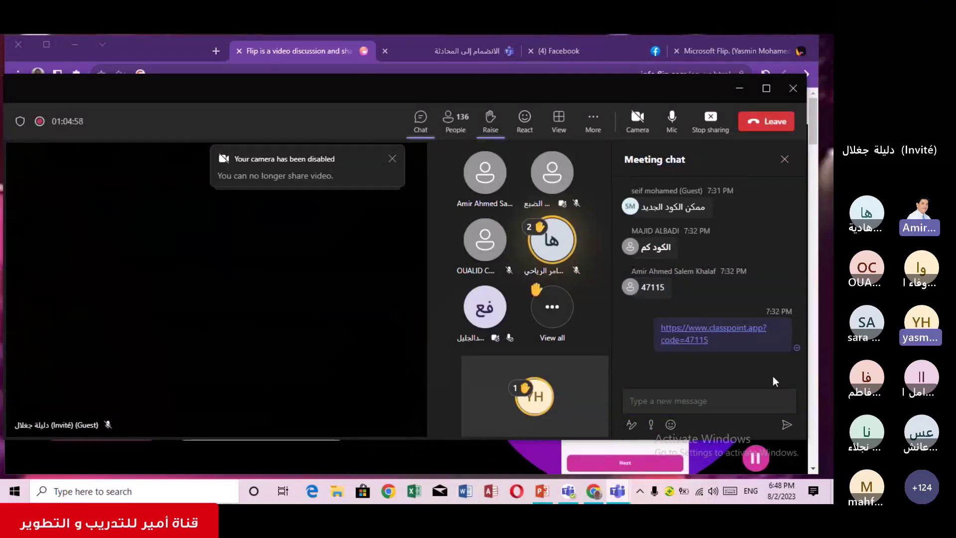
left_click(757, 396)
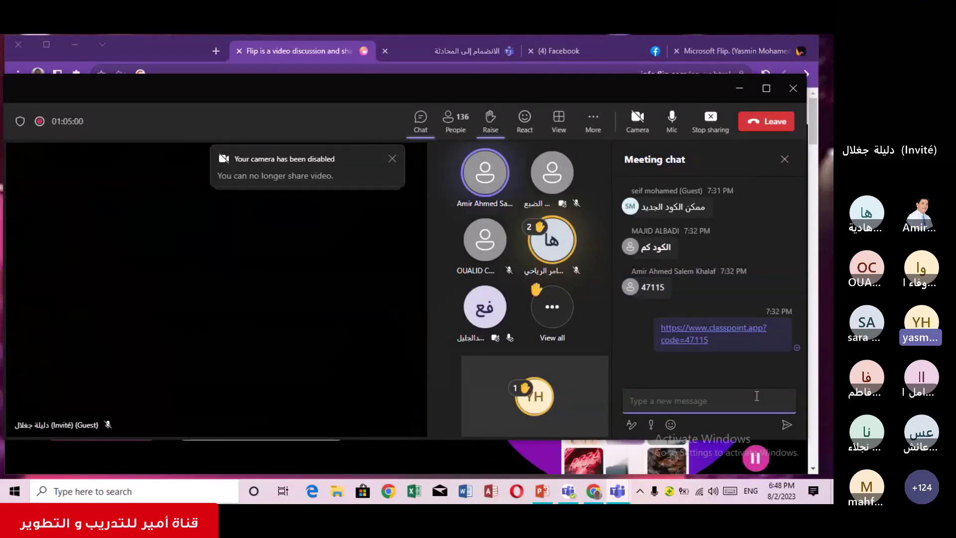
type("1")
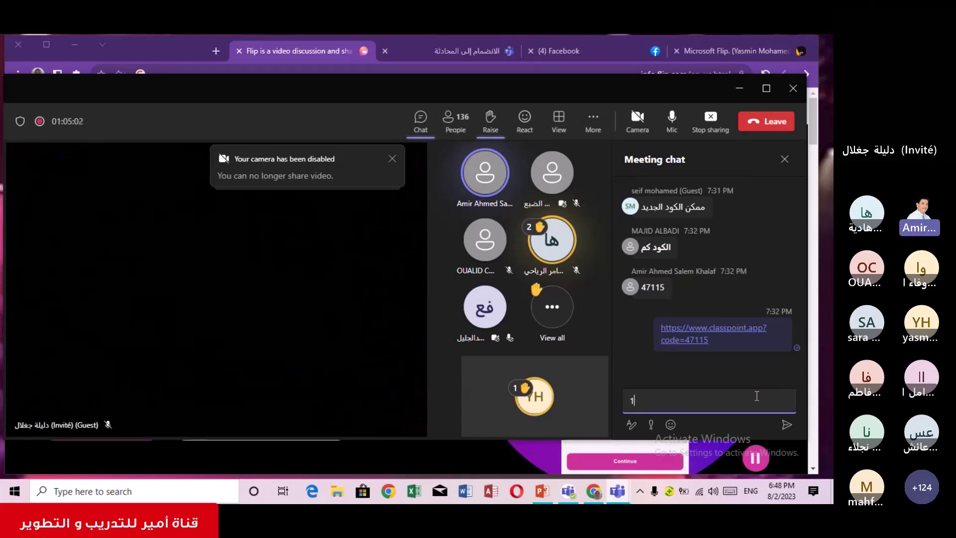
key("BackSpace")
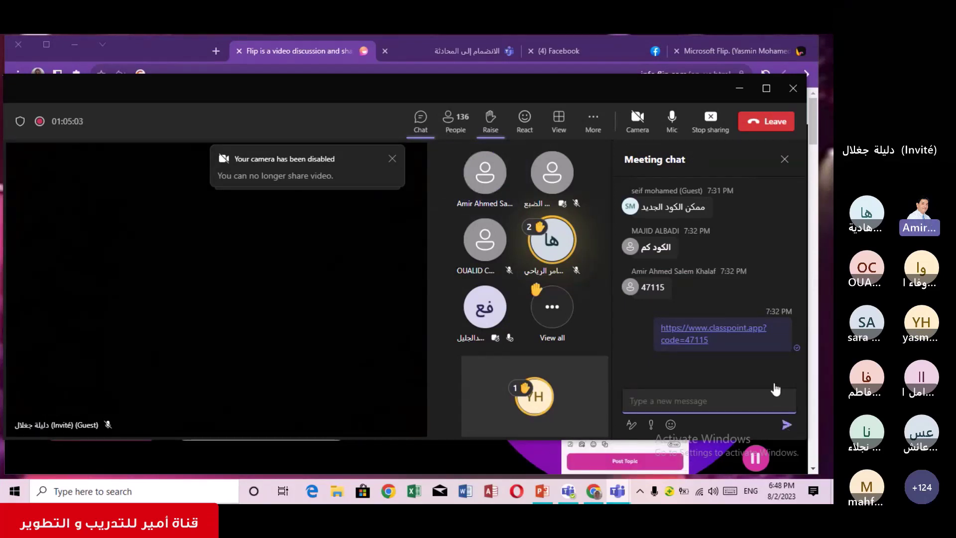
key("Return")
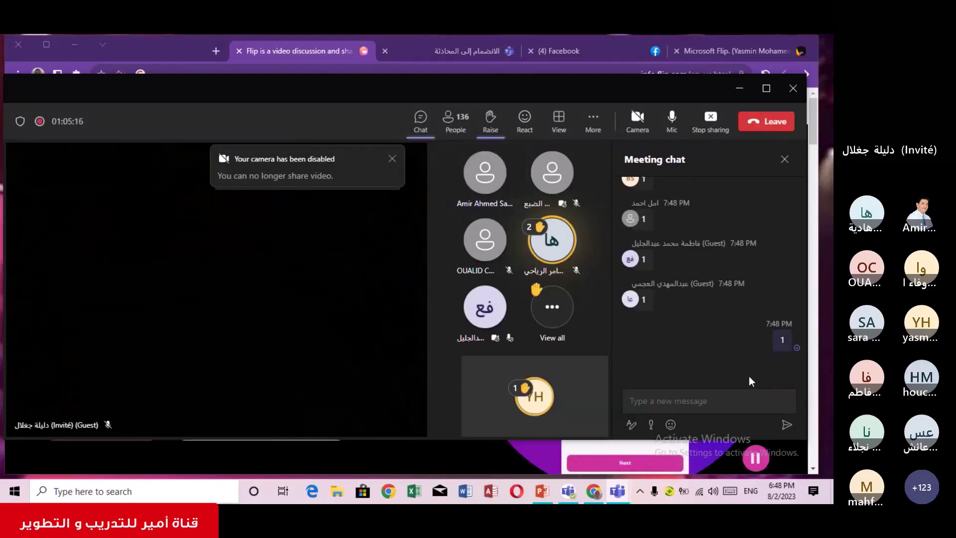
left_click(326, 49)
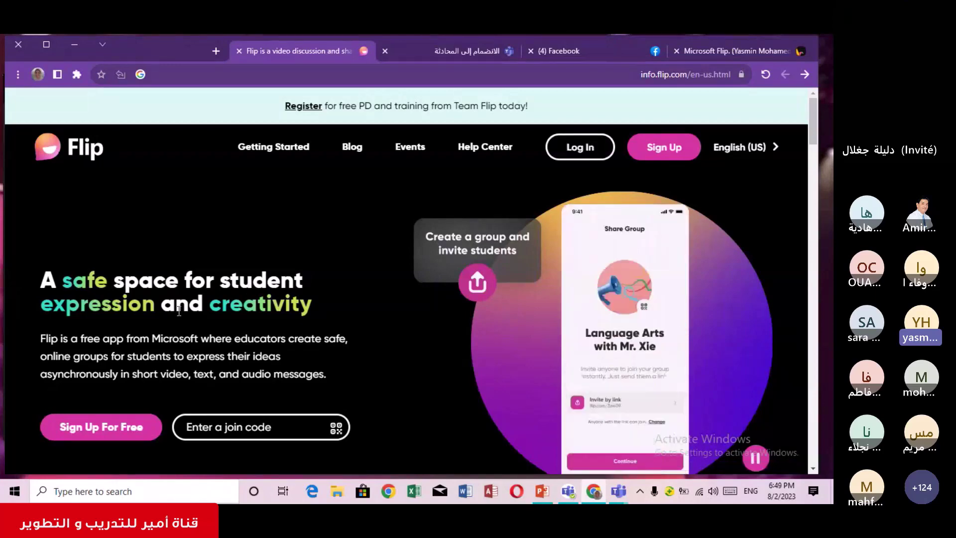
Enter Flip through the free sign-up option and open the account's settings page
left_click(115, 435)
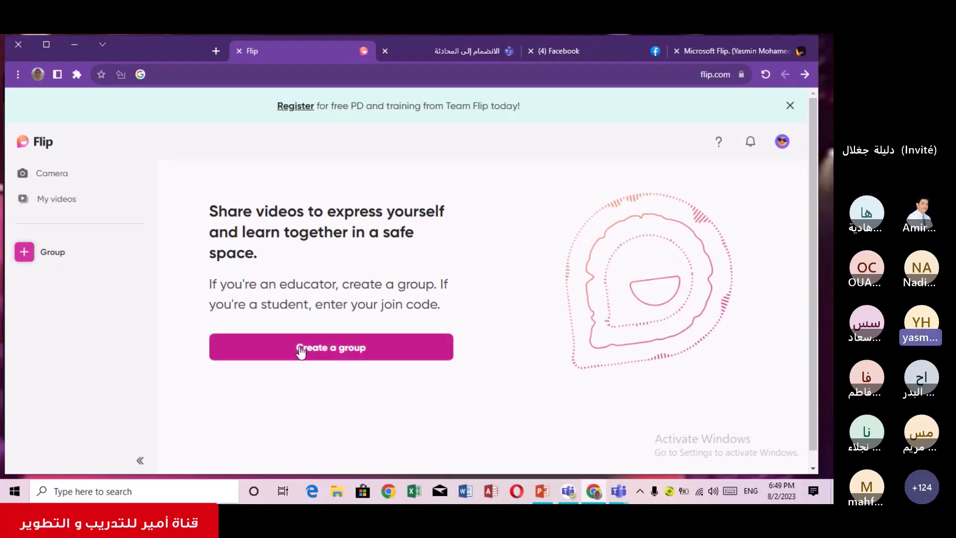
left_click(782, 142)
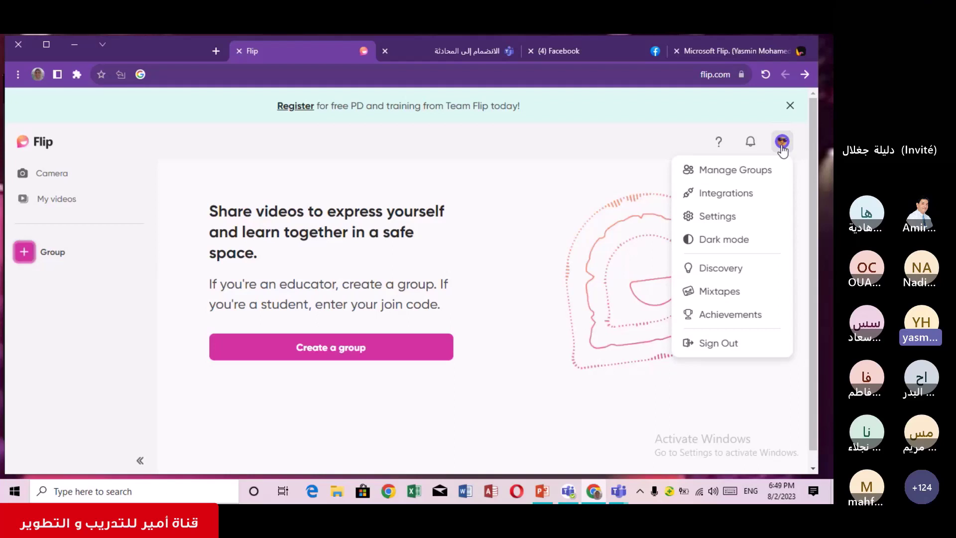
left_click(735, 219)
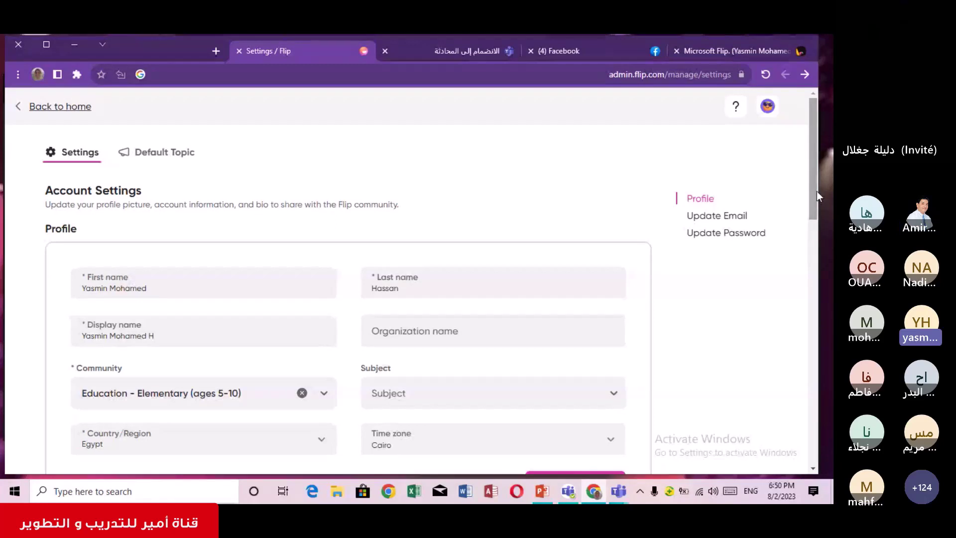
Examine the Community options in the profile section, from Clubs and Organizations to Education - University/College, and close the list
left_click_drag(817, 192, 813, 237)
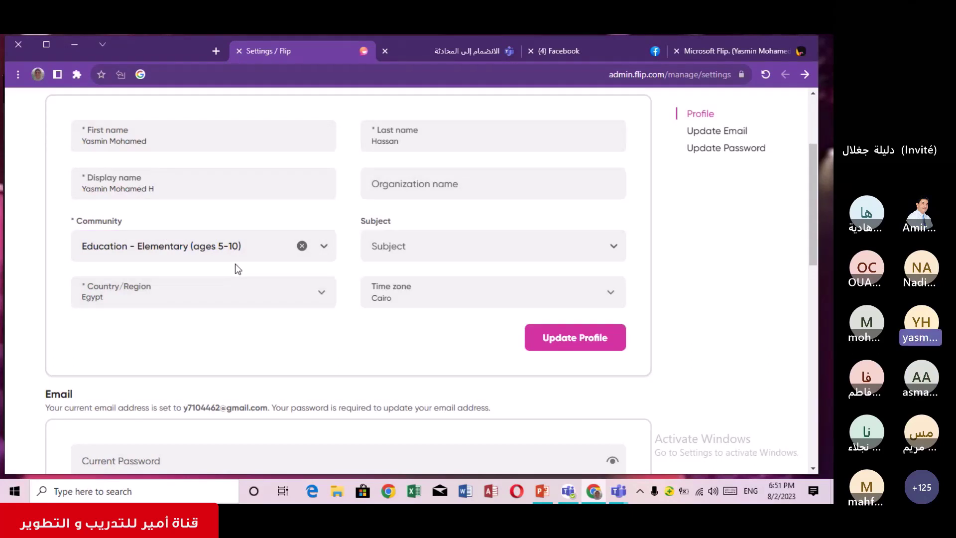
left_click(323, 247)
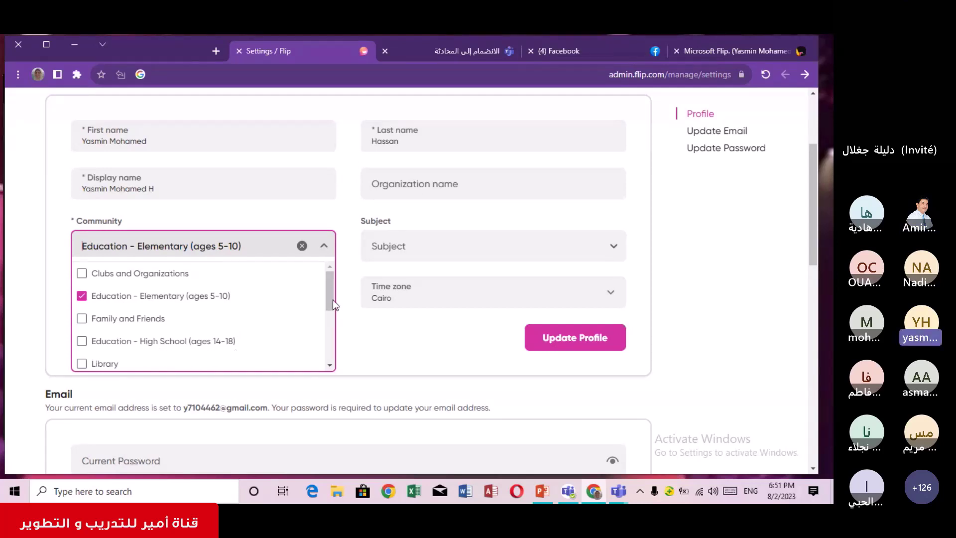
left_click_drag(332, 300, 330, 315)
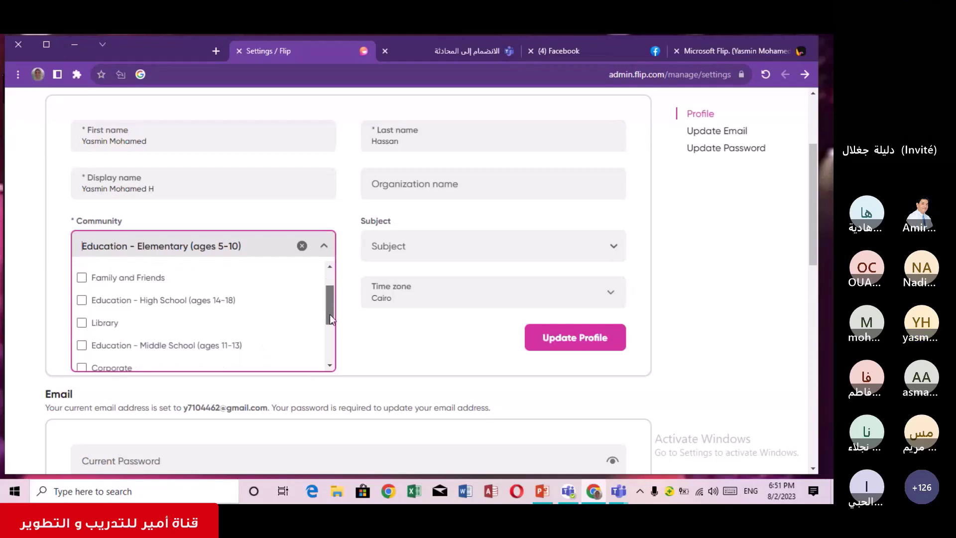
scroll(193, 337, "down", 1)
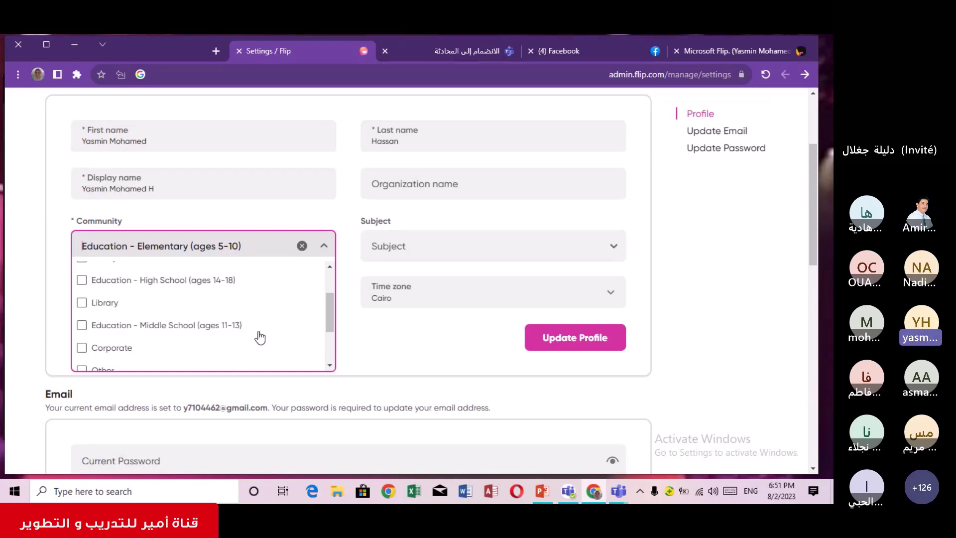
left_click_drag(330, 311, 333, 345)
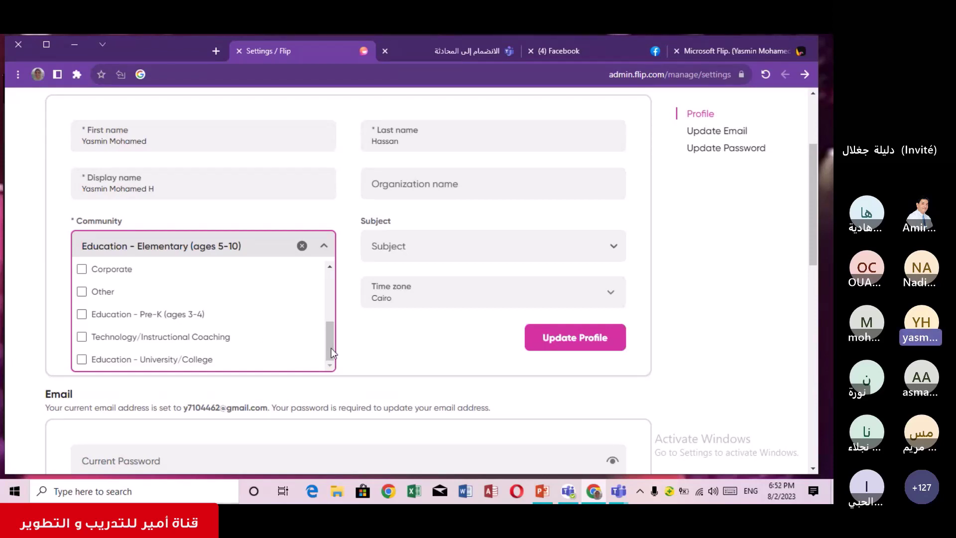
left_click_drag(330, 352, 327, 295)
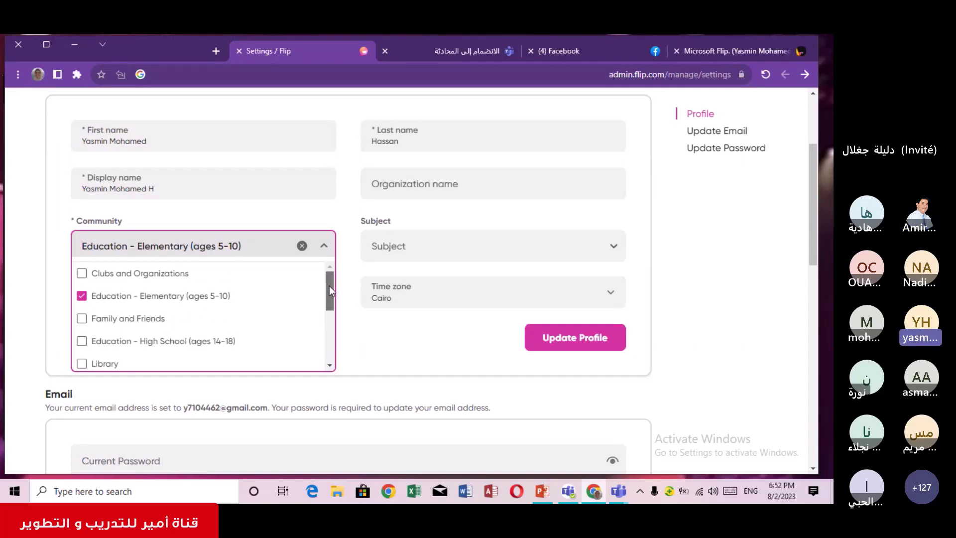
left_click(351, 338)
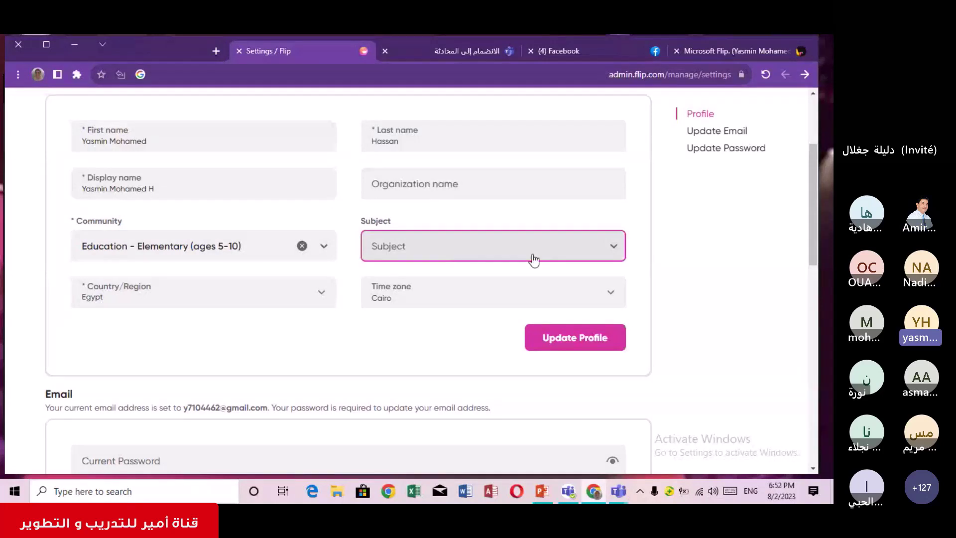
Set the profile's Subject to All, then reopen the subject list to check it and close it
left_click(608, 249)
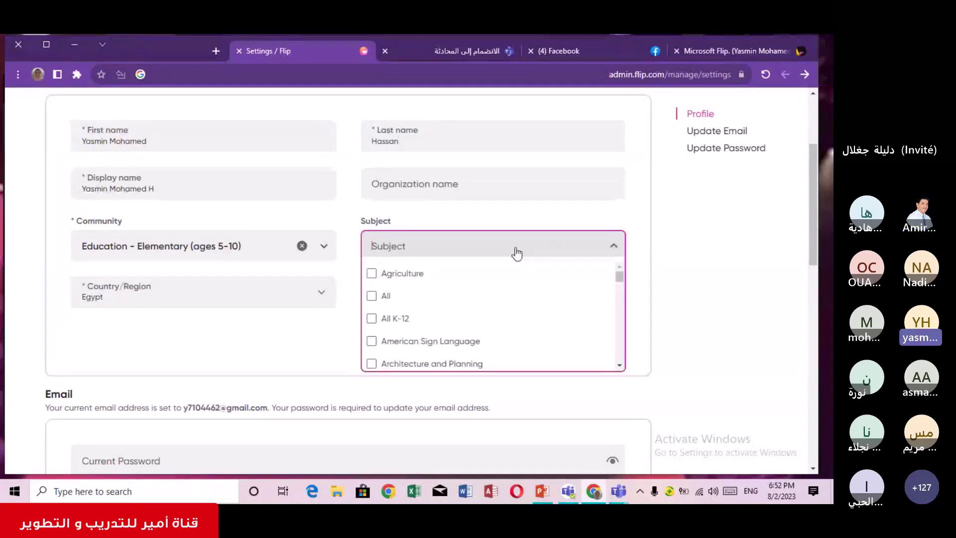
left_click(373, 297)
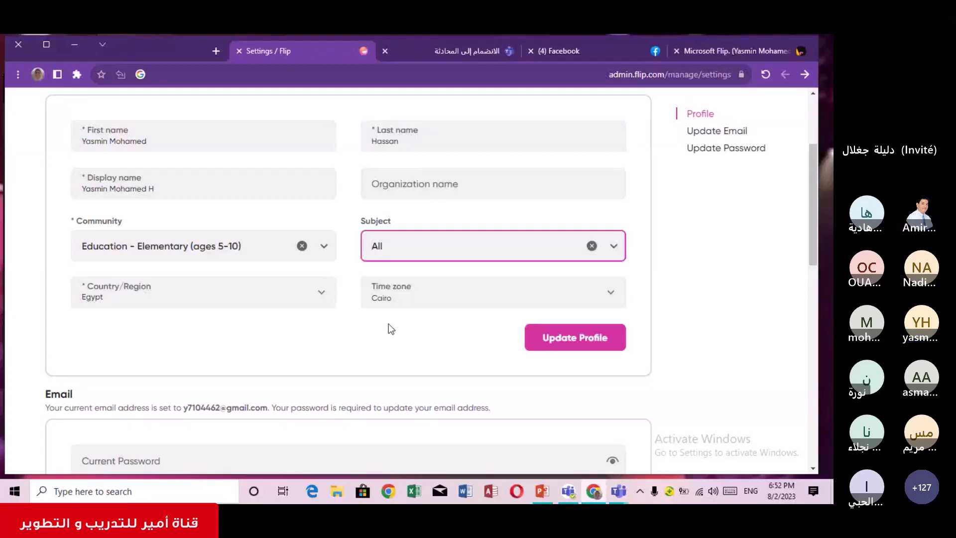
left_click(614, 247)
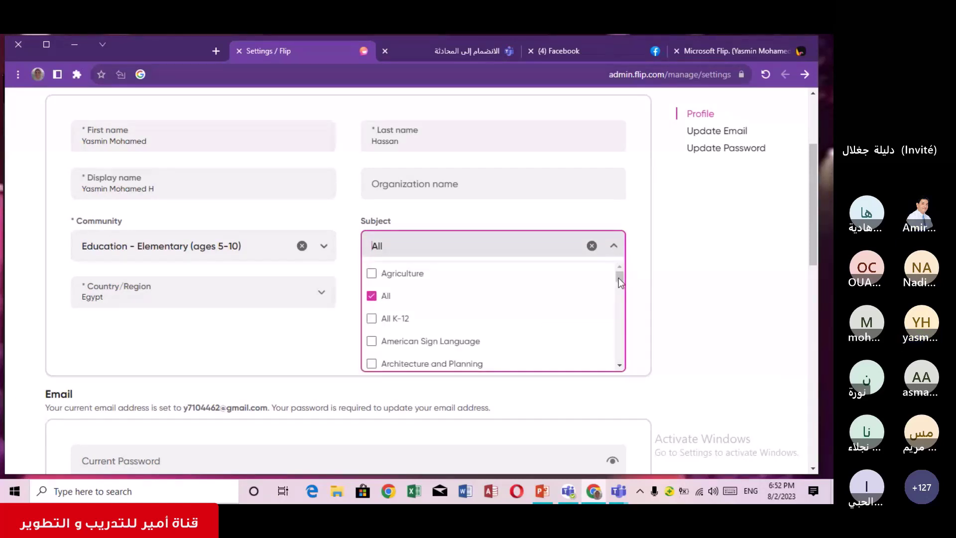
left_click_drag(618, 280, 641, 276)
left_click(640, 274)
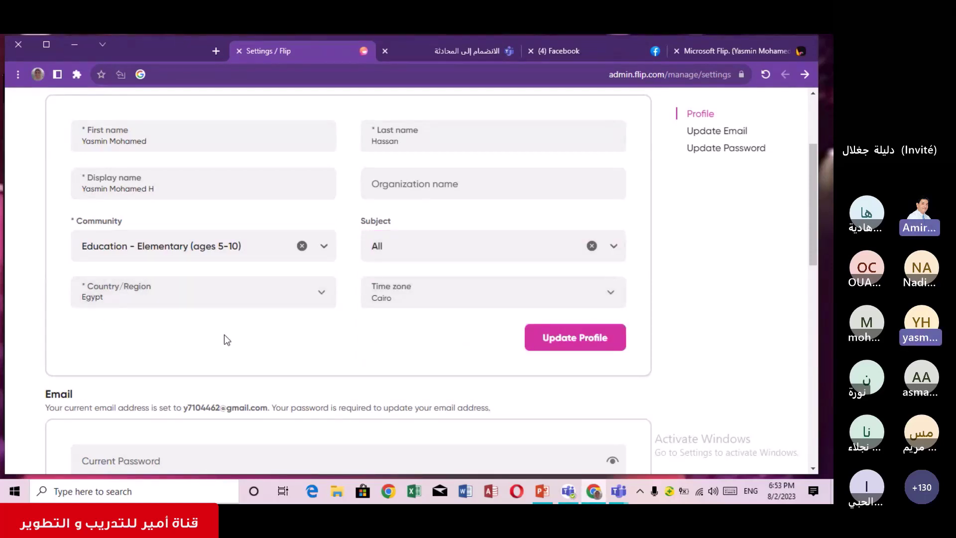
Examine the available Country/Region and Time zone options in the profile section, closing each list without changing the selection
left_click(323, 300)
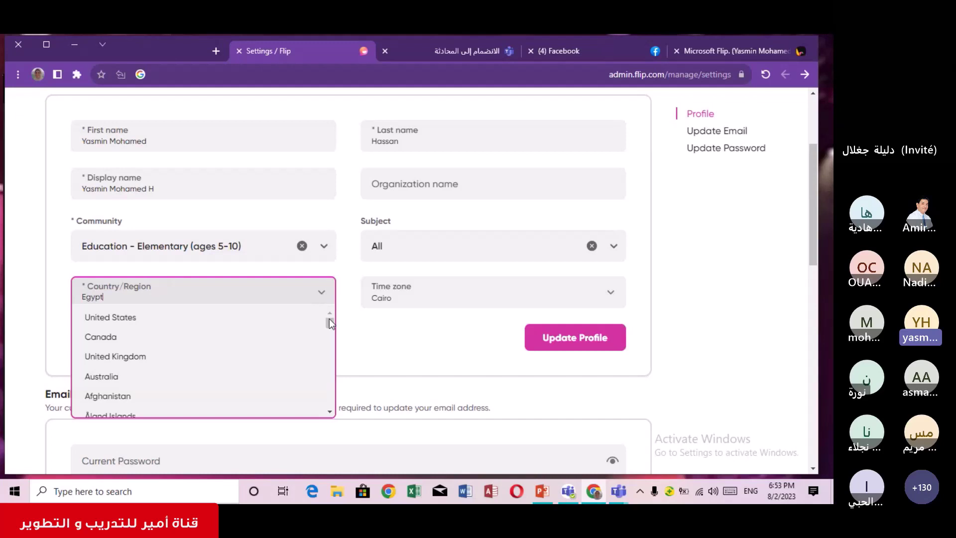
mouse_move(329, 323)
left_mouse_down()
mouse_move(332, 401)
mouse_move(337, 315)
left_mouse_up()
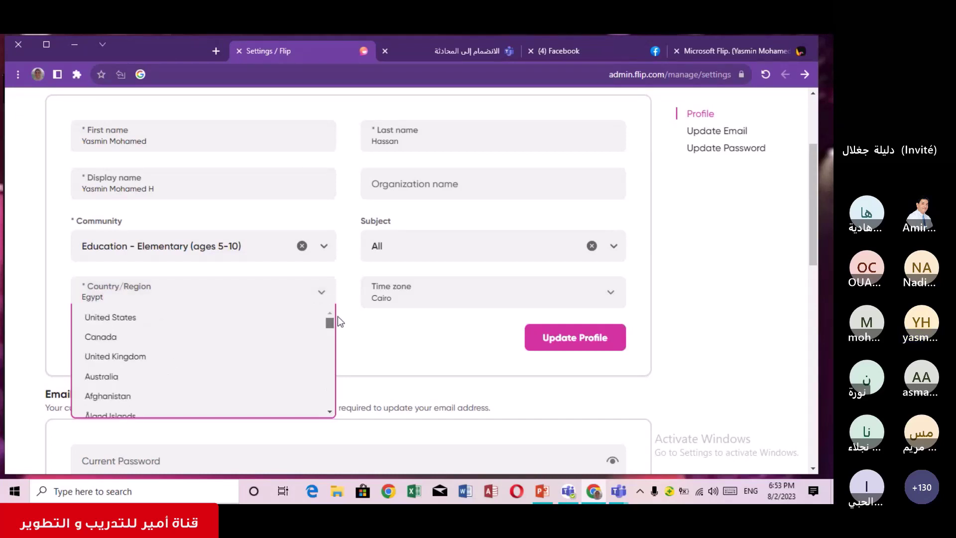
left_click(359, 338)
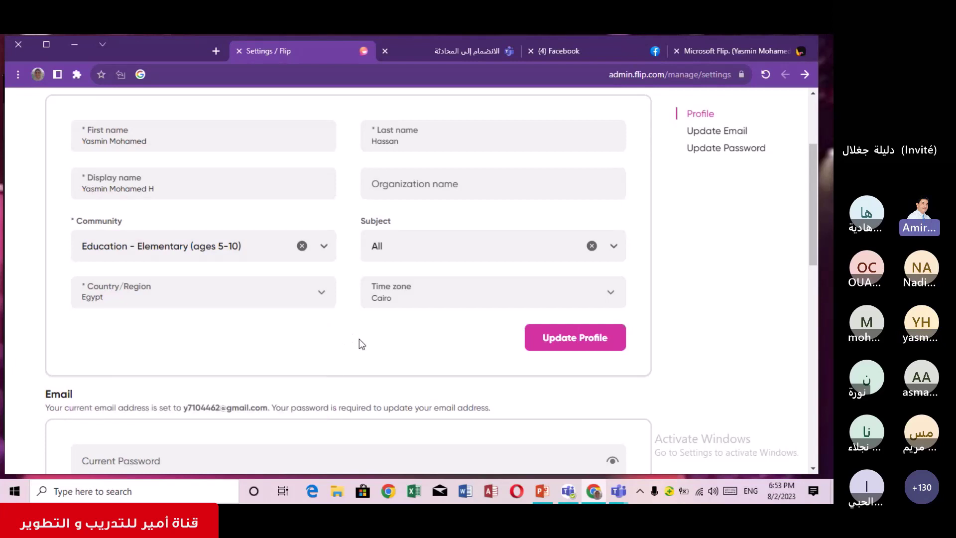
left_click(612, 294)
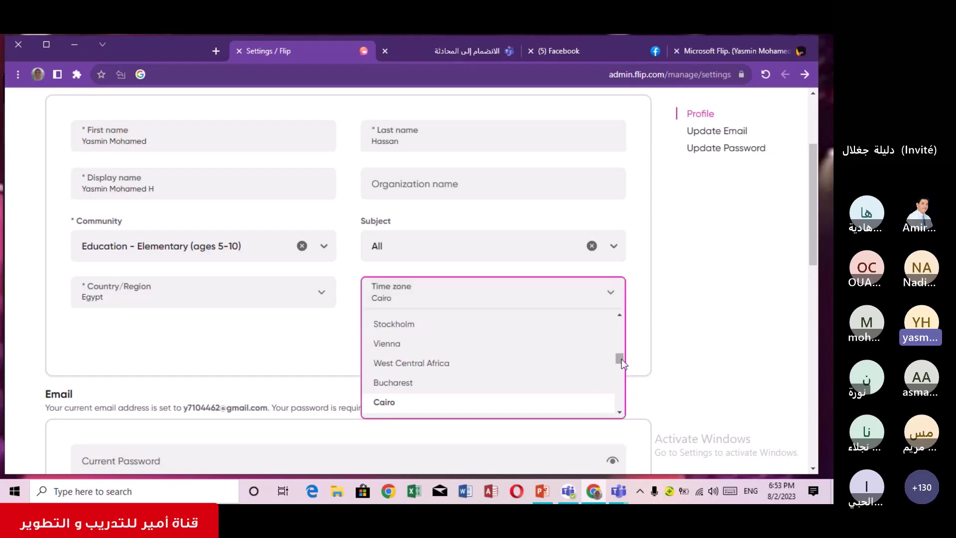
left_click_drag(621, 359, 620, 338)
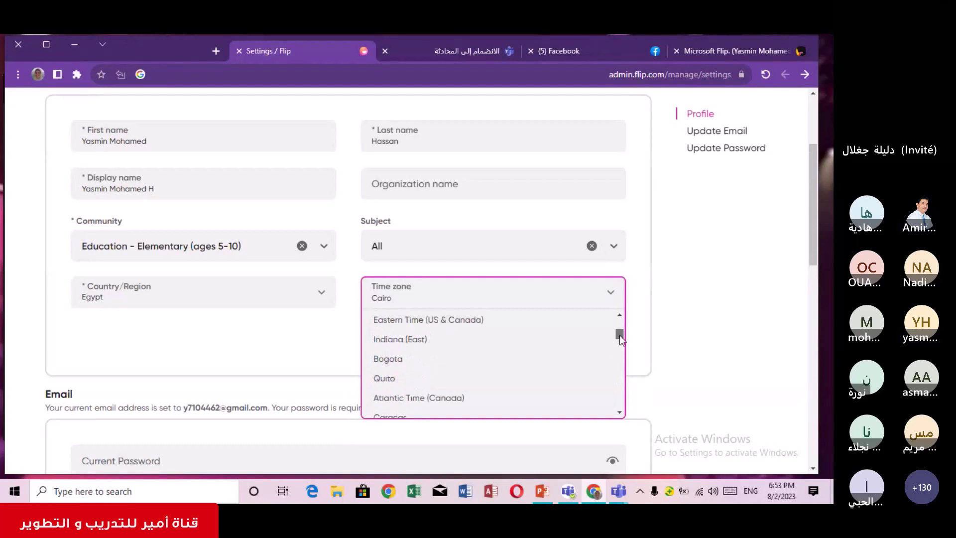
left_click(649, 337)
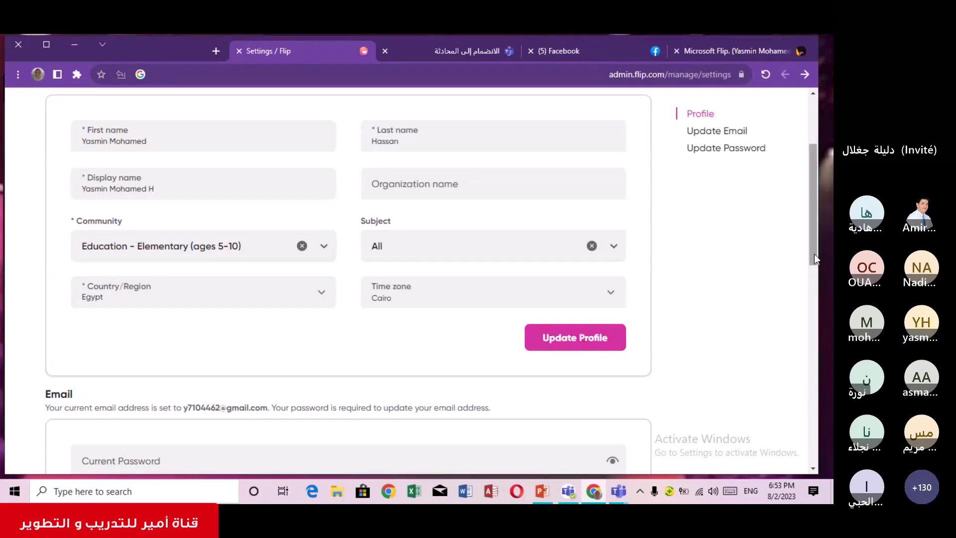
Review the Email, Password and Delete Account sections of the settings page and return to the Profile section
left_click_drag(814, 254, 822, 341)
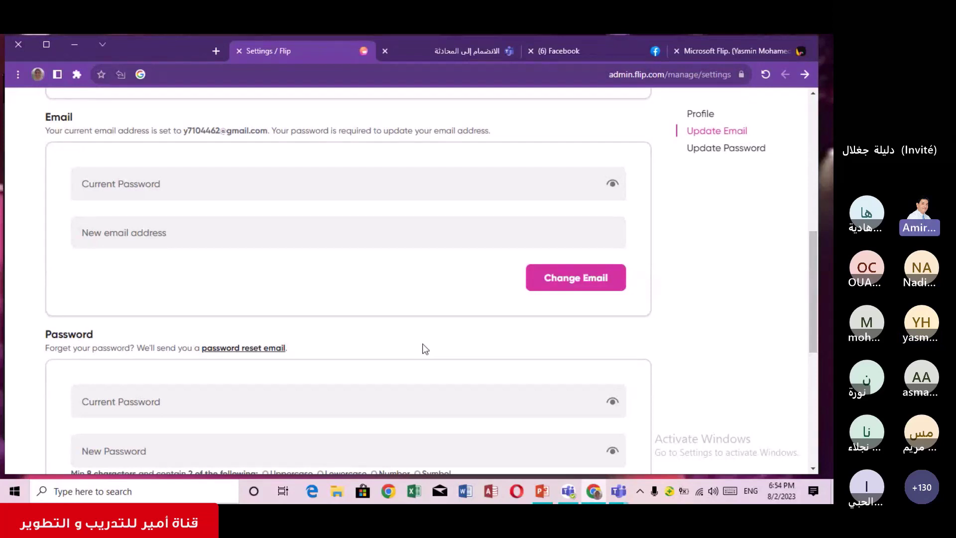
left_click(814, 265)
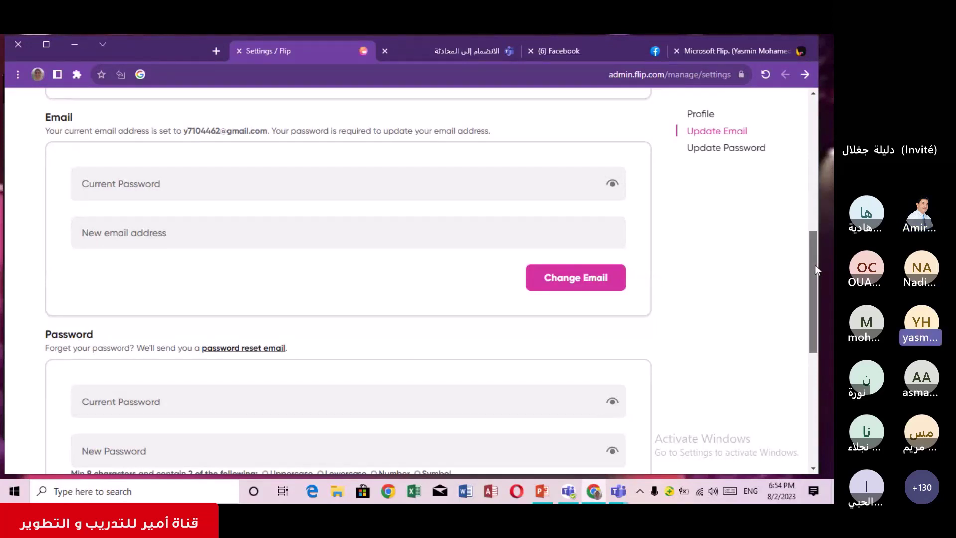
left_click_drag(815, 265, 819, 329)
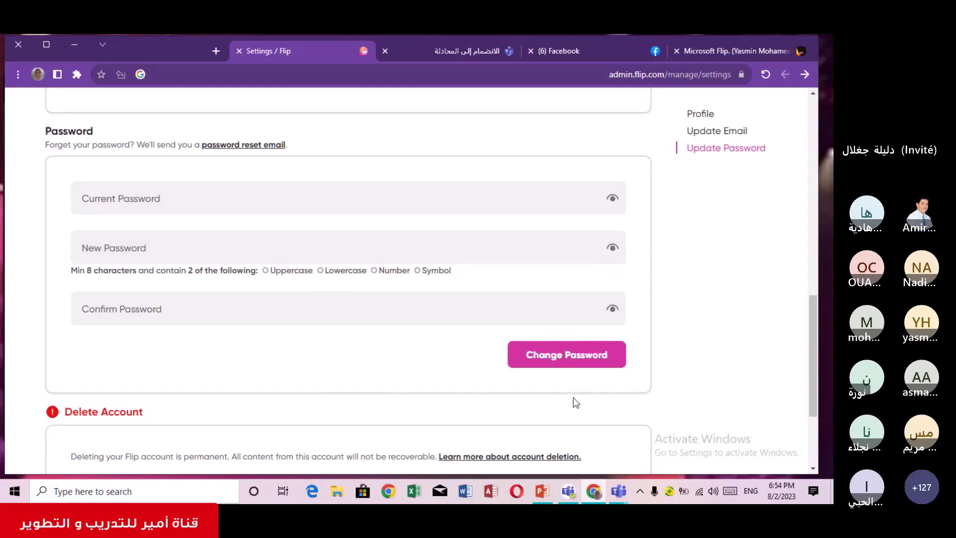
left_click_drag(814, 350, 816, 390)
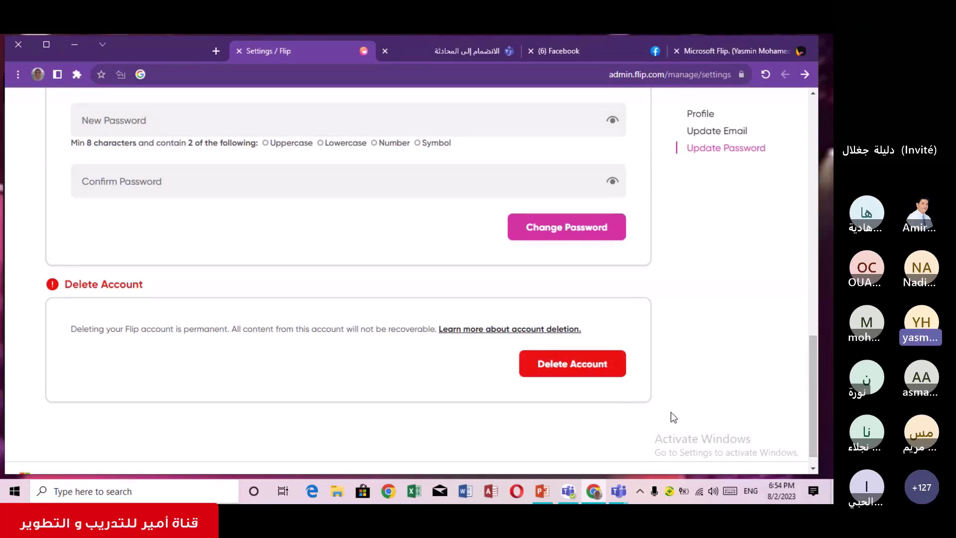
left_click_drag(810, 395, 799, 151)
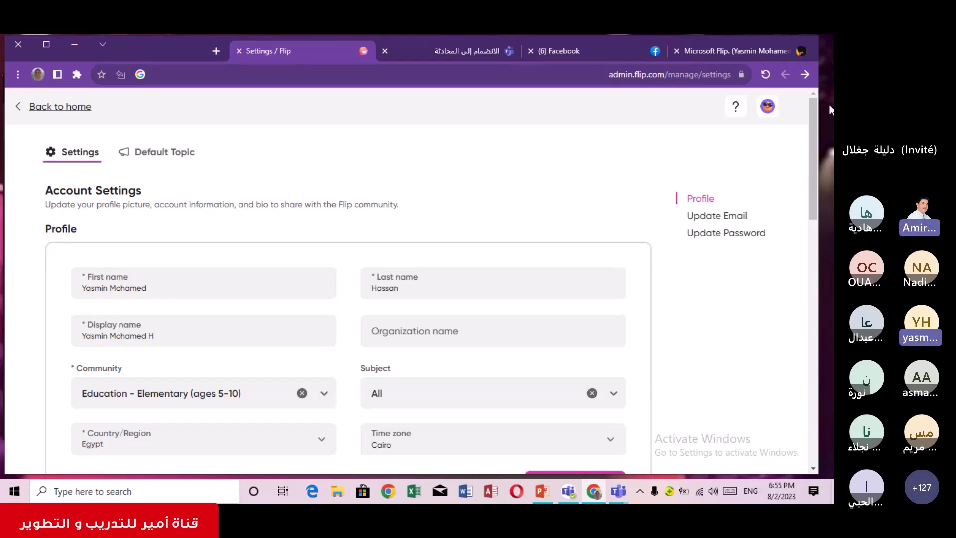
Go back to the Flip home page and open the Camera, retrying until the webcam view loads
left_click(804, 74)
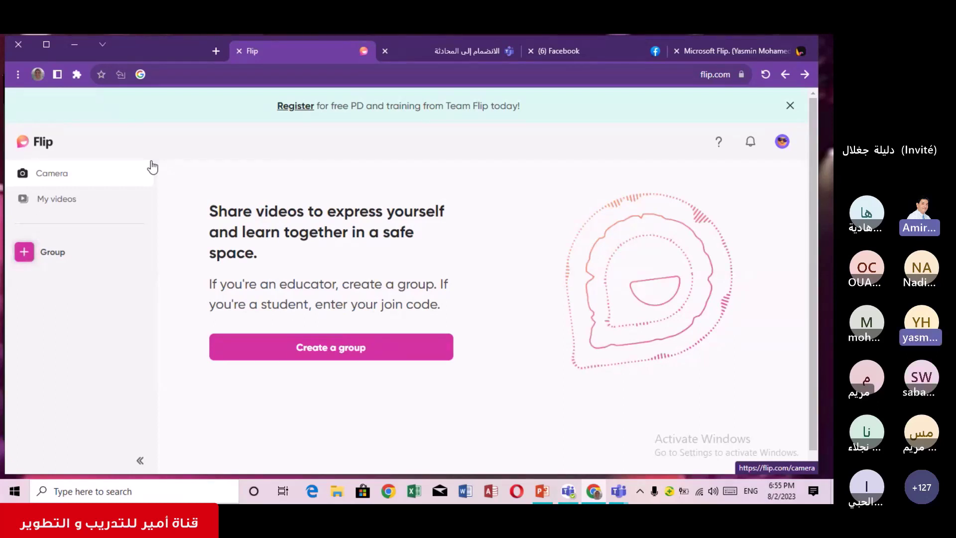
left_click(93, 180)
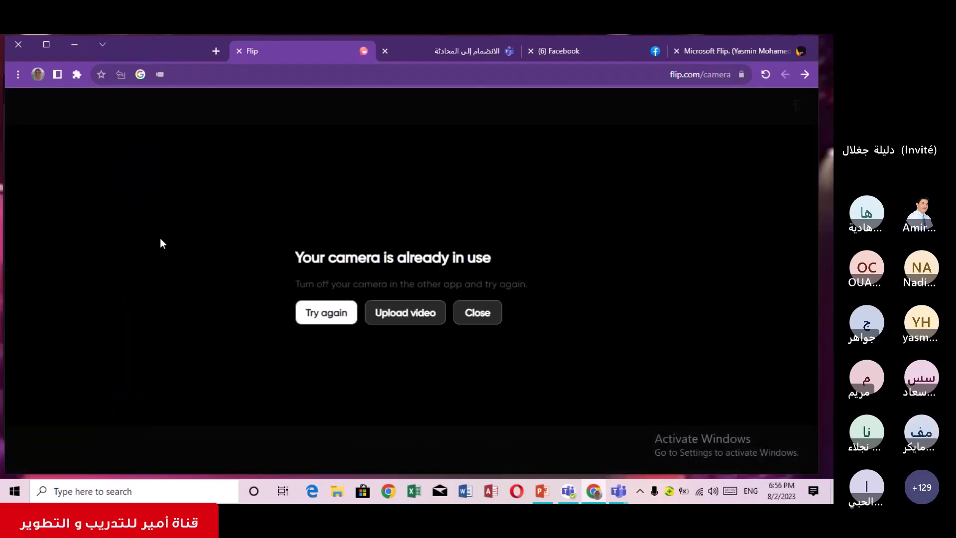
left_click(304, 314)
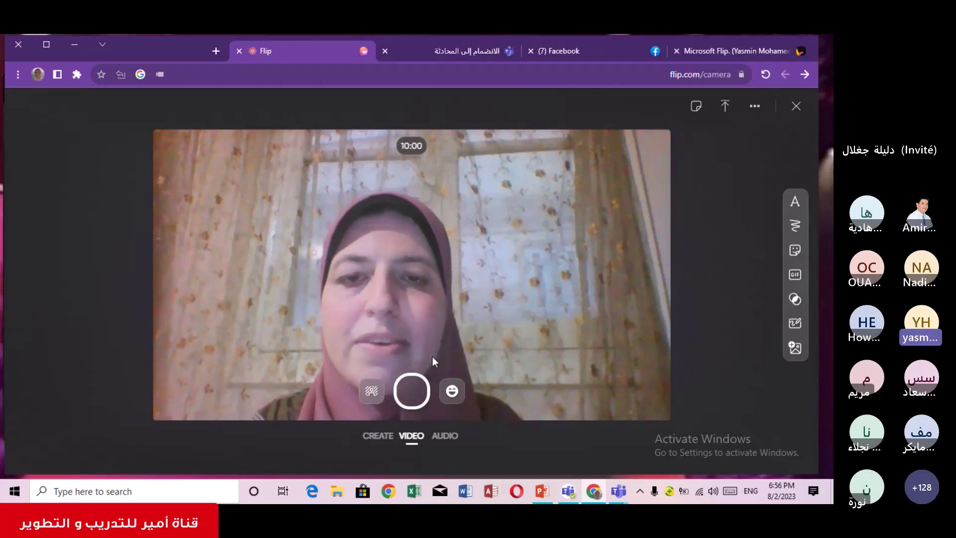
Apply the Underwater backdrop to the camera view and reposition the presenter's cutout within the frame
left_click(371, 394)
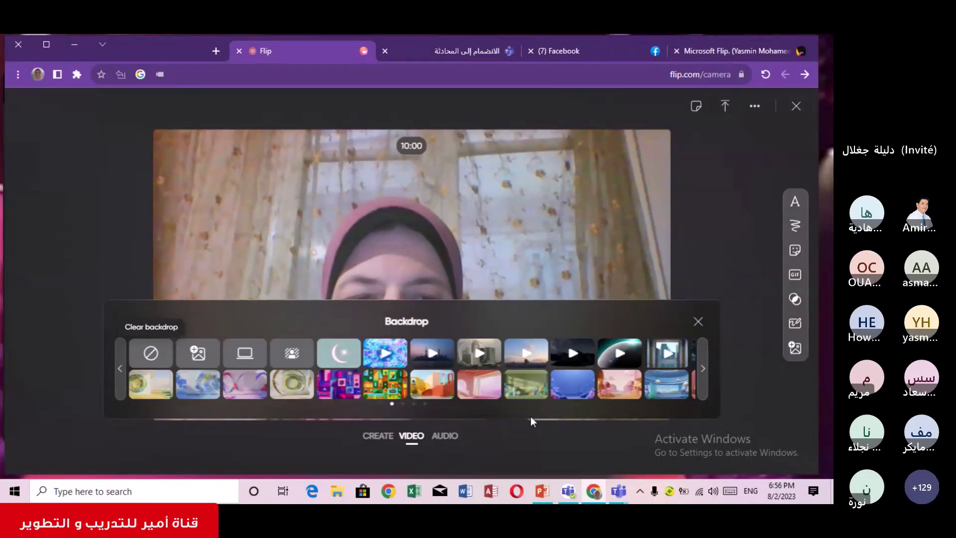
left_click(577, 379)
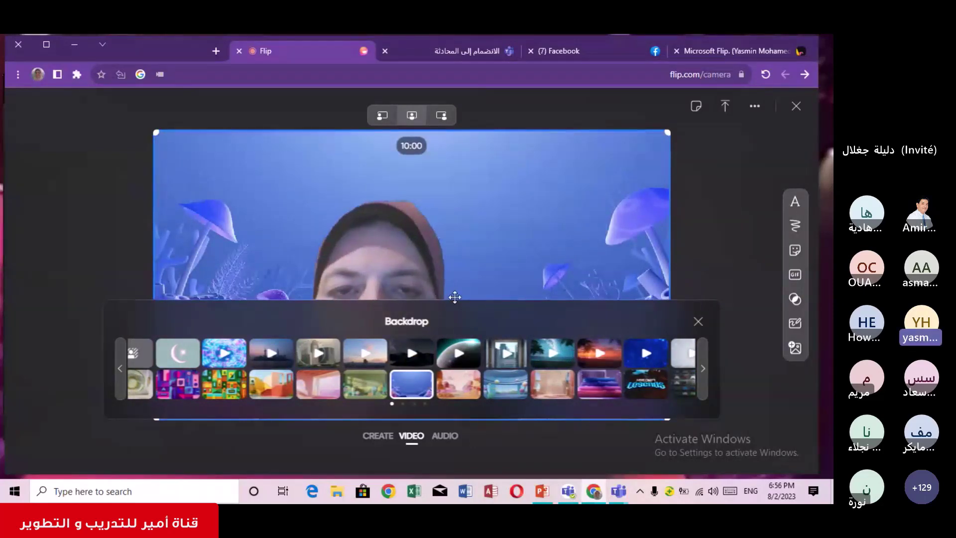
left_click(455, 465)
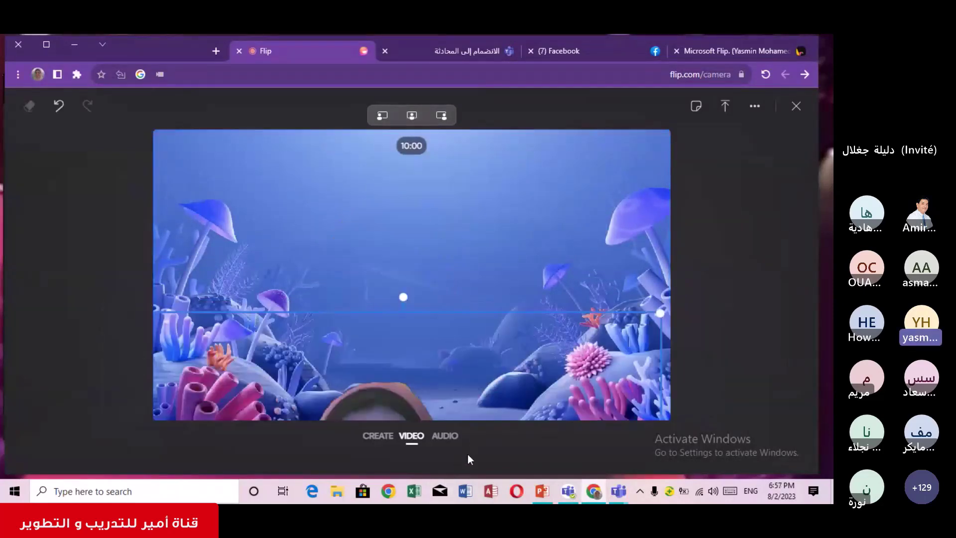
left_click(468, 454)
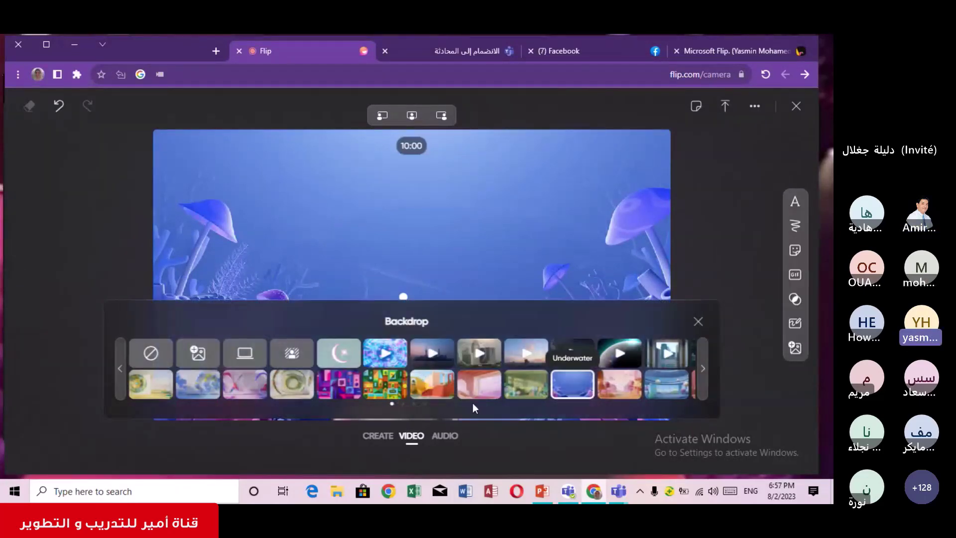
left_click(698, 323)
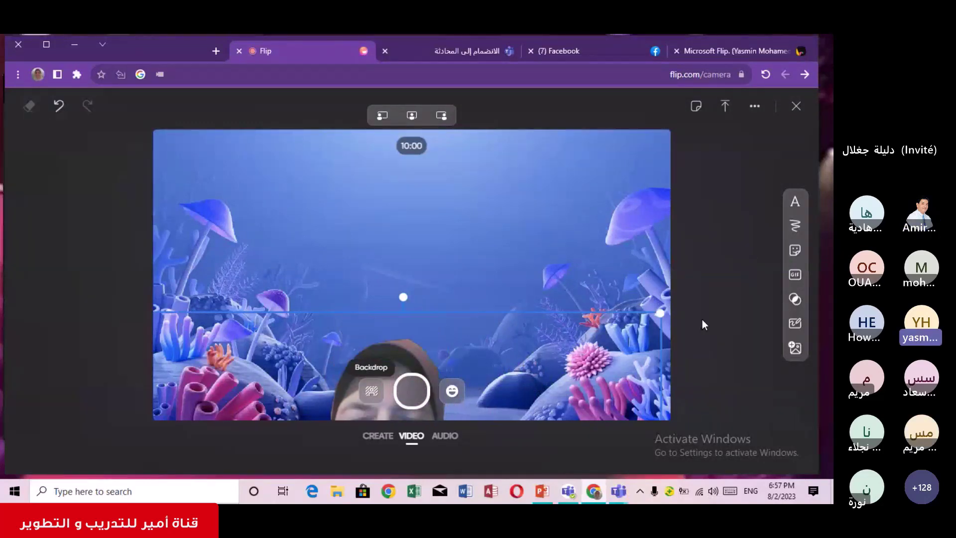
left_click_drag(539, 322, 538, 235)
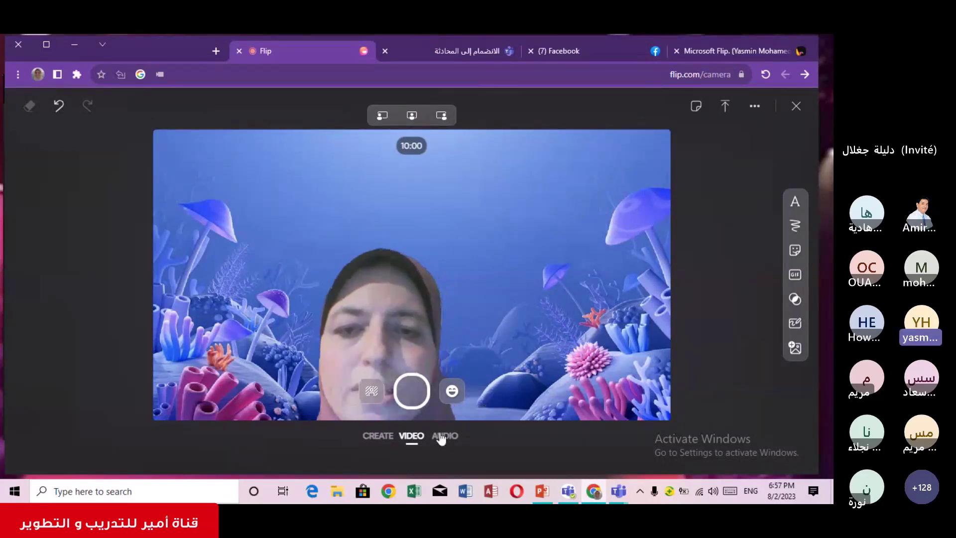
Switch the camera backdrop to Warm Shapes and close the backdrop gallery
left_click(370, 394)
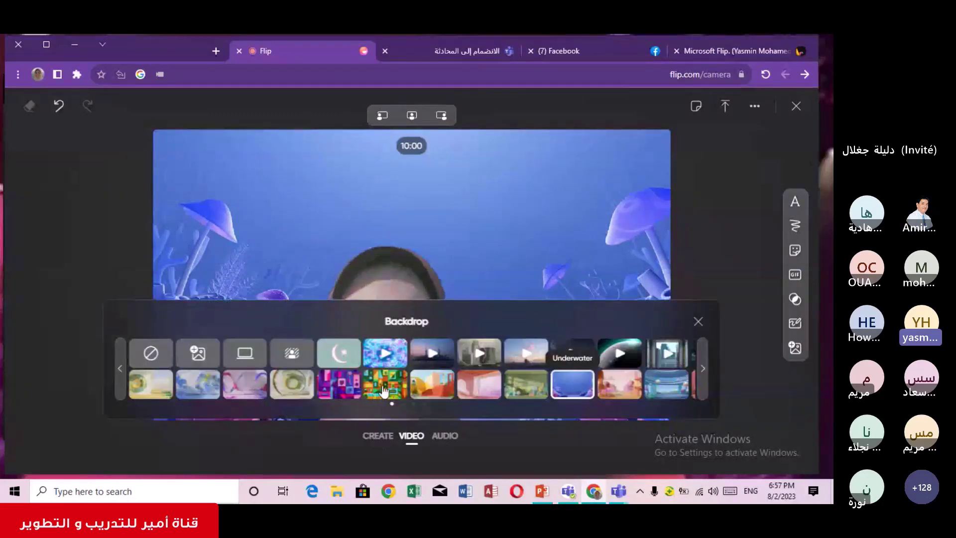
left_click(383, 390)
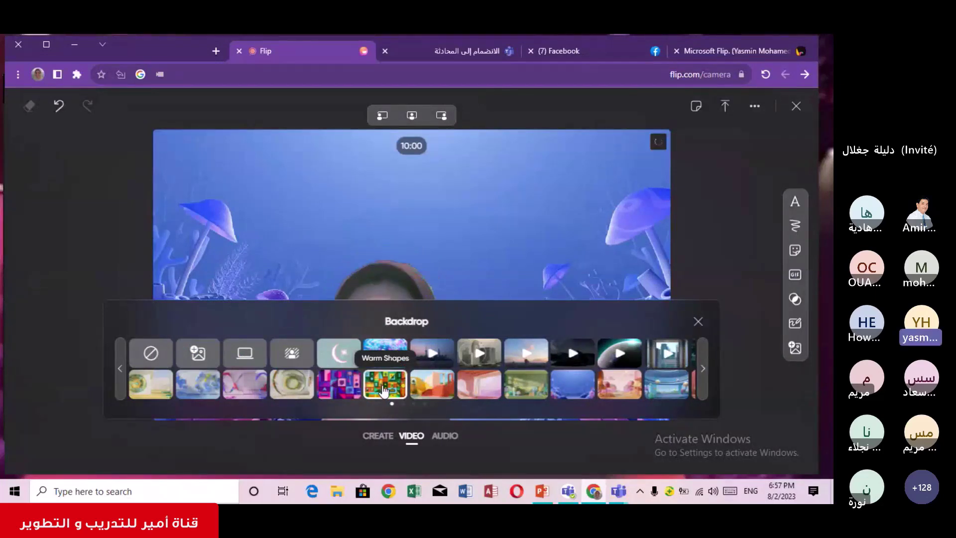
left_click(698, 322)
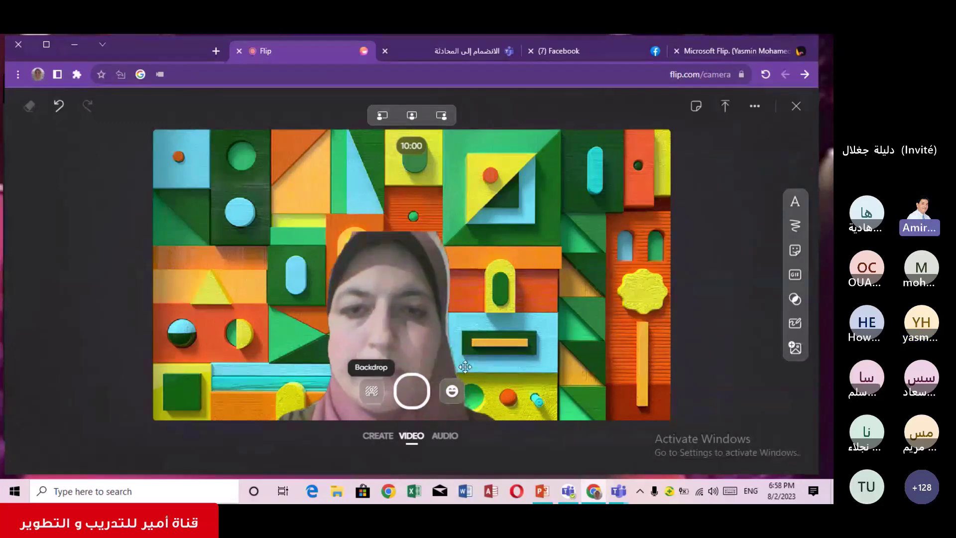
Record a video clip of about 16 seconds, reloading the camera with a retake before recording
left_click(411, 399)
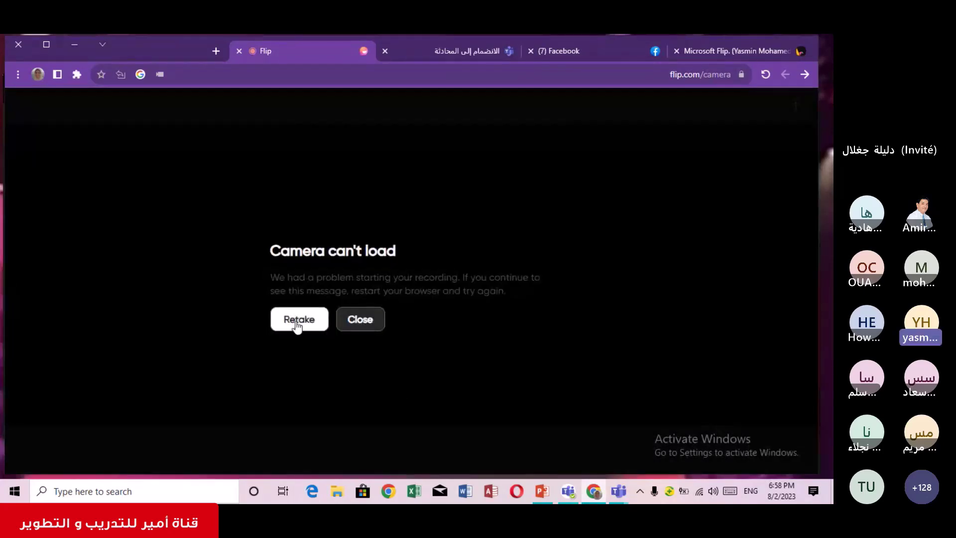
left_click(297, 324)
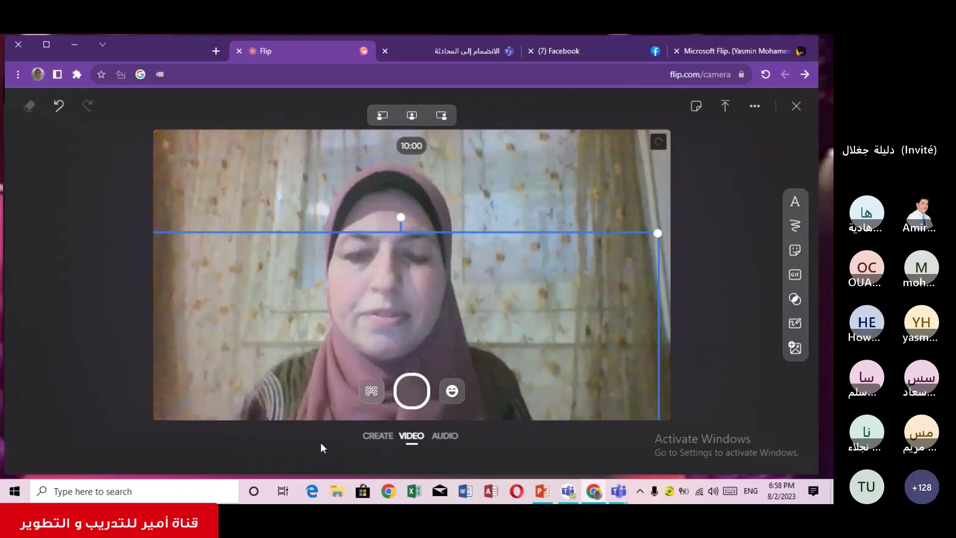
left_click(410, 396)
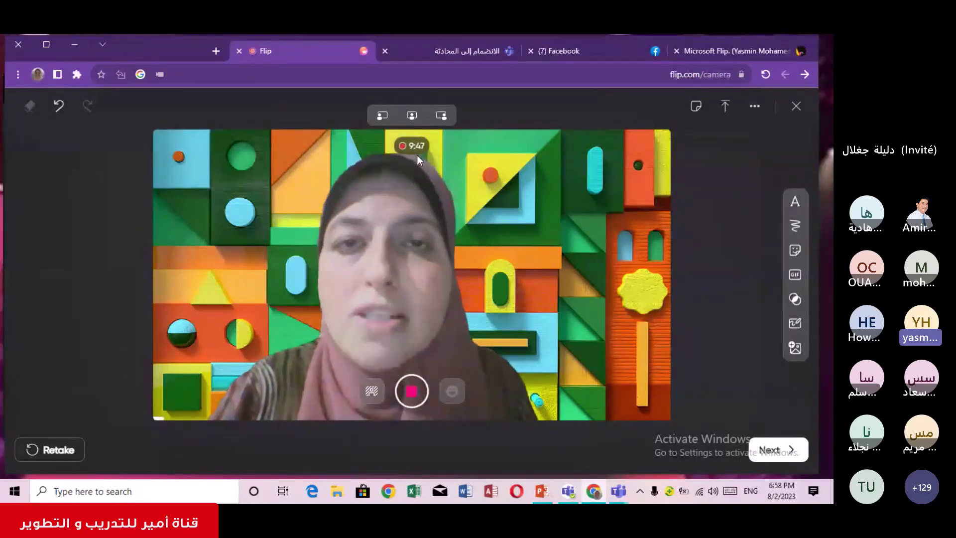
left_click(415, 378)
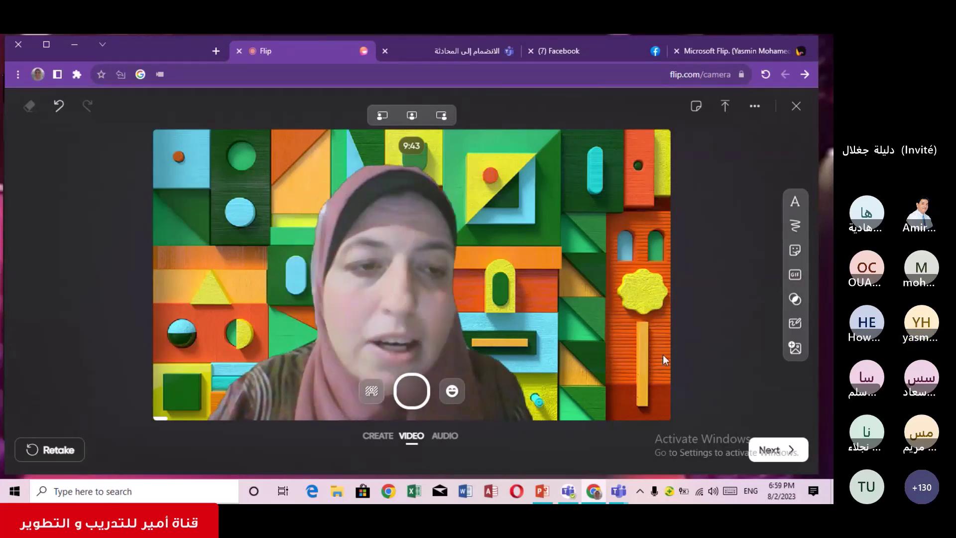
Accept the recorded clip without edits, caption it "القراءة" and save the video to My profile
left_click(771, 452)
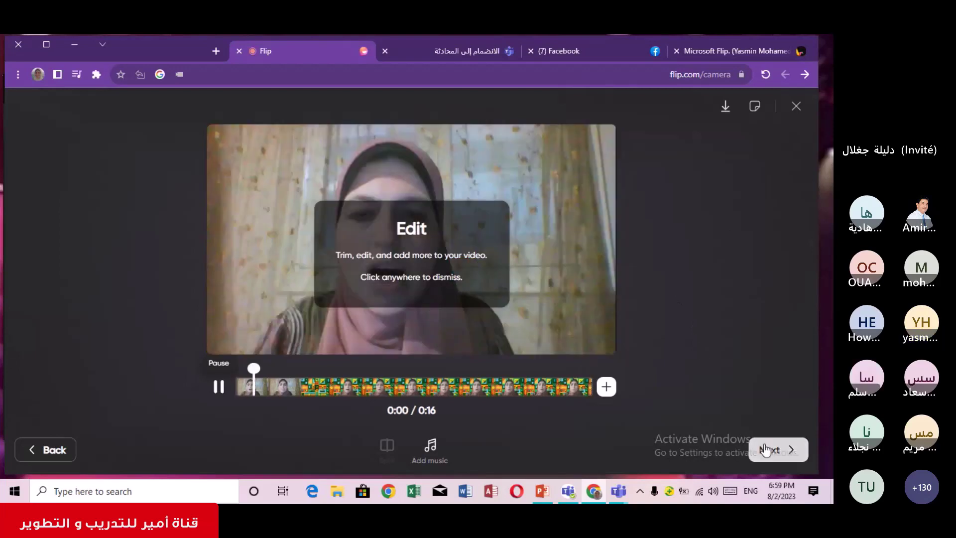
left_click(765, 450)
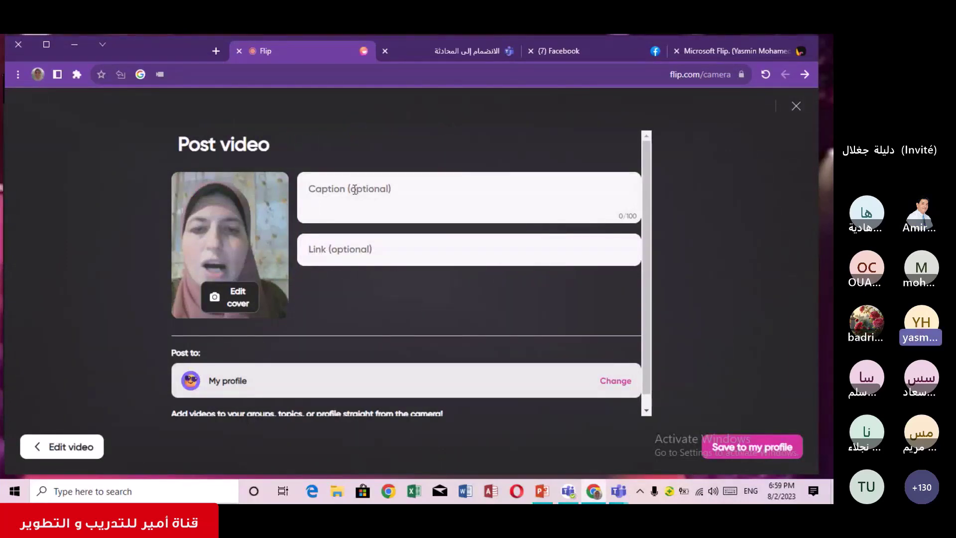
key("alt+shift")
type("اق")
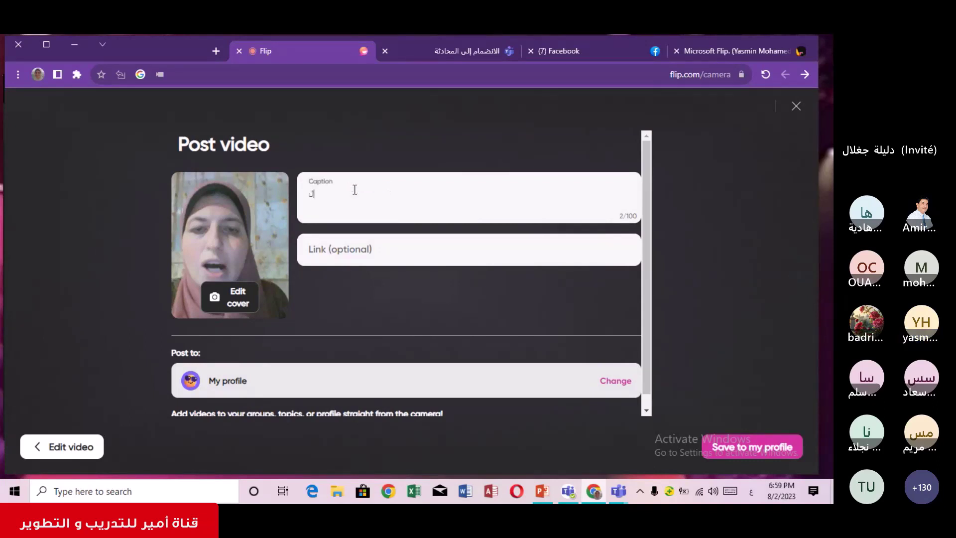
type("راءة")
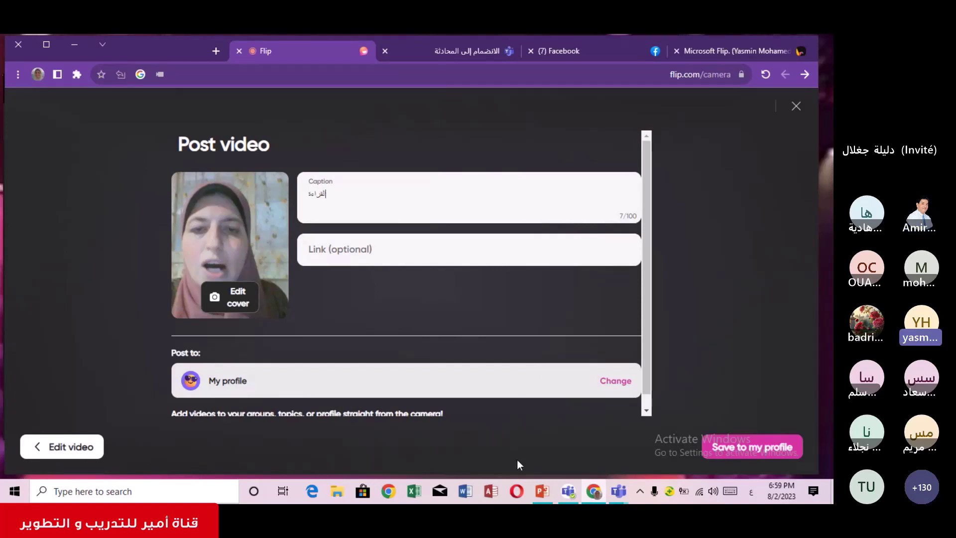
left_click(741, 448)
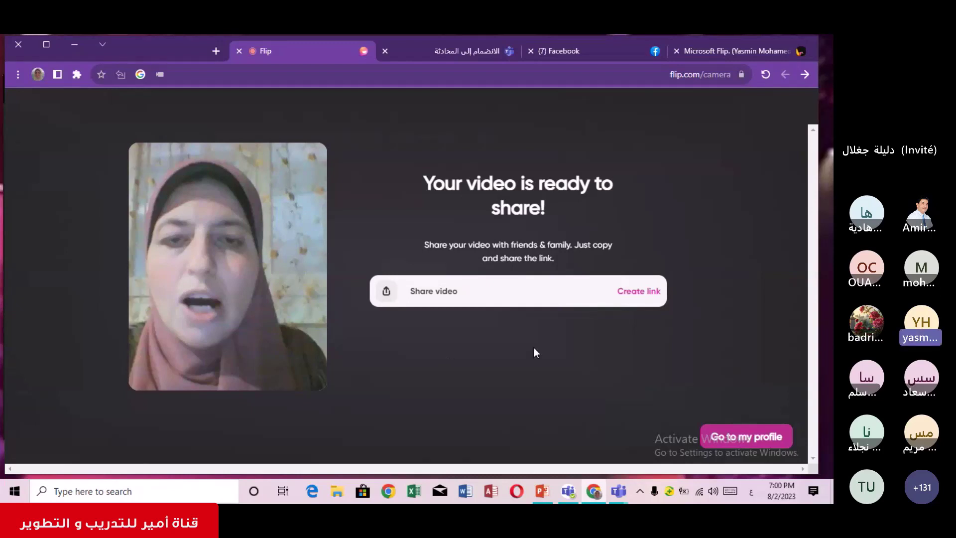
Create a share link for the video, copy it, and open the video's QR code page
left_click(387, 295)
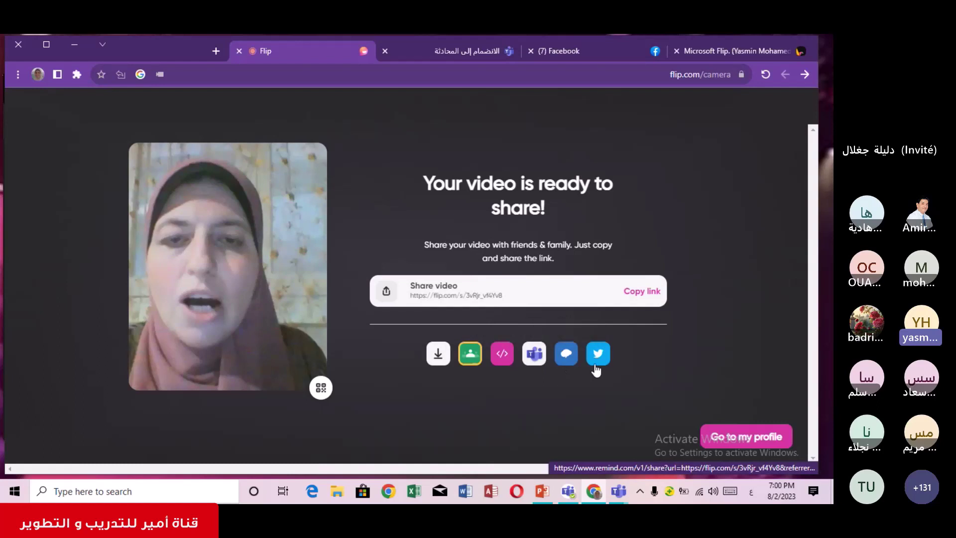
left_click(638, 294)
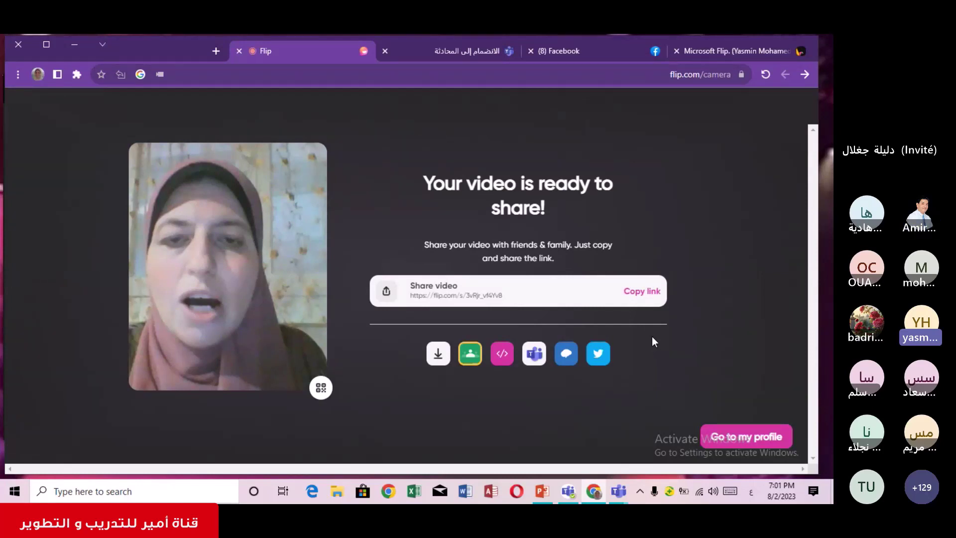
left_click(322, 390)
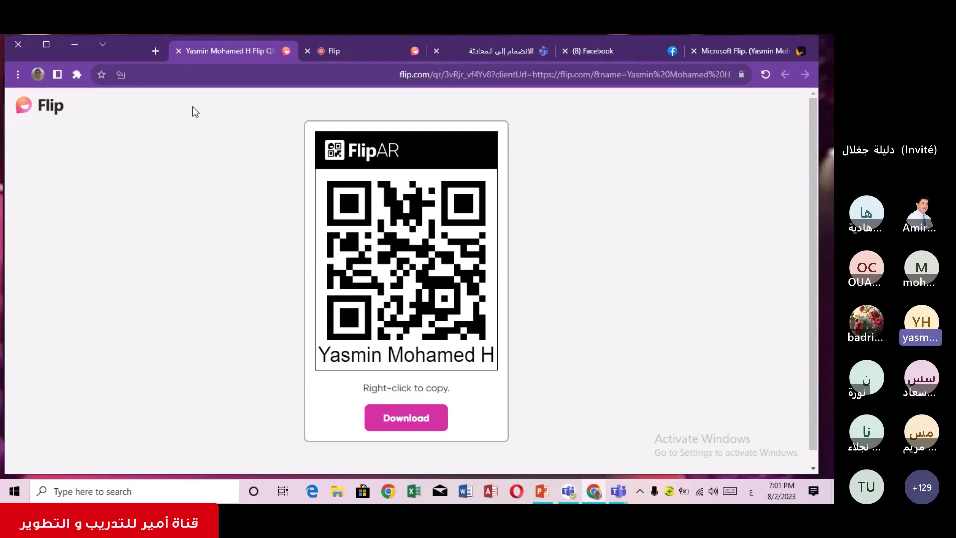
Close the QR code page and return through the Flip home page to the camera for a new recording
left_click(179, 52)
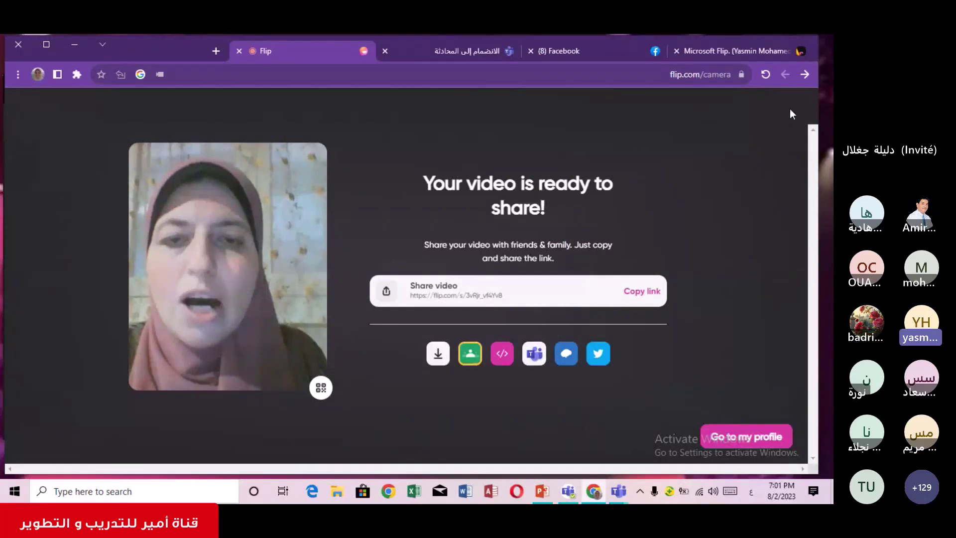
left_click(804, 75)
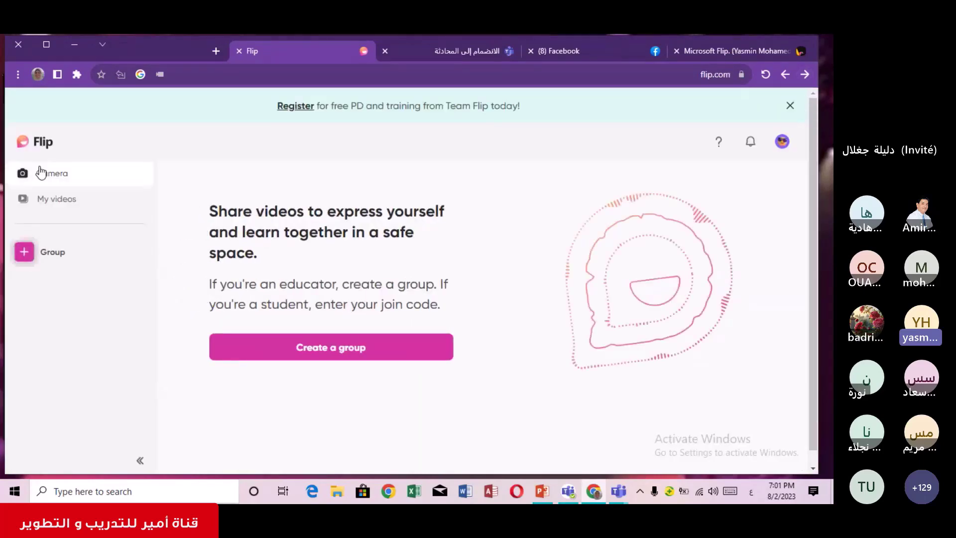
left_click(41, 172)
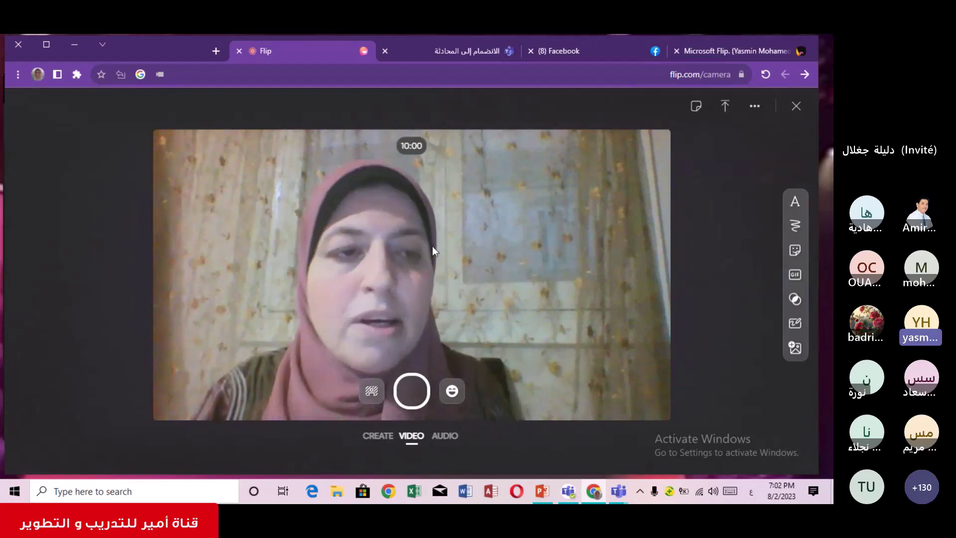
Add the photo "-26-320" from the Desktop folder "محاضرة flip" to the camera view
left_click(794, 348)
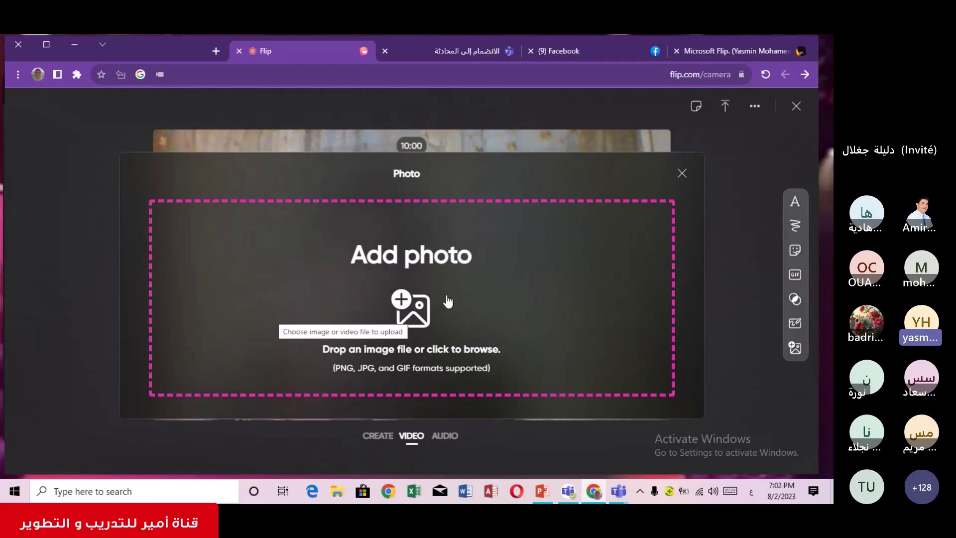
left_click(389, 306)
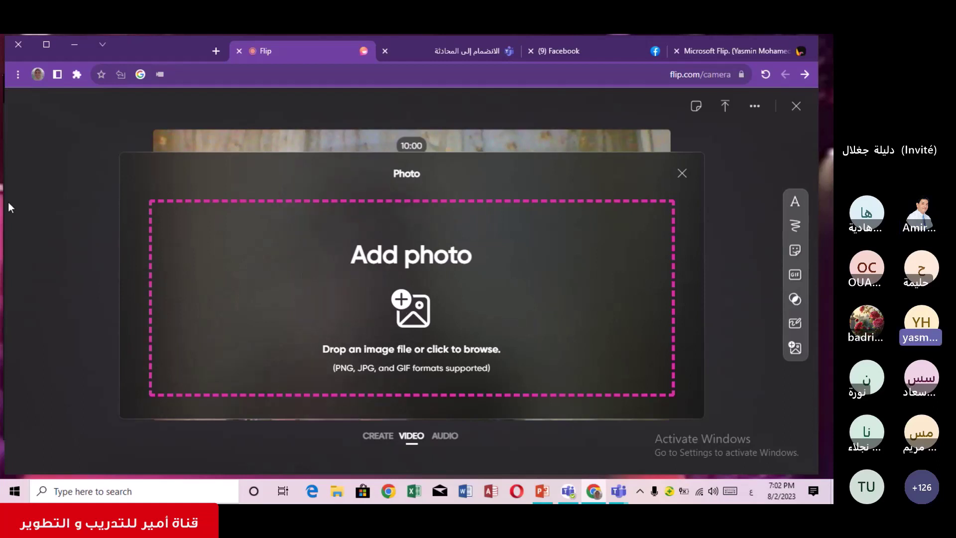
left_click(146, 178)
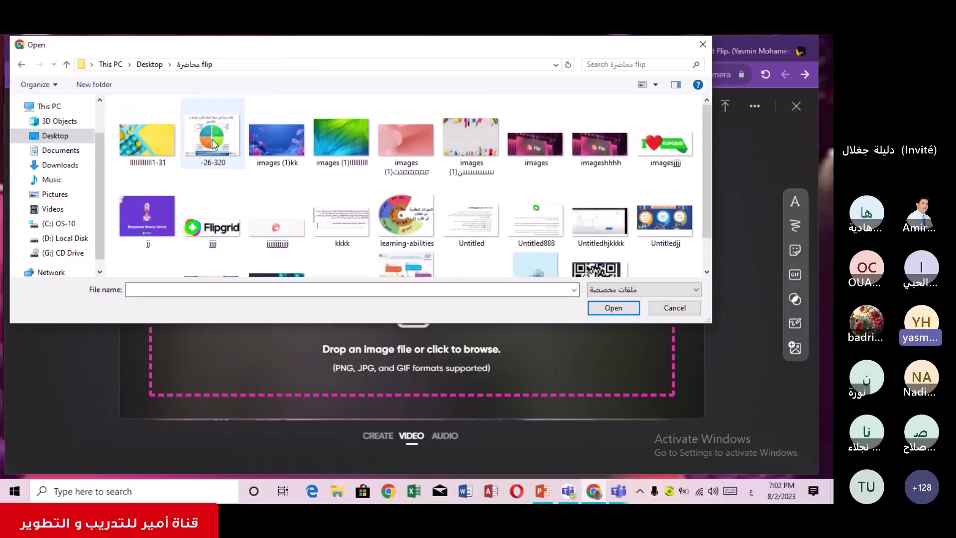
left_click(213, 144)
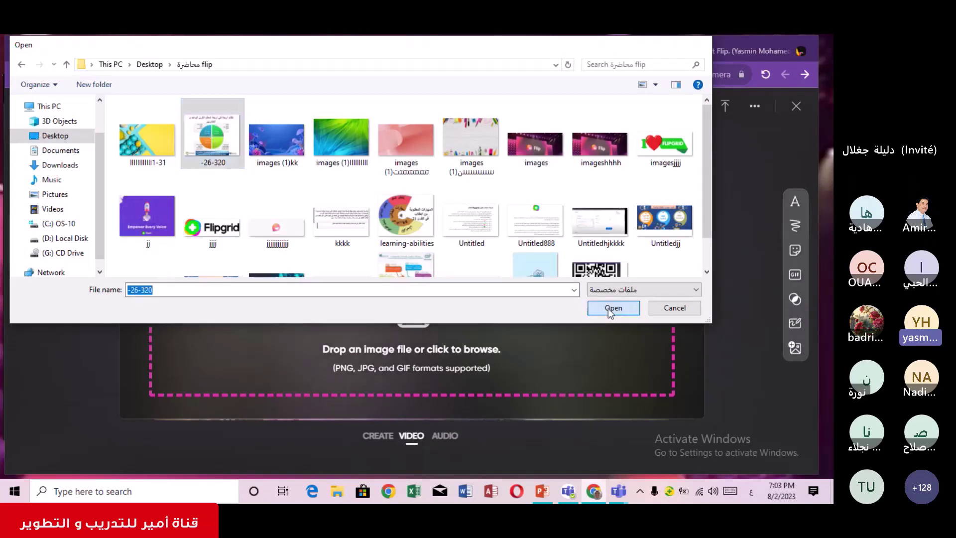
left_click(608, 309)
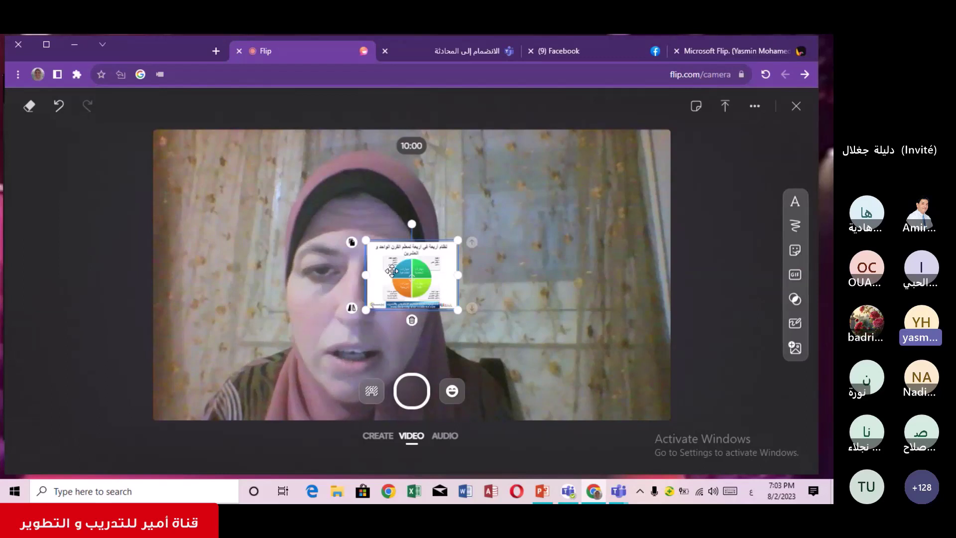
Move the added photo slightly down and to the left, and stretch it wider on both sides
left_click_drag(393, 252, 369, 283)
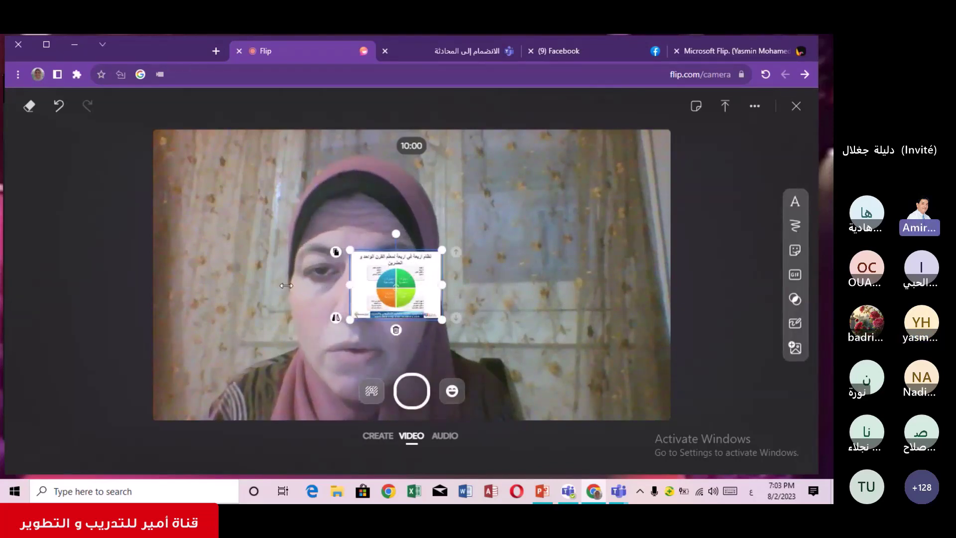
left_click_drag(349, 285, 286, 284)
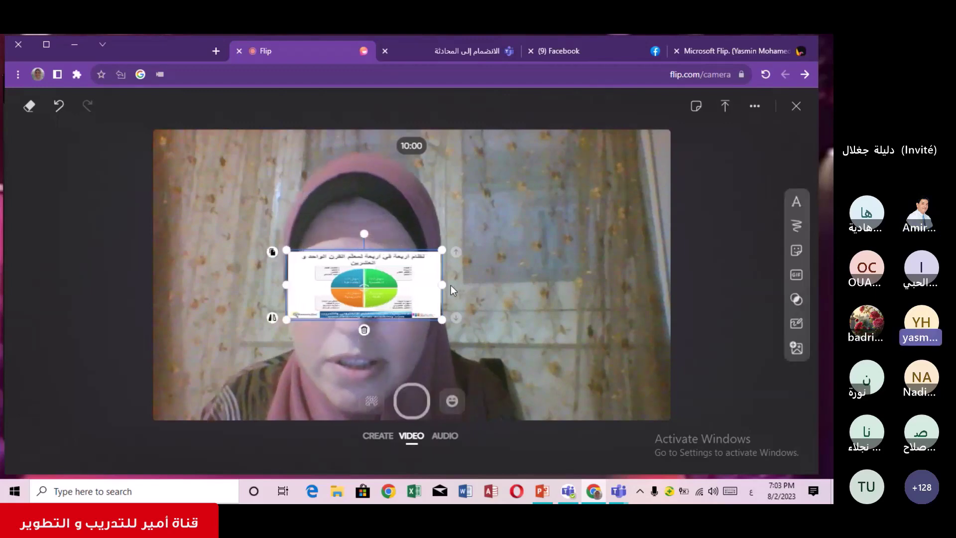
left_click_drag(442, 284, 545, 280)
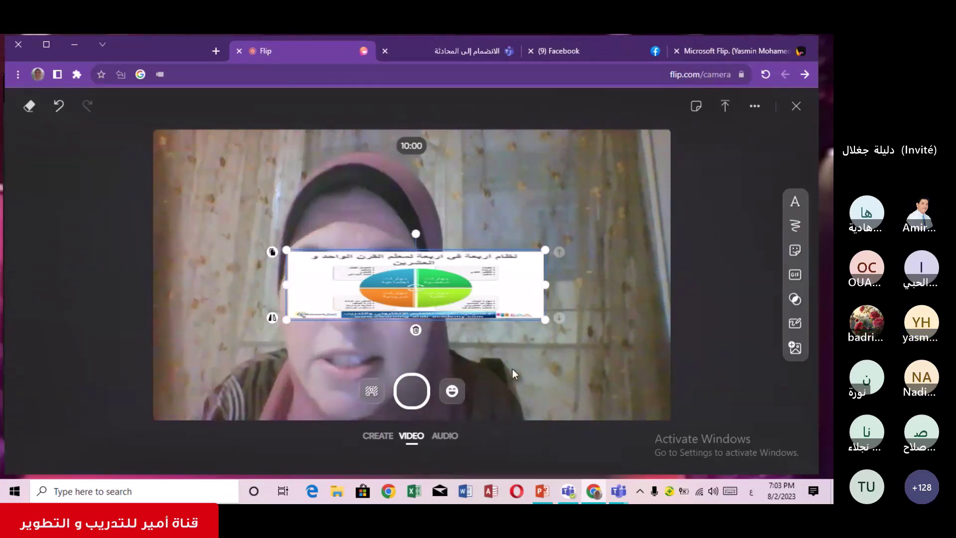
Switch to audio mode and record a clip of about 13 seconds over the photo, using a retake to reload the camera
left_click(446, 436)
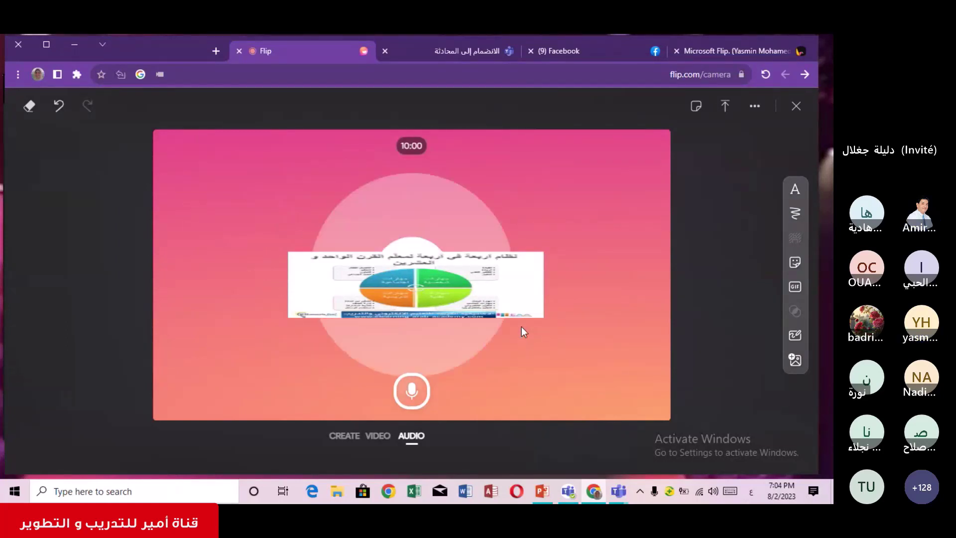
left_click(409, 397)
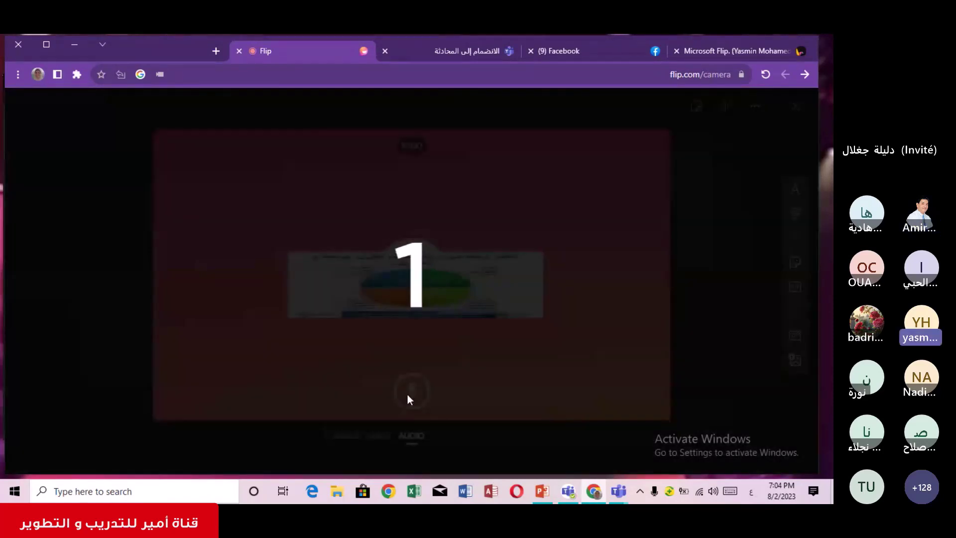
left_click(408, 396)
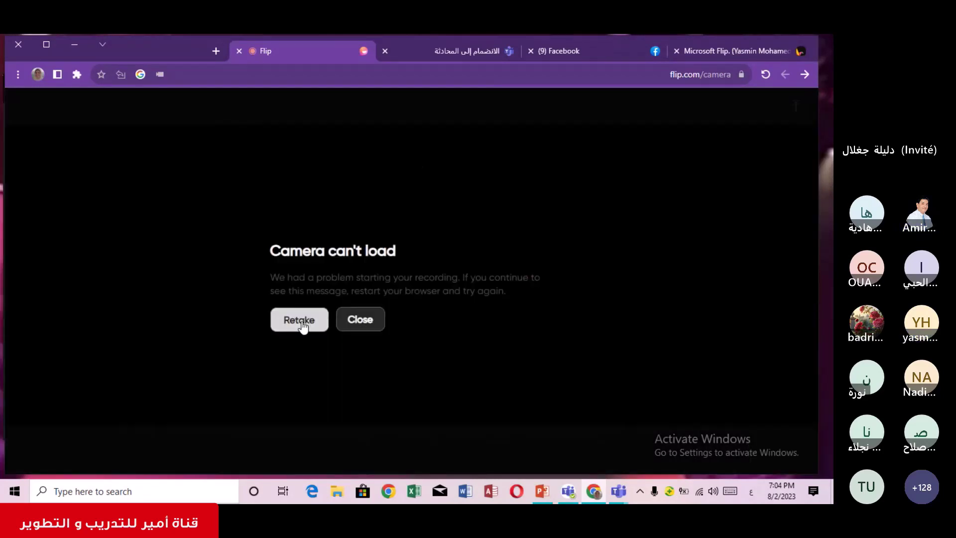
left_click(302, 321)
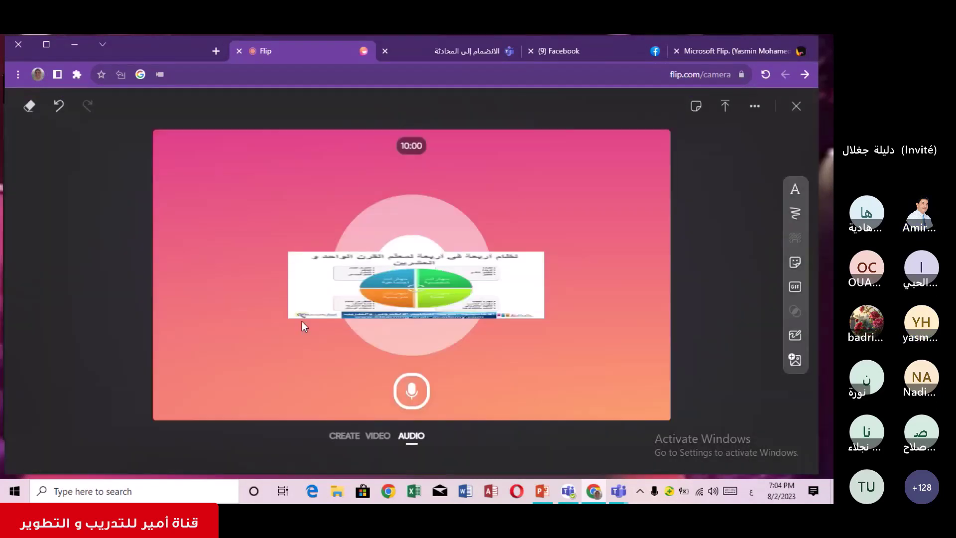
left_click(418, 384)
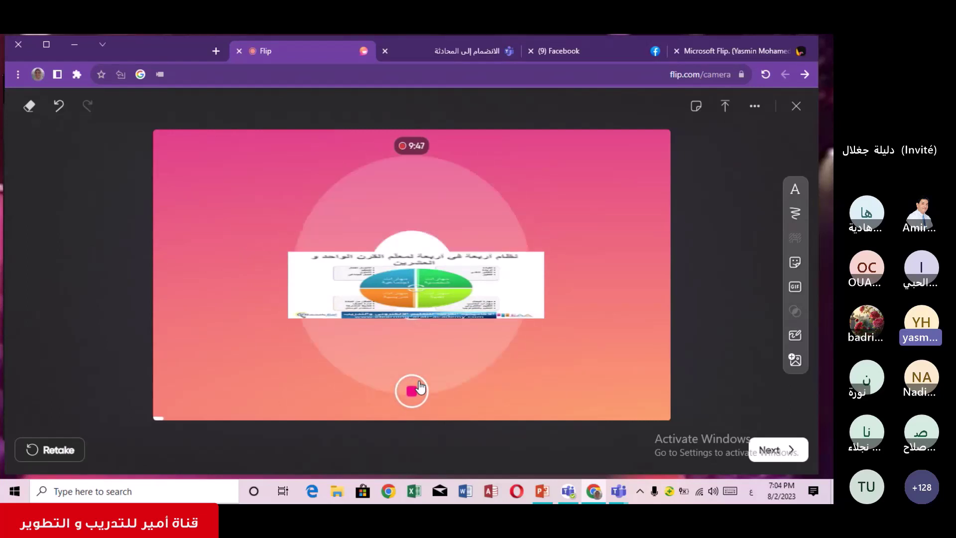
left_click(418, 385)
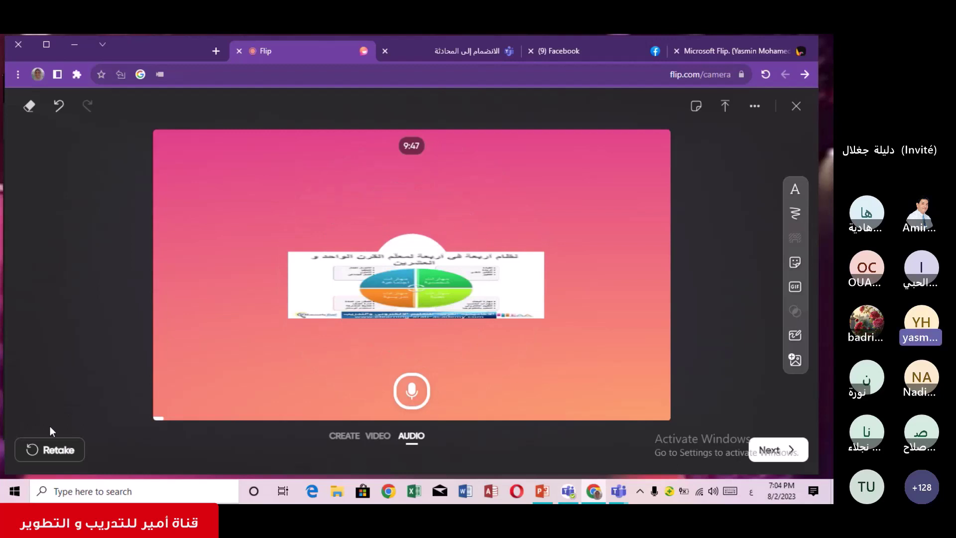
Accept the audio clip without edits, caption it "استبيان" and save it to My profile
left_click(772, 445)
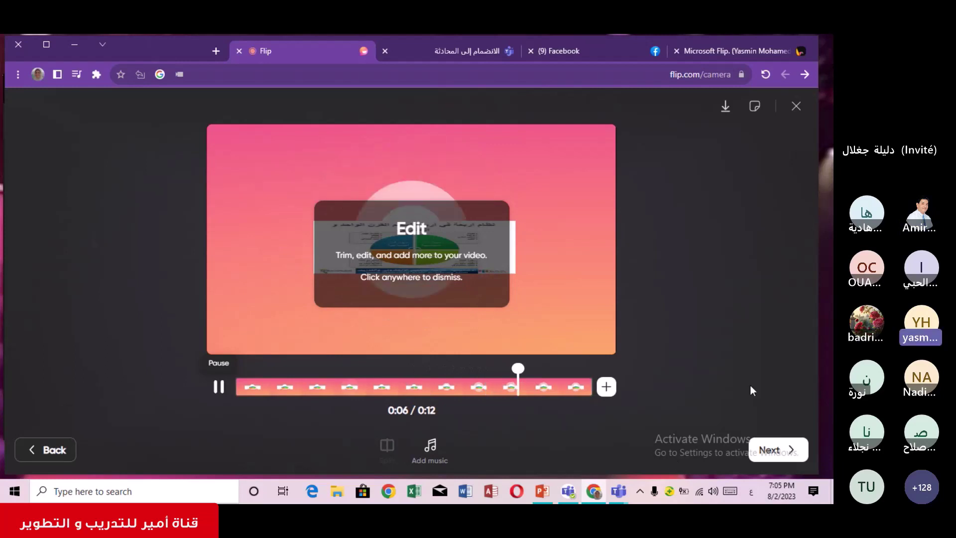
left_click(774, 450)
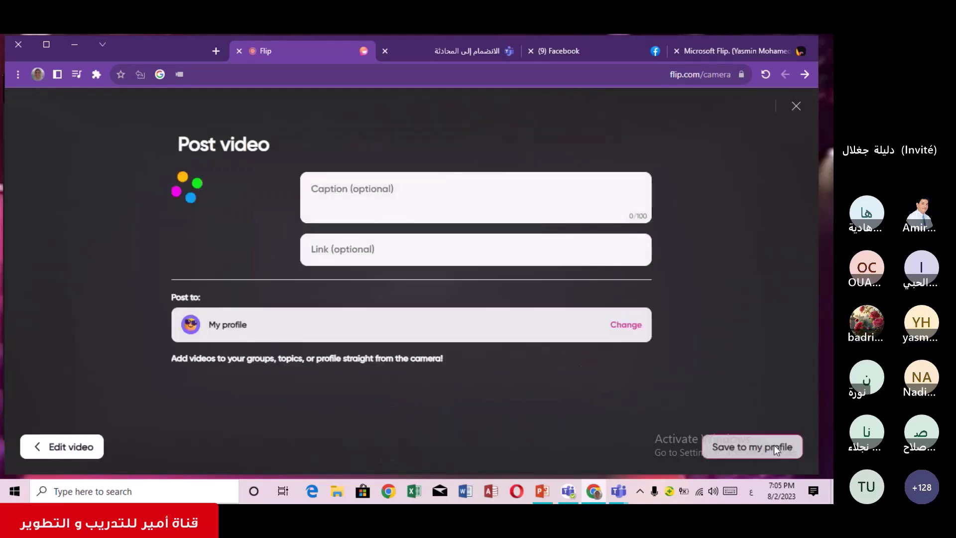
left_click(467, 188)
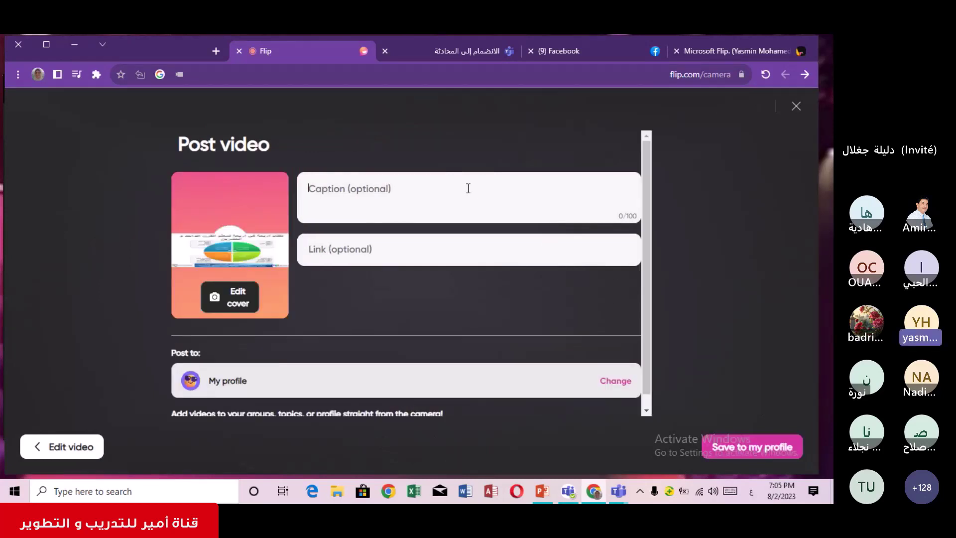
type("استبيا")
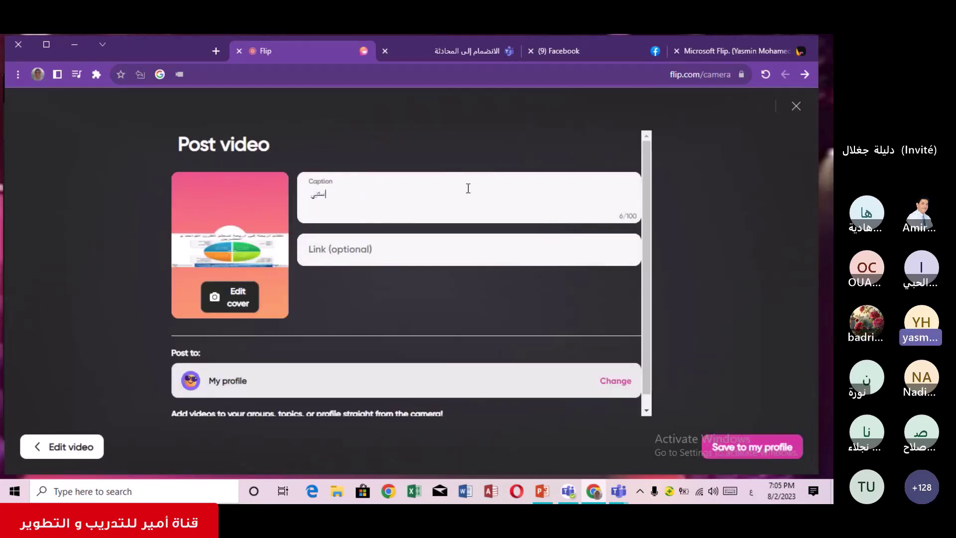
type("ن")
left_click(760, 449)
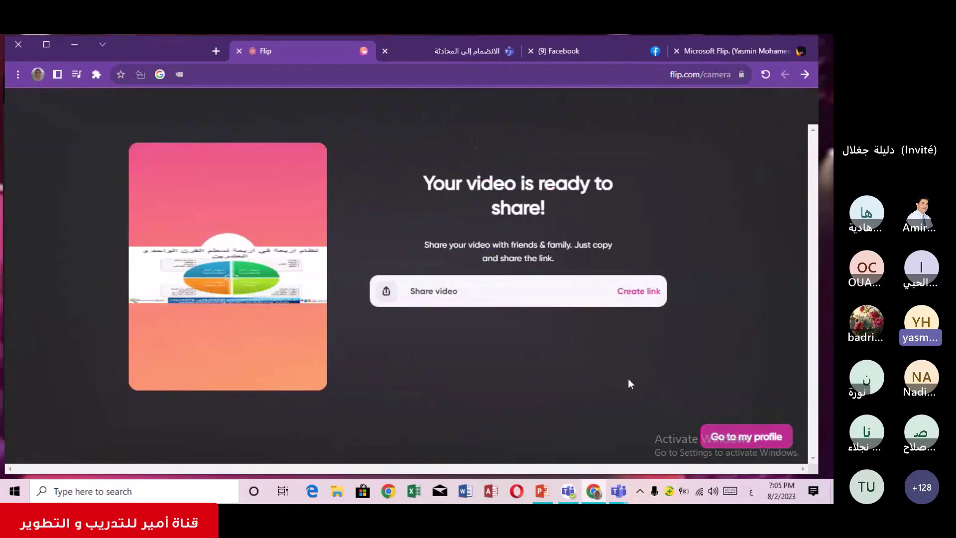
Create a share link for the audio clip and show the saved videos on the profile page
left_click(654, 294)
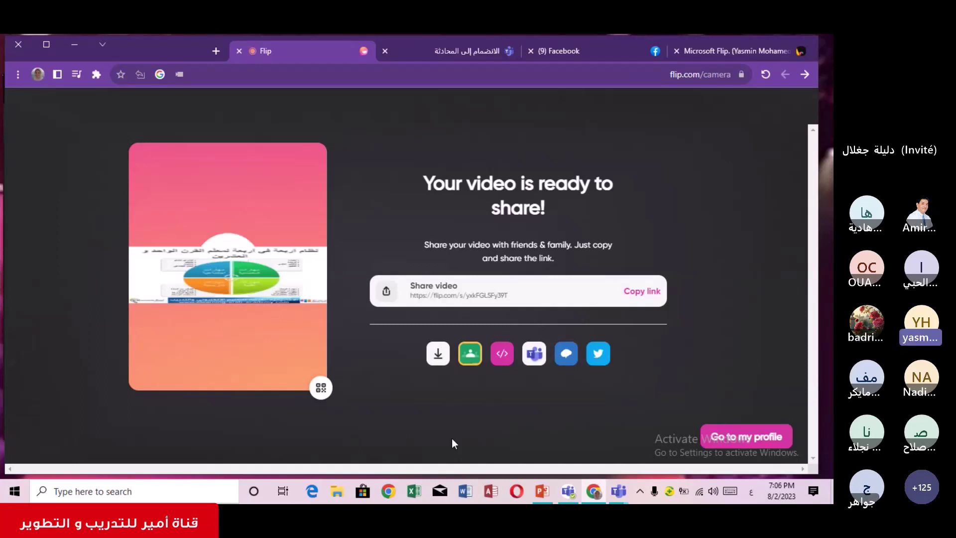
left_click(743, 438)
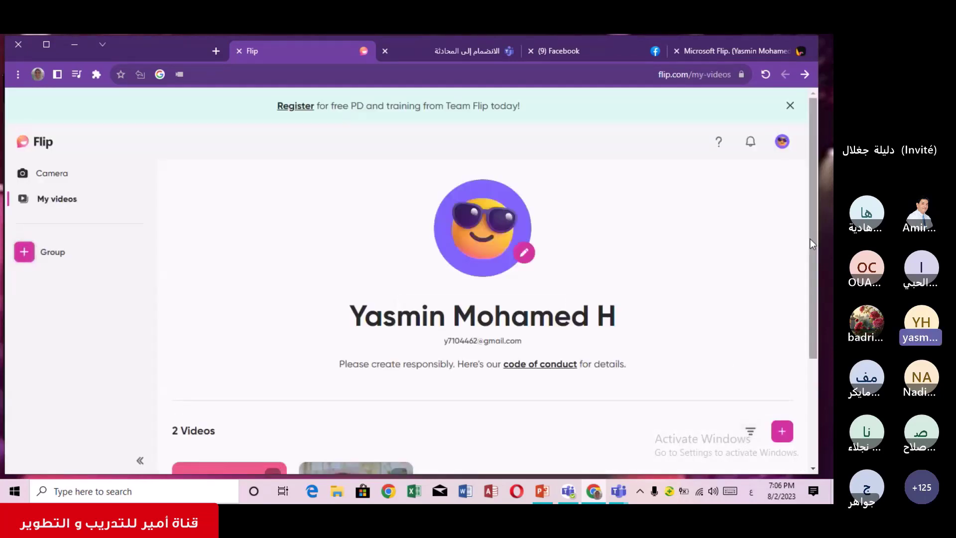
left_click_drag(809, 238, 822, 351)
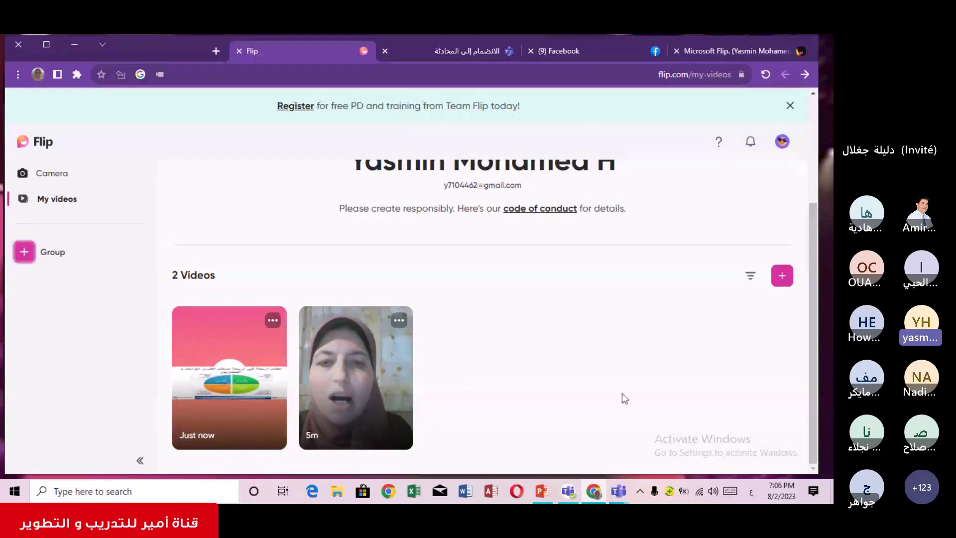
Start a new video and add the Pink Dots board as a split screen beside the camera view
left_click(781, 276)
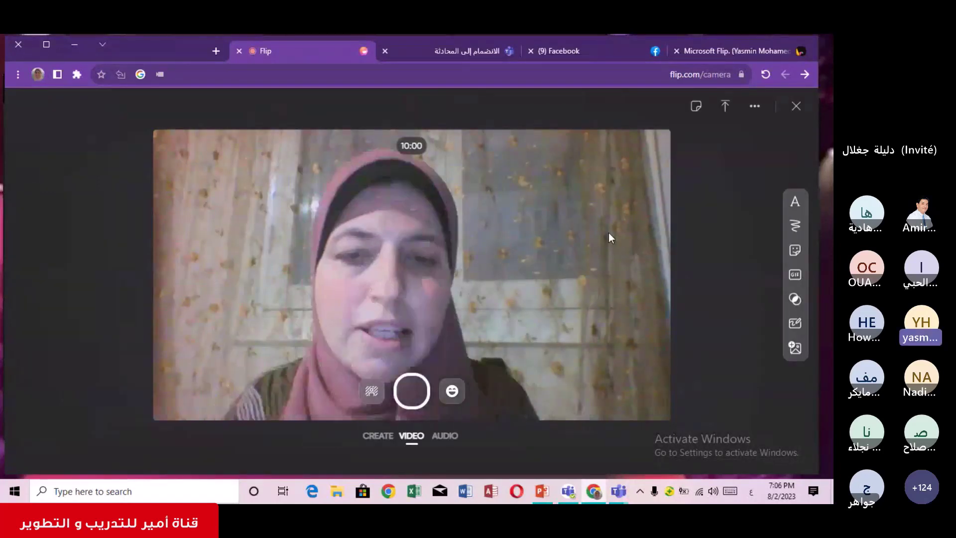
left_click(795, 323)
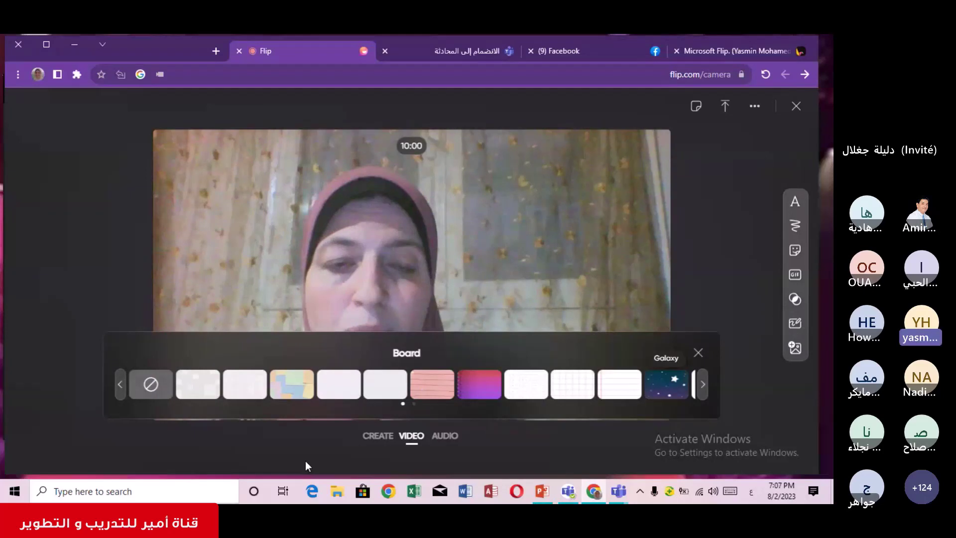
left_click(437, 384)
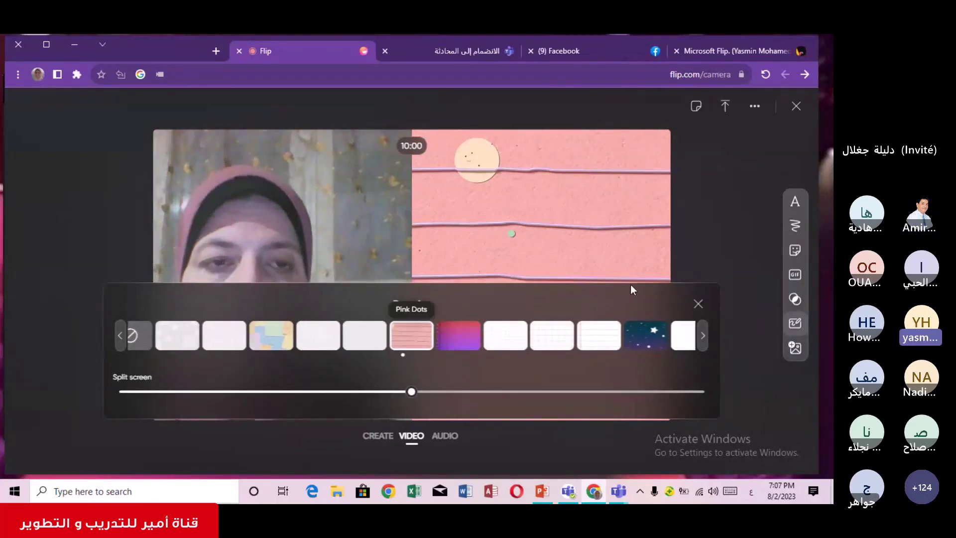
left_click(698, 303)
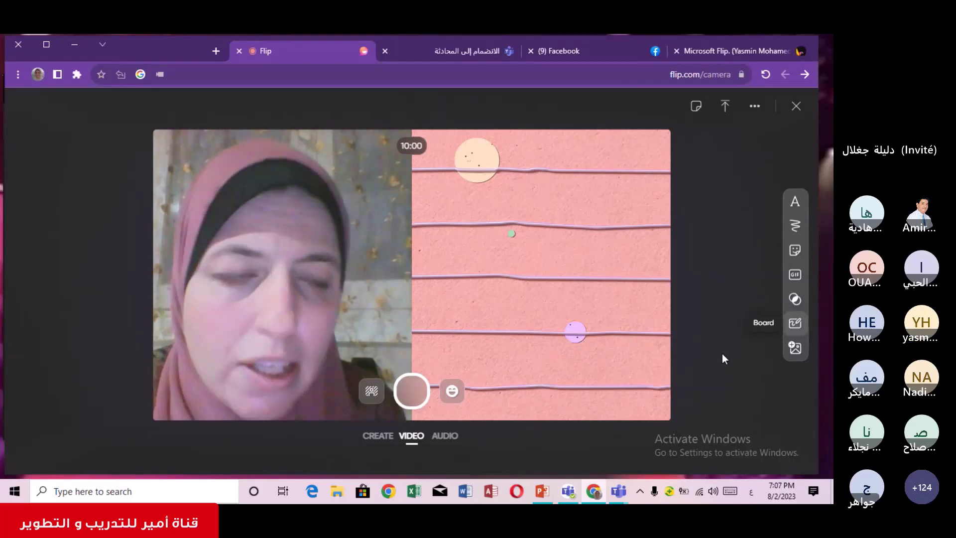
Try the Memory and Breeze filters on the camera view and apply the filter next after Breeze
left_click(794, 299)
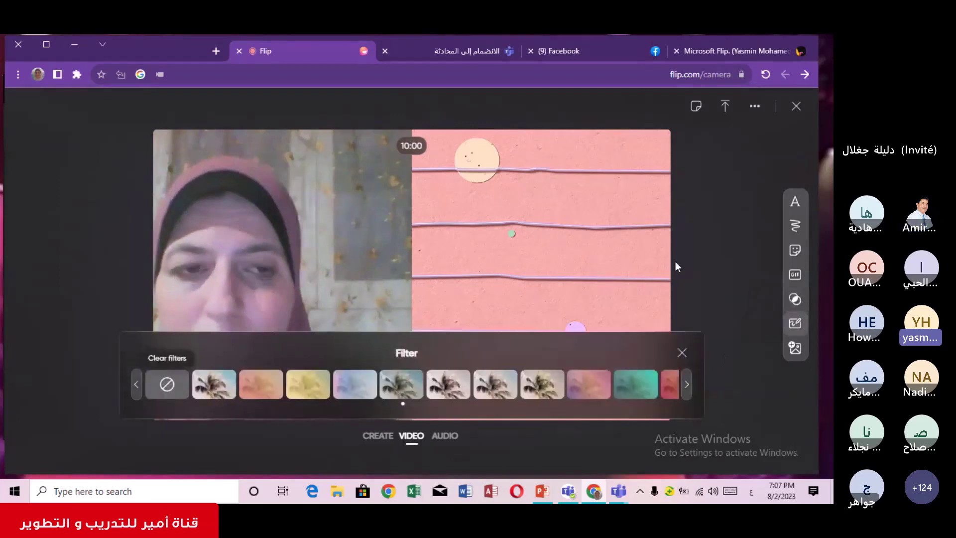
left_click(350, 394)
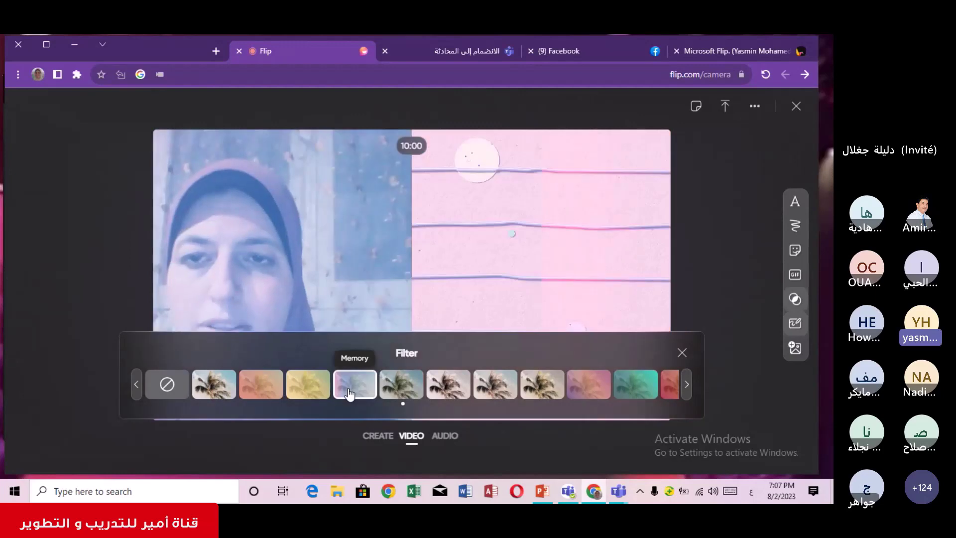
left_click(397, 390)
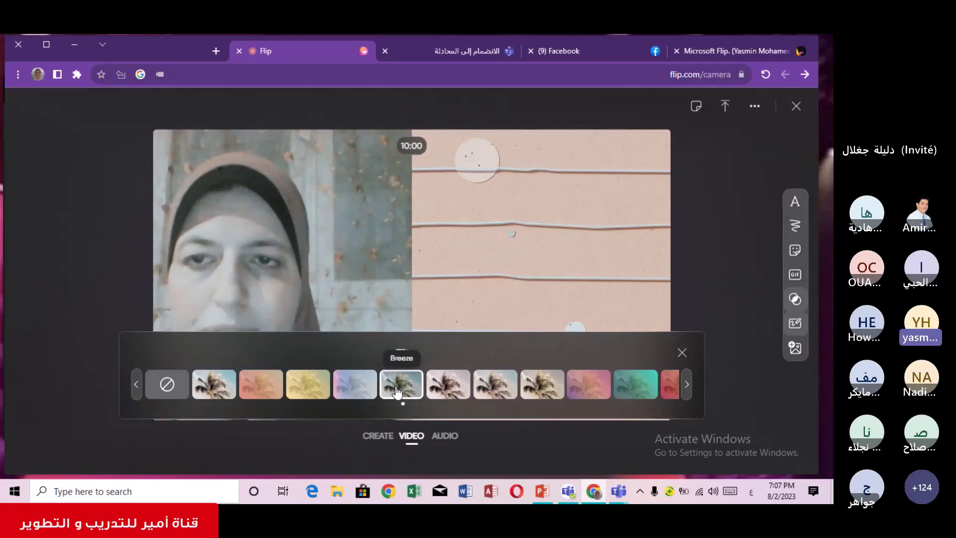
left_click(448, 386)
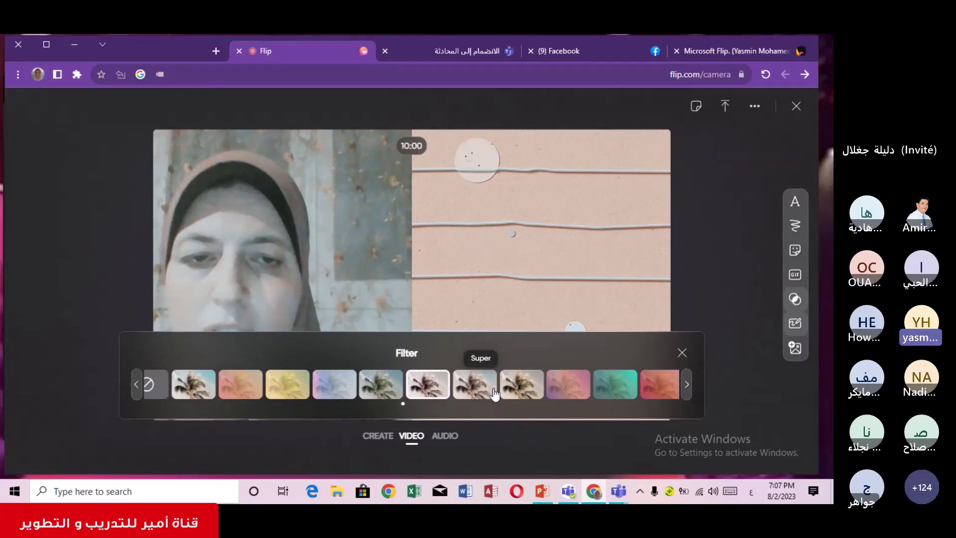
left_click(682, 354)
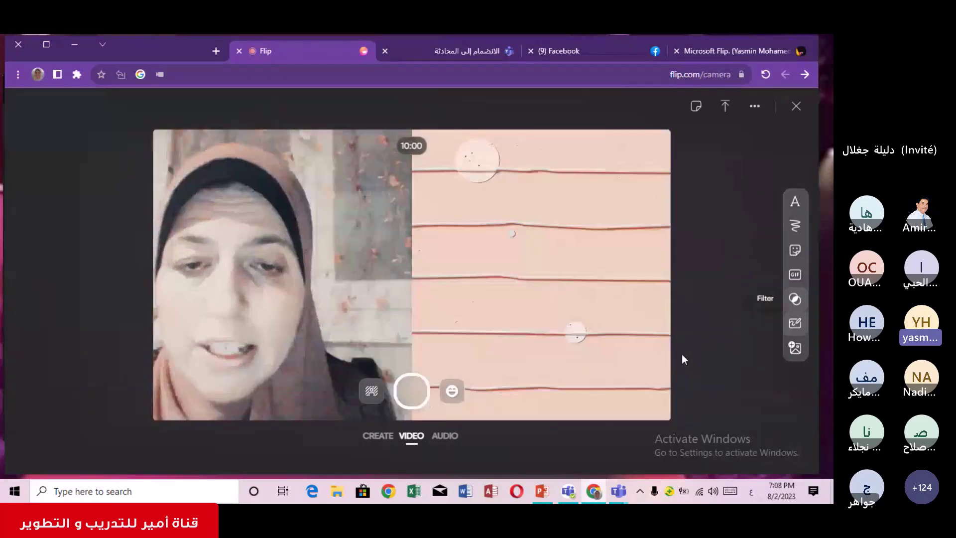
Browse the GIPHY stickers and insert one onto the split-screen video
left_click(794, 276)
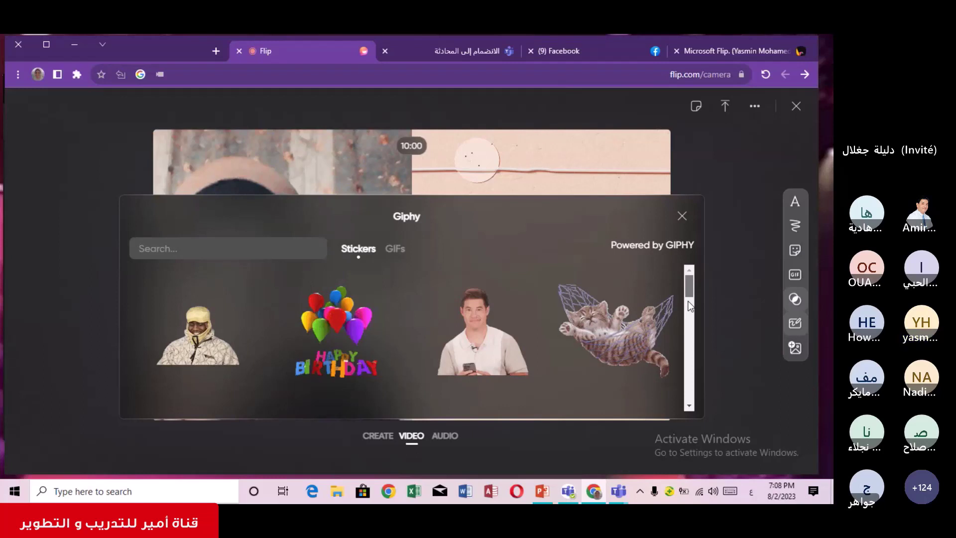
left_click(689, 405)
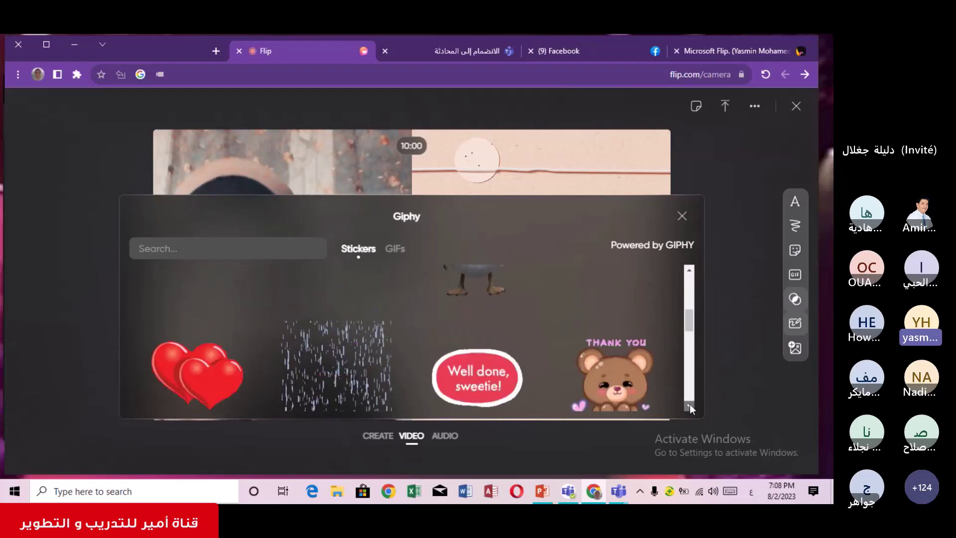
left_click(689, 406)
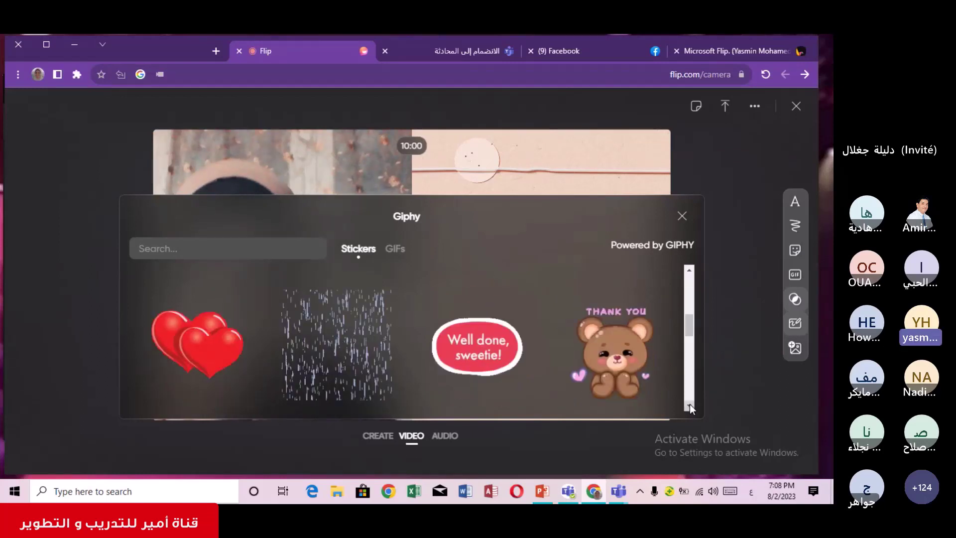
left_click(689, 405)
left_click(688, 405)
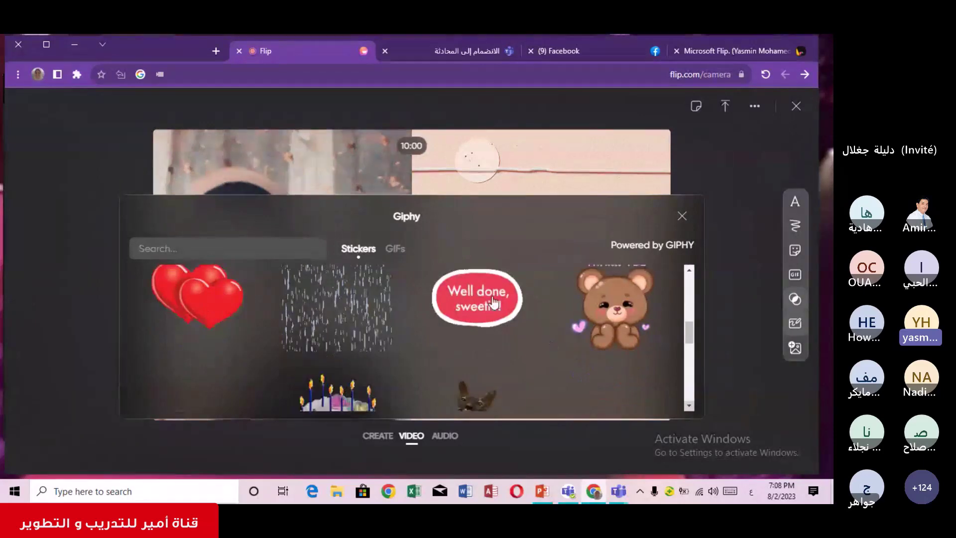
left_click(613, 314)
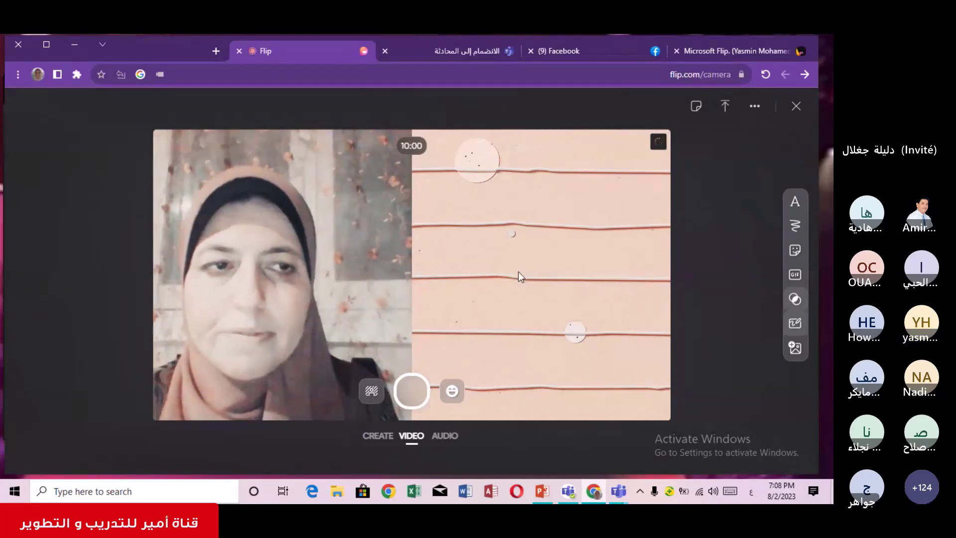
Insert the "Well done, sweetie!" GIPHY sticker and move one copy onto the pink board half of the video
left_click(793, 275)
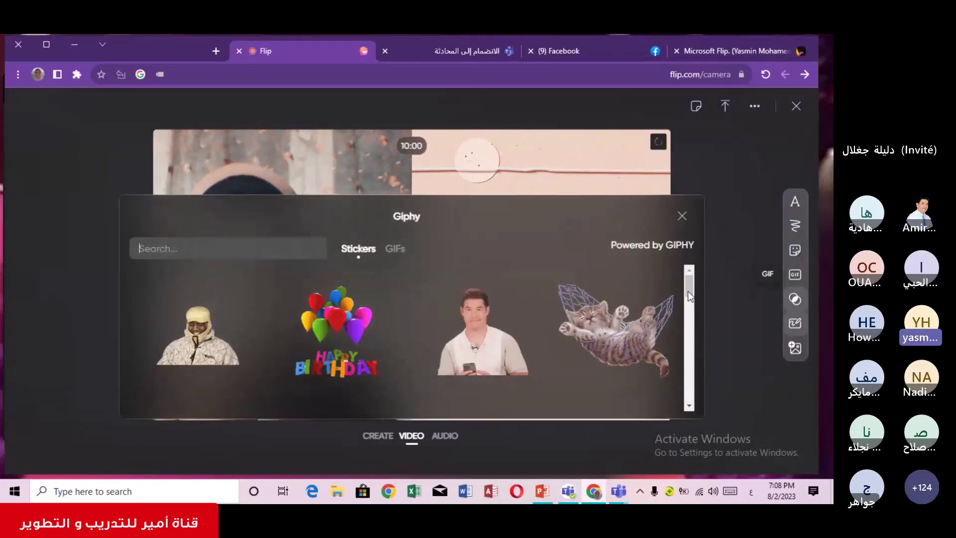
scroll(690, 378, "down", 3)
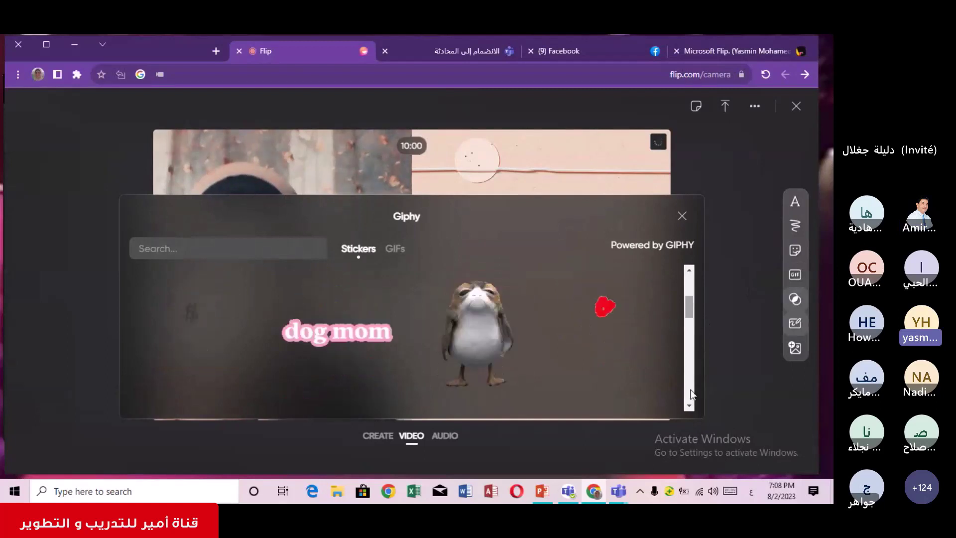
scroll(691, 405, "down", 3)
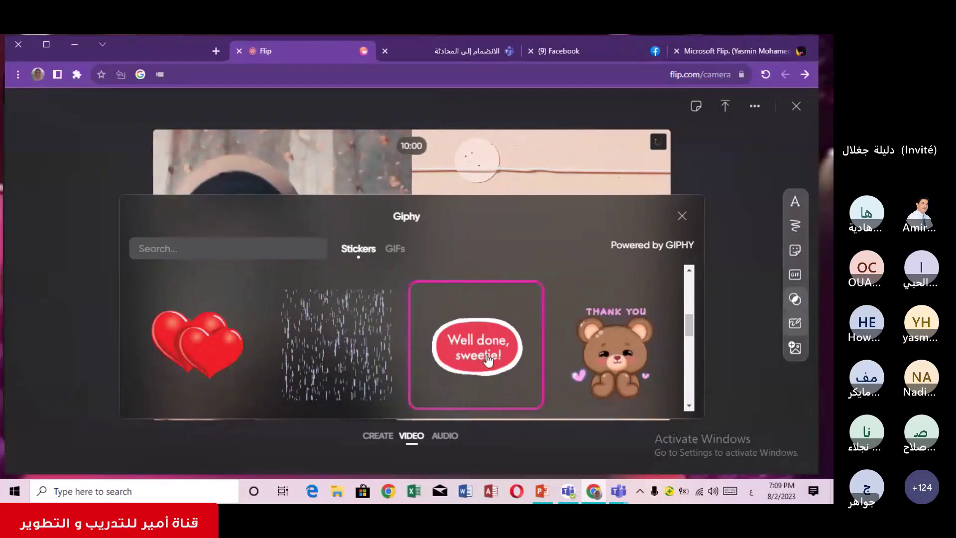
left_click(487, 357)
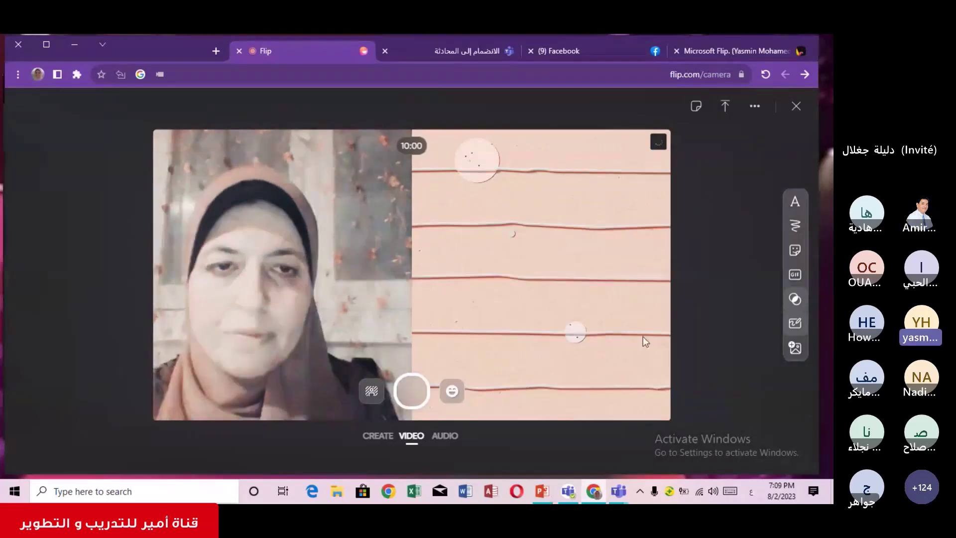
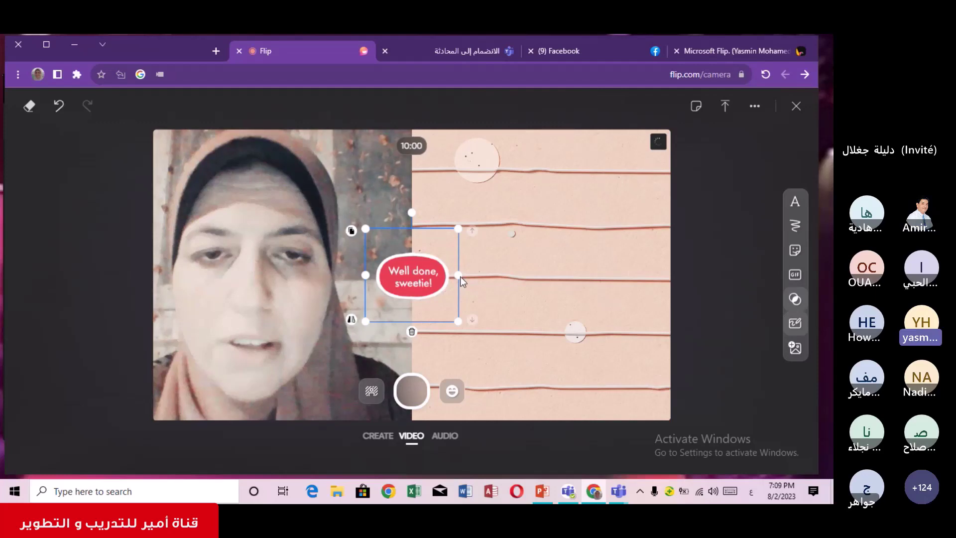
left_click_drag(413, 276, 553, 247)
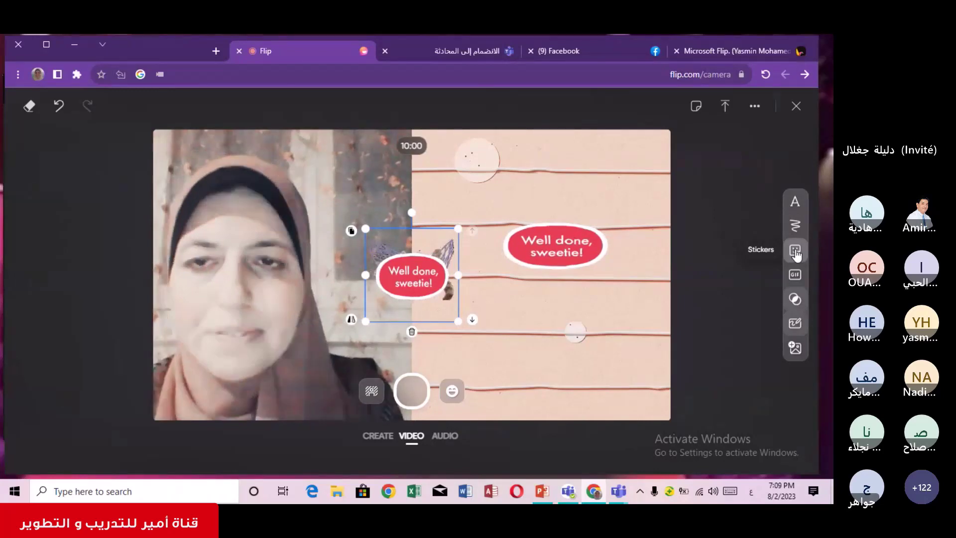
Look through the sticker categories Recent, New, Smilies, Expressions, People, Accessories, Music and Reactions
left_click(795, 251)
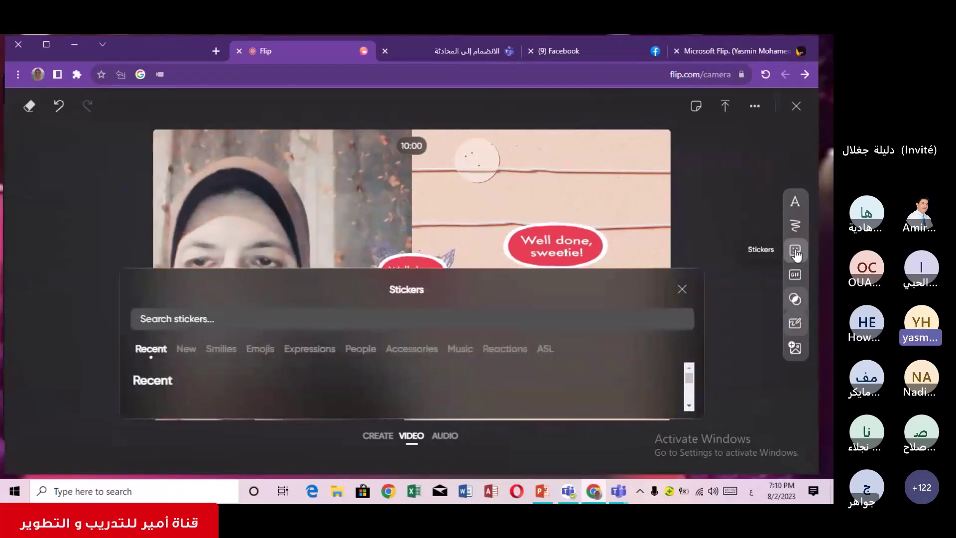
left_click(690, 405)
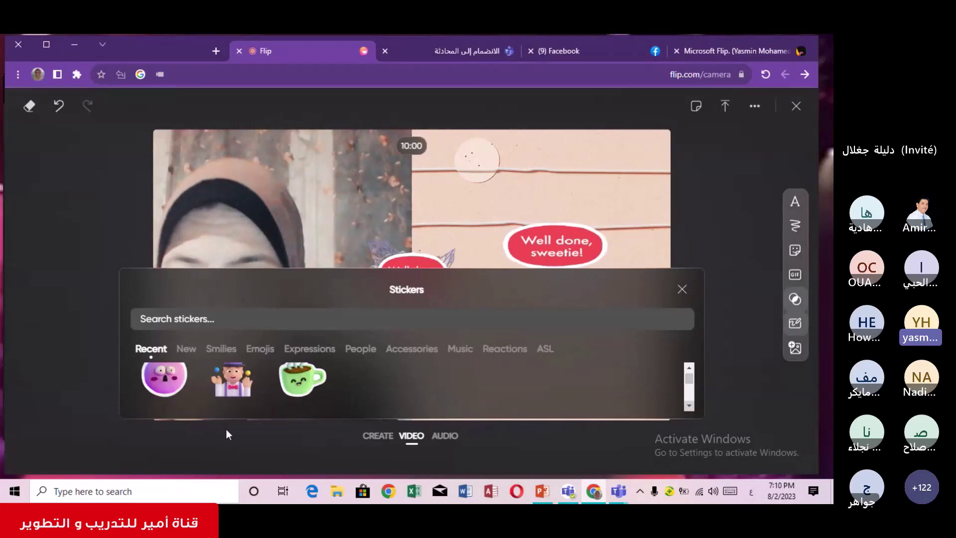
left_click(187, 349)
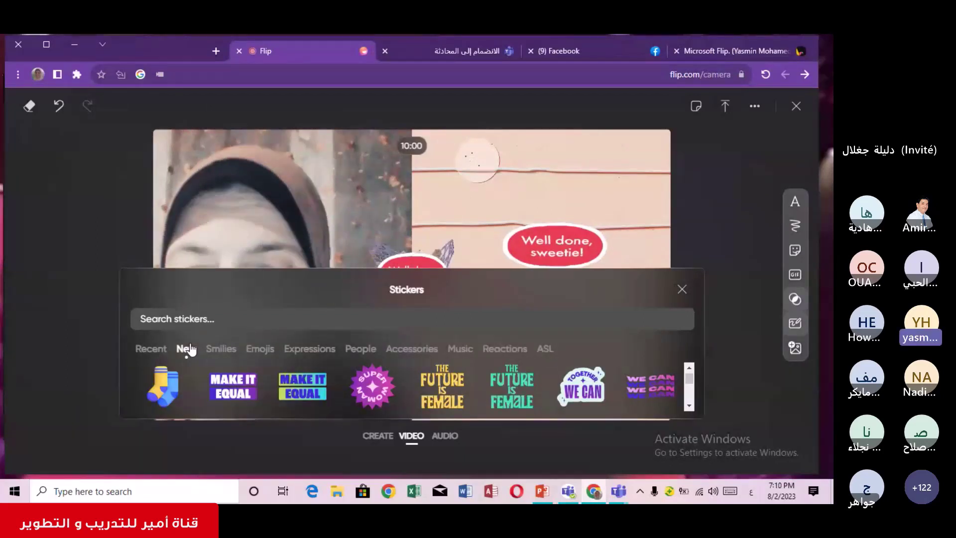
left_click(221, 348)
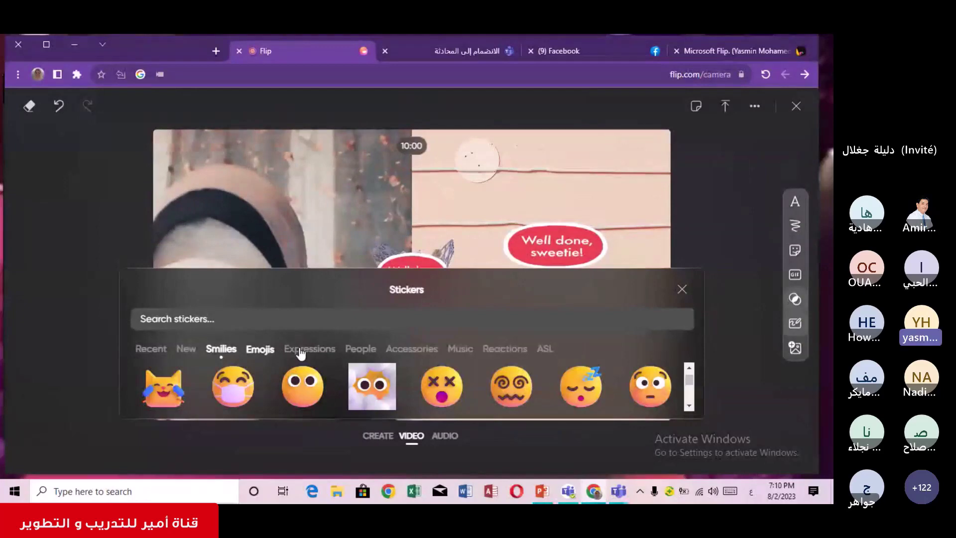
scroll(301, 352, "down", 3)
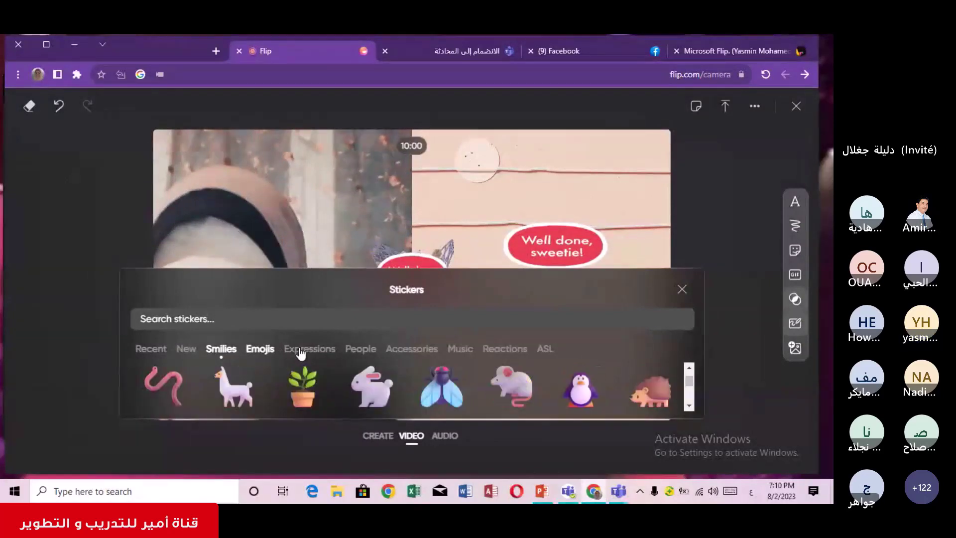
left_click(300, 353)
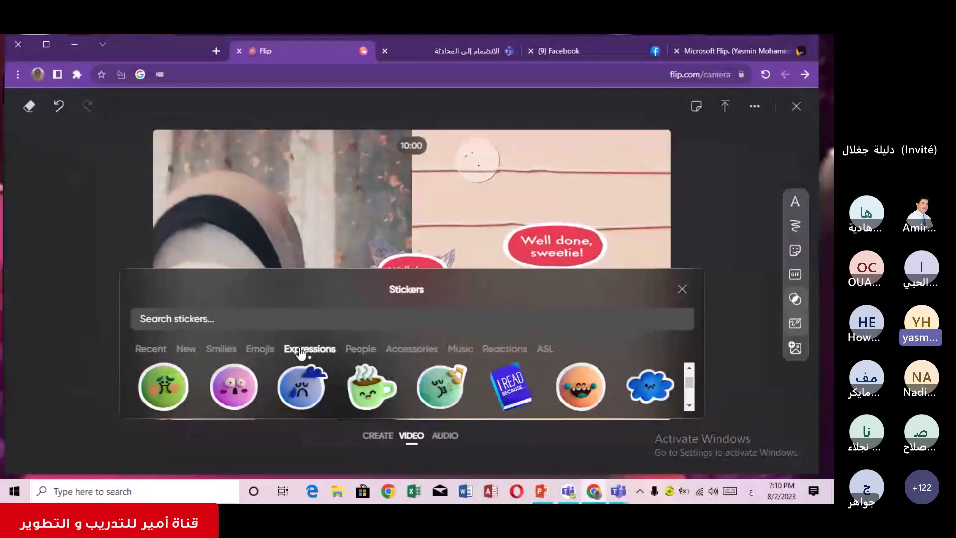
left_click(360, 350)
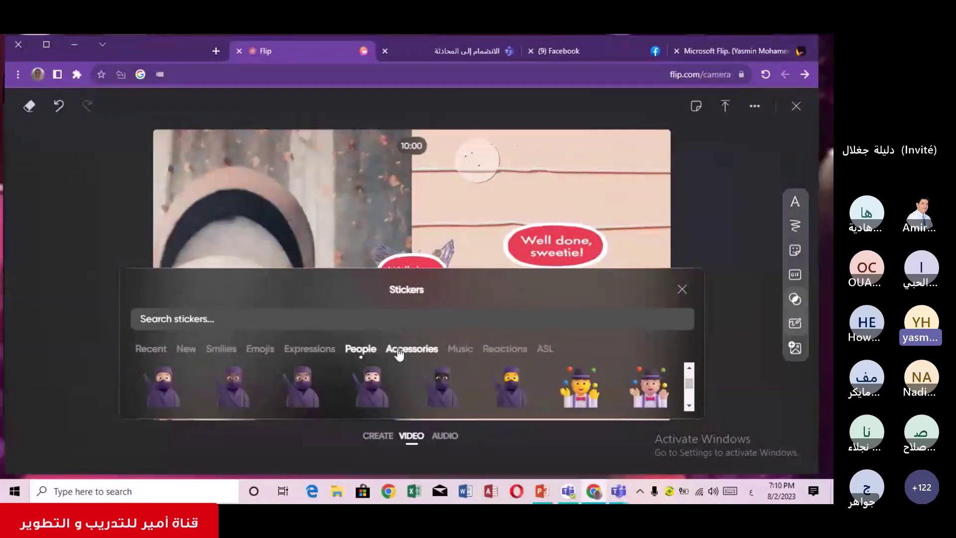
left_click(399, 351)
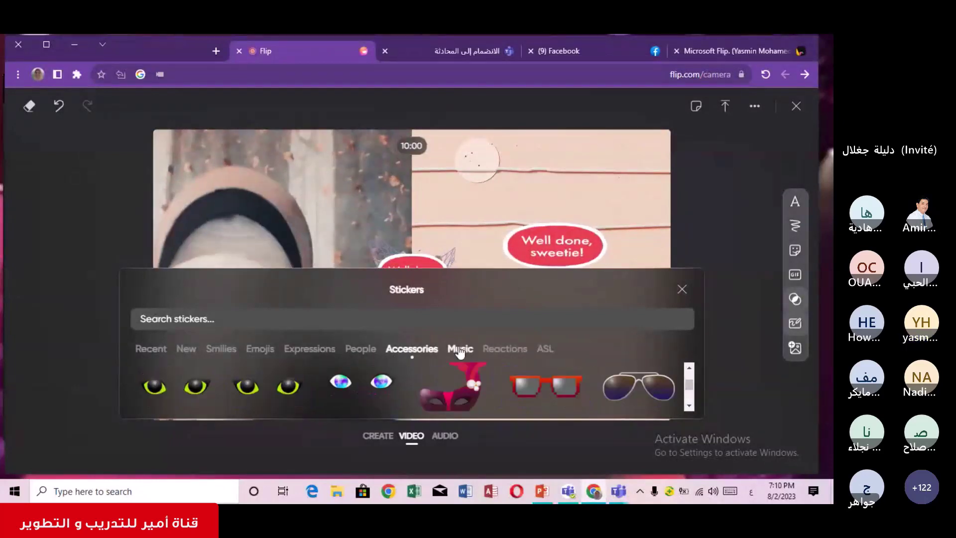
left_click(459, 350)
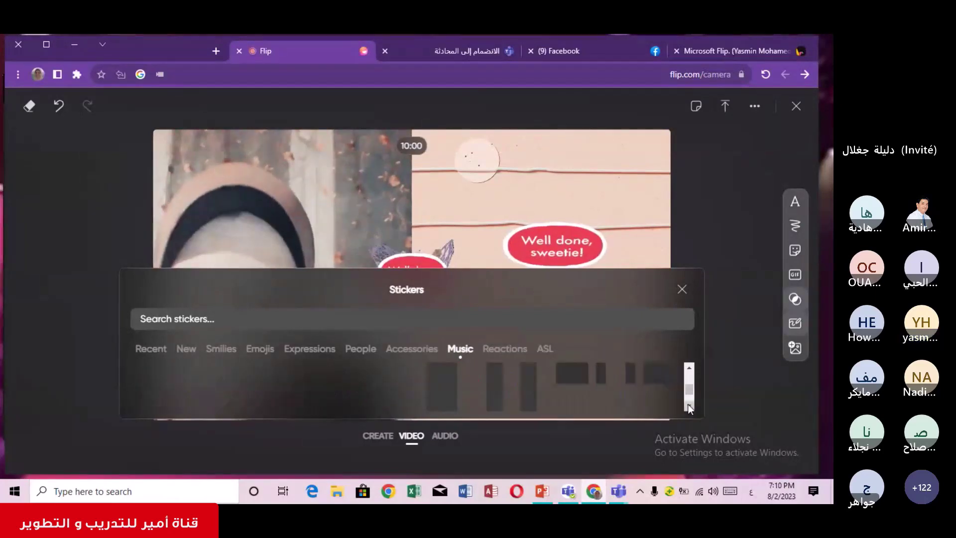
left_click(502, 350)
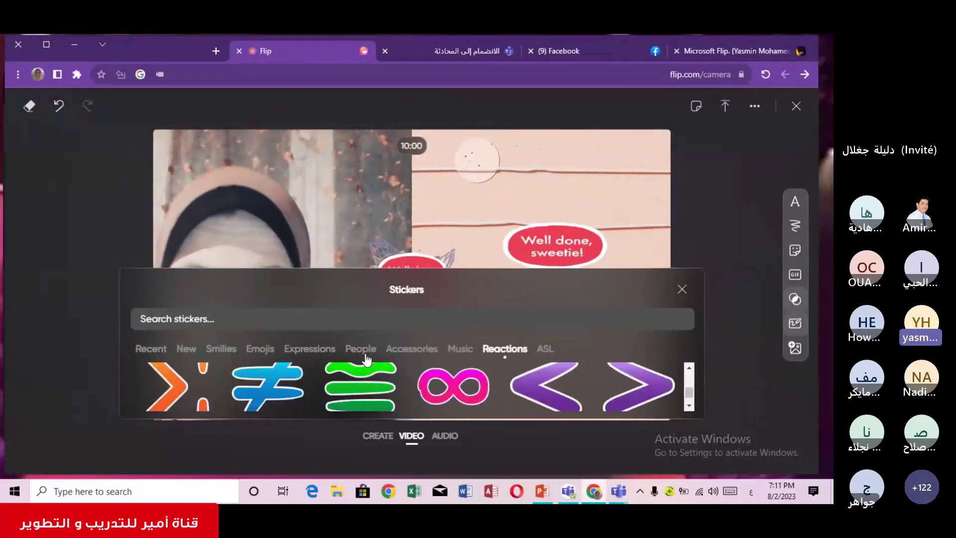
Add the potted plant sticker from the Emojis category, widen it and place it on the lower part of the pink board
left_click(256, 349)
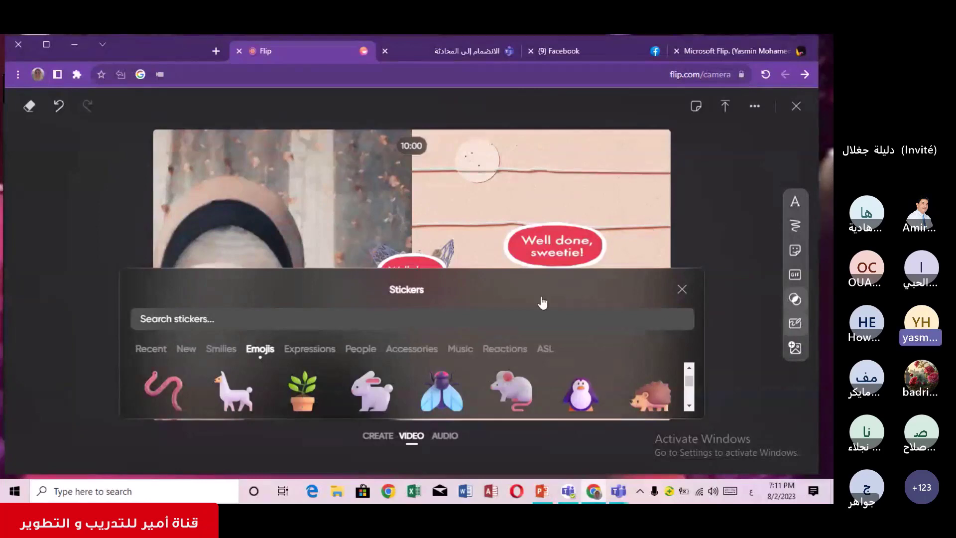
left_click(682, 288)
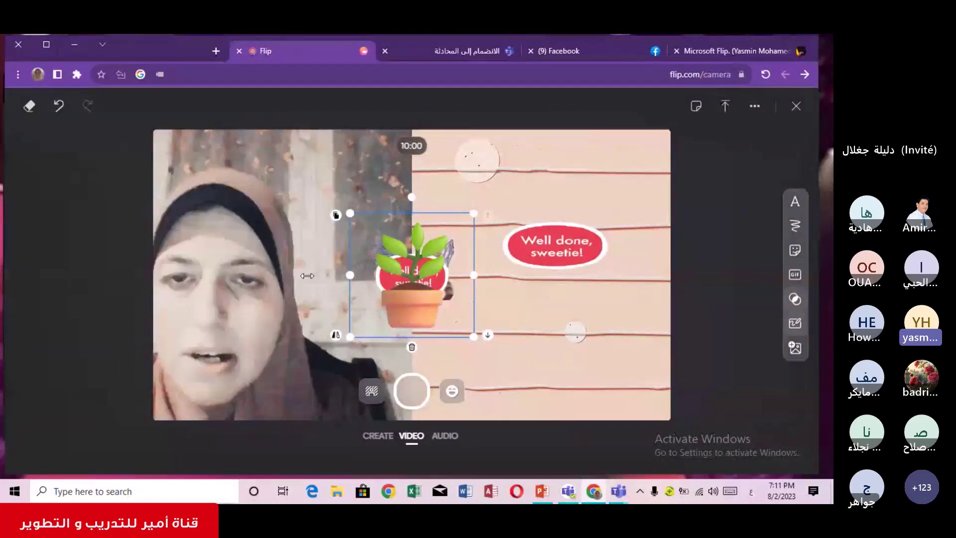
left_click_drag(307, 275, 254, 275)
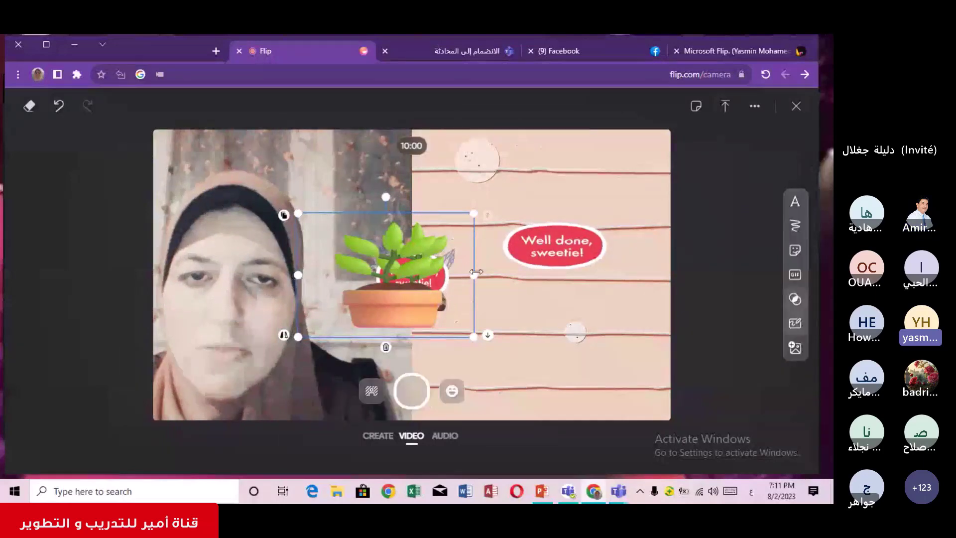
left_click_drag(476, 271, 519, 273)
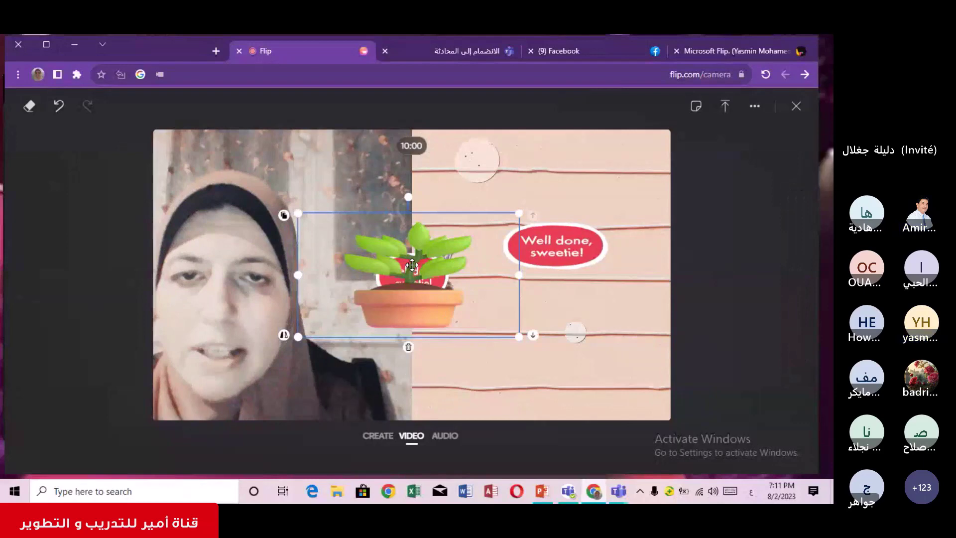
left_click_drag(412, 265, 586, 324)
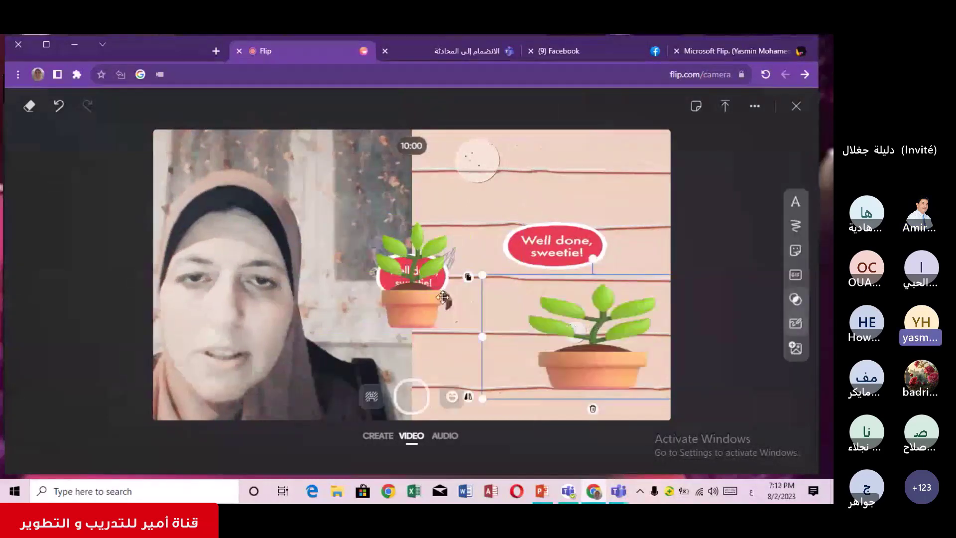
Move another potted plant to the upper part of the pink board and delete the plant left in the centre of the video
left_click_drag(443, 297, 581, 233)
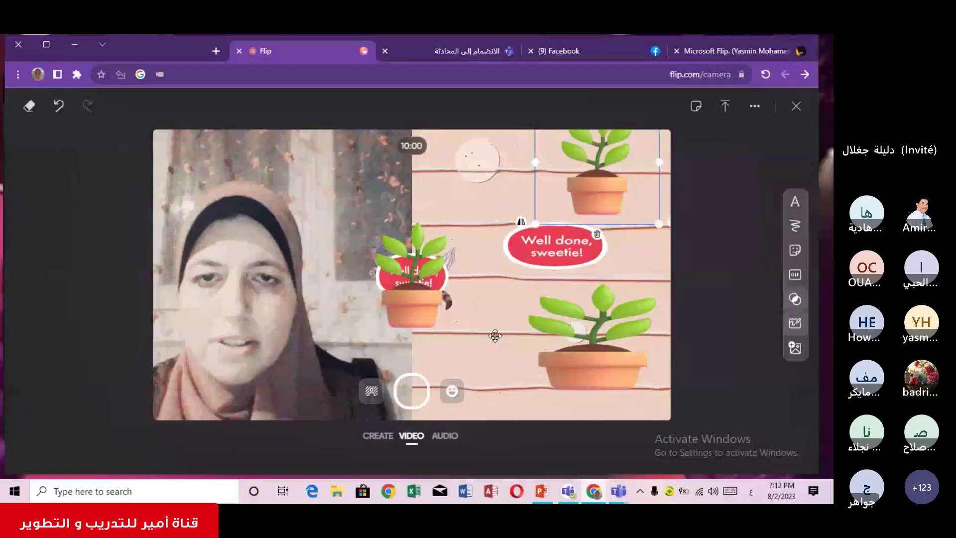
left_click(411, 319)
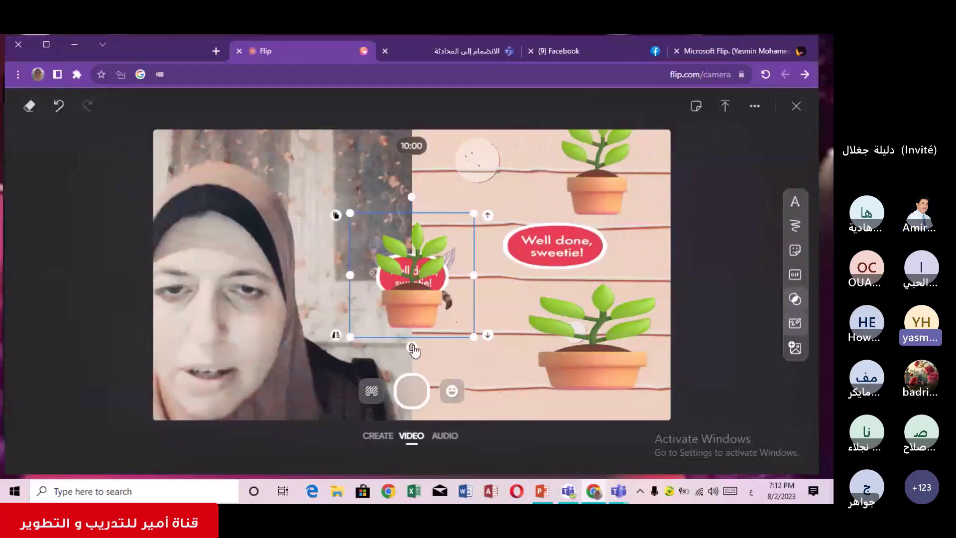
left_click(412, 348)
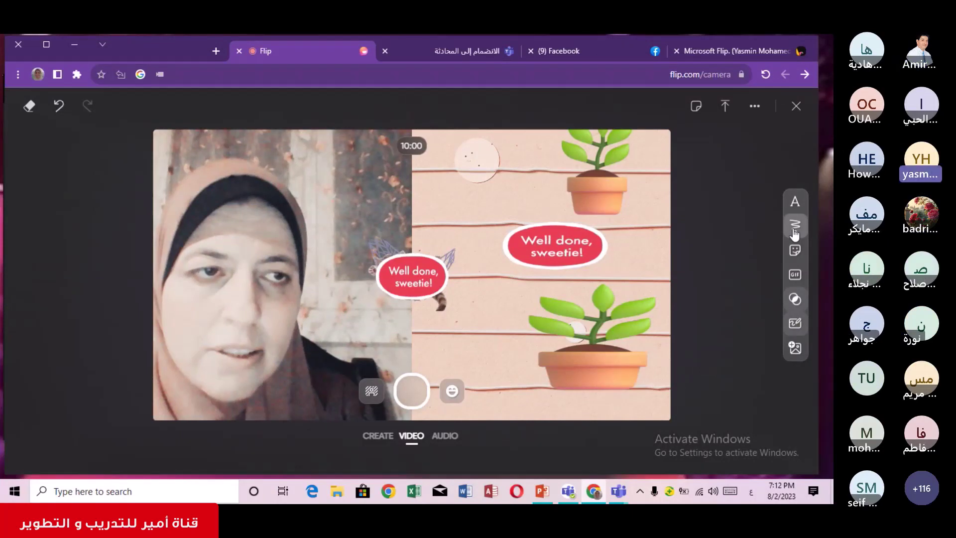
Set the Draw pen colour to #ff004c
left_click(795, 230)
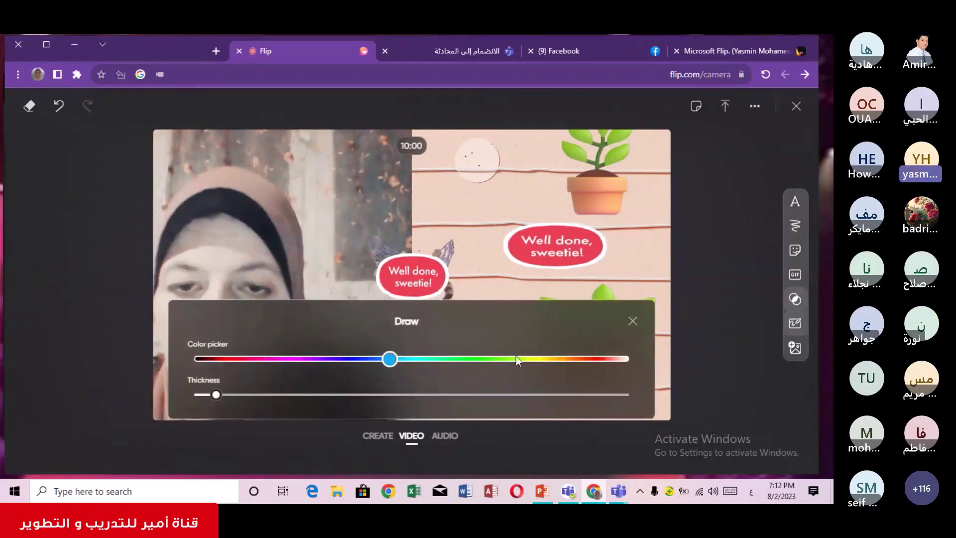
left_click(215, 360)
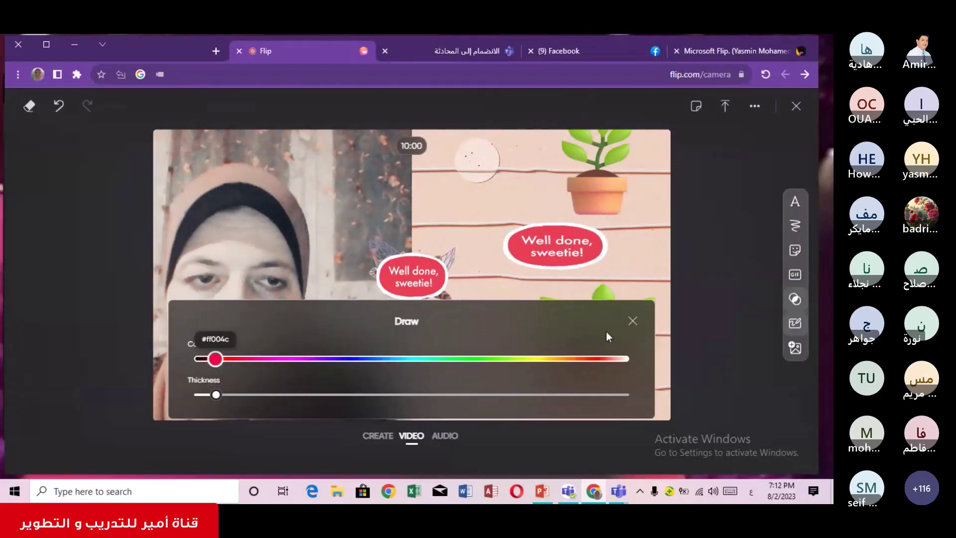
left_click(632, 320)
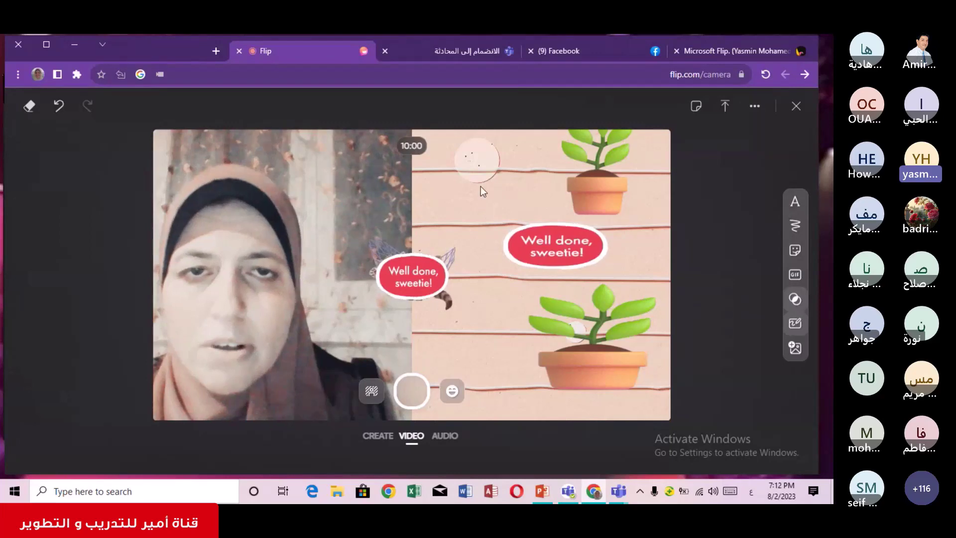
Shift the wide potted plant down and left, and move the central "Well done, sweetie!" sticker up onto the pink board
left_click(522, 307)
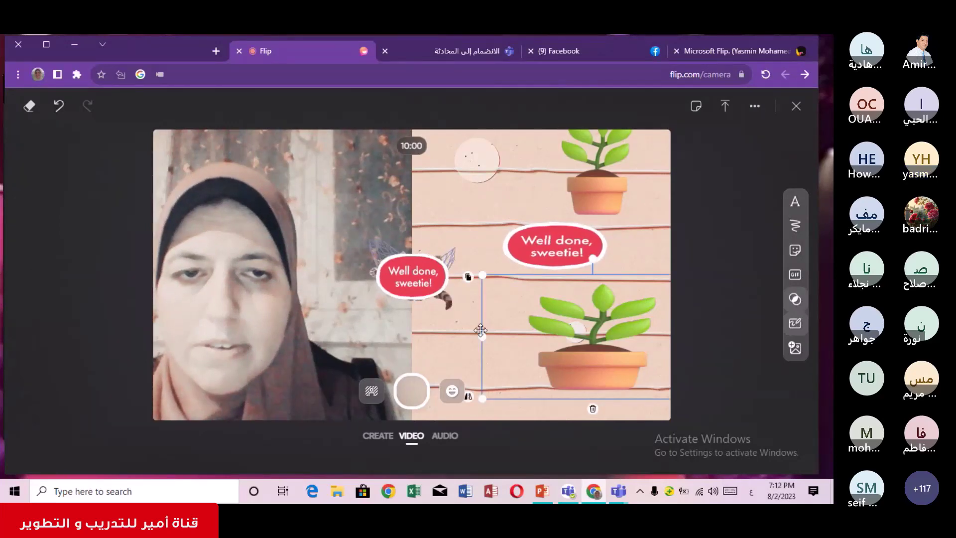
left_click_drag(481, 330, 424, 336)
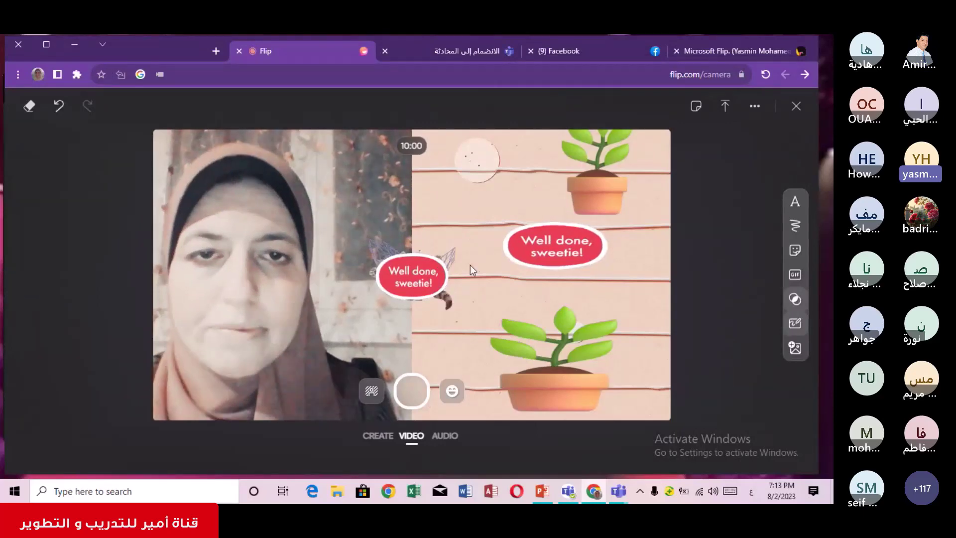
left_click(467, 232)
left_click_drag(466, 232, 488, 184)
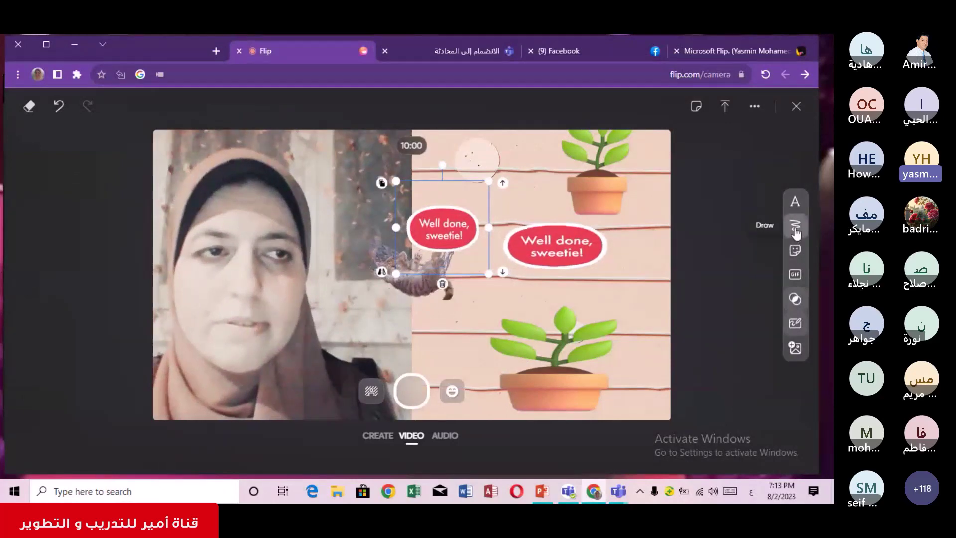
Set the Draw pen colour to #ff7a00
left_click(795, 229)
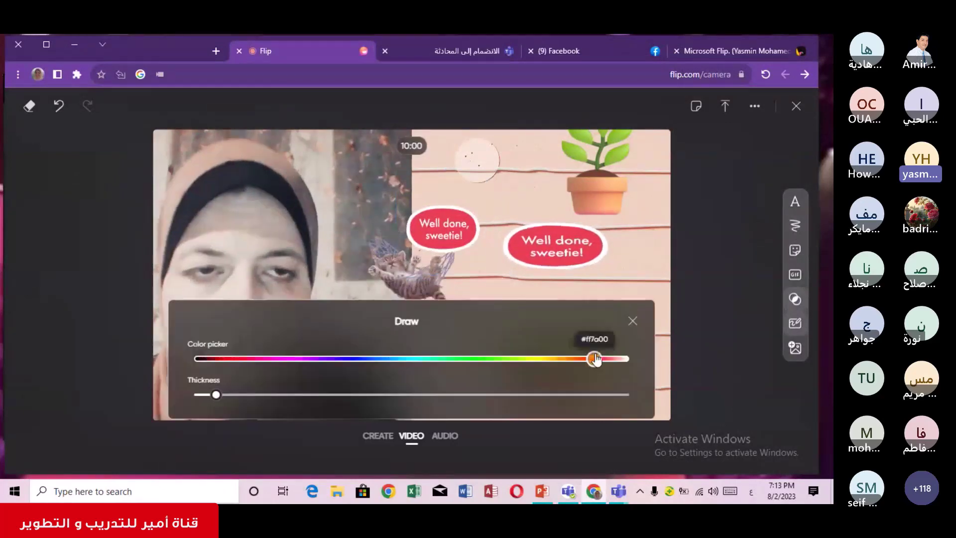
left_click(630, 321)
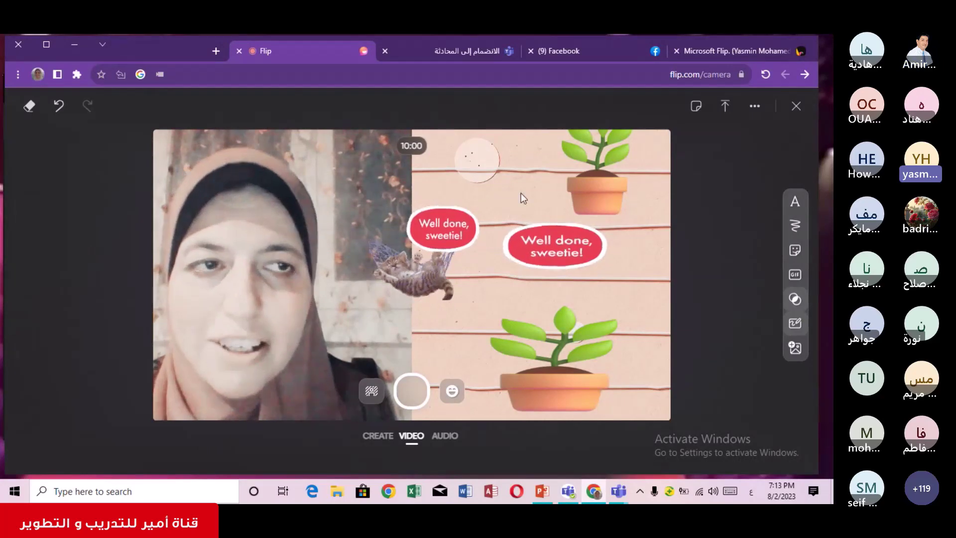
Add a Classic-style text box to the centre of the video and keep its text colour black
left_click(795, 204)
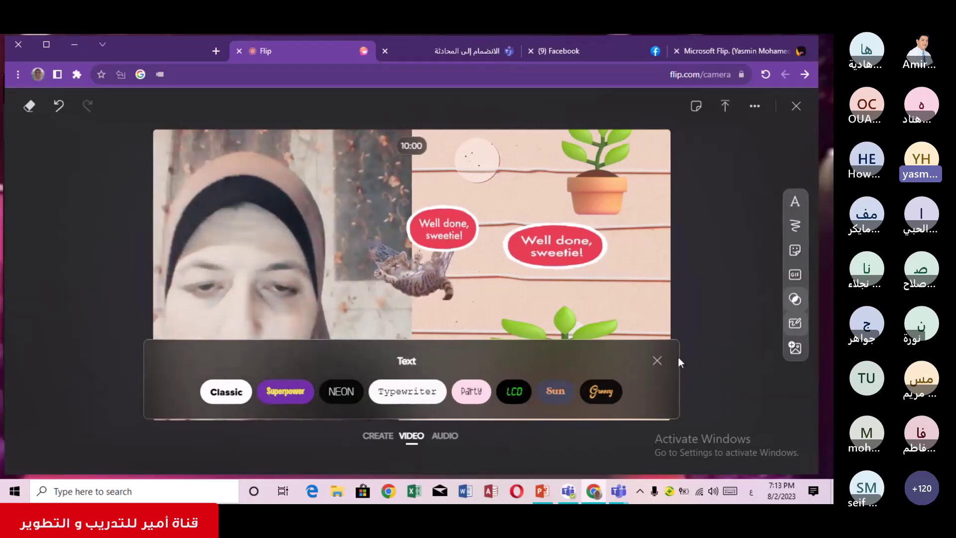
left_click(228, 395)
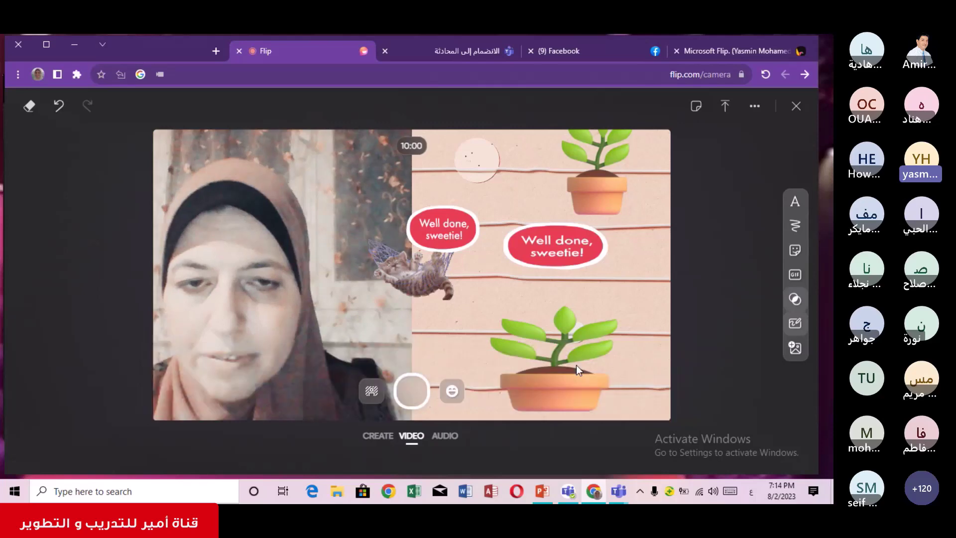
left_click(575, 365)
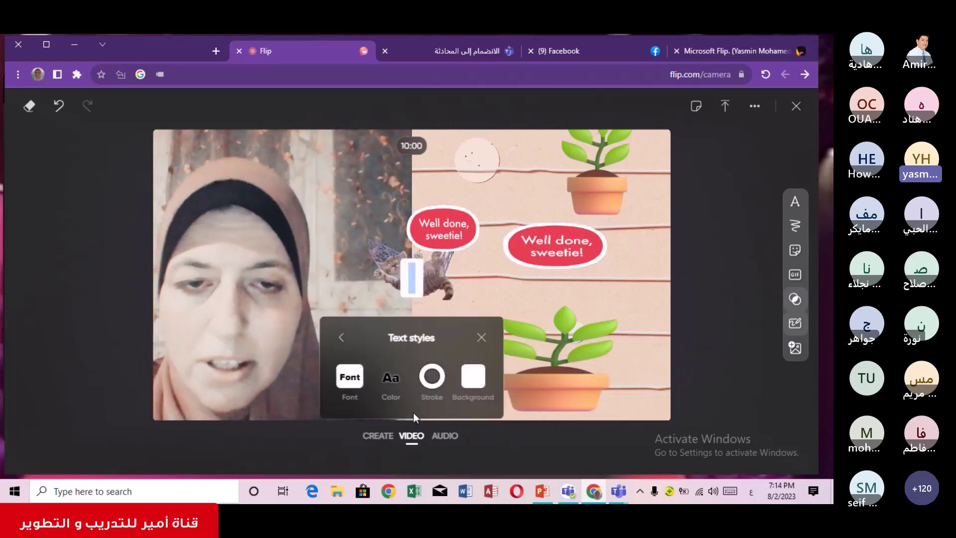
left_click(391, 379)
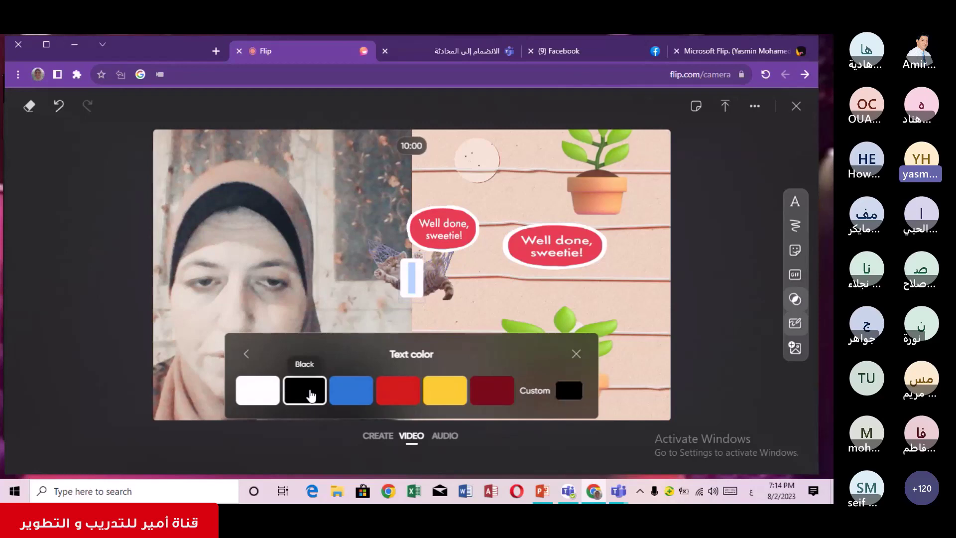
left_click(577, 354)
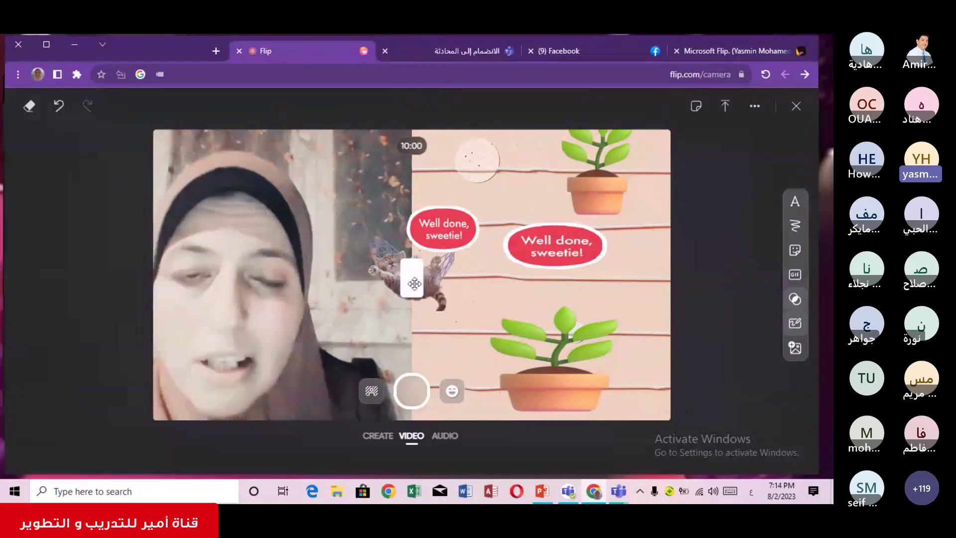
Move the empty text box down below the hanging cat and look through its text colour options
left_click(412, 283)
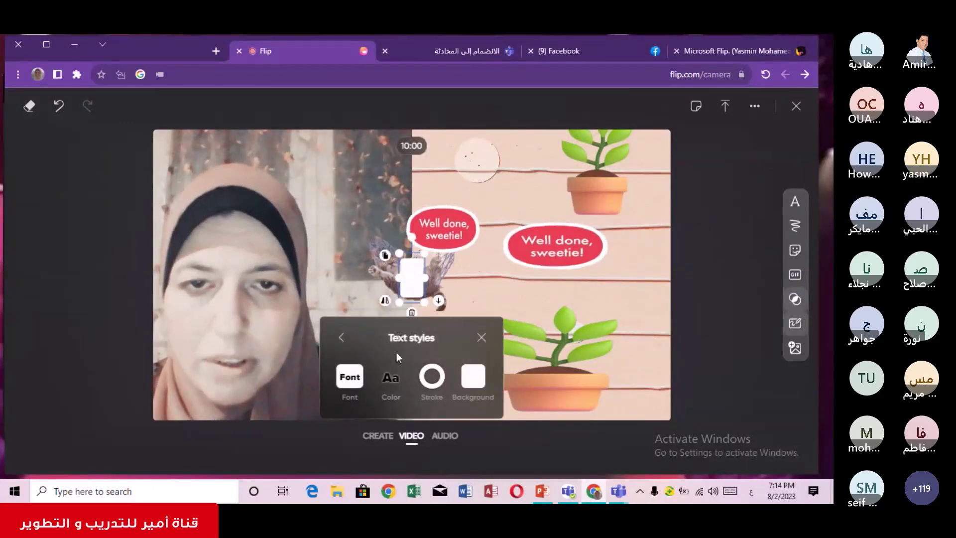
left_click(392, 381)
left_click(395, 382)
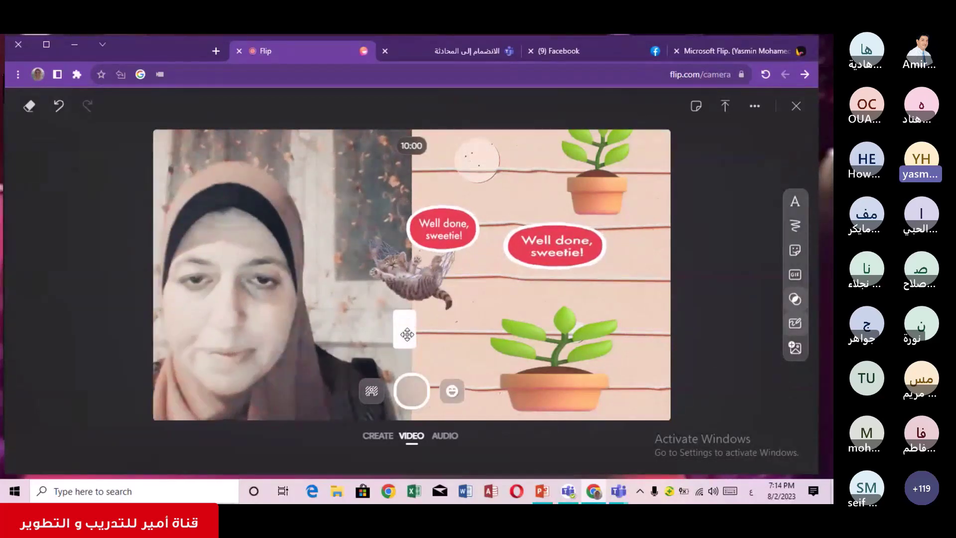
left_click(406, 334)
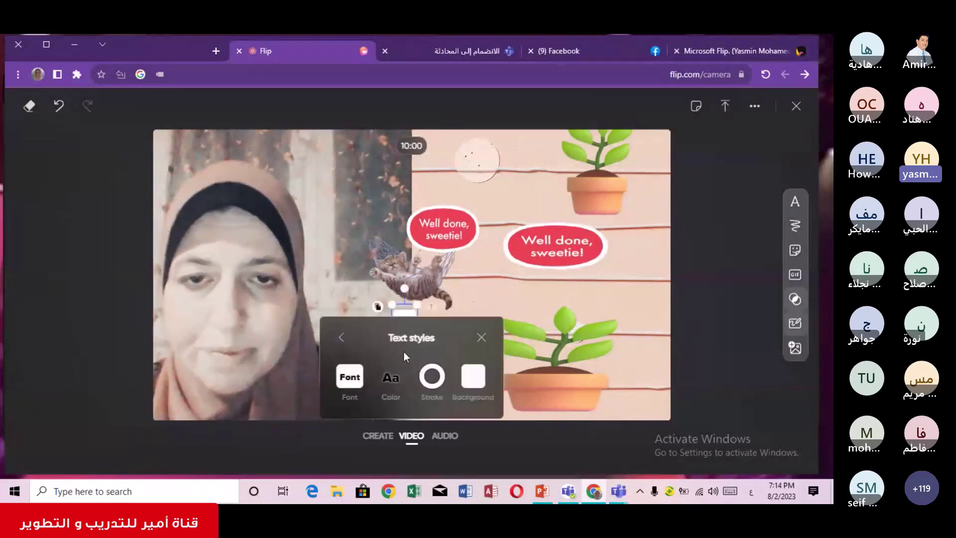
left_click(390, 379)
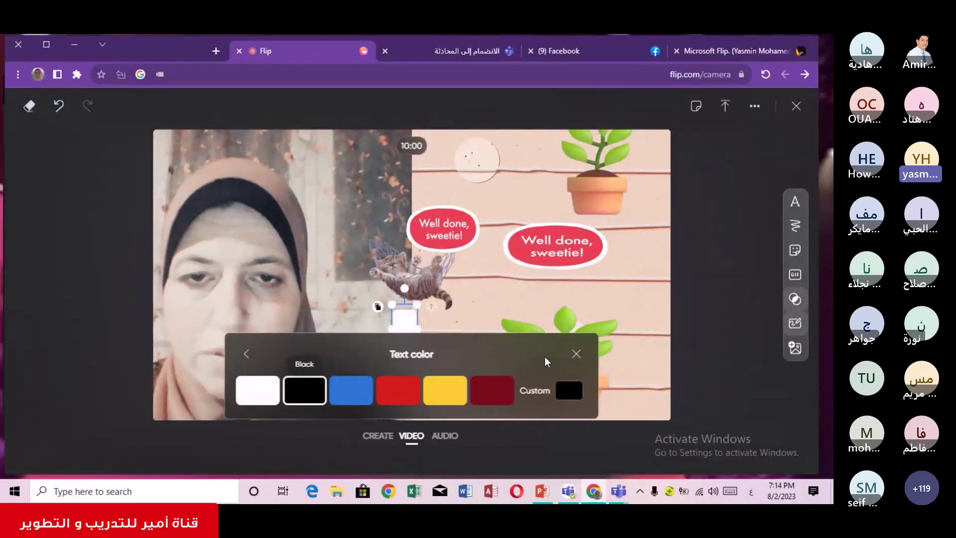
left_click(576, 353)
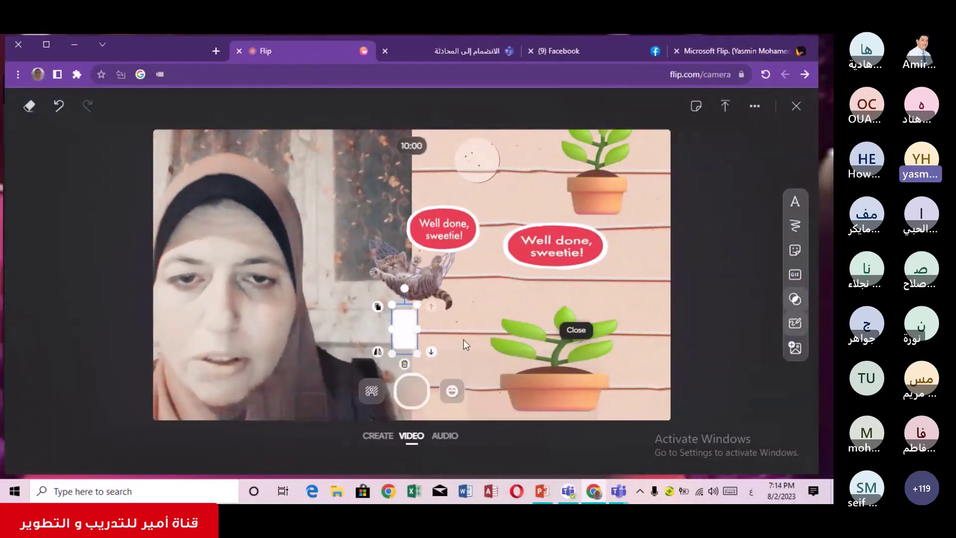
Change the empty text box's font to Superpower
left_click(403, 333)
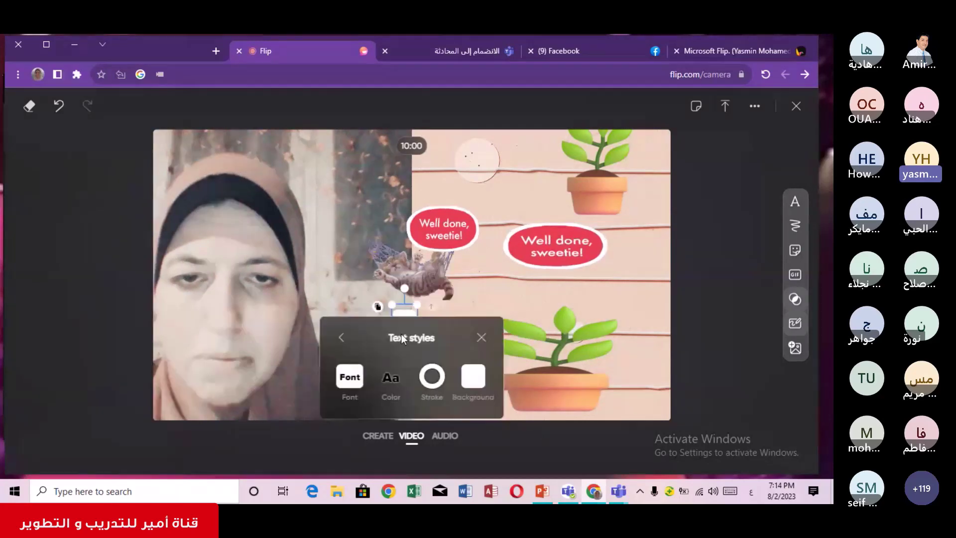
left_click(358, 379)
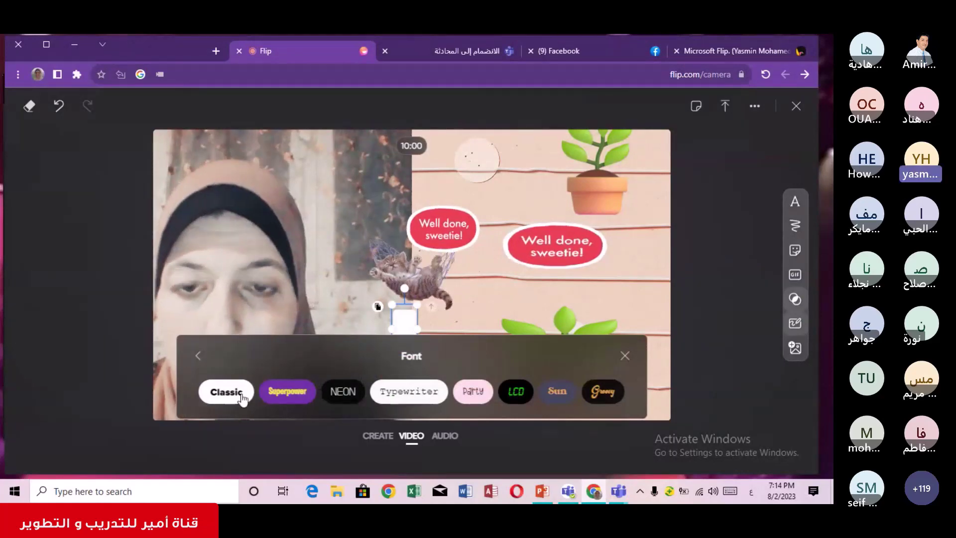
left_click(292, 397)
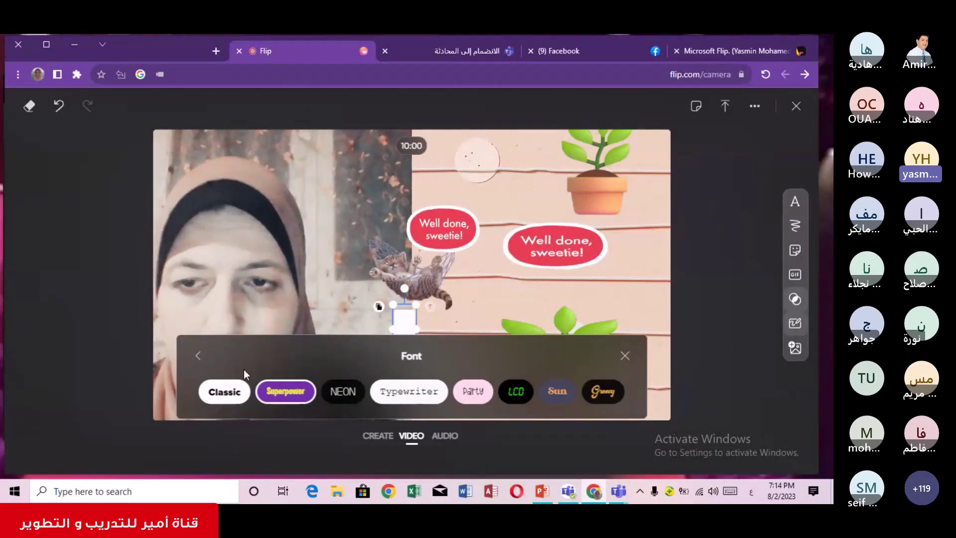
left_click(625, 355)
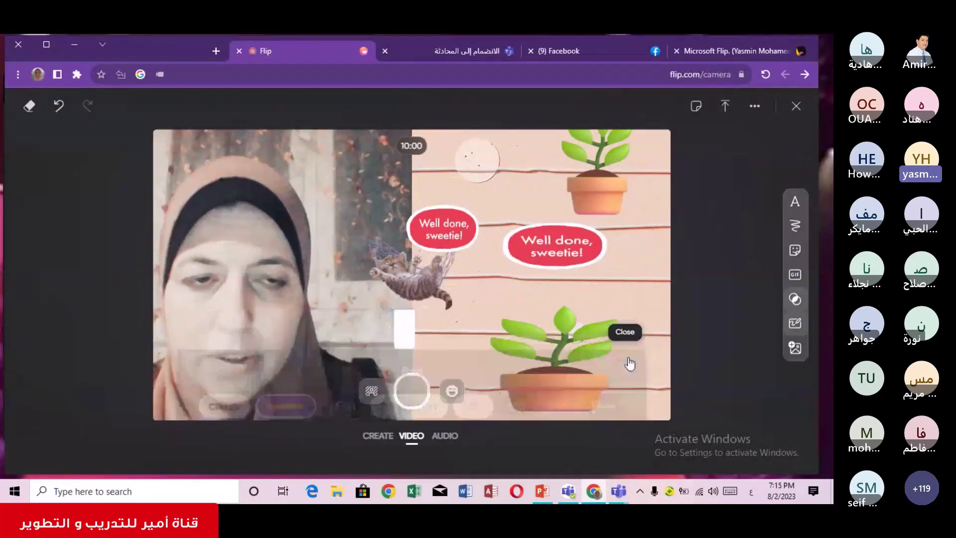
Set the empty text box's text colour to Light blue
left_click(407, 340)
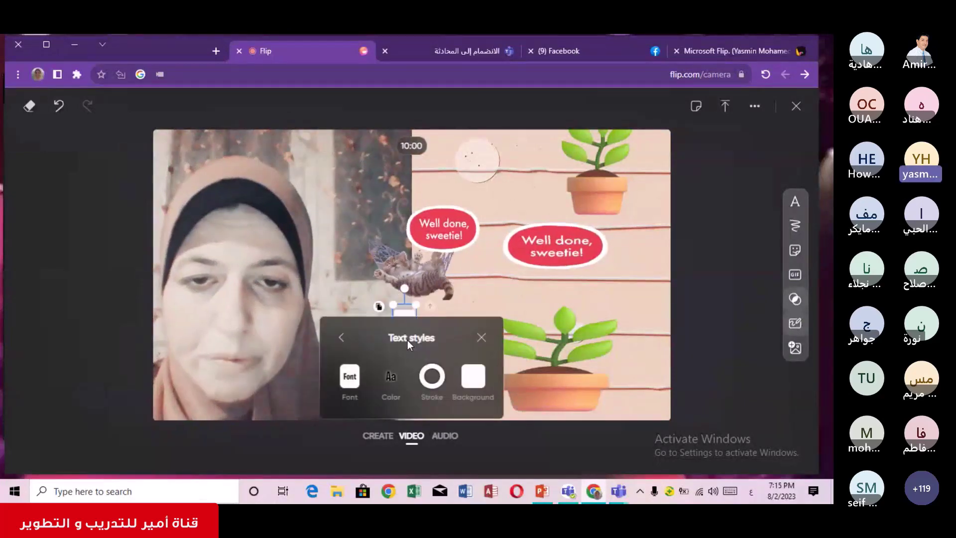
left_click(391, 384)
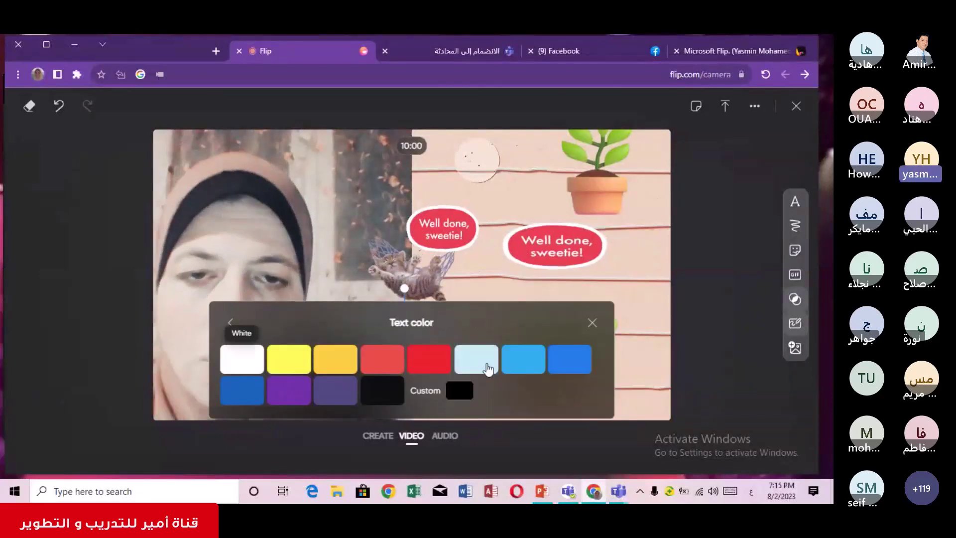
left_click(520, 367)
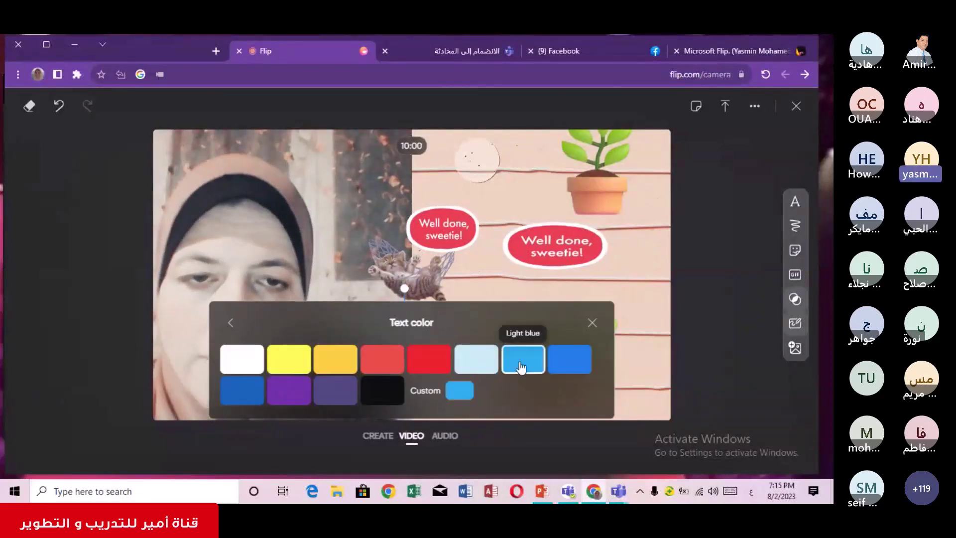
left_click(590, 324)
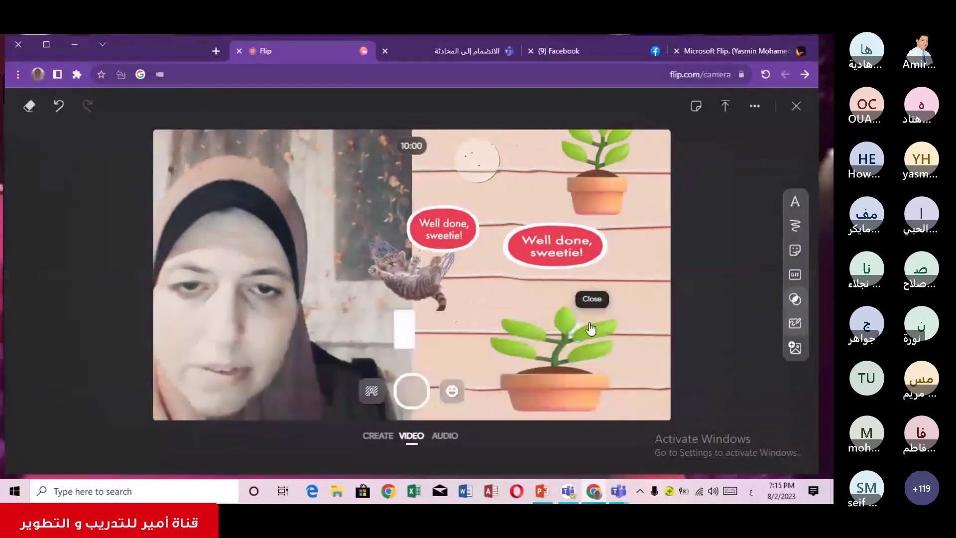
Shift the empty text box slightly right and up, and stretch it wider
left_click(405, 330)
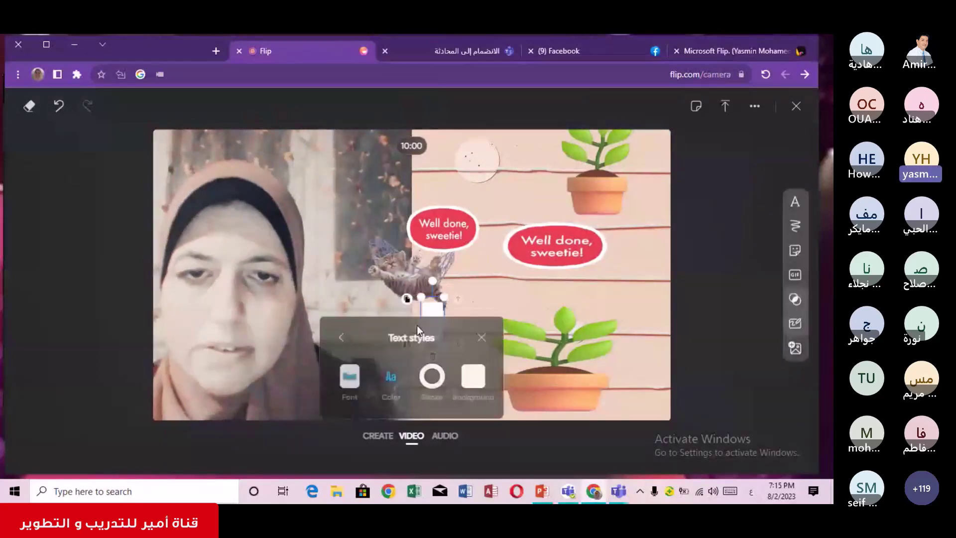
left_click(480, 340)
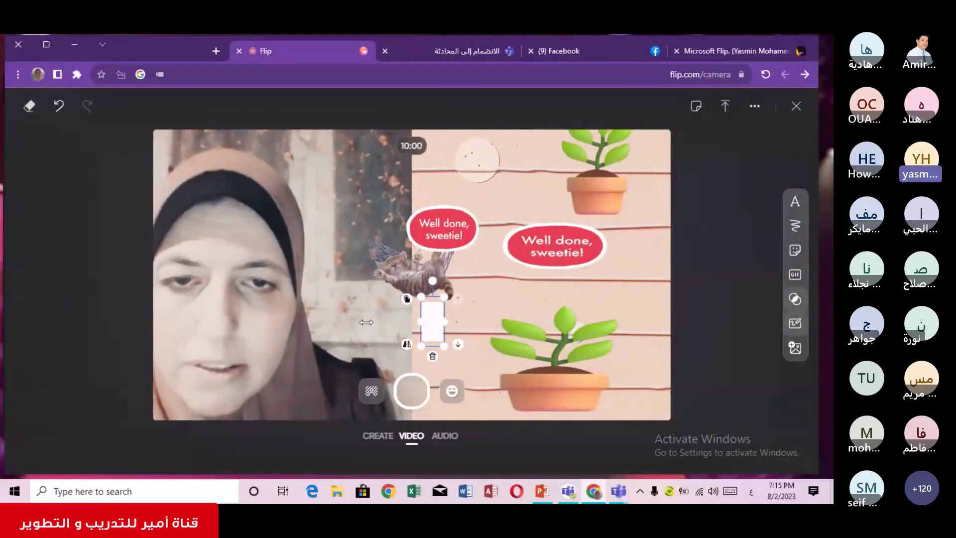
left_click_drag(366, 322, 350, 323)
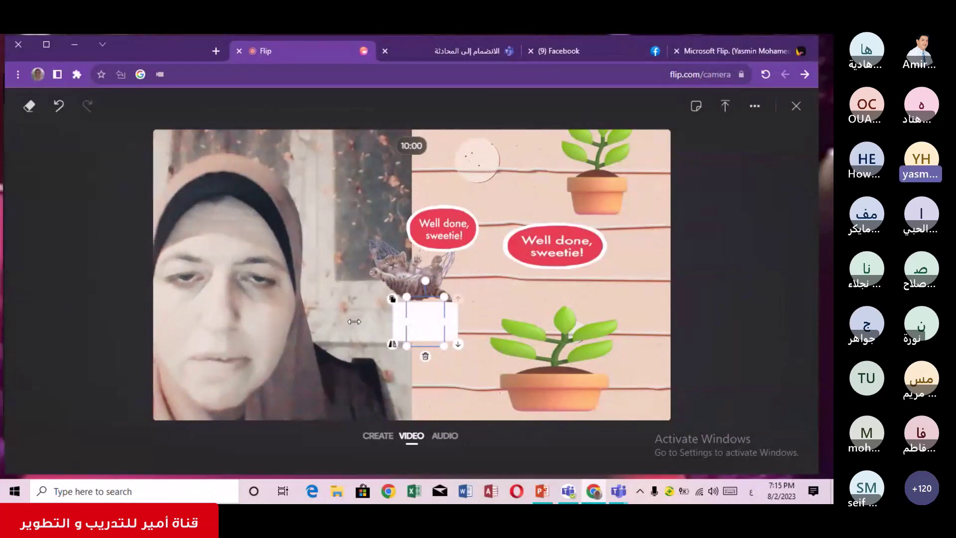
Clear the stray characters from the text box and enter "hello" with the English keyboard layout
left_click(401, 325)
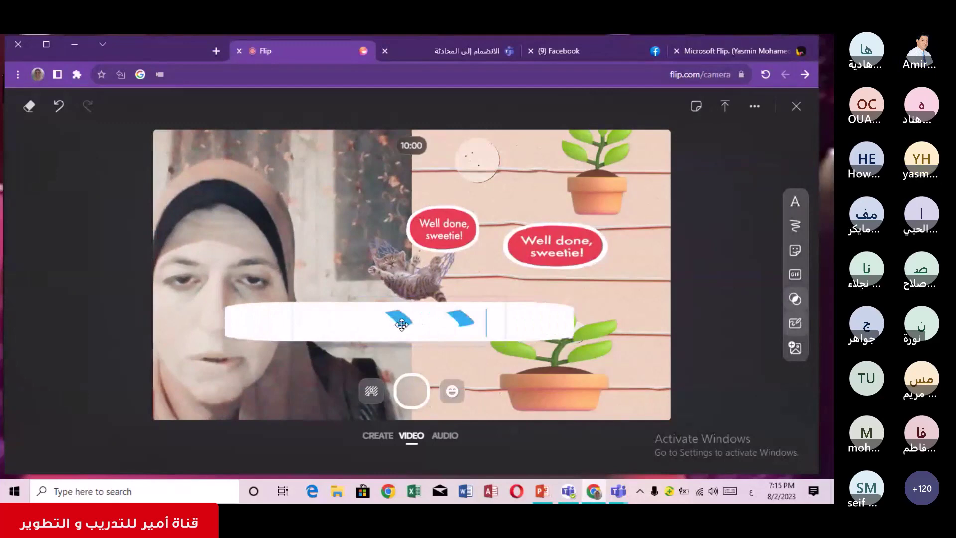
key("BackSpace")
key("BackSpace")
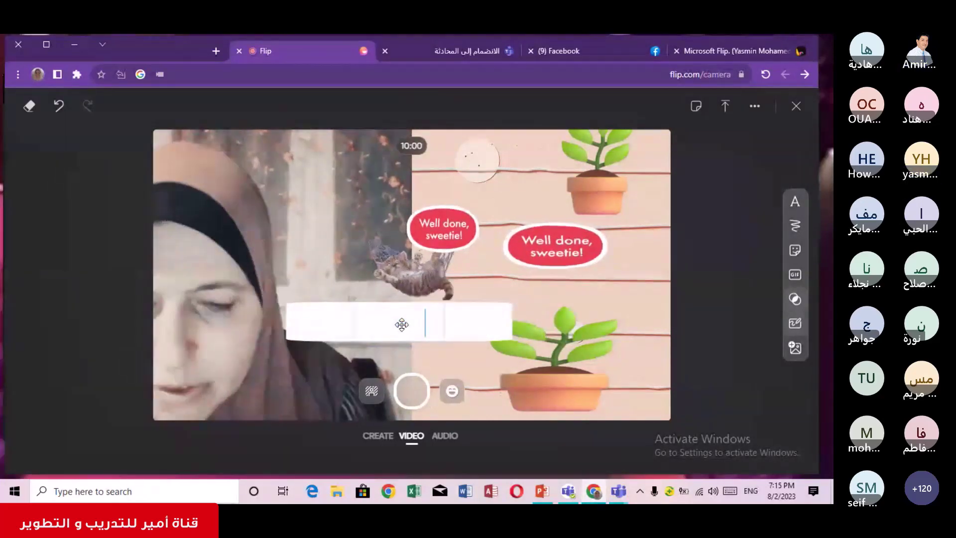
key("alt+shift")
type("Hi")
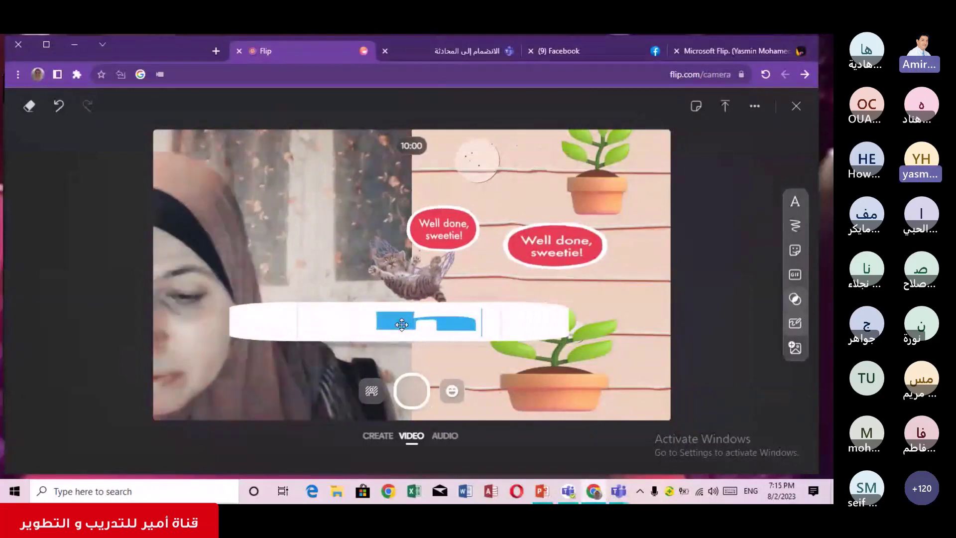
type("ello")
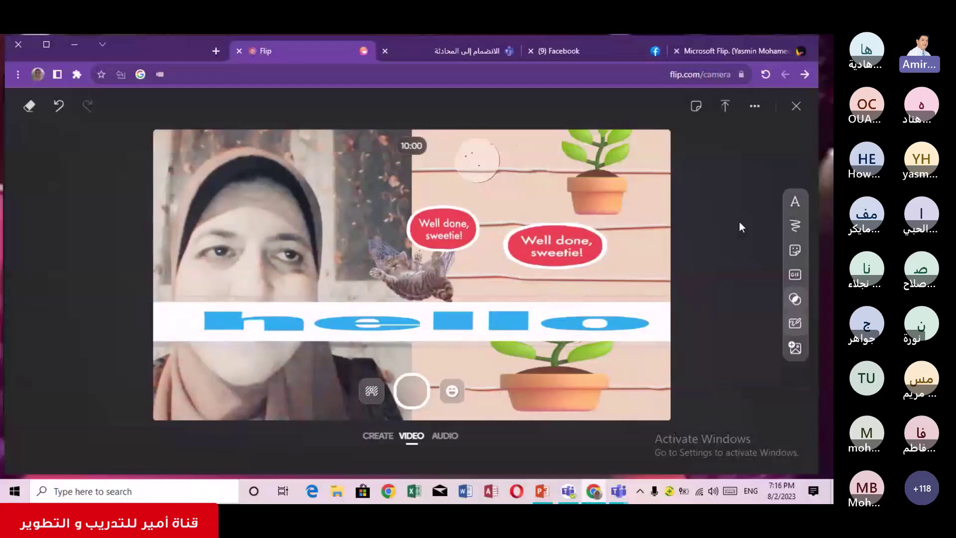
left_click(357, 302)
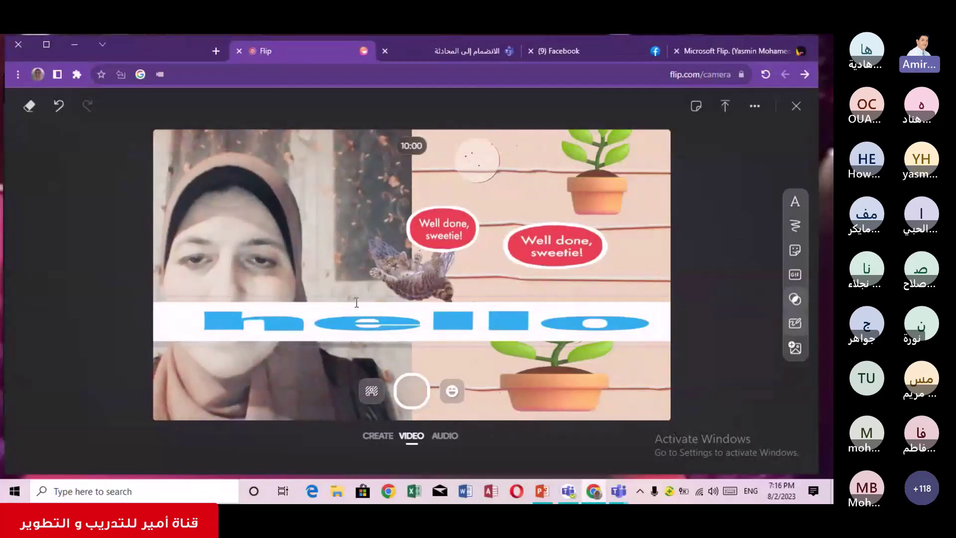
Upload the video file "خمن القيمة" from the Desktop folder "محاضرة flip" and proceed to the post details
left_click(726, 107)
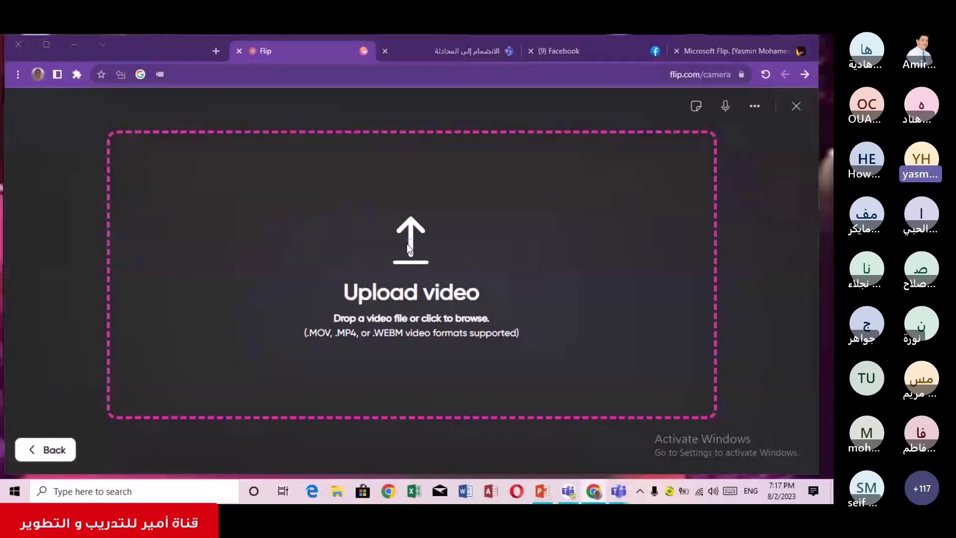
left_click(408, 247)
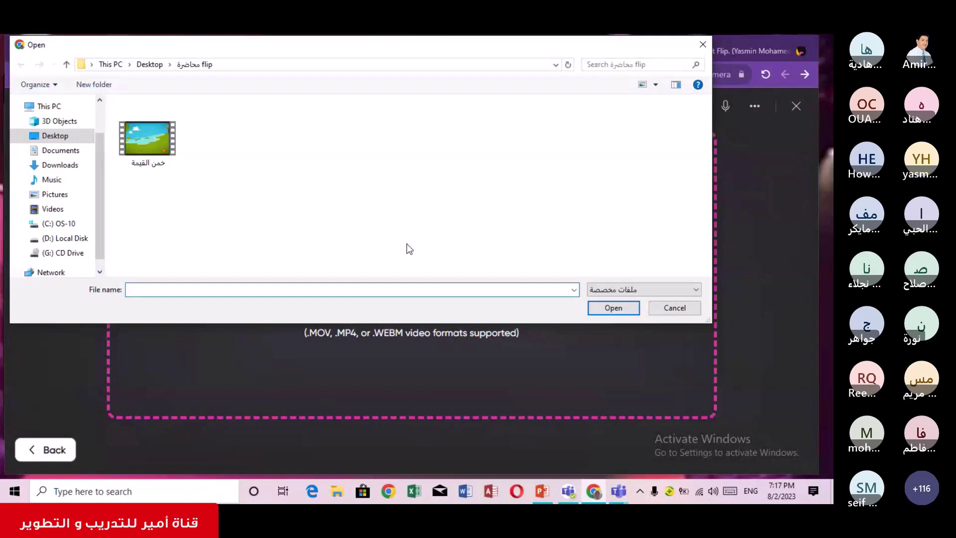
left_click(615, 308)
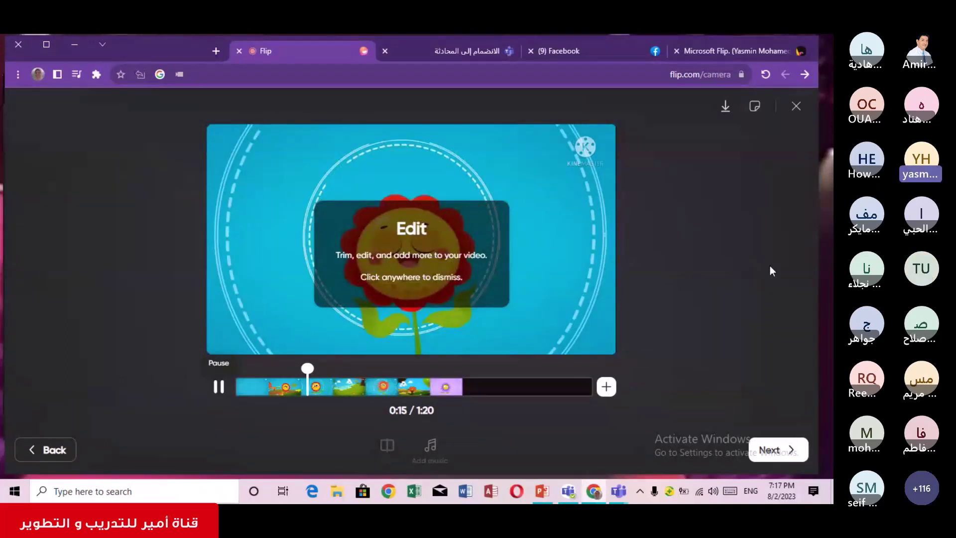
left_click(772, 449)
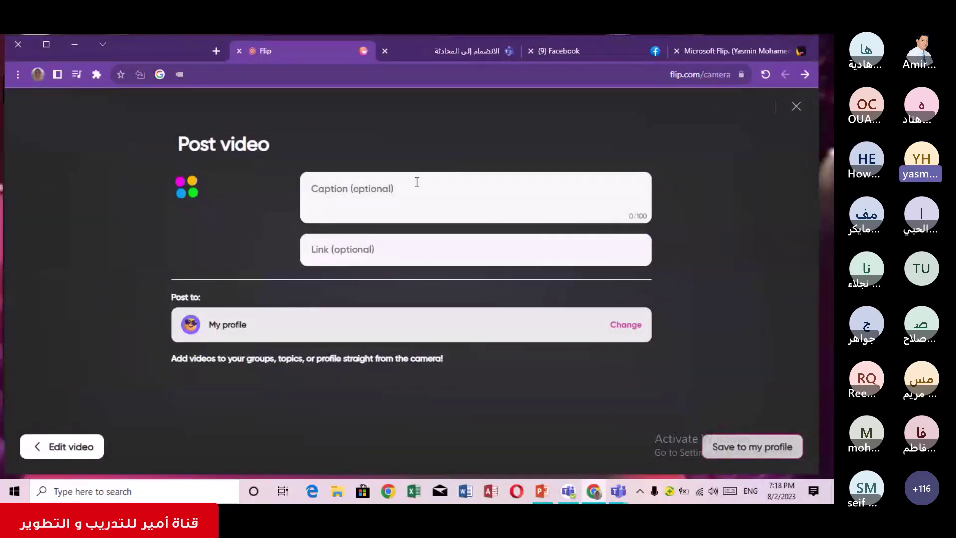
Caption the uploaded video "قيمة الصدق" with the Arabic keyboard layout and save it to the profile
left_click(419, 198)
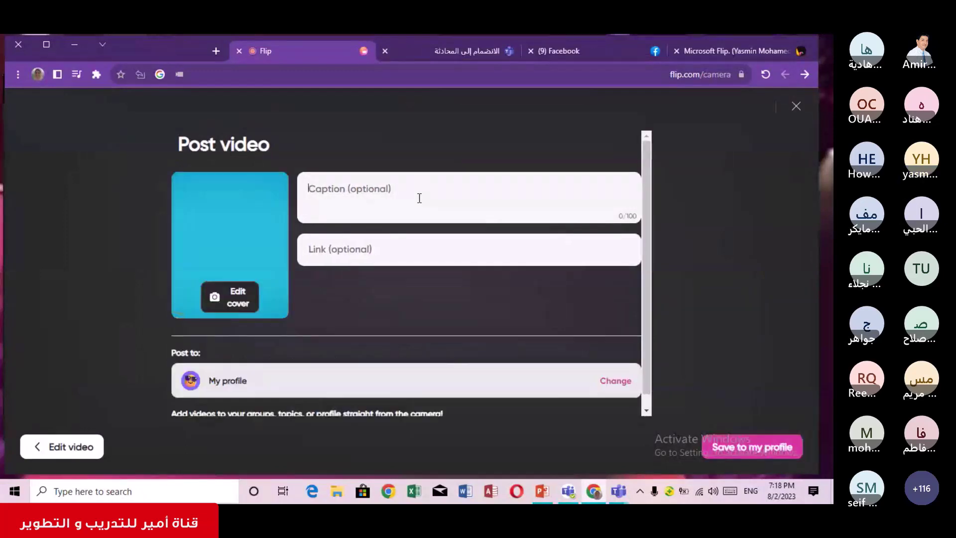
key("alt+shift")
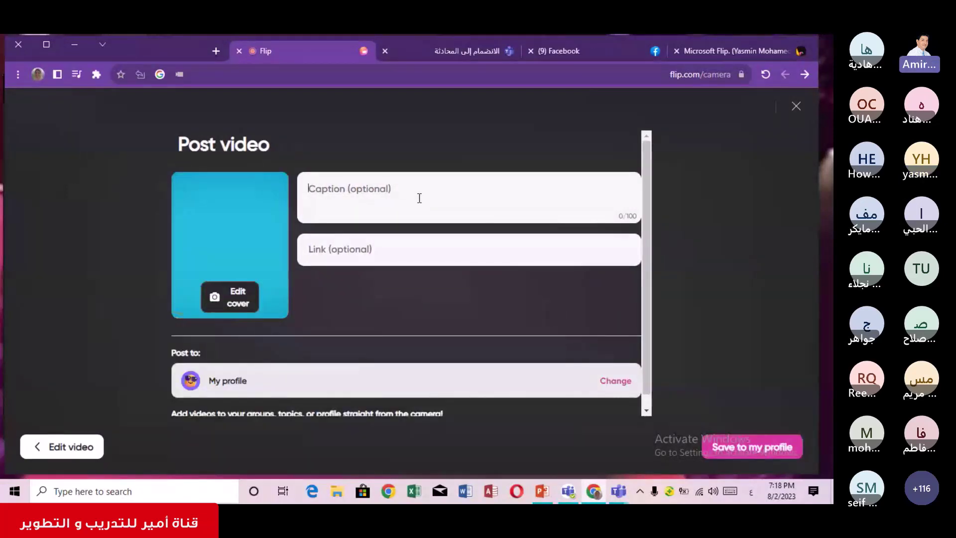
type("في")
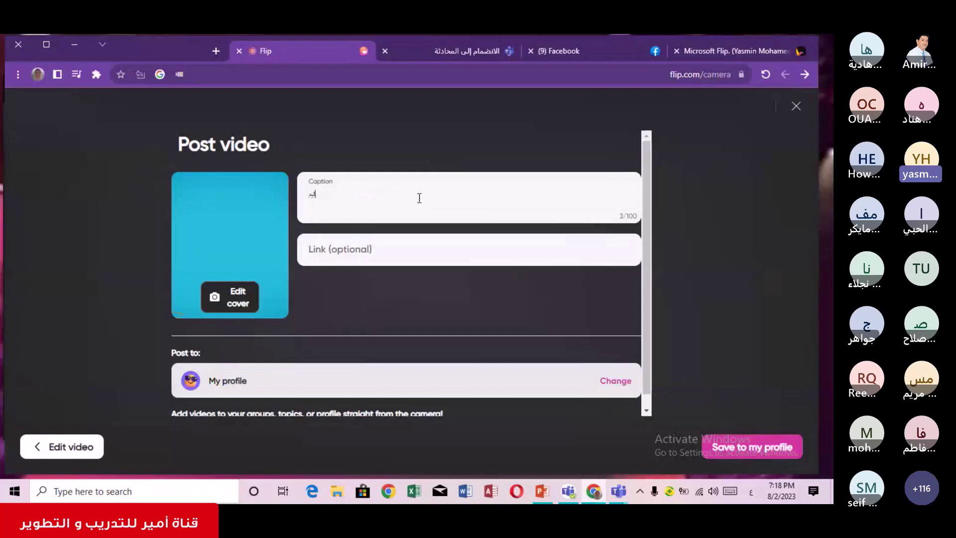
type(" ة الصد")
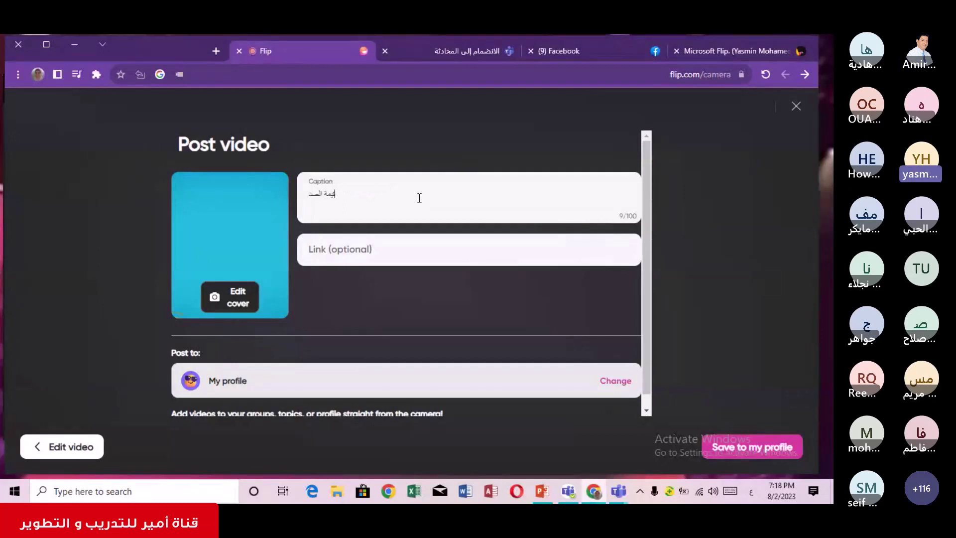
type("ق")
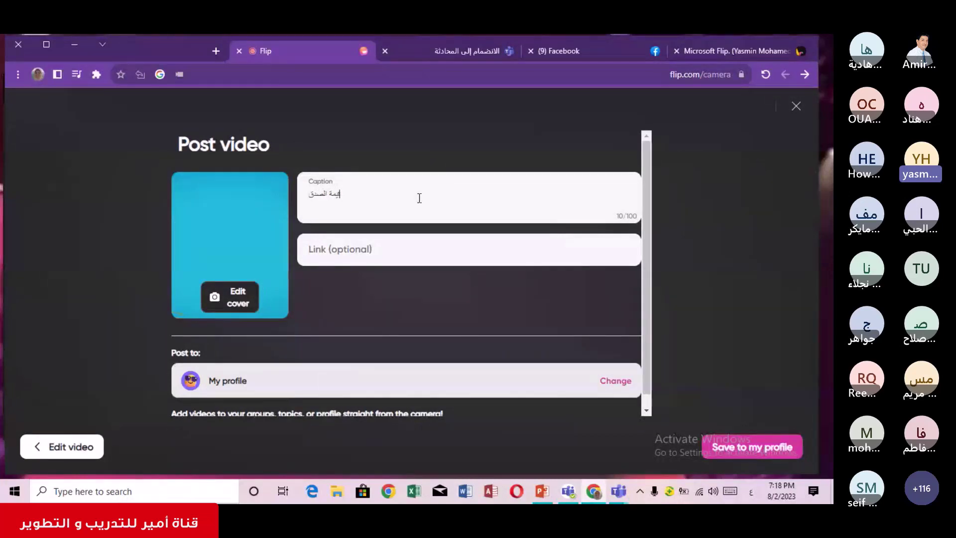
left_click(764, 450)
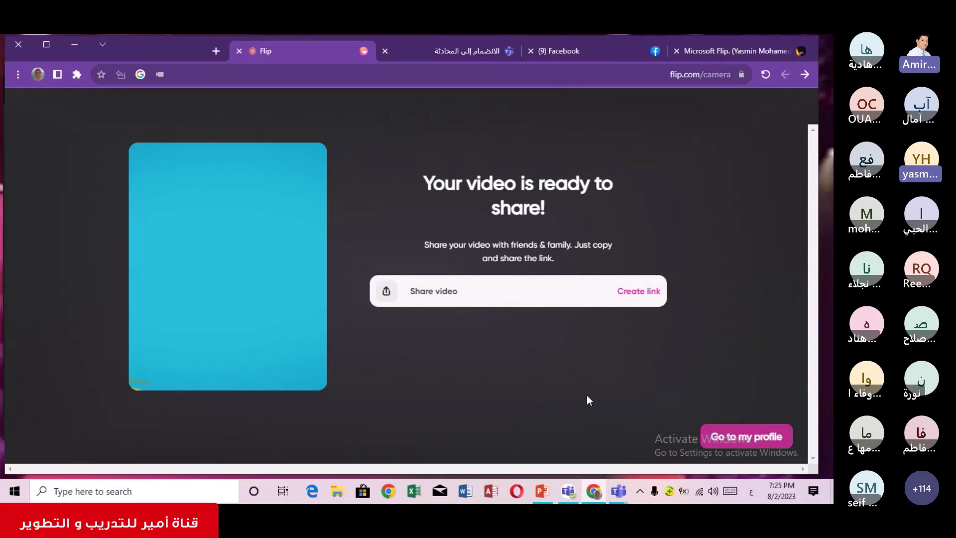
Create a share link for the saved video, then go to the profile and view its video list
left_click(642, 292)
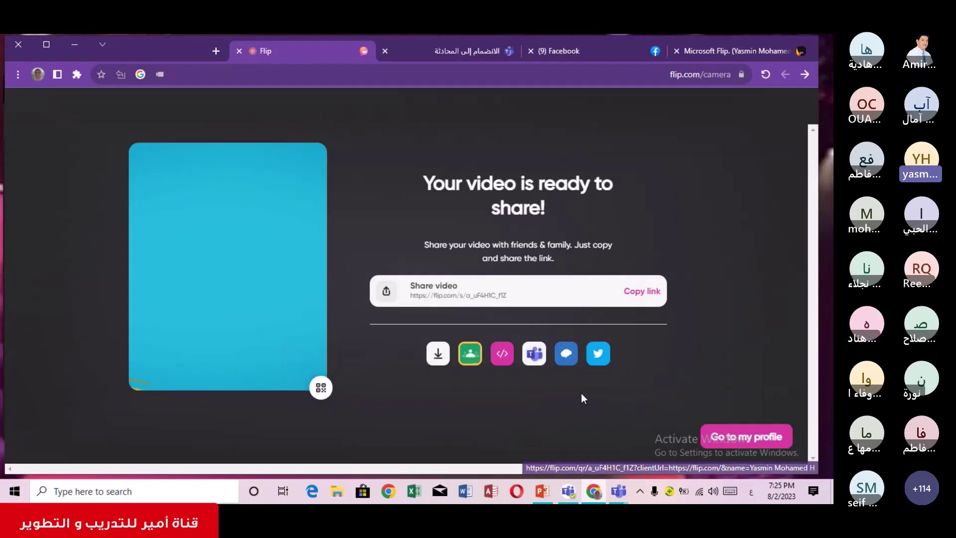
left_click(730, 437)
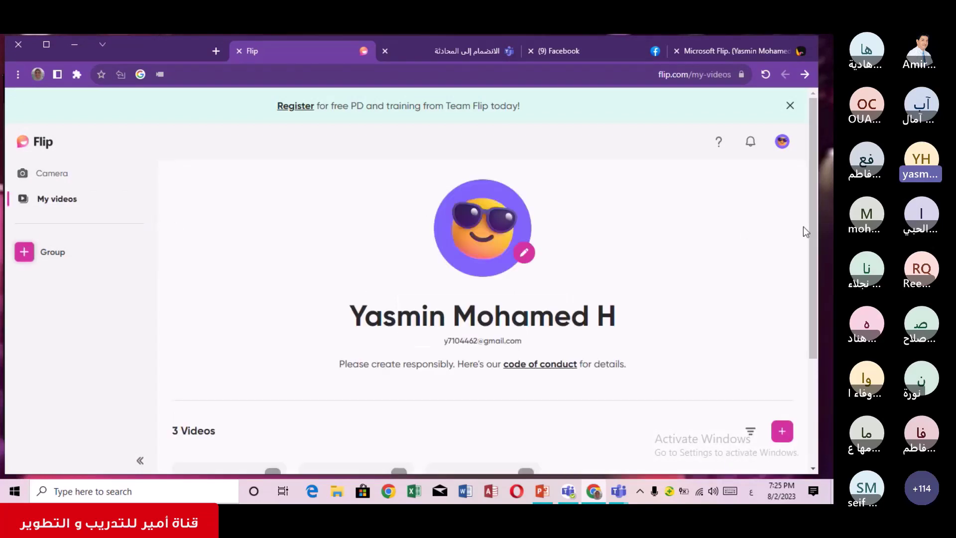
scroll(814, 225, "down", 1)
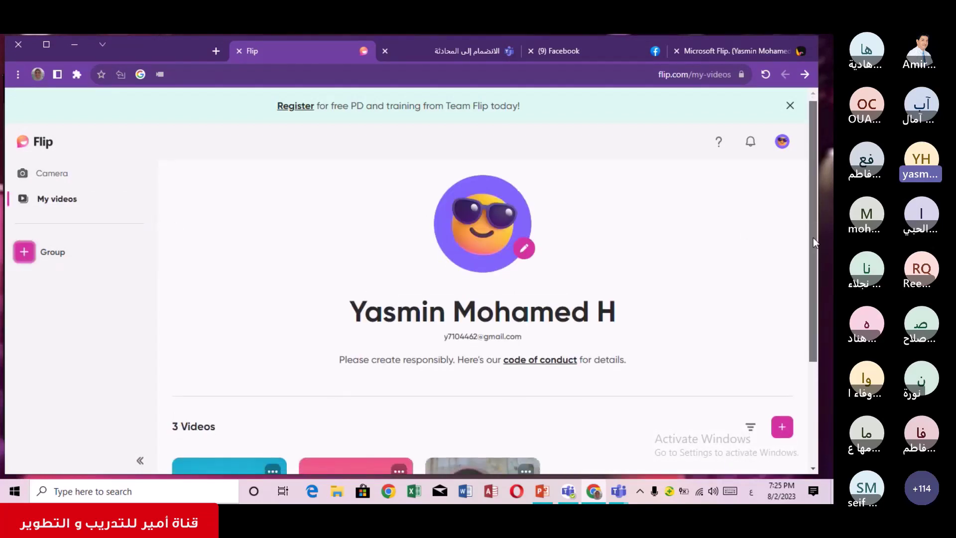
left_click_drag(814, 237, 820, 367)
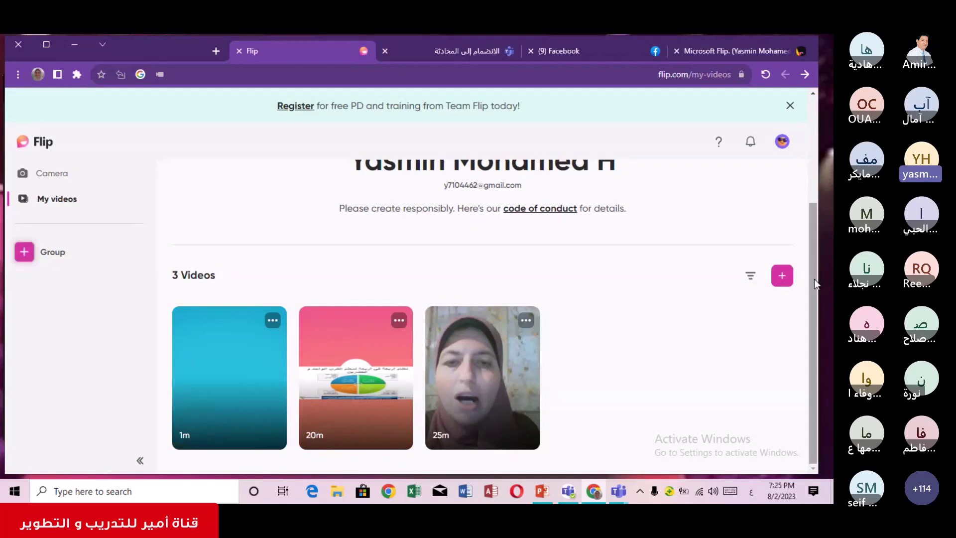
left_click_drag(813, 279, 804, 203)
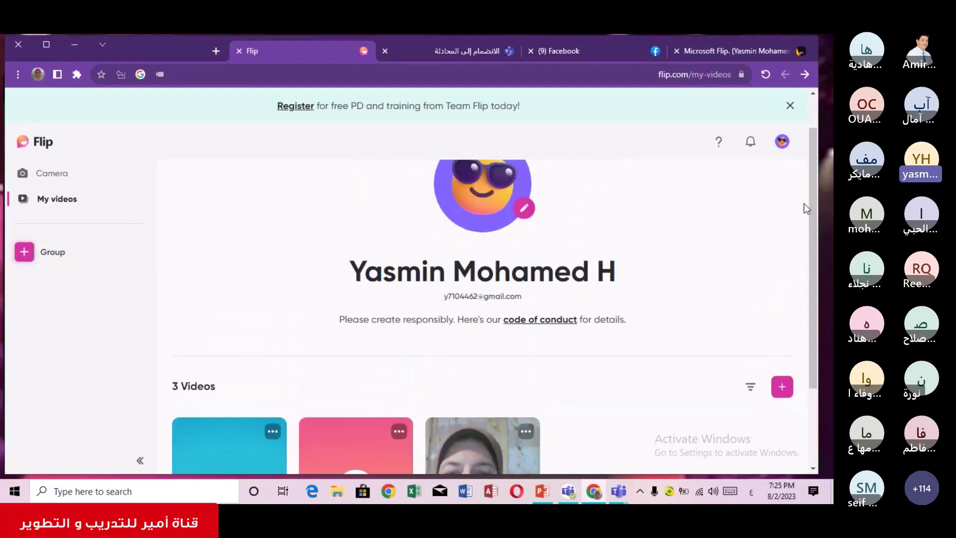
Show the join-code entry for joining an existing group, then close it without entering a code
left_click(24, 254)
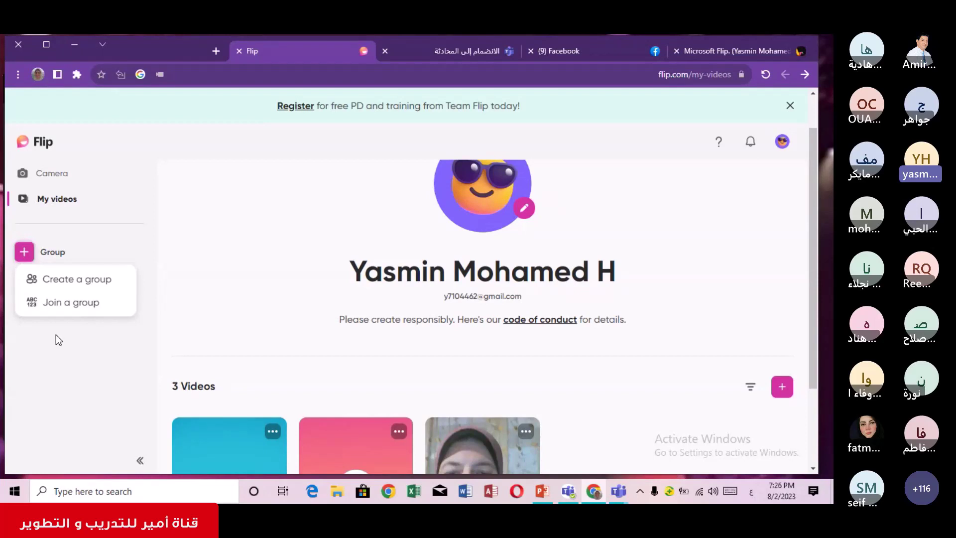
left_click(69, 304)
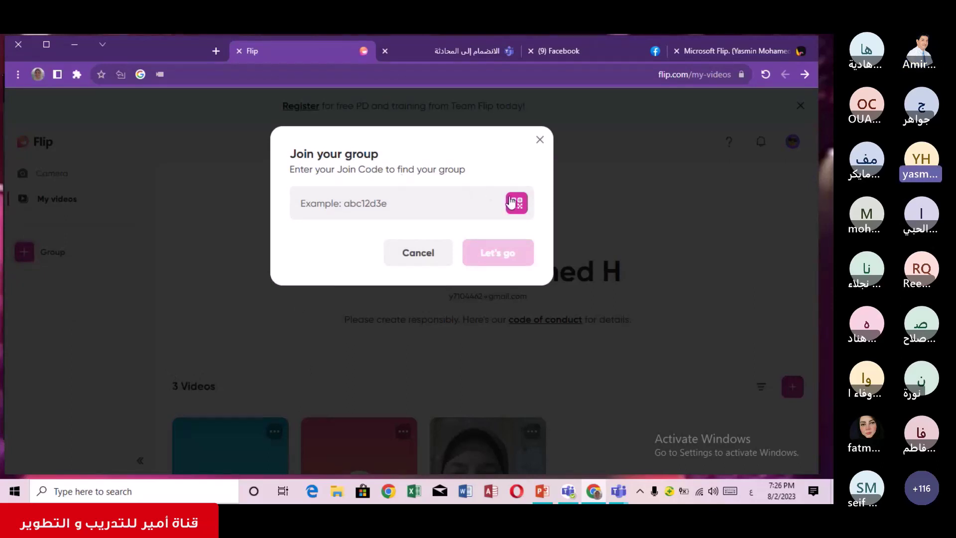
left_click(379, 199)
left_click(539, 143)
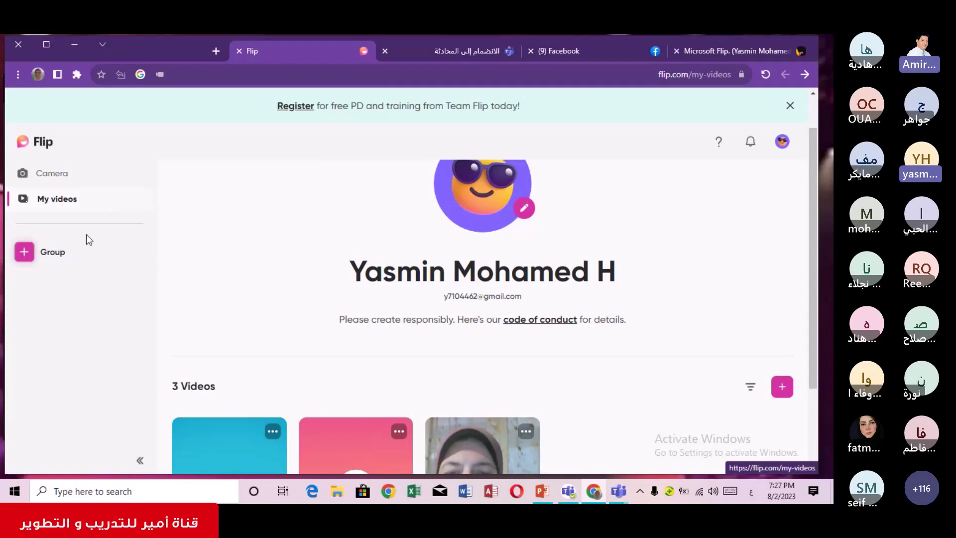
Start creating a new group with the grade level set to All ages
left_click(23, 253)
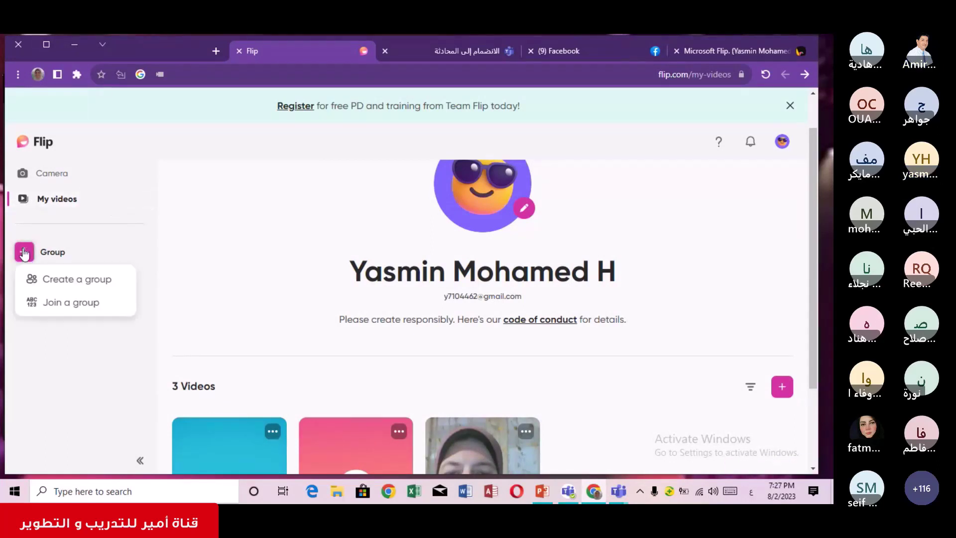
left_click(66, 278)
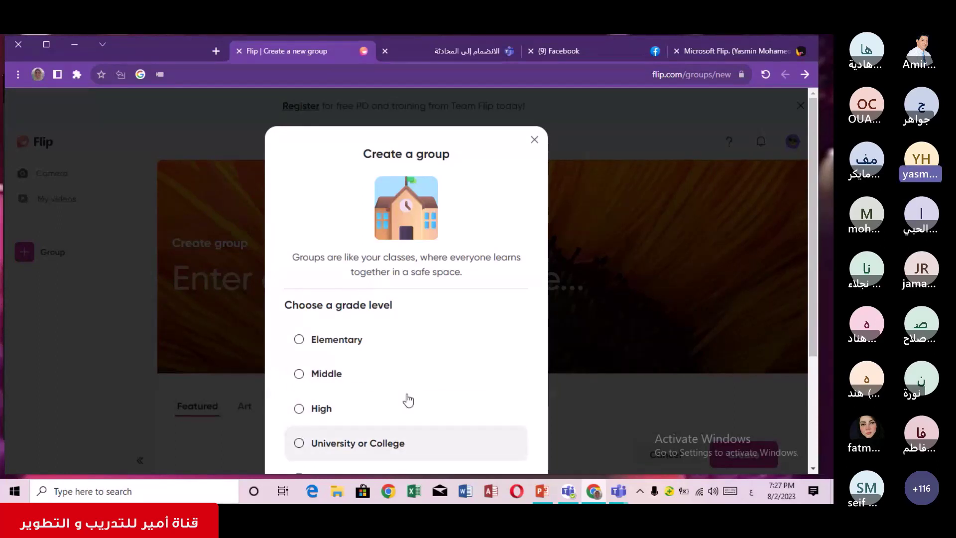
left_click_drag(304, 333, 540, 368)
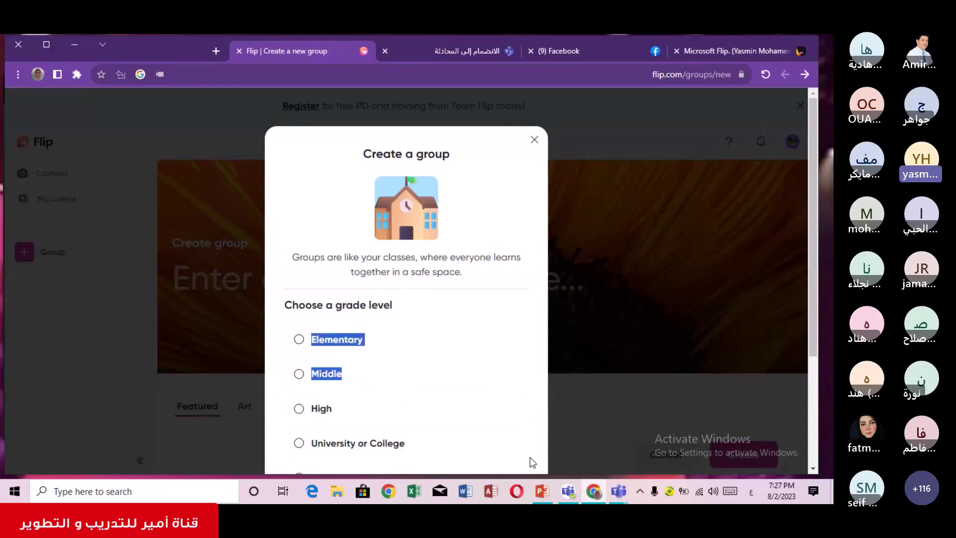
left_click(298, 340)
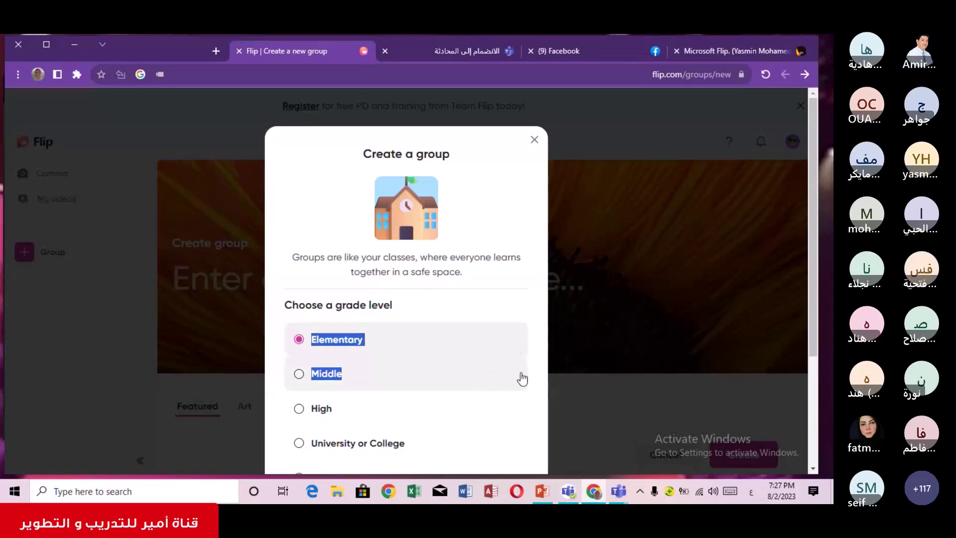
left_click_drag(816, 309, 821, 408)
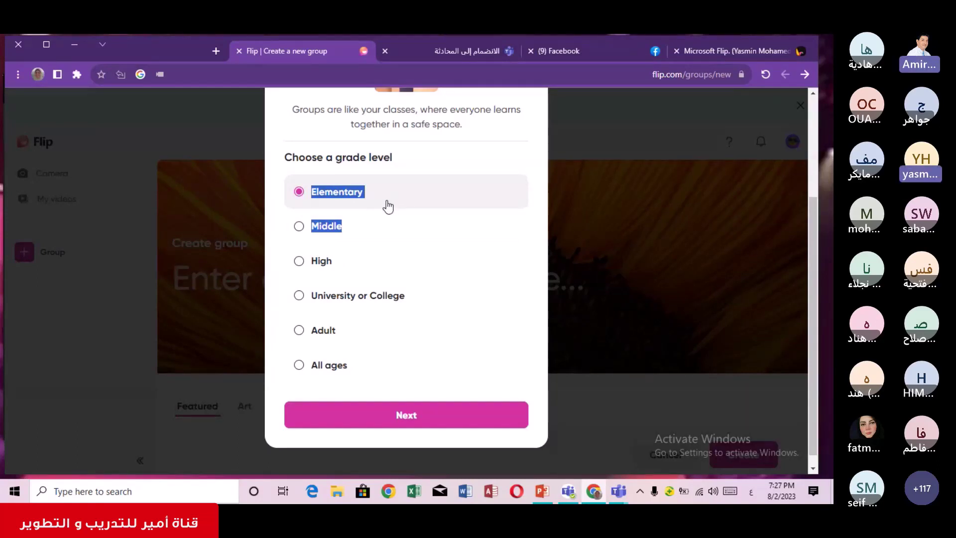
left_click(300, 365)
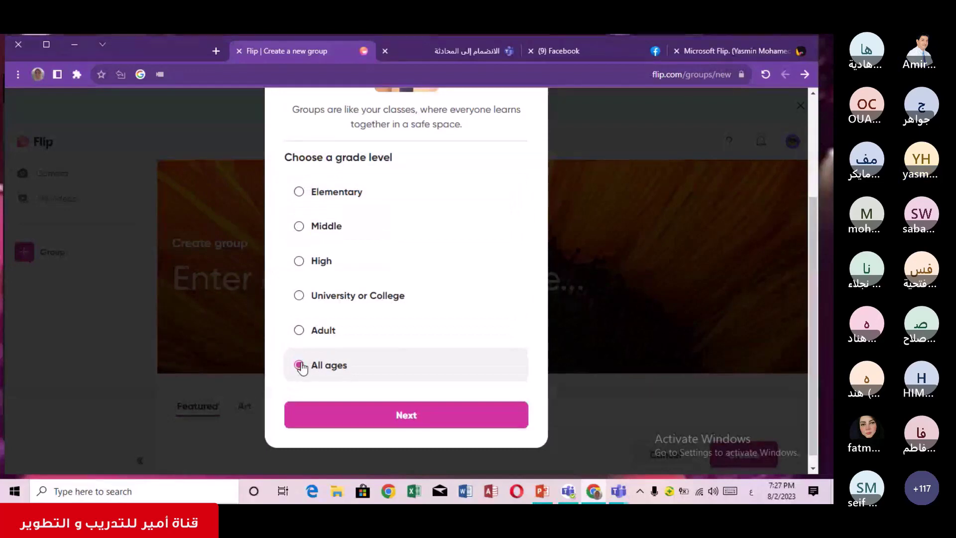
left_click(390, 416)
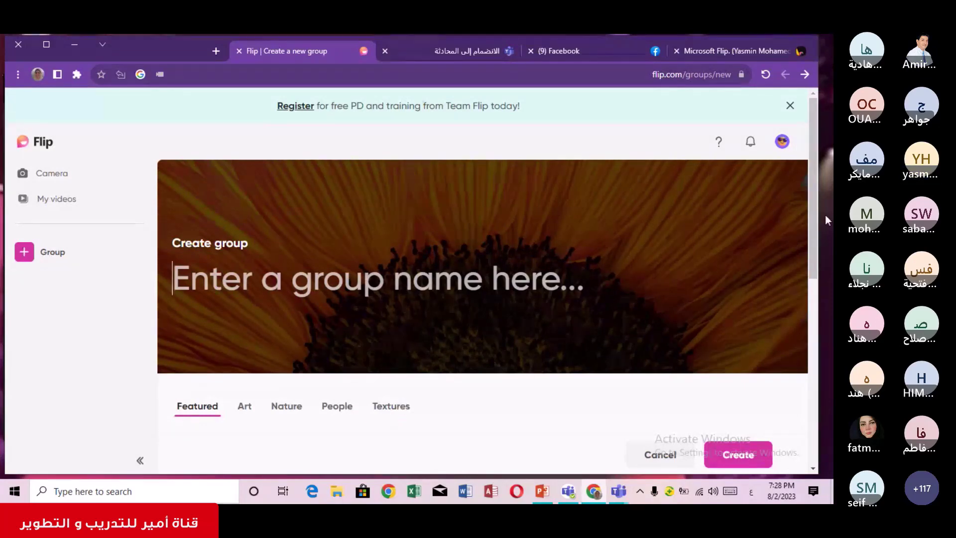
Name the new group "الصف الرابع" using the Arabic keyboard layout, clearing the stray Latin characters
left_click_drag(813, 216, 813, 230)
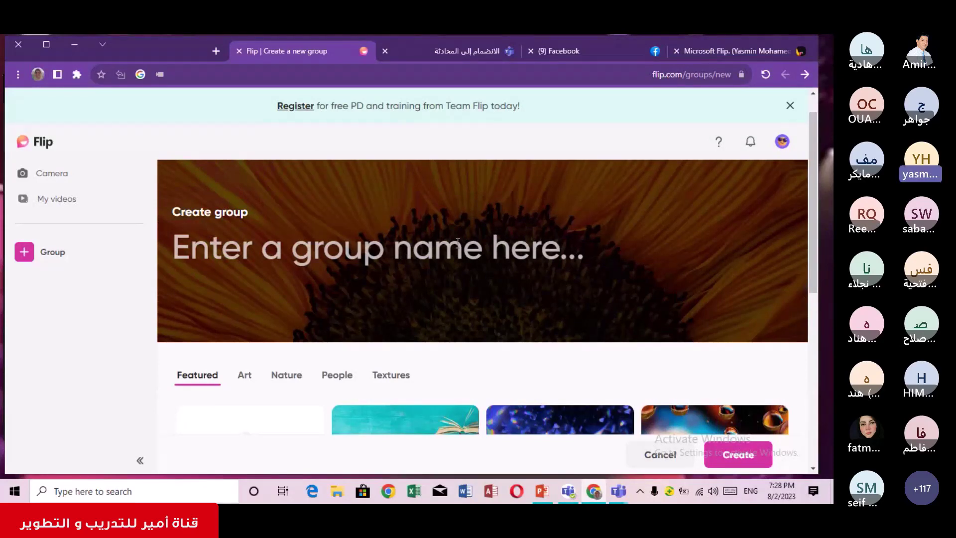
type("hgw")
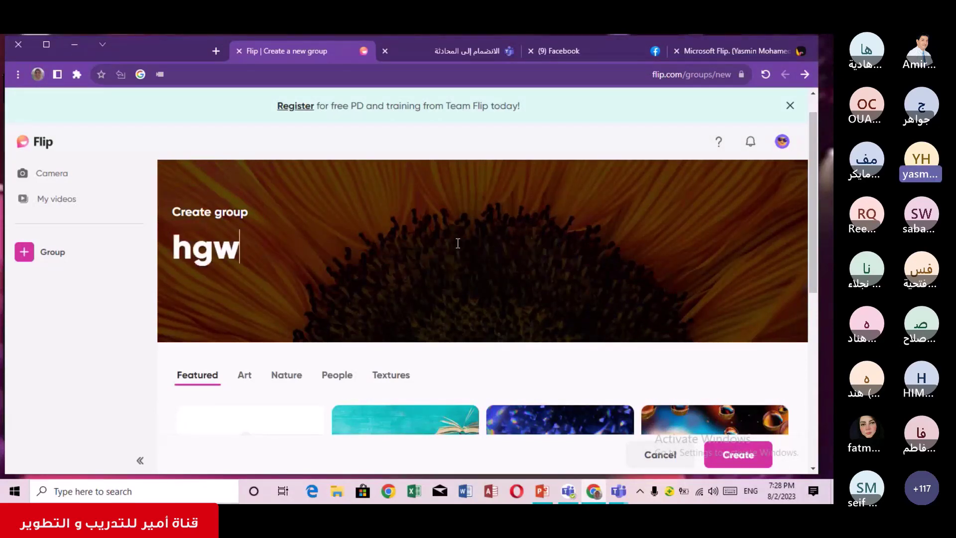
key("BackSpace")
key("BackSpace")
key("BackSpace")
key("alt+shift")
type("ال")
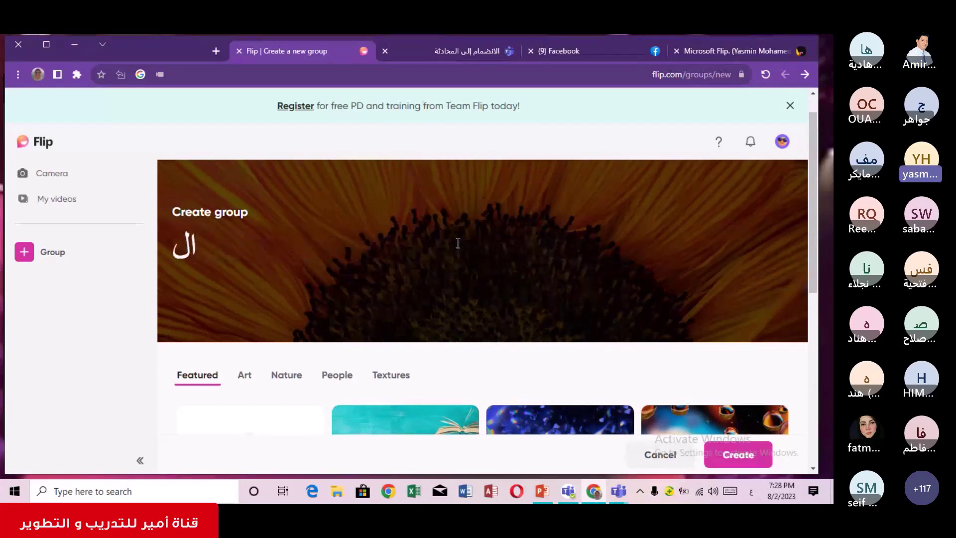
type("ص")
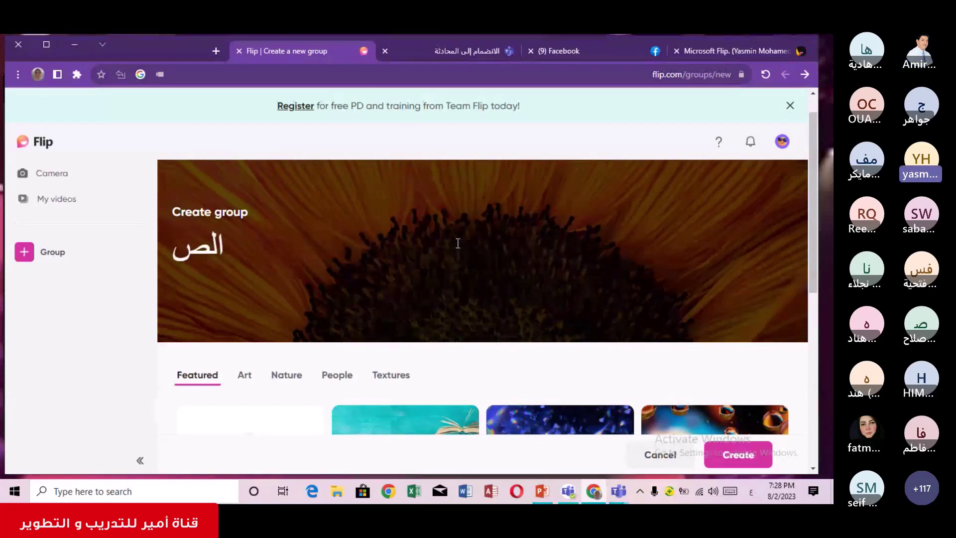
type("ف ال")
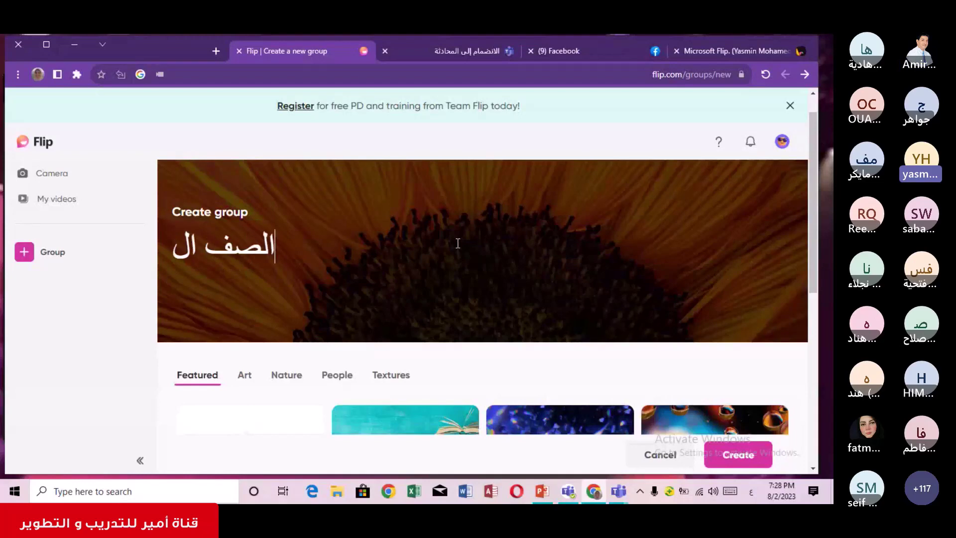
type("رابع")
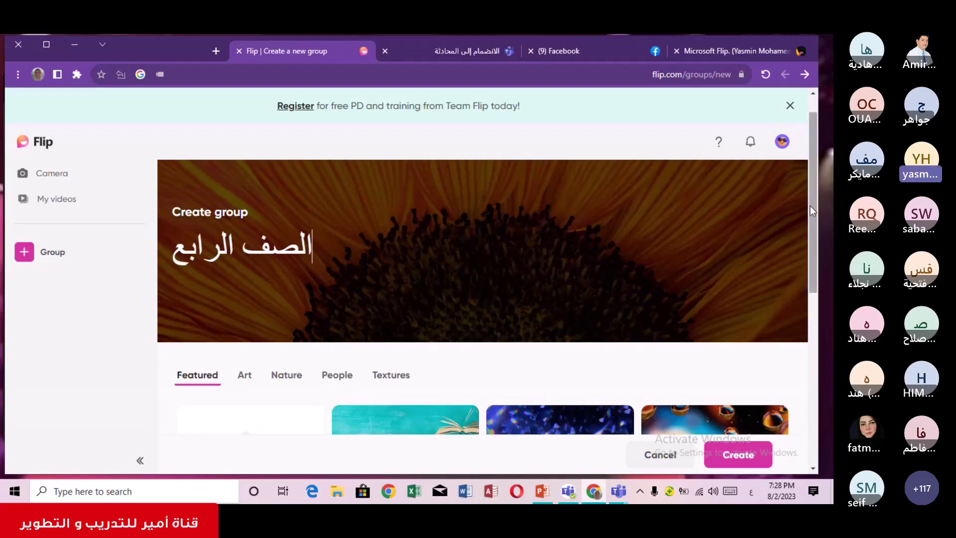
Set the group's cover to the Featured image of books against a teal background
left_click_drag(810, 205, 820, 252)
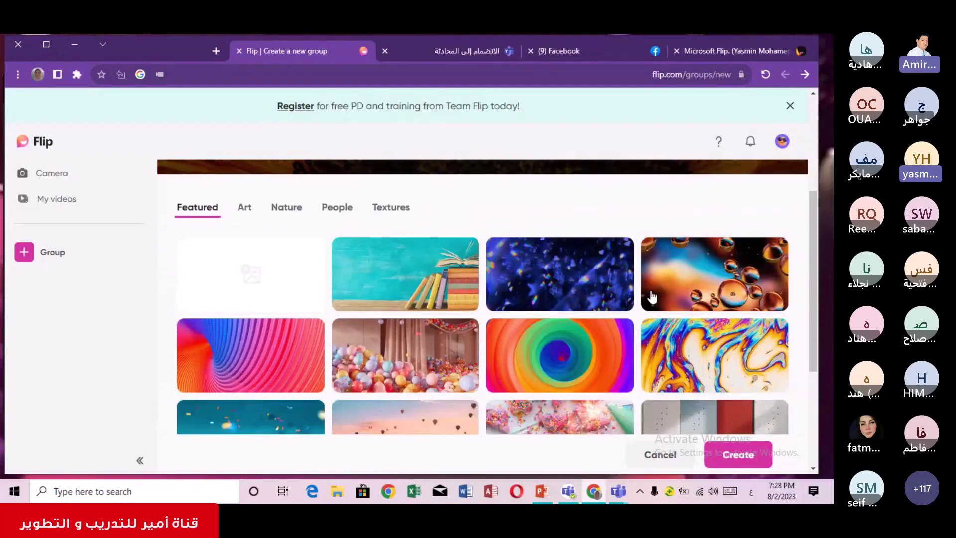
left_click(433, 280)
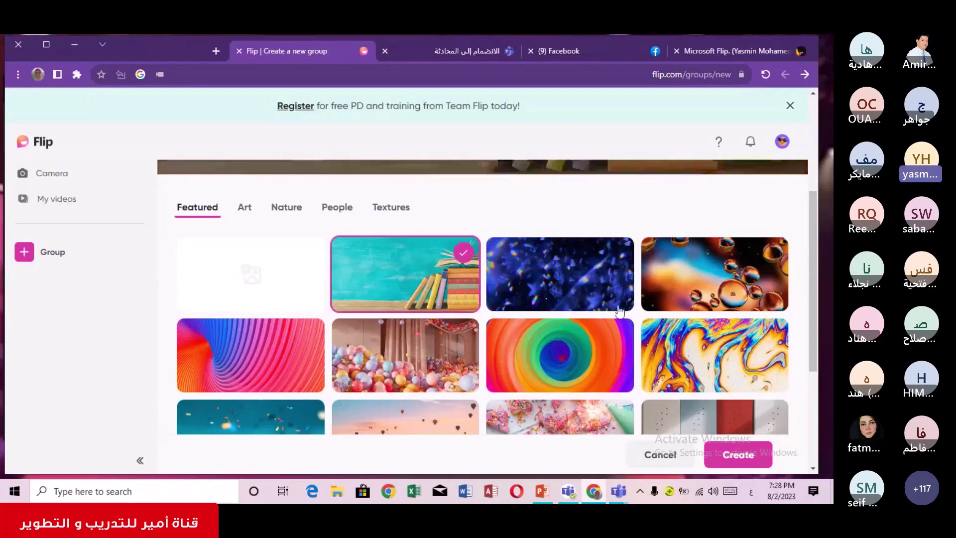
scroll(809, 304, "down", 1)
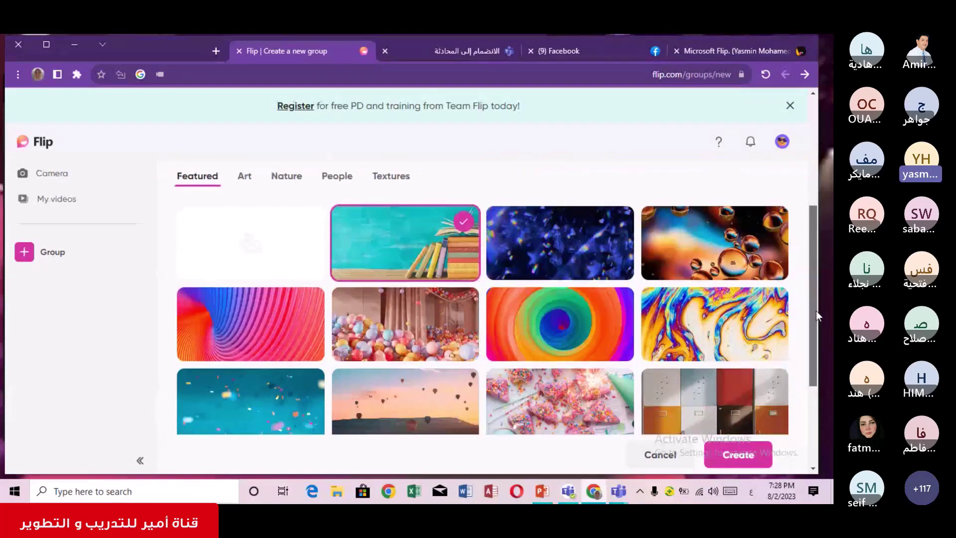
left_click_drag(816, 310, 800, 271)
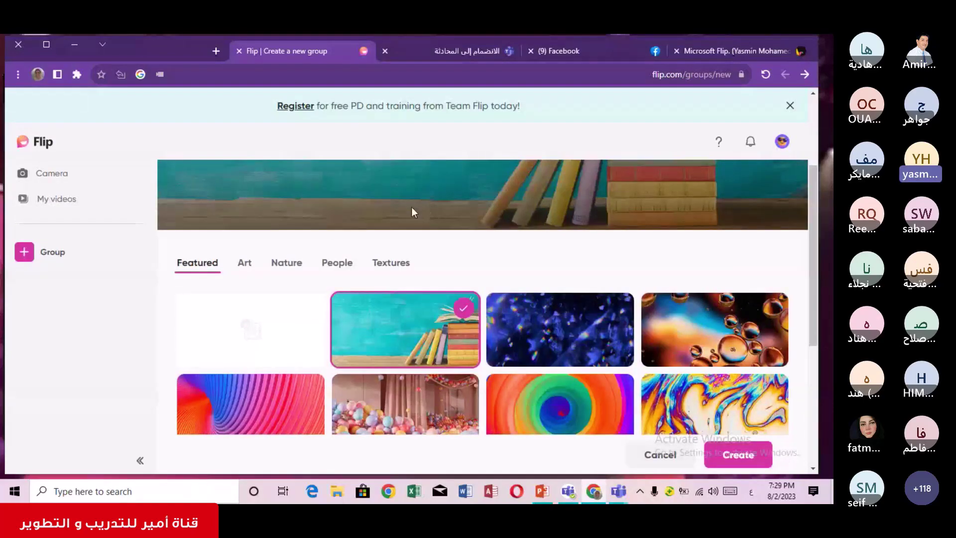
Look through the cover images offered in the Art and Nature categories for the new group
left_click(246, 269)
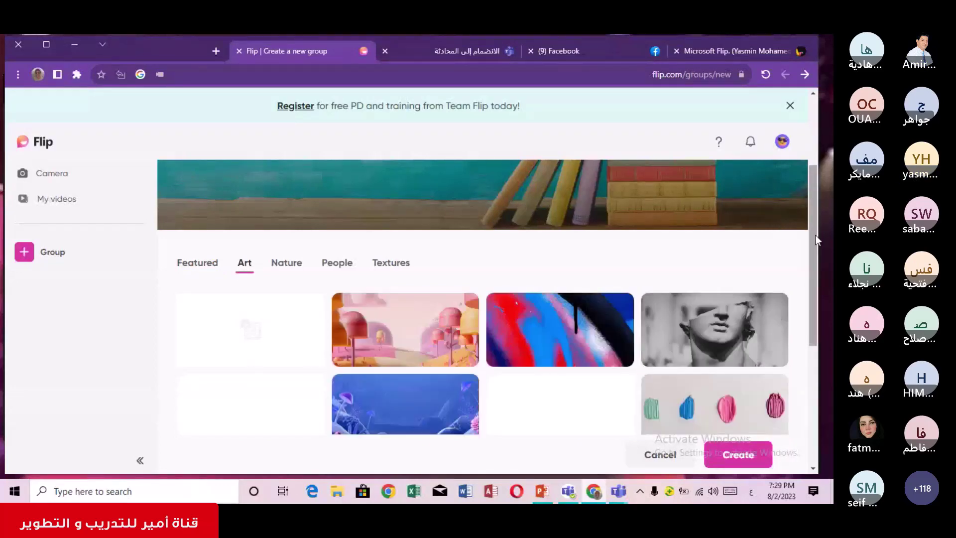
scroll(814, 241, "down", 1)
left_click_drag(814, 244, 822, 330)
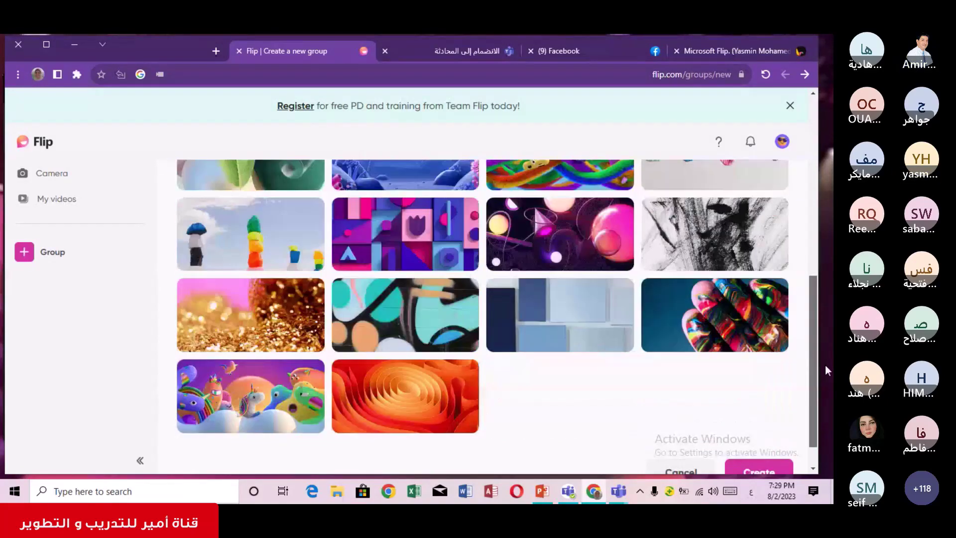
left_click_drag(826, 365, 808, 226)
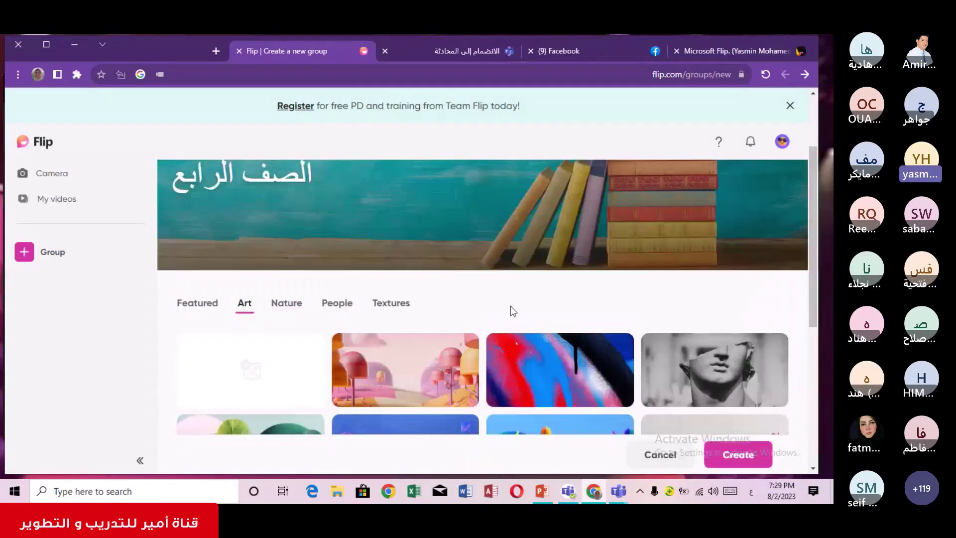
left_click(293, 304)
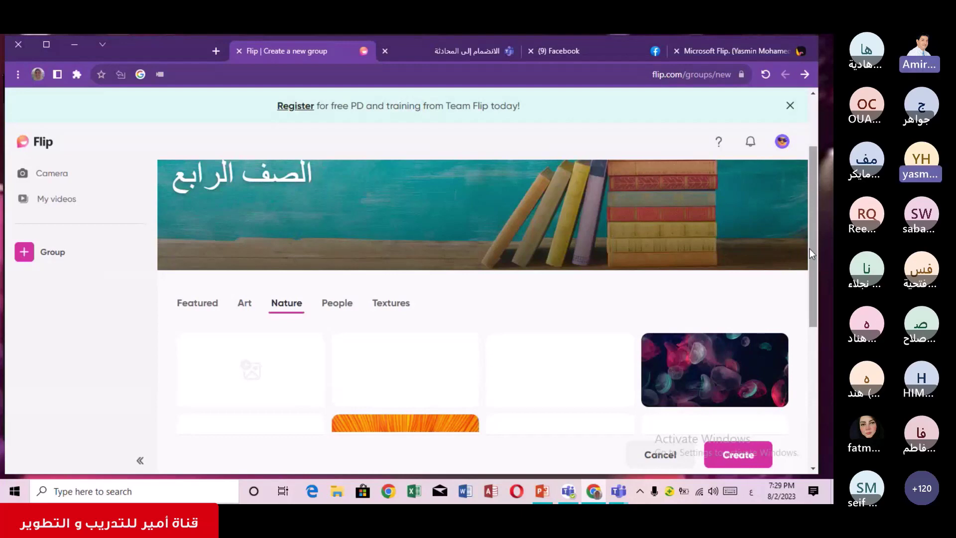
left_click_drag(809, 249, 812, 259)
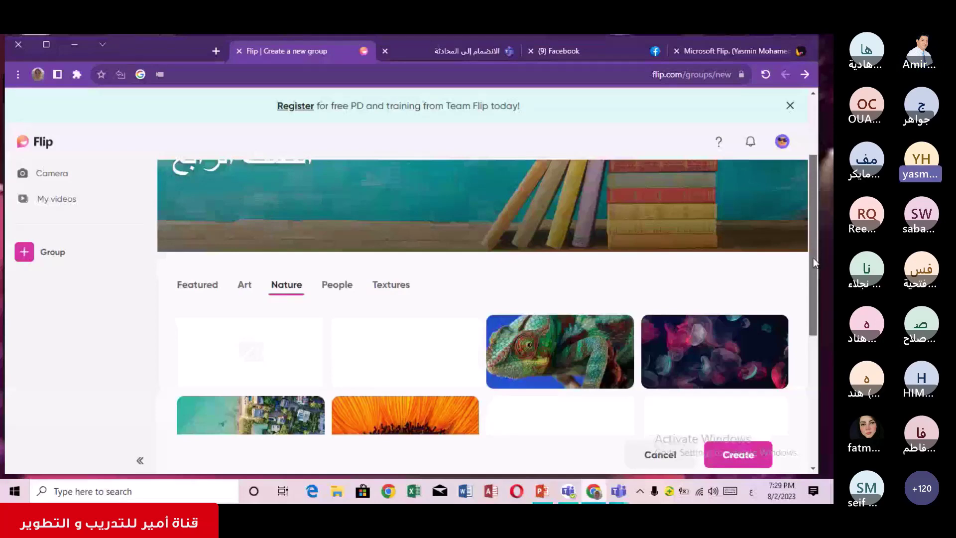
scroll(814, 258, "down", 1)
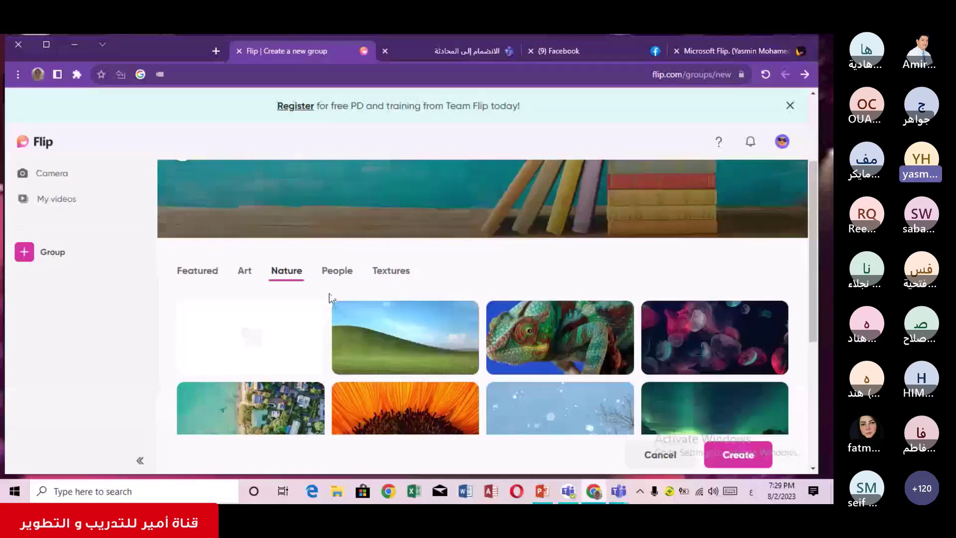
Look through the cover images in the People and Textures categories without changing the chosen cover
left_click(338, 271)
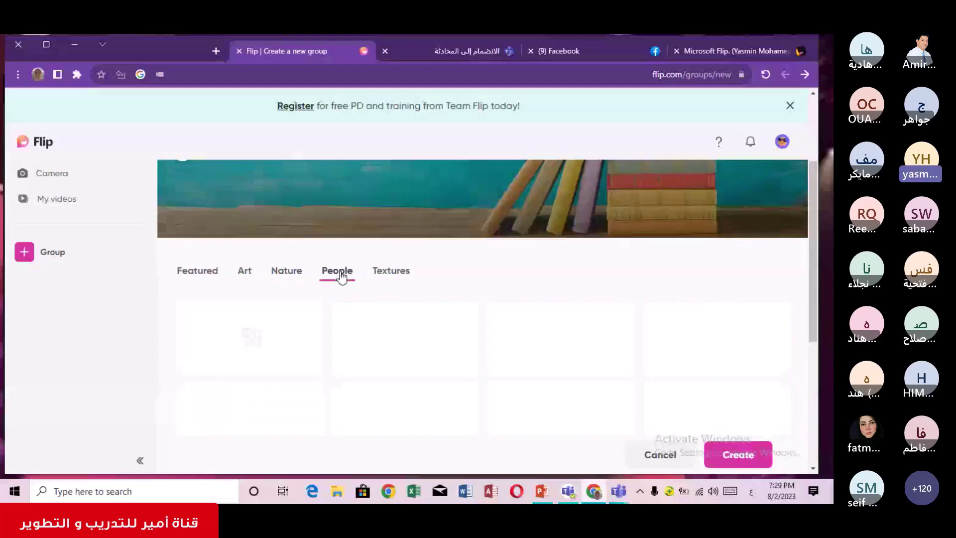
scroll(814, 252, "down", 1)
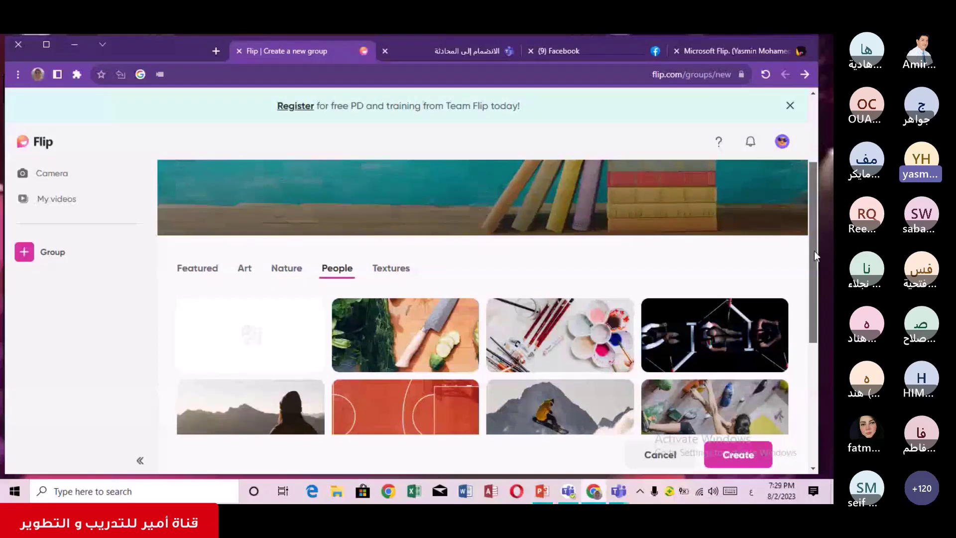
mouse_move(814, 250)
left_mouse_down()
mouse_move(831, 369)
mouse_move(809, 238)
left_mouse_up()
left_click(399, 300)
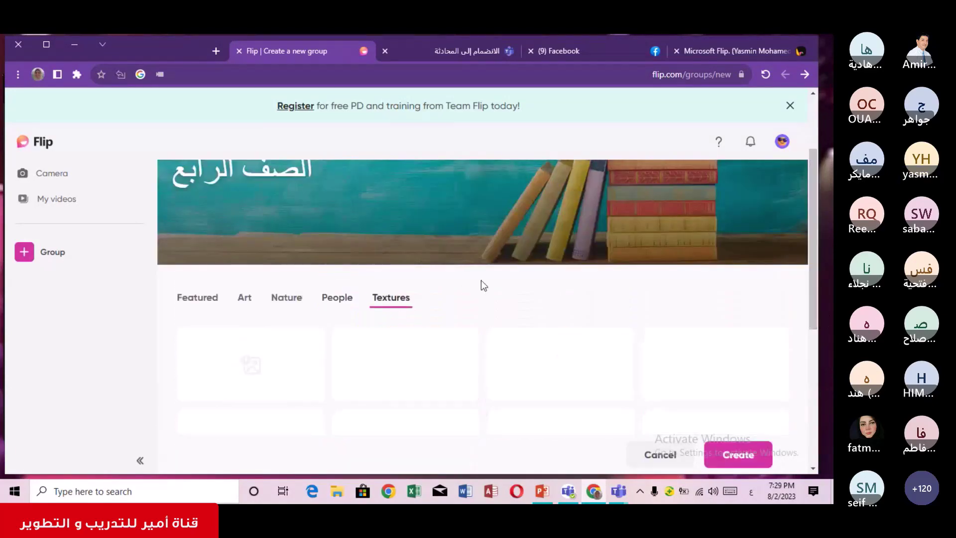
left_click_drag(812, 268, 813, 248)
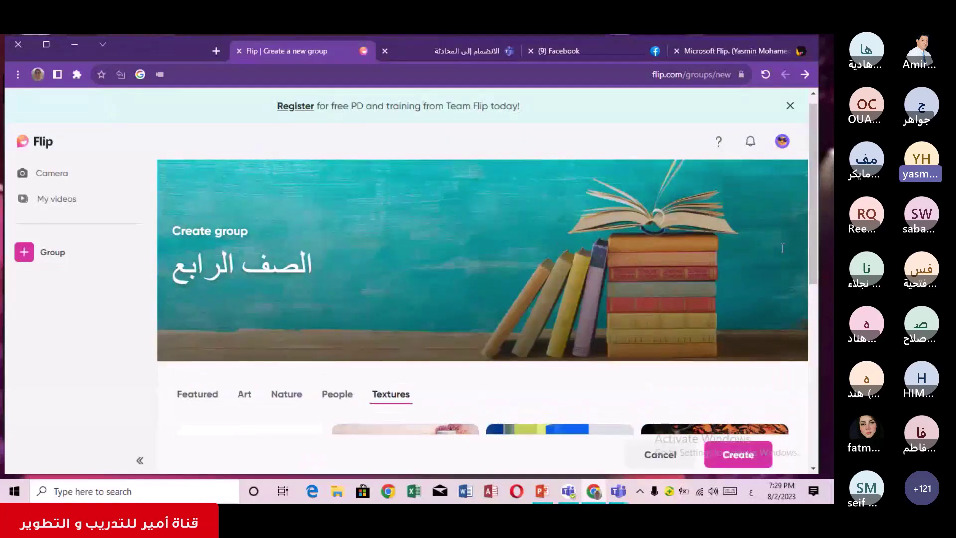
Create the group with its current name and books cover, and dismiss the share dialog
left_click_drag(811, 240, 800, 445)
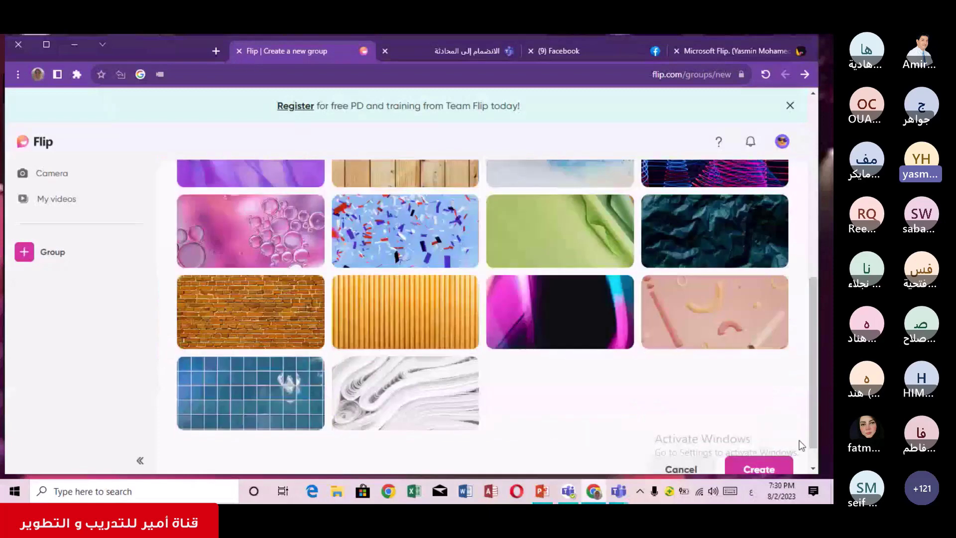
left_click(766, 465)
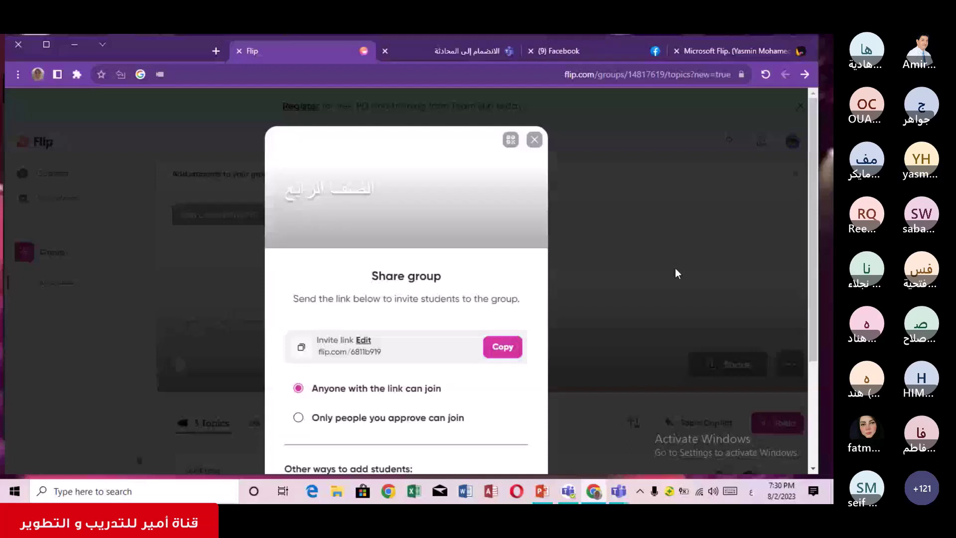
left_click(674, 268)
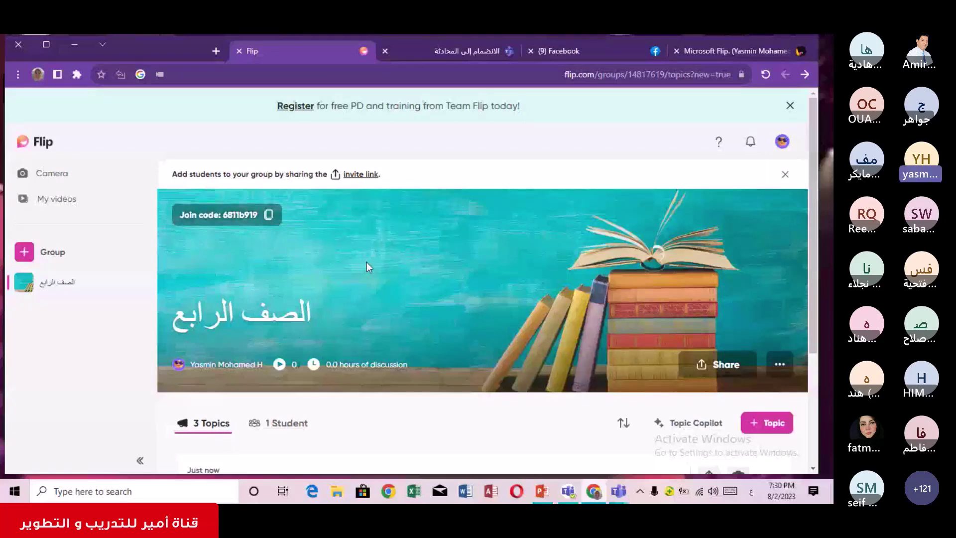
Reopen the new group's sharing options from its topics page and copy the invite link
left_click_drag(816, 186, 819, 211)
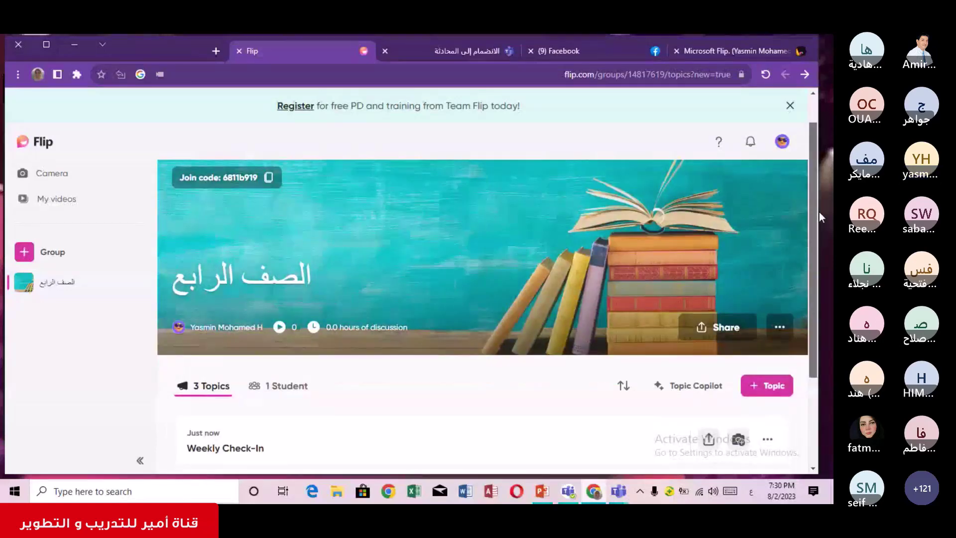
left_click_drag(820, 211, 823, 244)
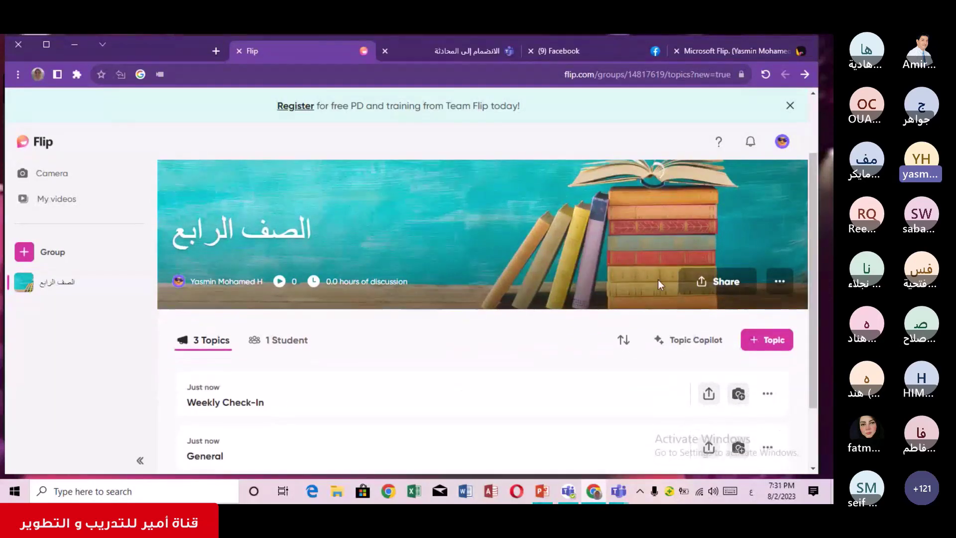
left_click(701, 286)
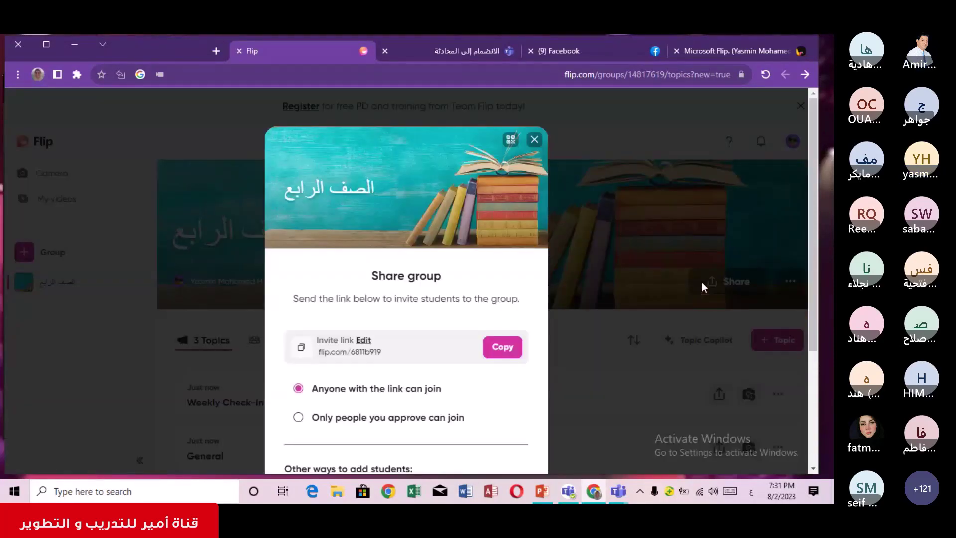
left_click_drag(814, 231, 811, 289)
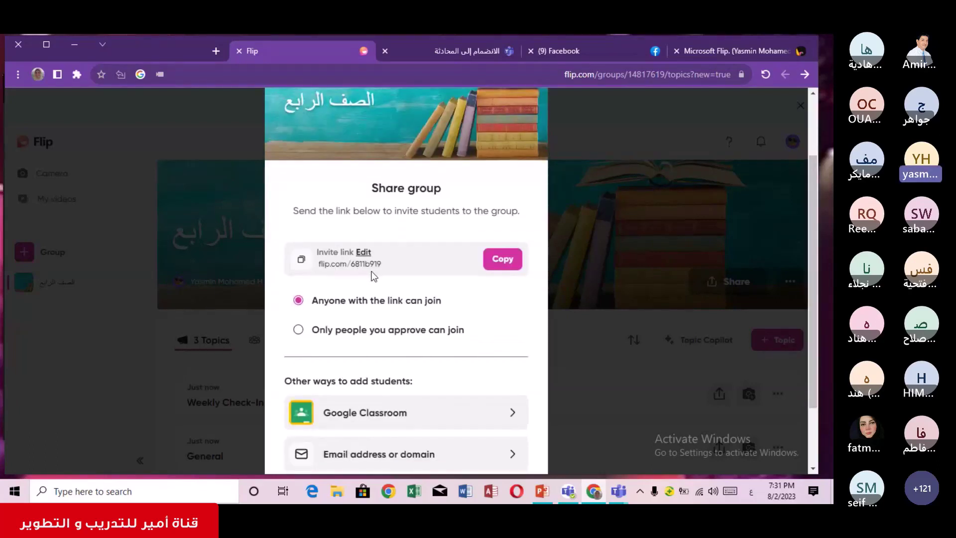
left_click(501, 261)
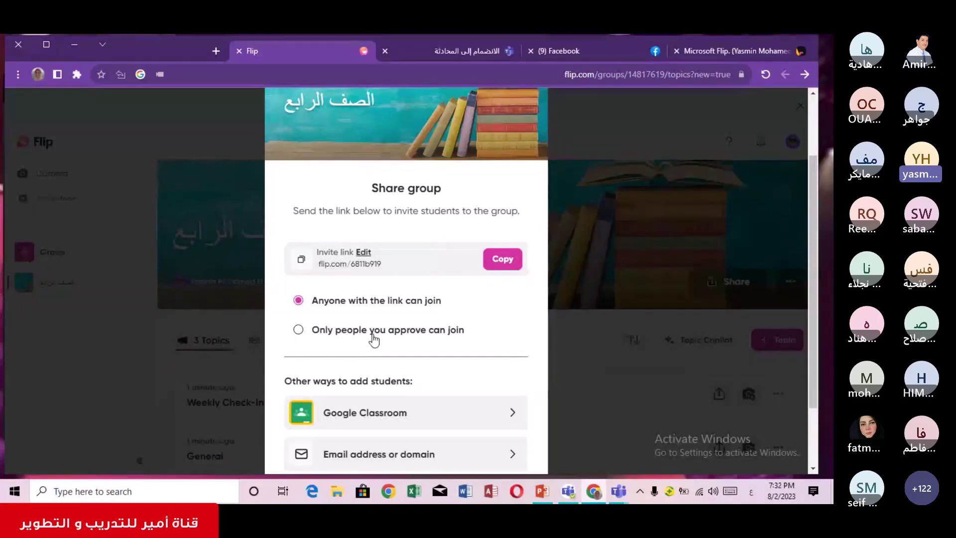
left_click(504, 258)
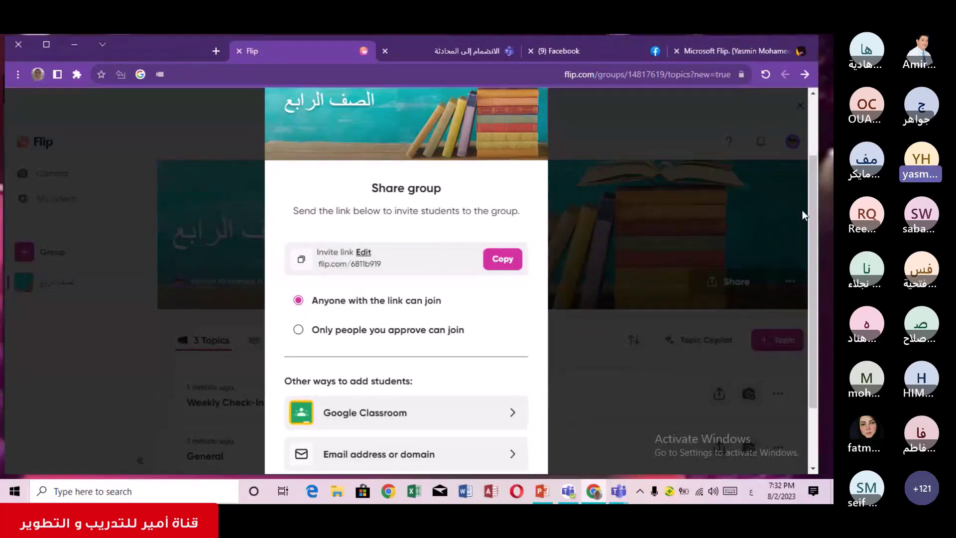
Review the other ways to add students, opening the Google Classroom option and returning to the sharing options
left_click_drag(815, 208, 811, 262)
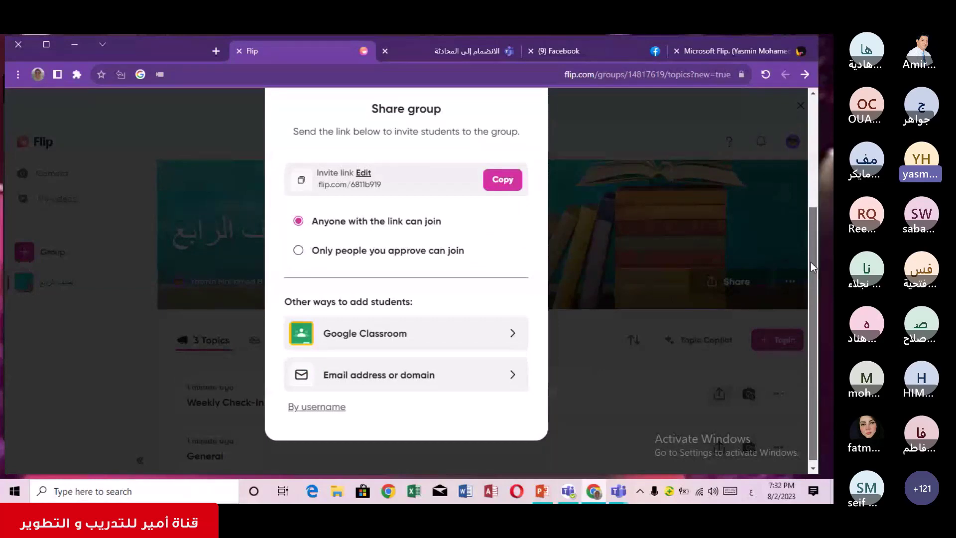
left_click_drag(810, 262, 811, 266)
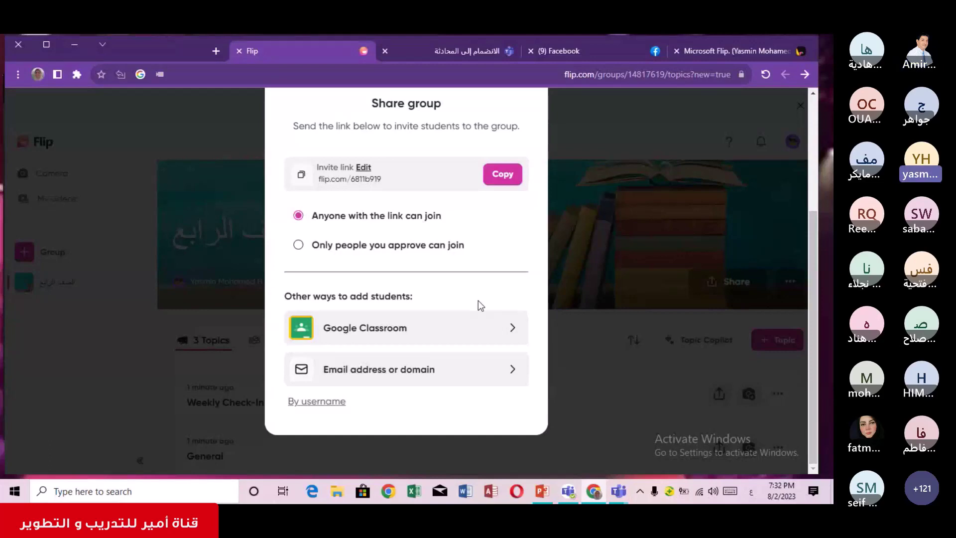
left_click(513, 328)
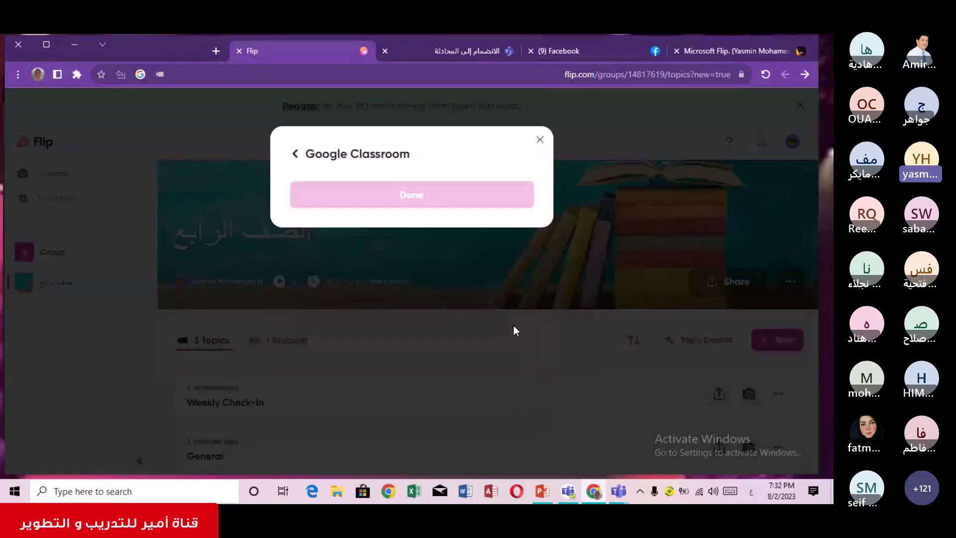
left_click(296, 154)
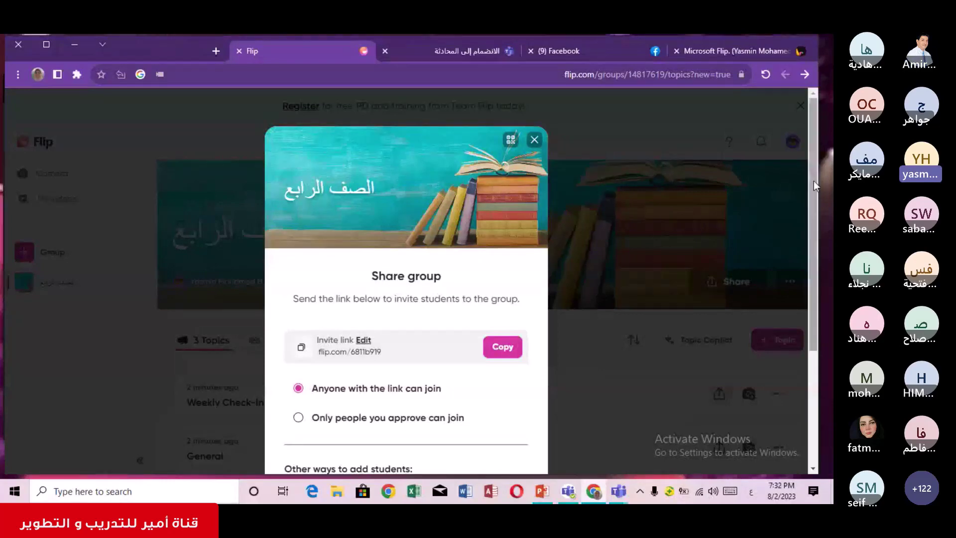
left_click_drag(814, 180, 796, 333)
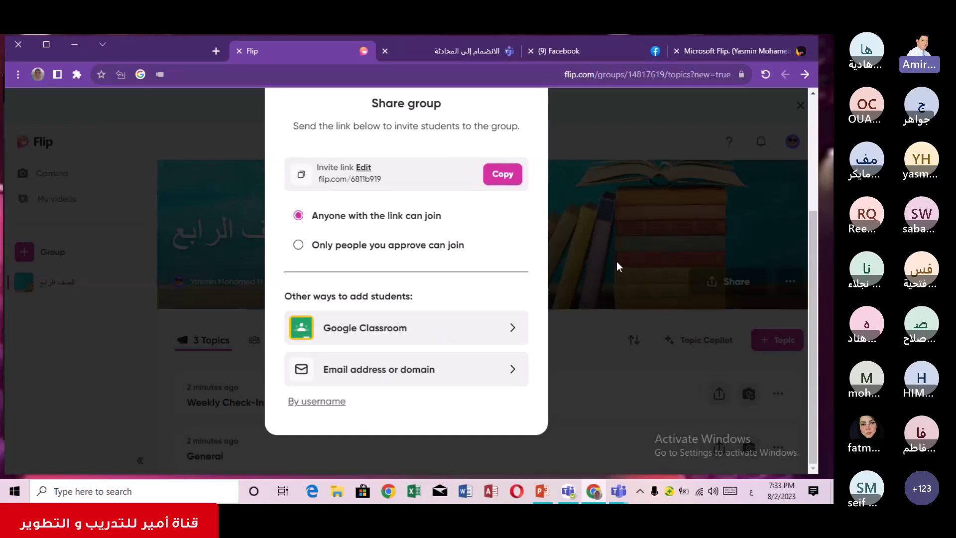
Copy the group's invite link, switch to the Microsoft Teams meeting and send the link in the meeting chat
left_click_drag(815, 276, 814, 226)
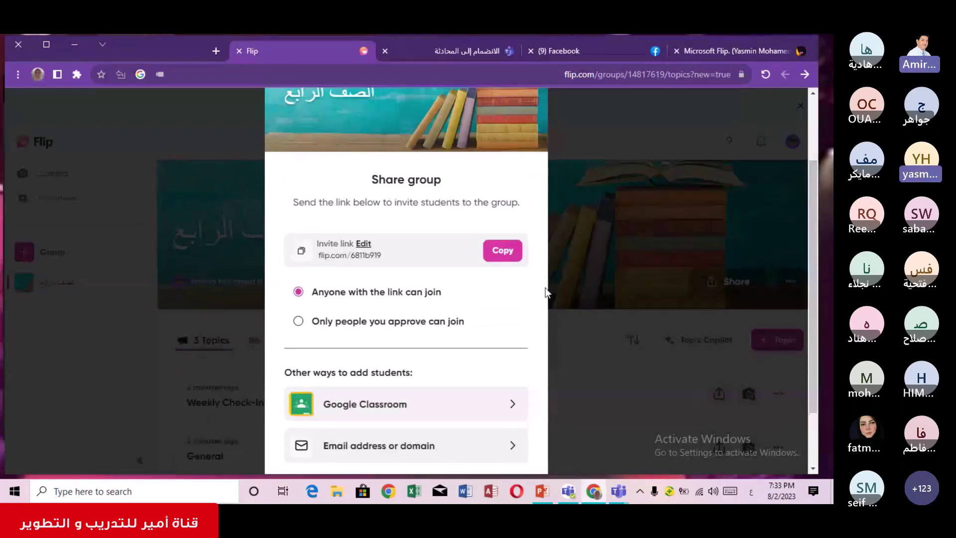
left_click(505, 253)
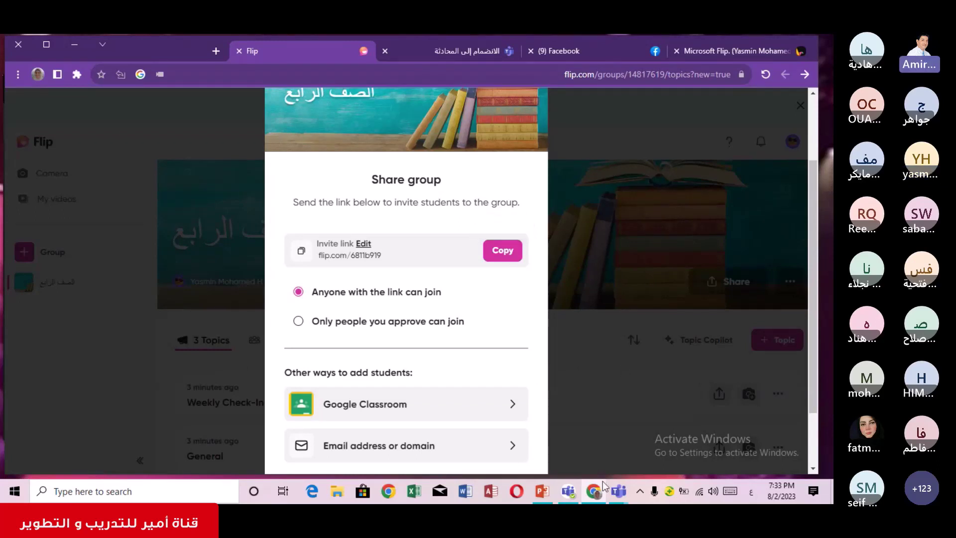
mouse_move(572, 498)
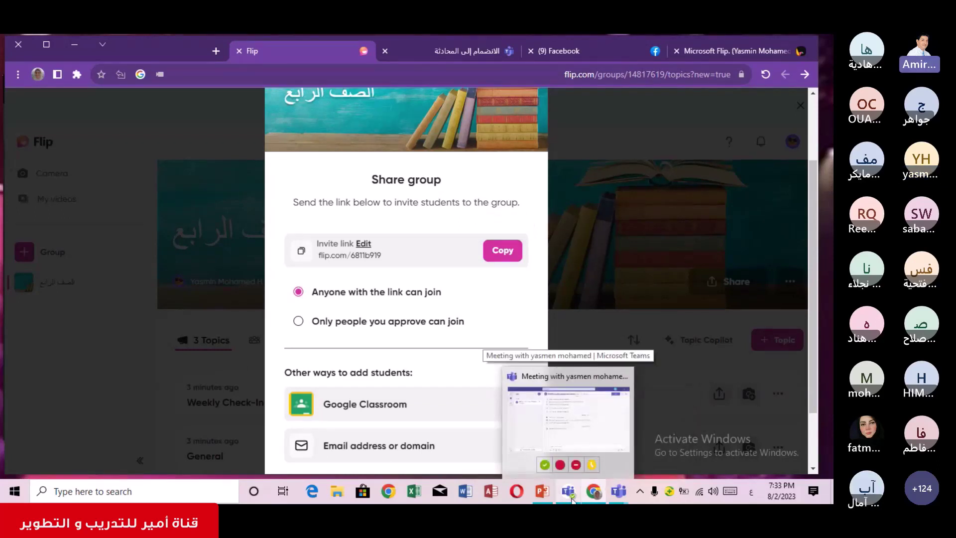
mouse_move(618, 493)
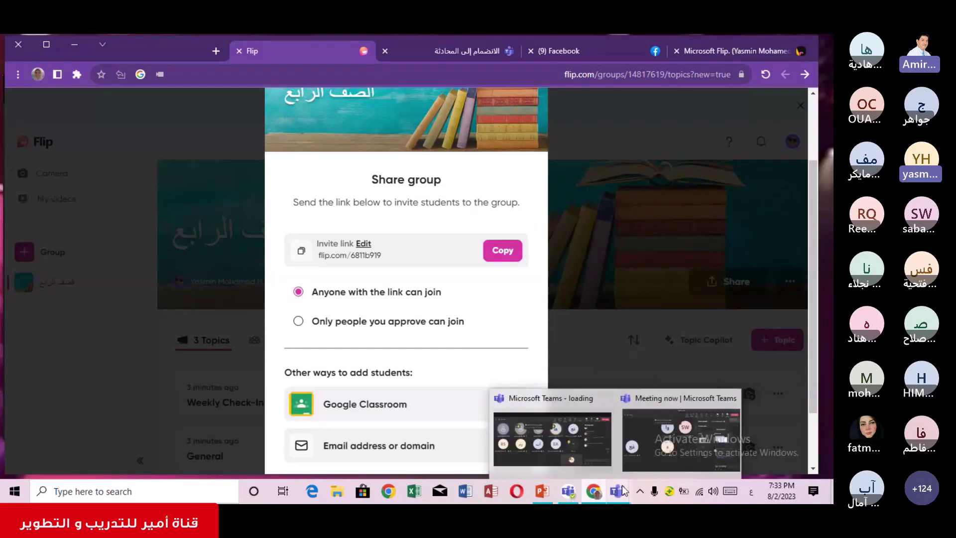
left_click(594, 453)
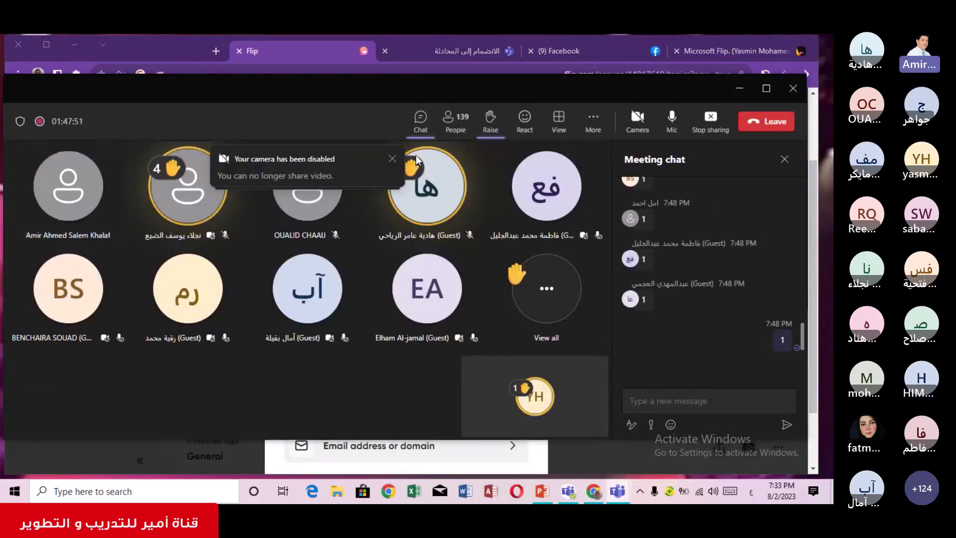
left_click(683, 401)
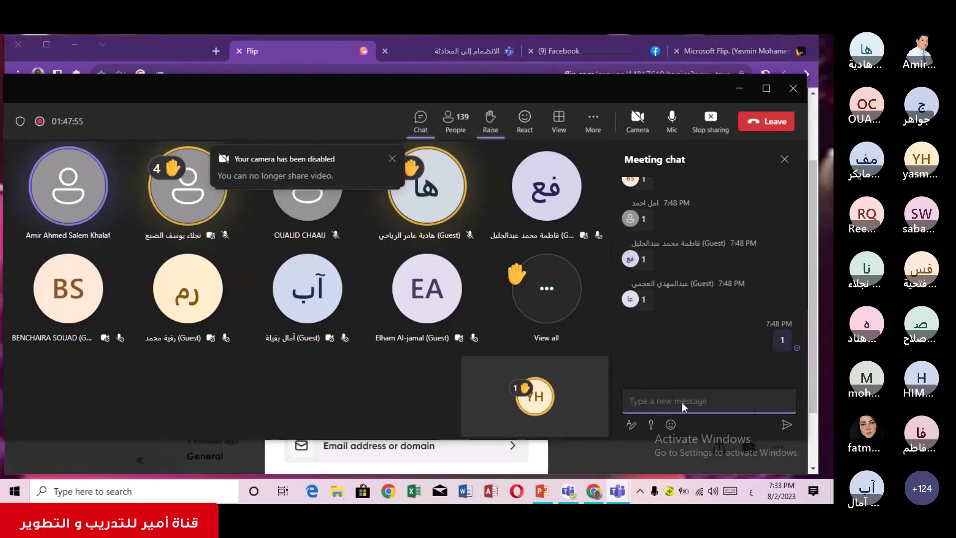
right_click(683, 402)
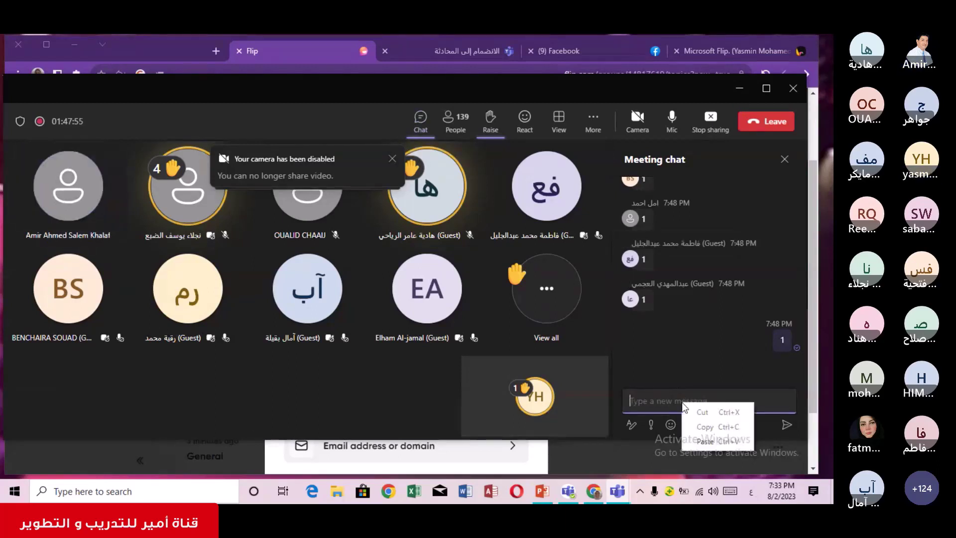
left_click(705, 441)
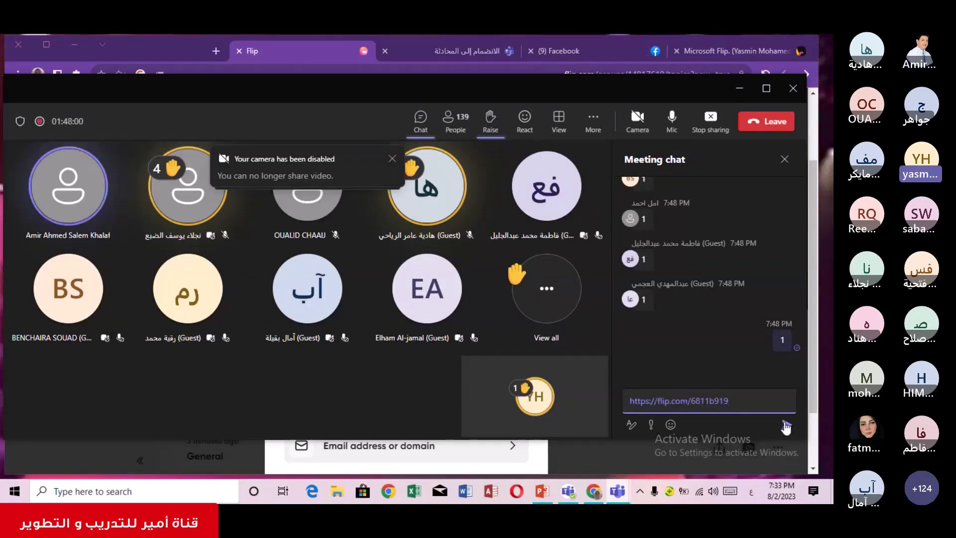
left_click(785, 427)
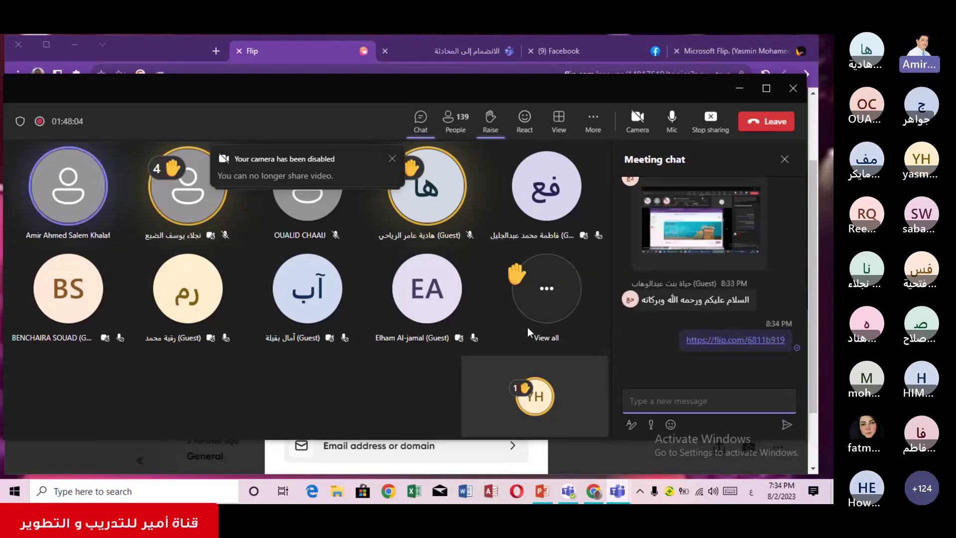
Switch back to Flip in the browser and close the group's share dialog
left_click(317, 55)
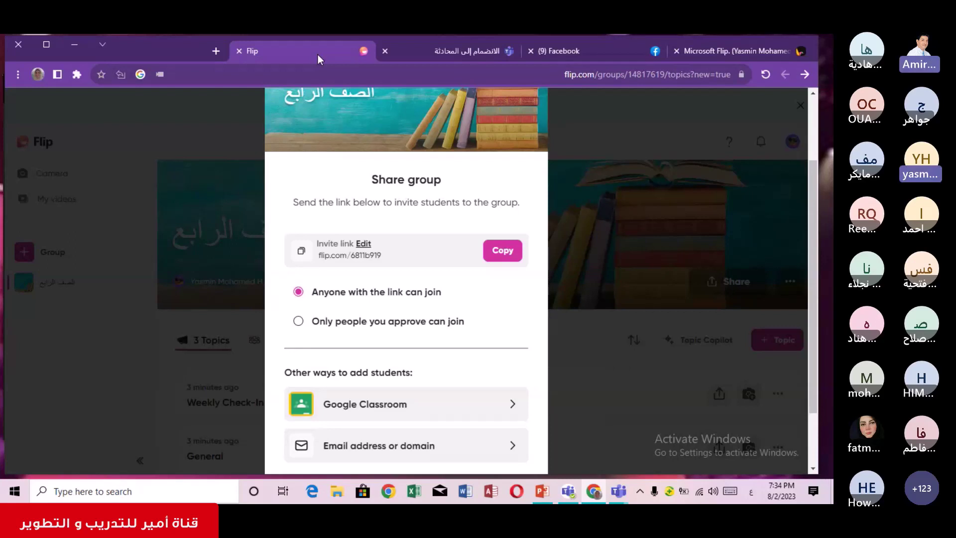
left_click(629, 136)
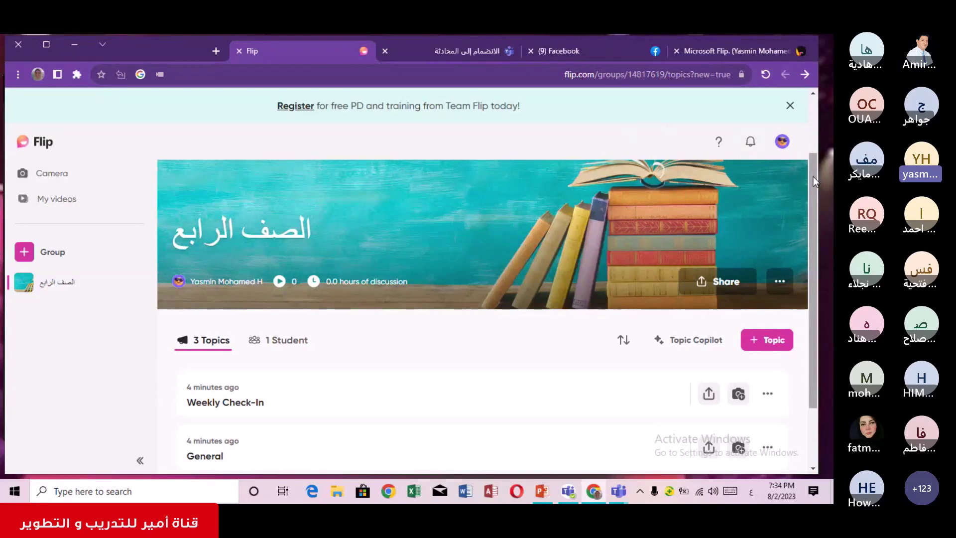
Examine the الصف الرابع group page, including its cover, join code and the list of ready-made topics
left_click_drag(814, 176, 817, 271)
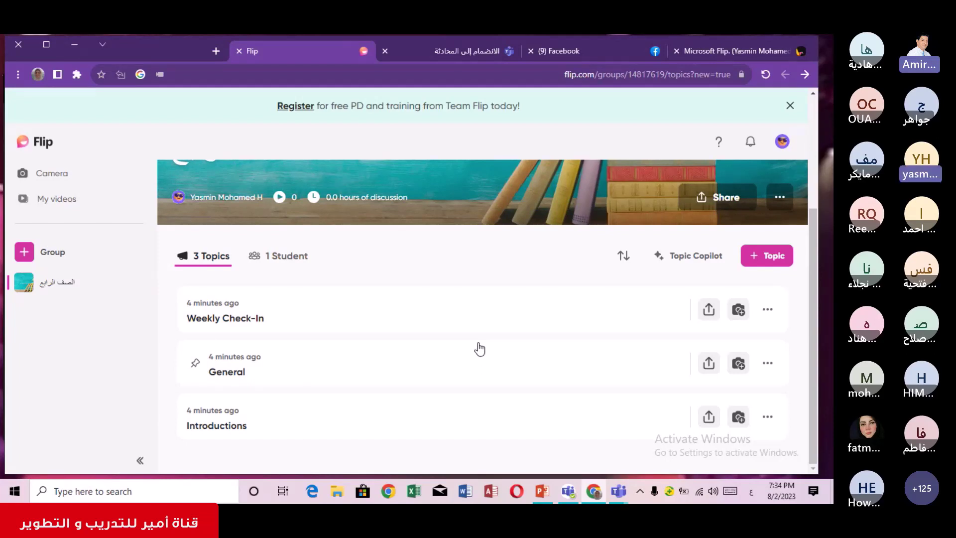
left_click(44, 286)
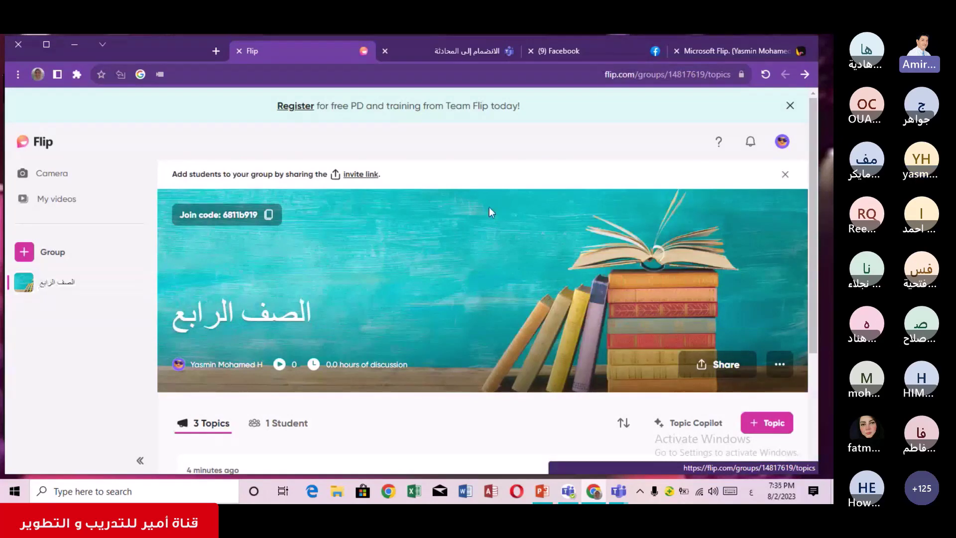
scroll(816, 279, "down", 3)
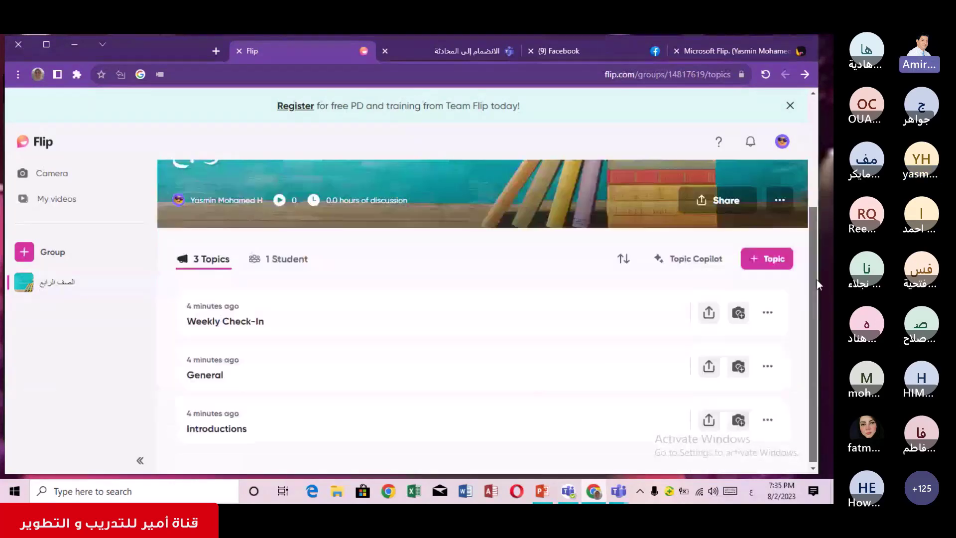
scroll(816, 280, "down", 1)
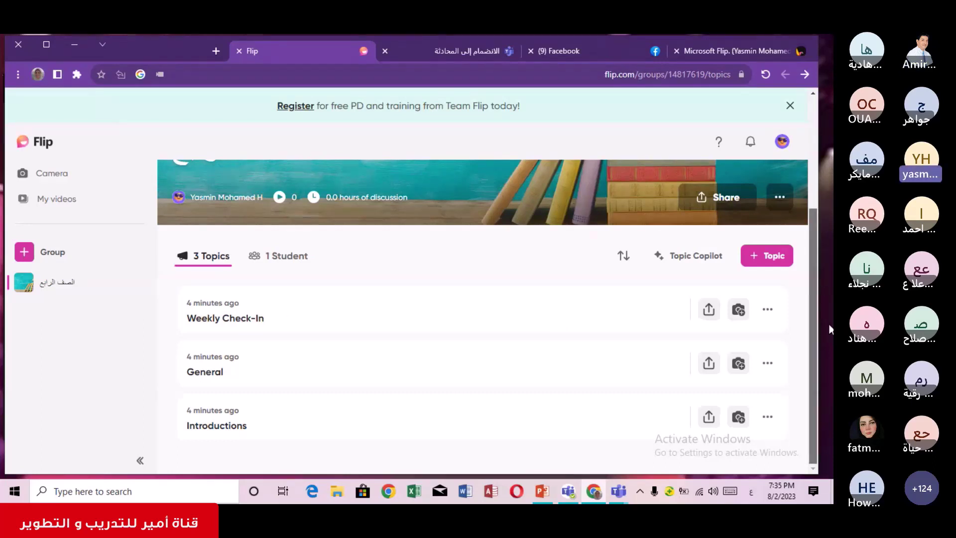
left_click_drag(814, 328, 814, 299)
scroll(810, 278, "up", 2)
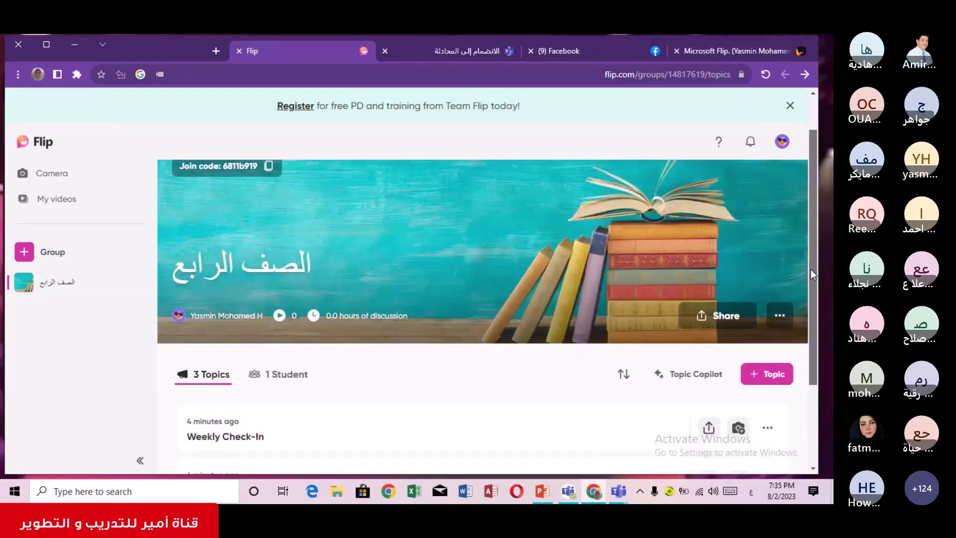
scroll(805, 257, "up", 1)
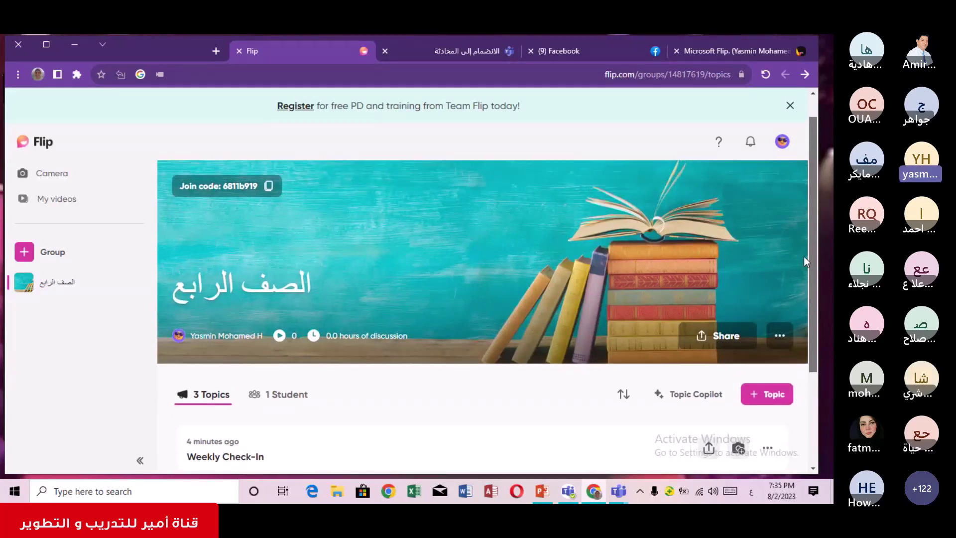
left_click_drag(803, 255, 808, 412)
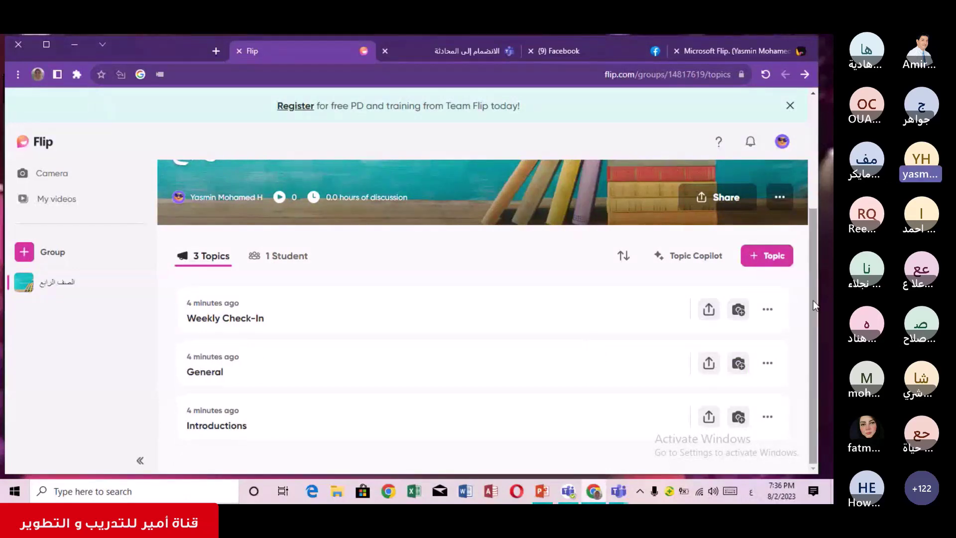
left_click_drag(814, 300, 804, 341)
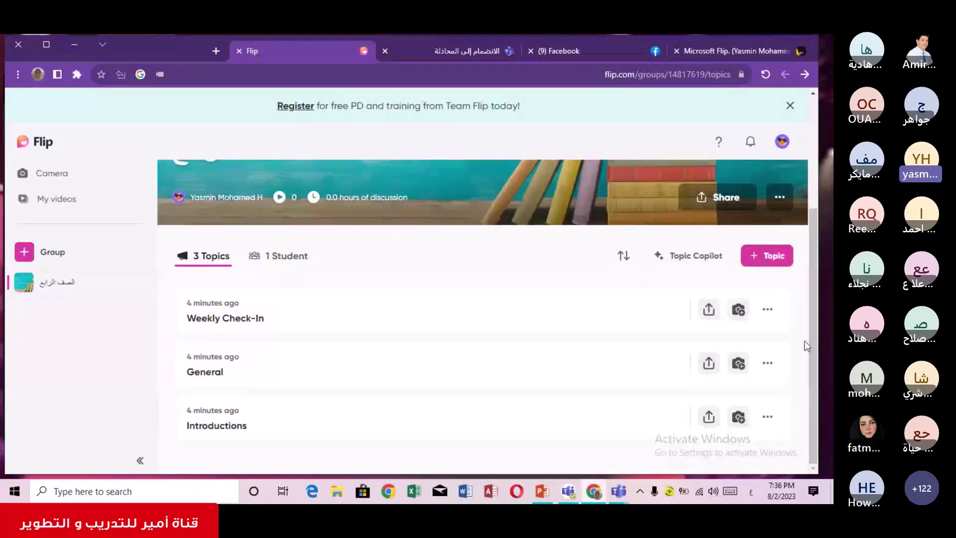
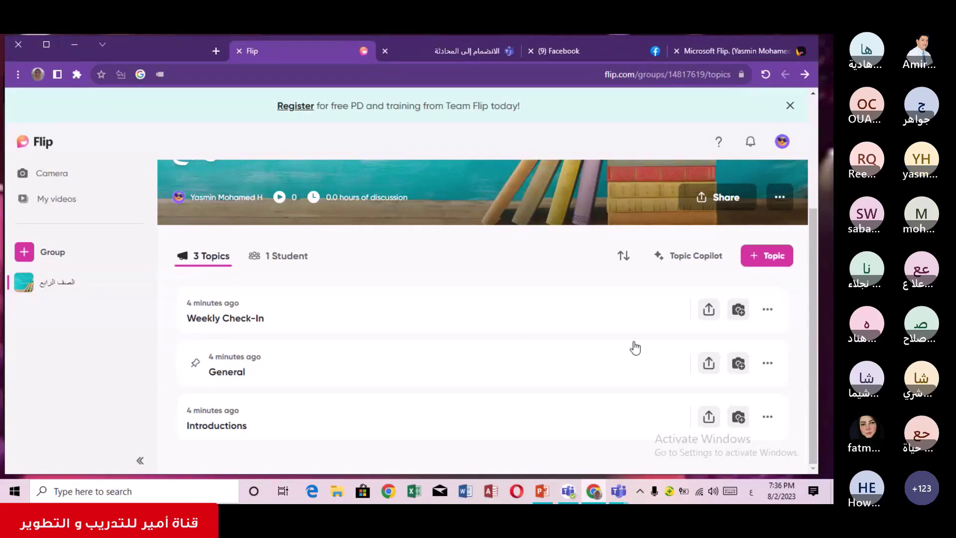
View the sharing options of the Weekly Check-In topic and return to the topic list
left_click(705, 312)
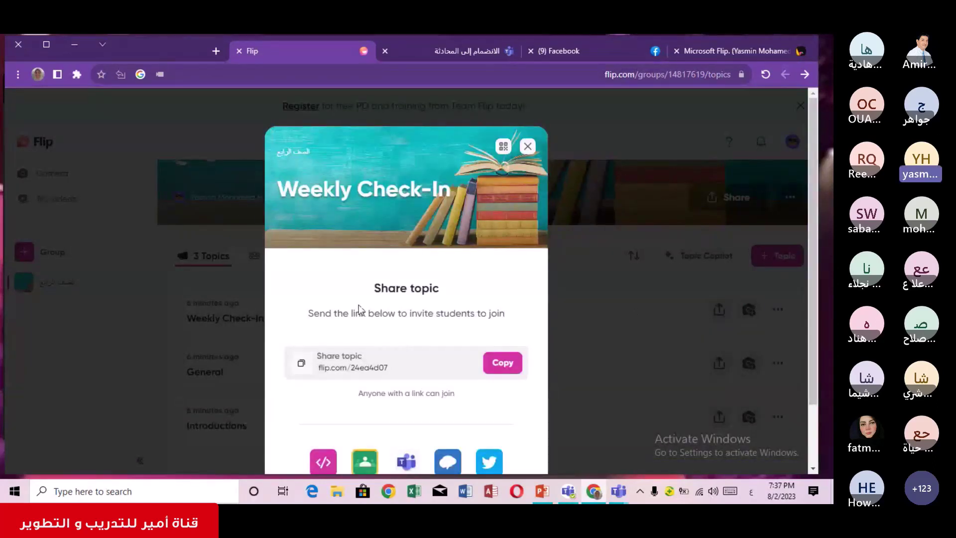
left_click(528, 147)
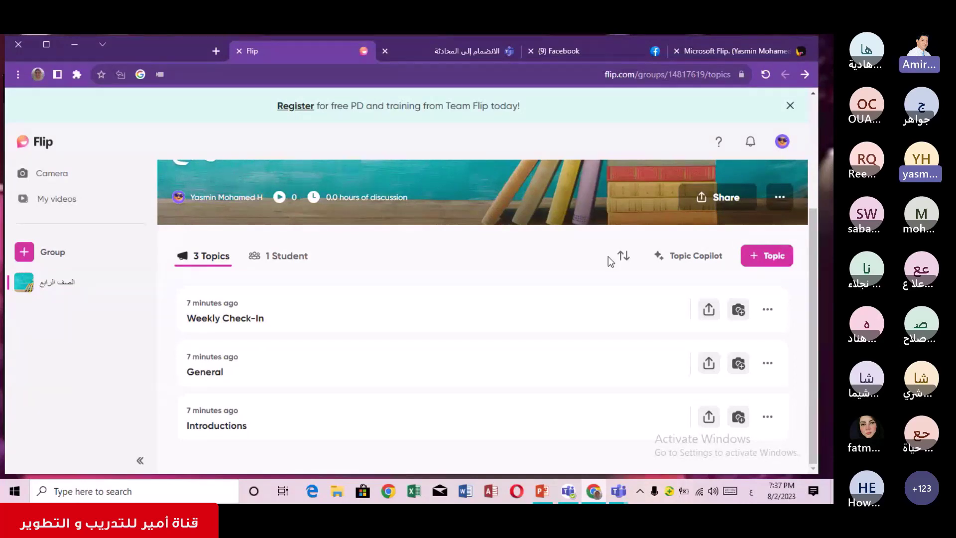
Start creating a new topic in the group and go to its optional description
left_click(765, 264)
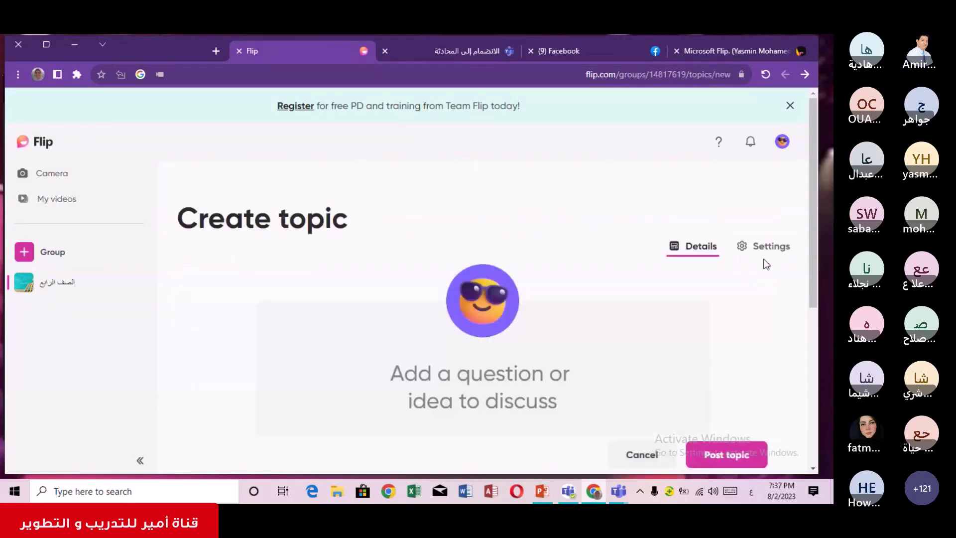
left_click_drag(815, 217, 811, 373)
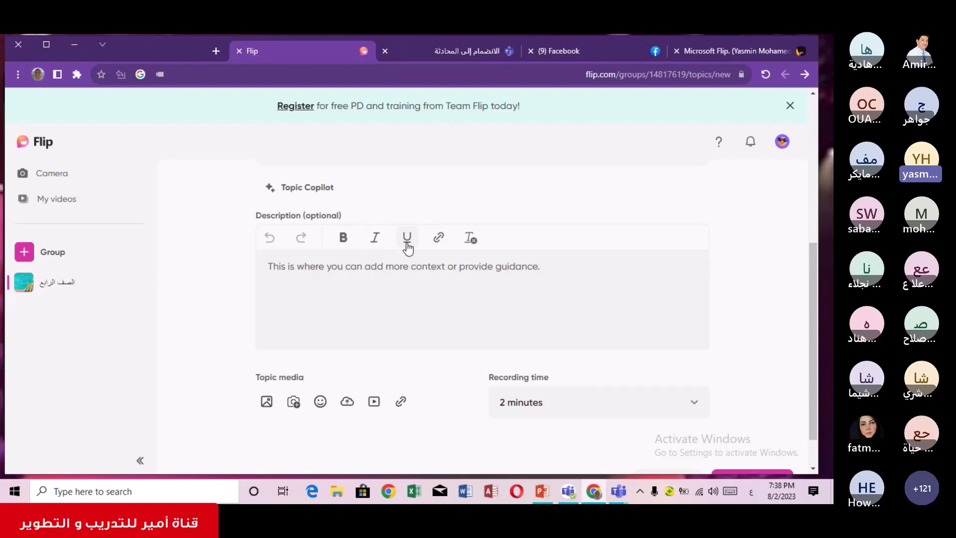
left_click(417, 286)
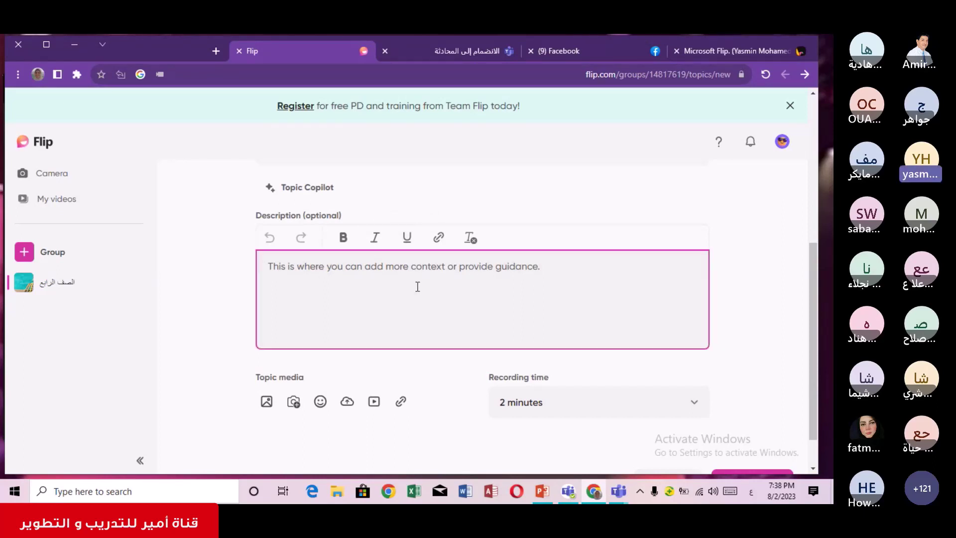
key("ctrl+shift")
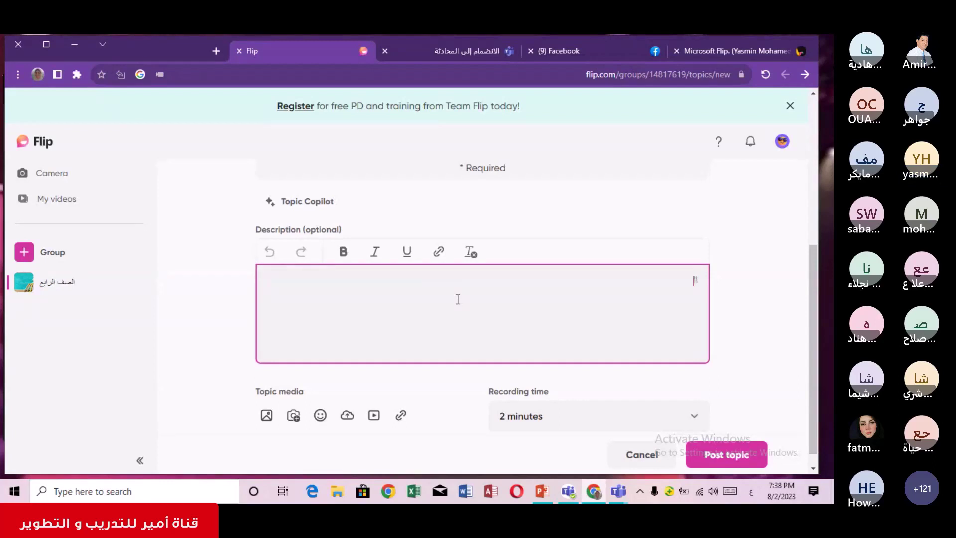
key("BackSpace")
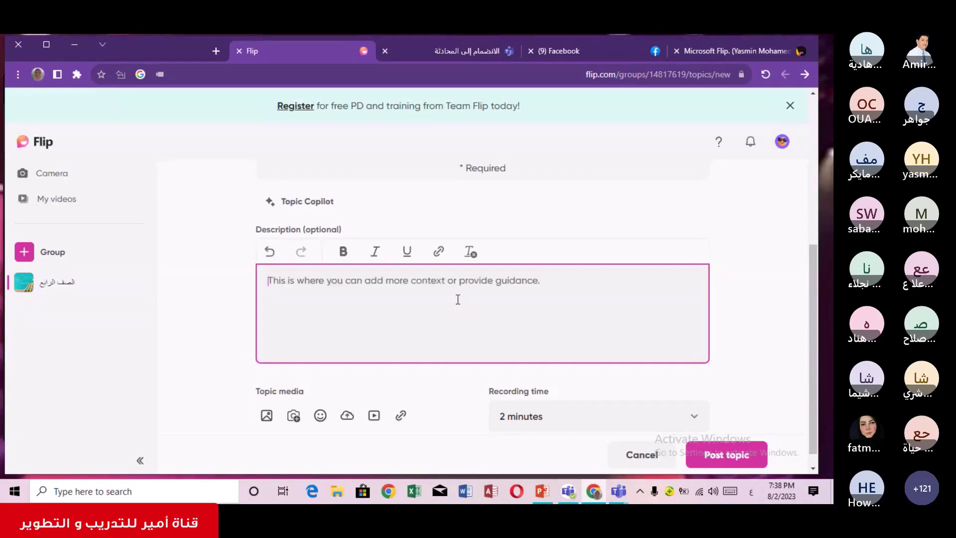
key("alt+shift")
type("Hi")
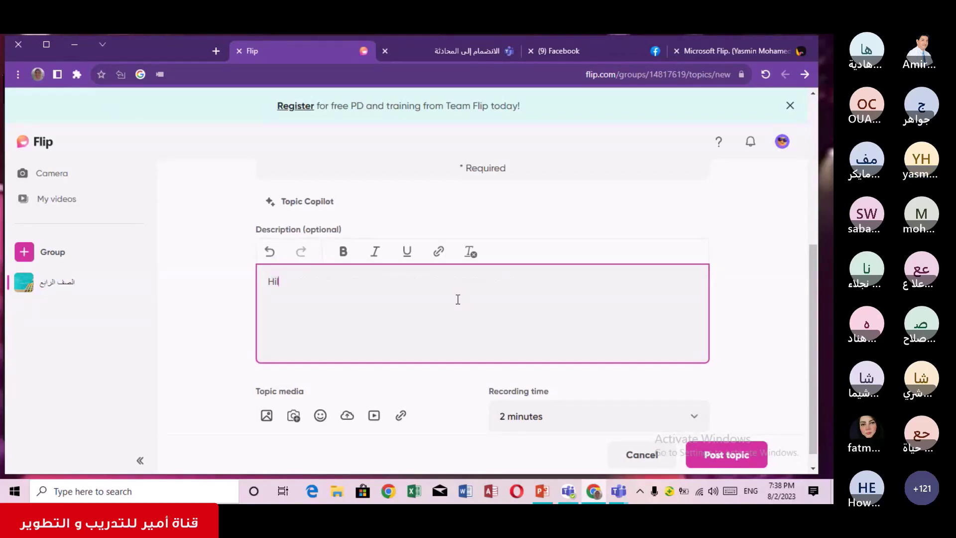
type("ldm")
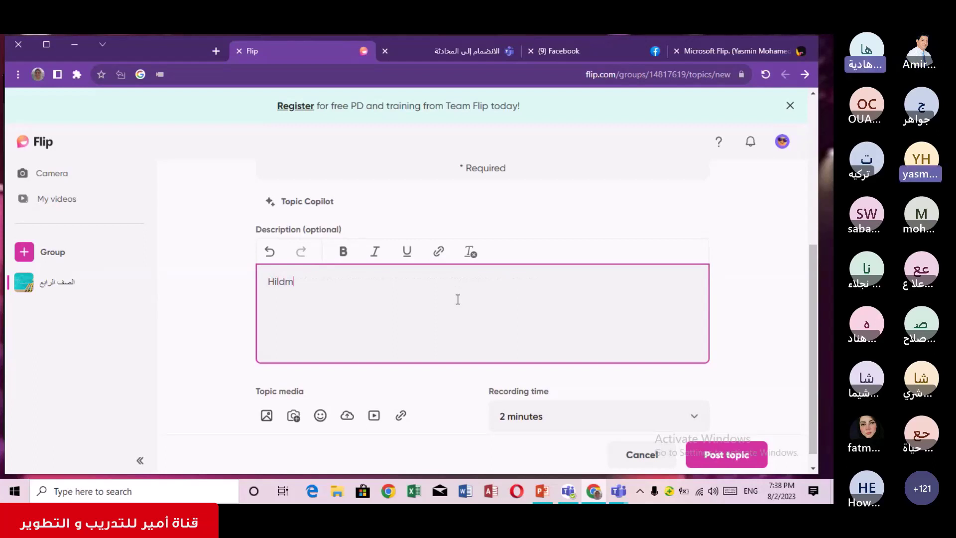
key("BackSpace")
key("BackSpace")
key("BackSpace")
key("BackSpace")
key("BackSpace")
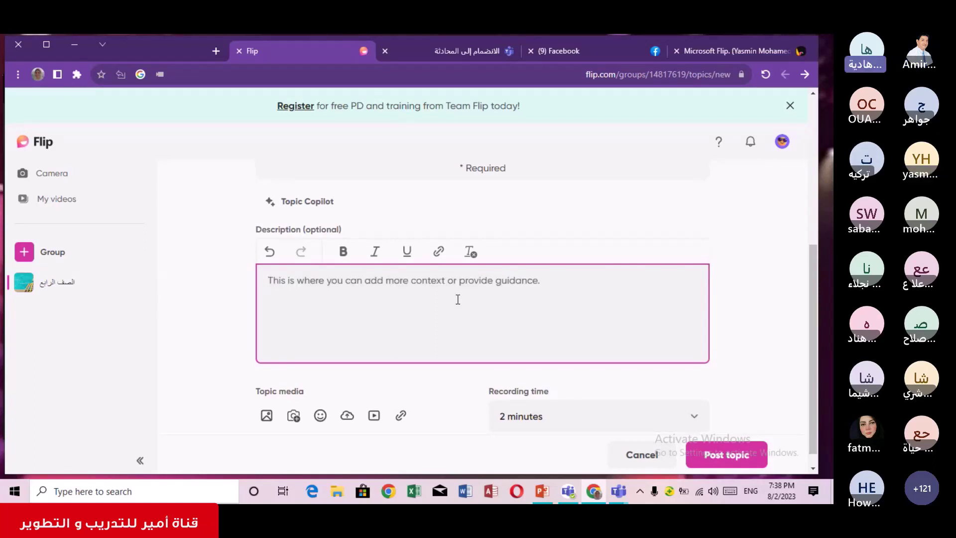
Write the Arabic text "أهمية القراءة" as the new topic's description
key("alt+shift")
type("أه")
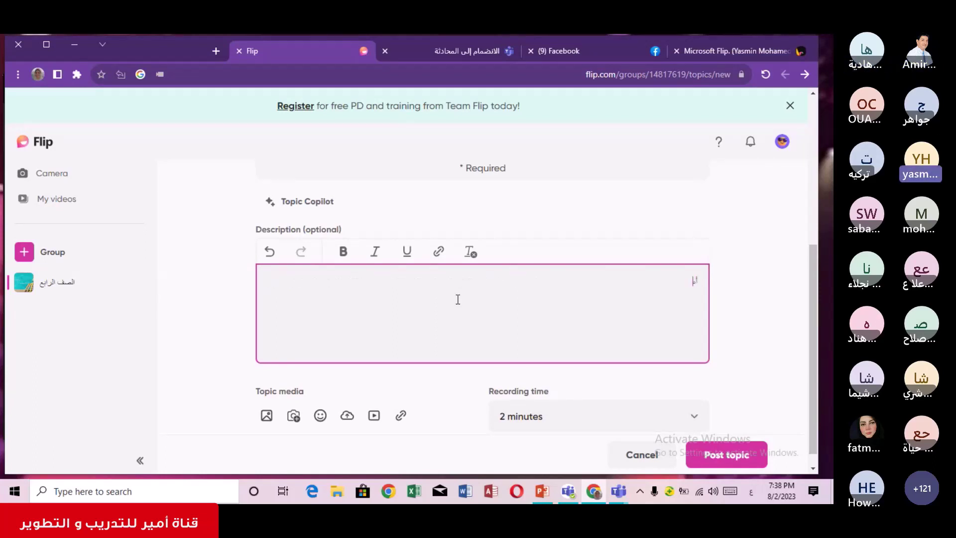
type("مية")
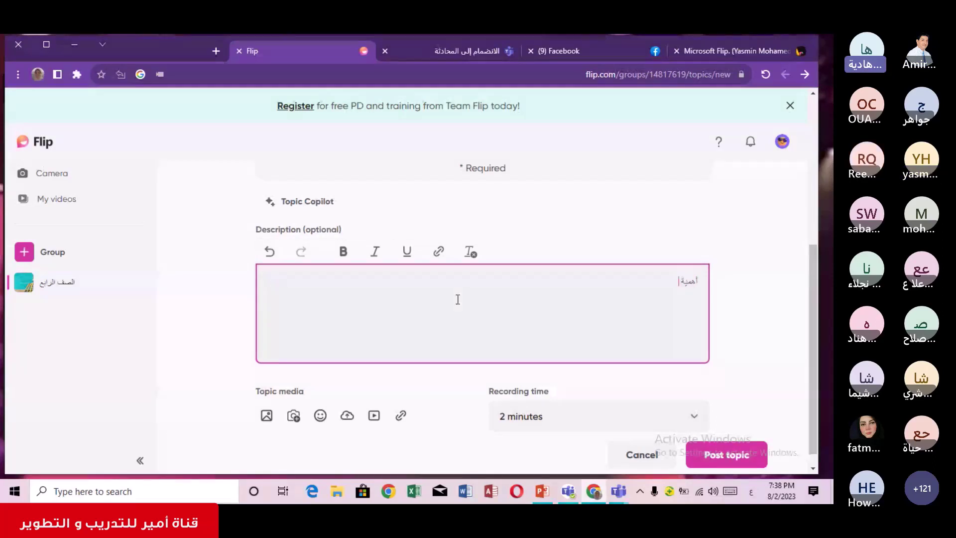
type(" القراءة")
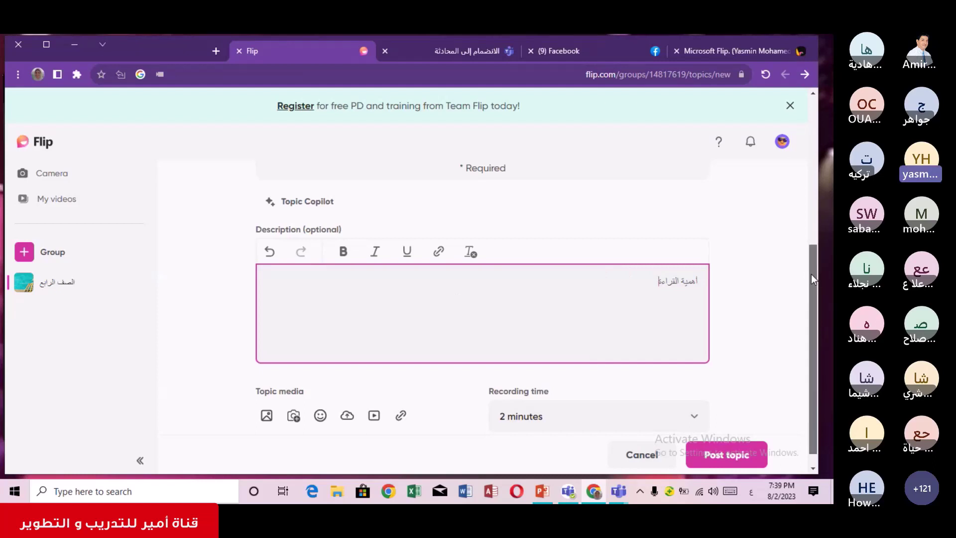
Upload the image "images (1)kk" as the topic media and save it with the default crop
left_click_drag(811, 273, 810, 395)
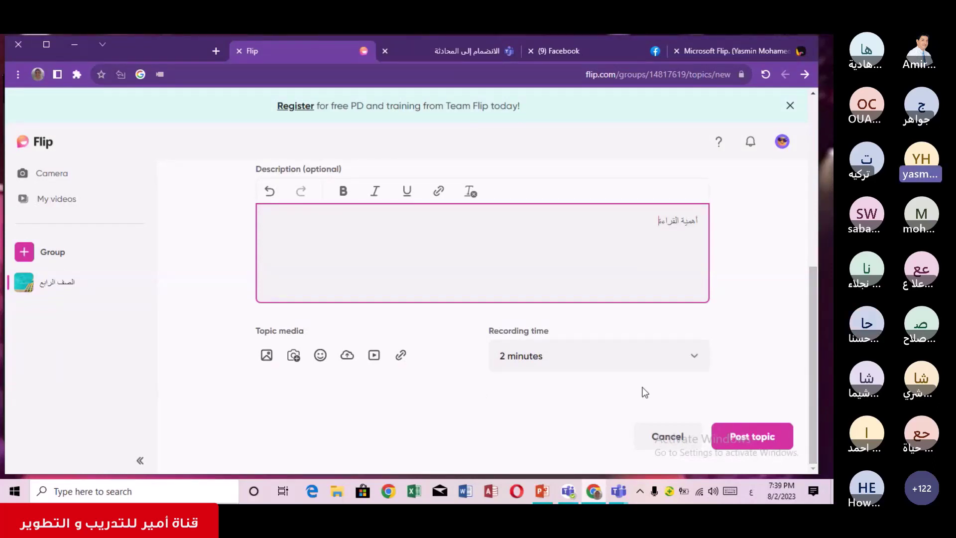
left_click(267, 356)
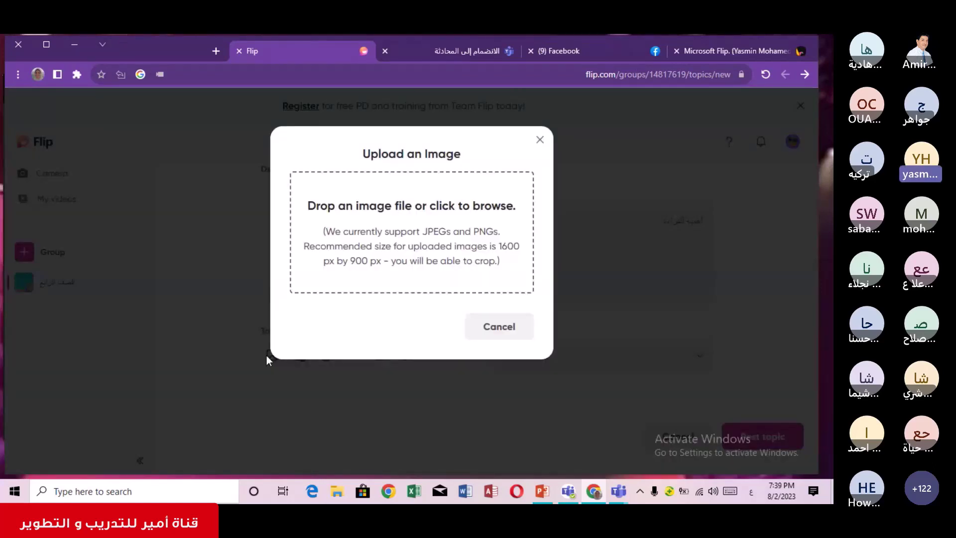
left_click(373, 227)
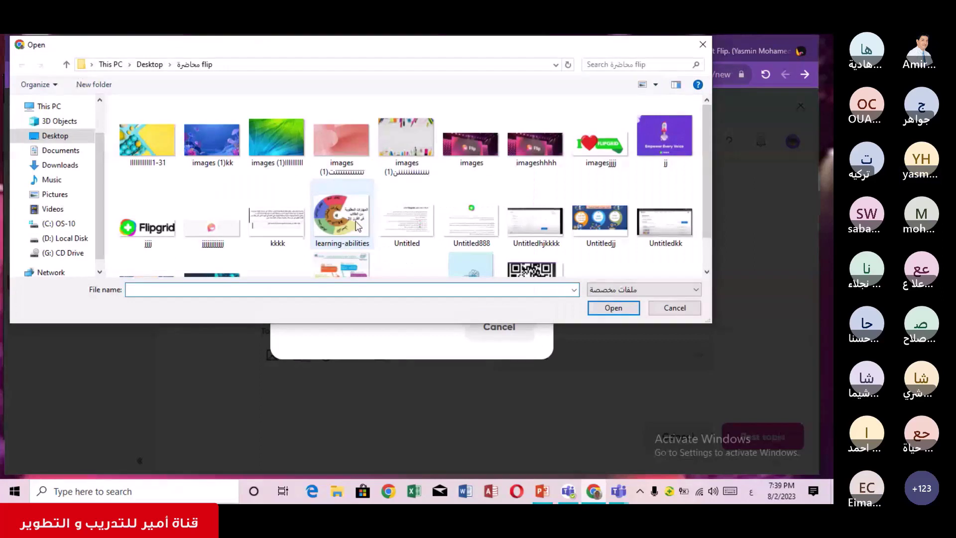
left_click(196, 147)
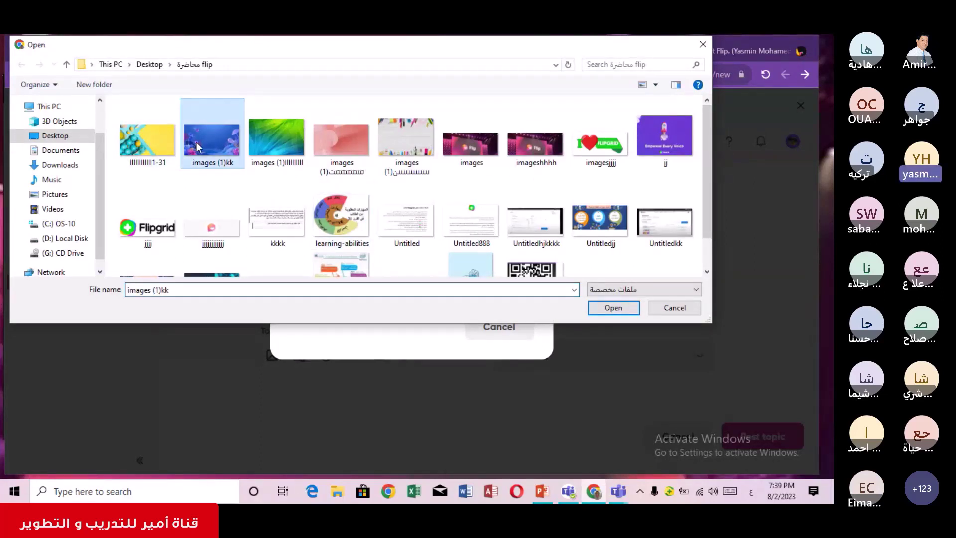
left_click(623, 311)
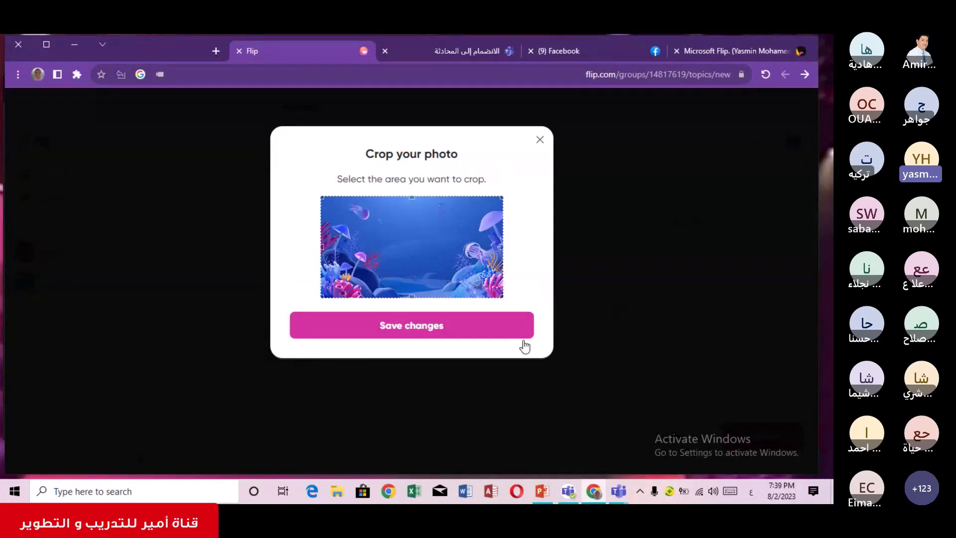
left_click(434, 326)
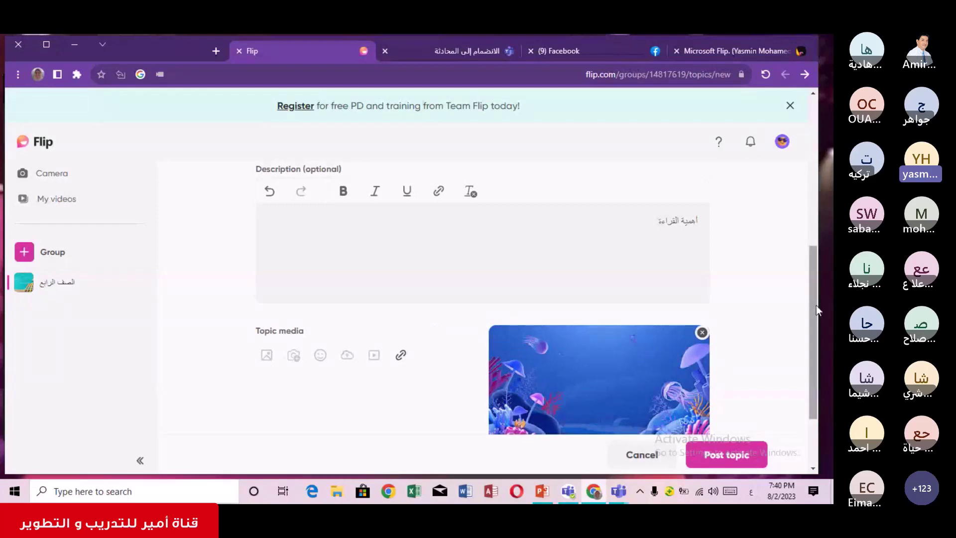
Try to post the topic, and check the form's title and description fields for missing information
scroll(817, 305, "down", 2)
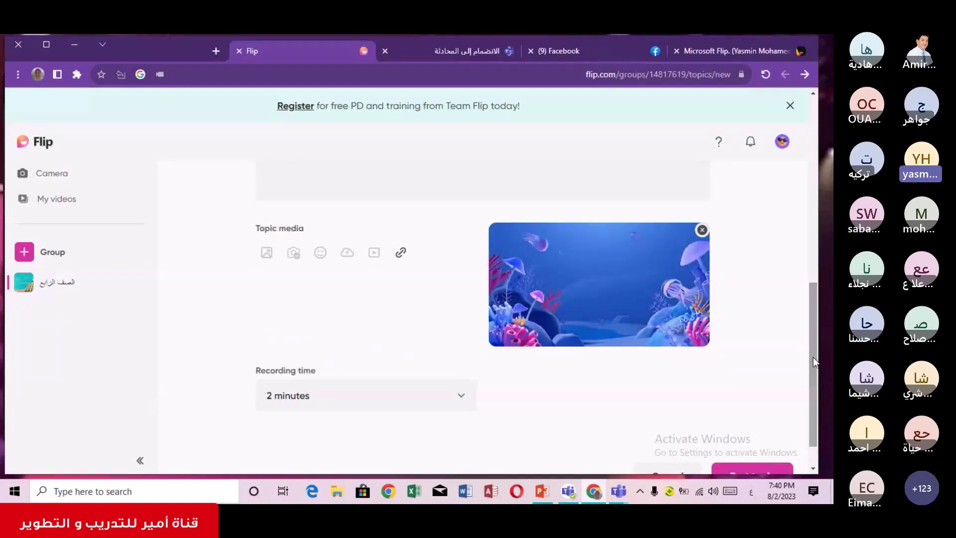
scroll(815, 378, "down", 1)
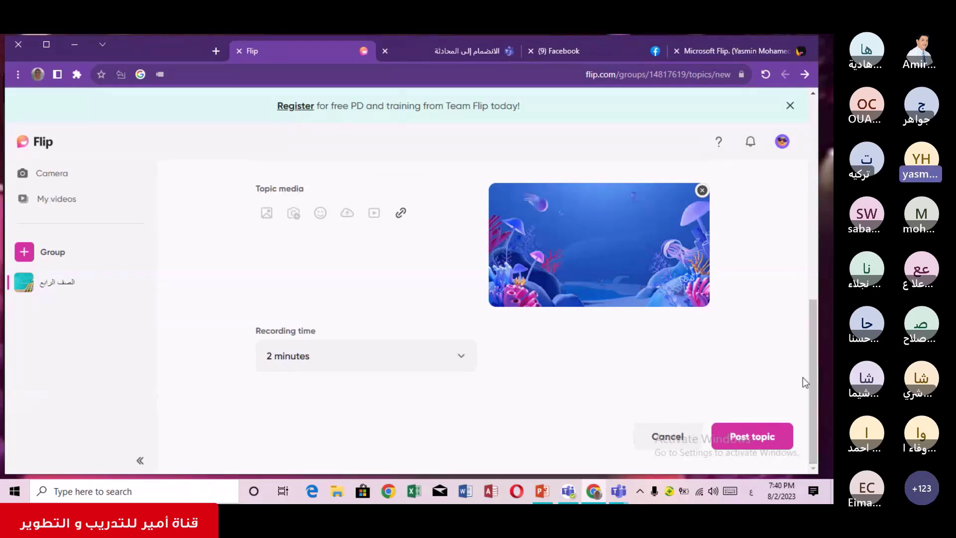
left_click(753, 436)
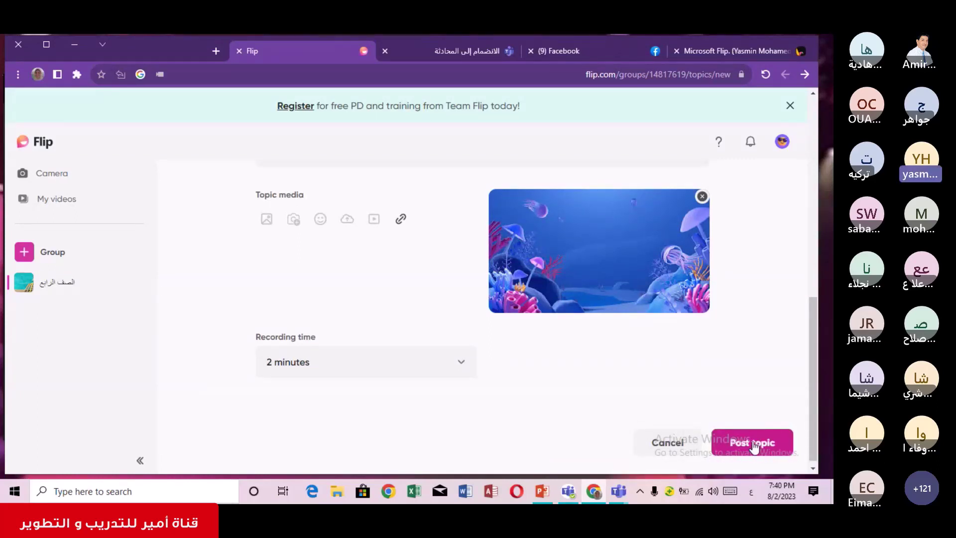
left_click(755, 446)
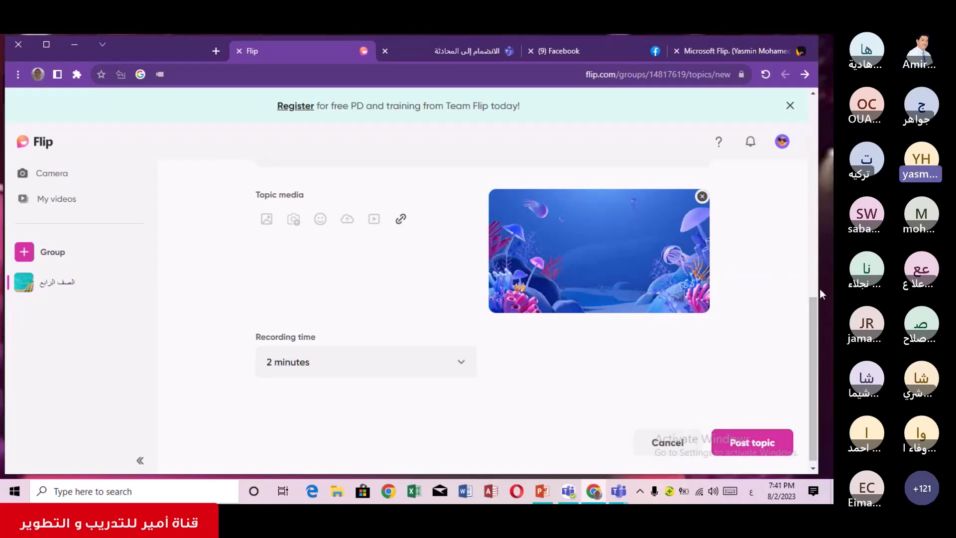
left_click_drag(819, 288, 824, 230)
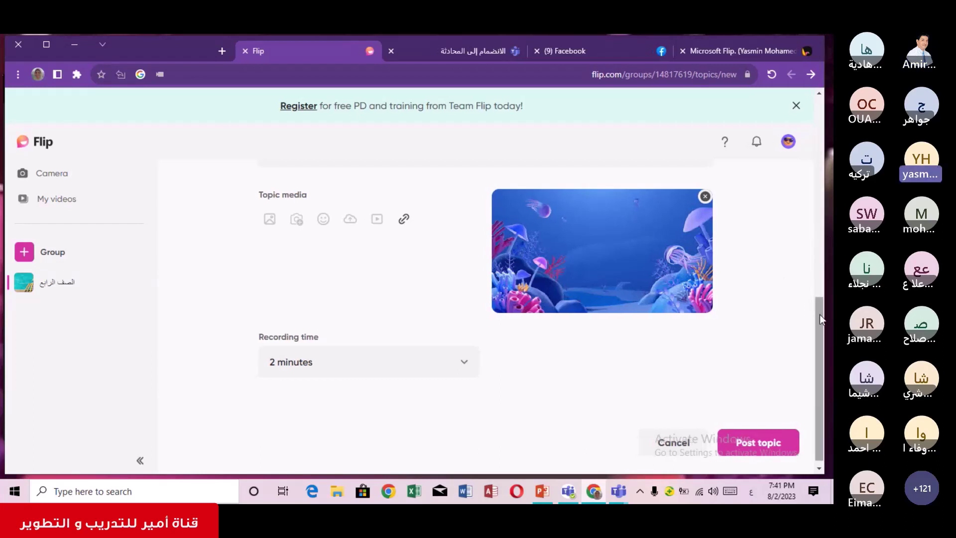
left_click_drag(819, 315, 825, 171)
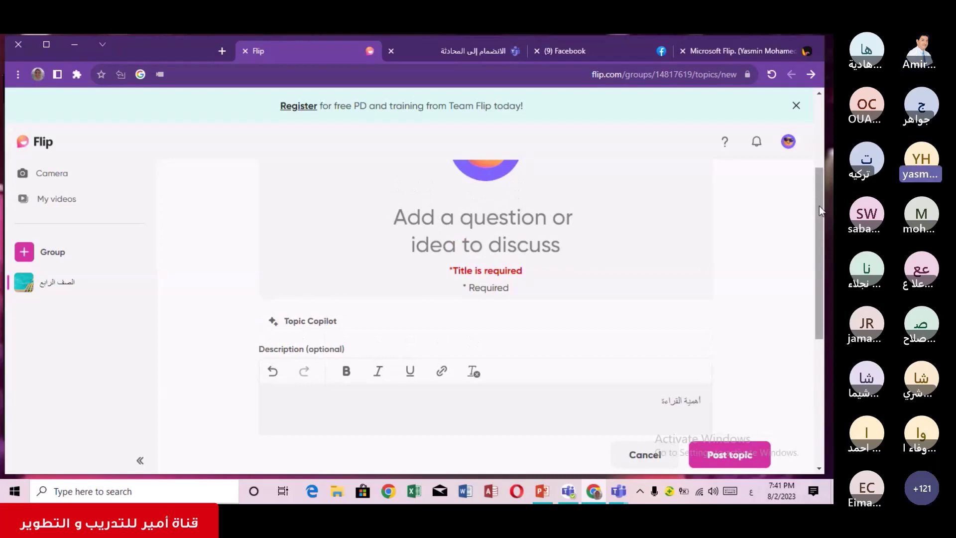
left_click_drag(819, 206, 816, 283)
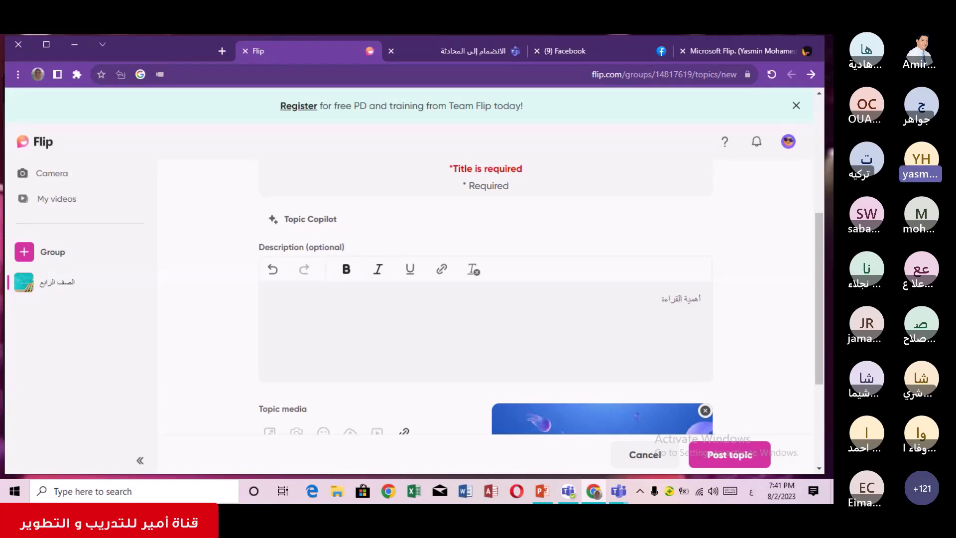
left_click_drag(819, 269, 805, 389)
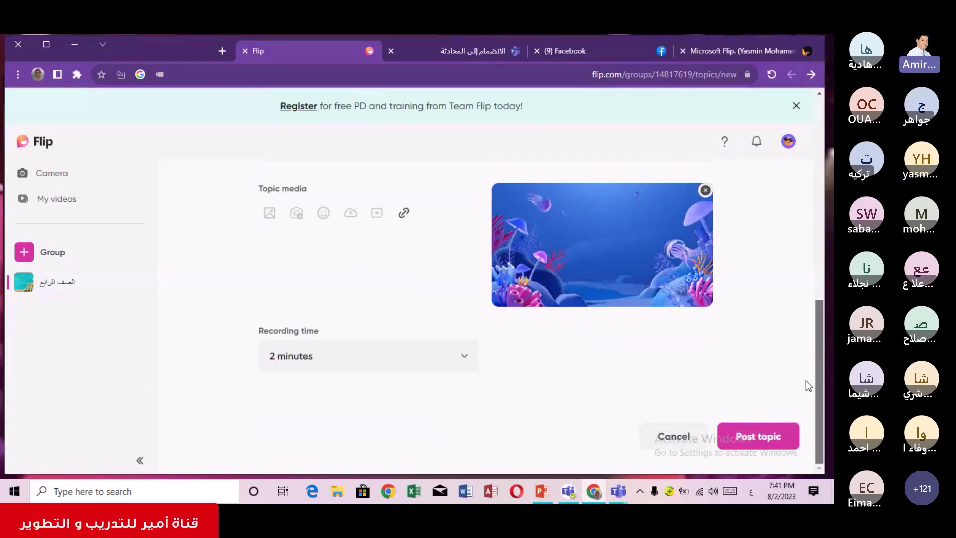
scroll(801, 329, "up", 2)
scroll(796, 299, "up", 5)
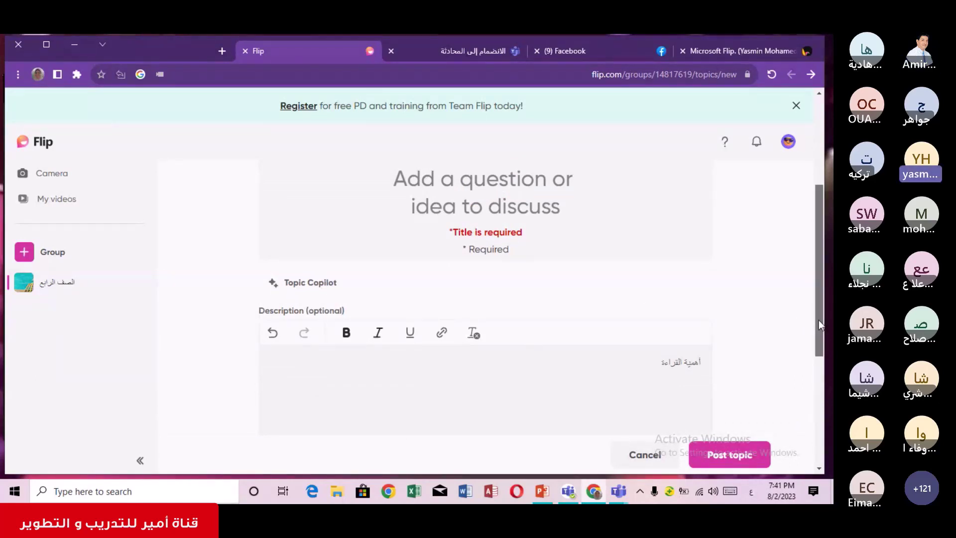
left_click_drag(818, 319, 805, 437)
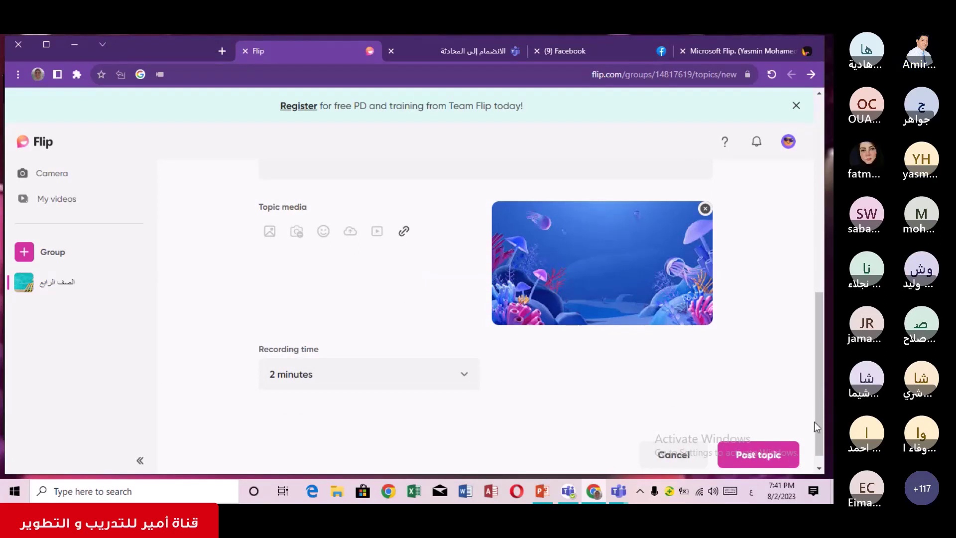
left_click_drag(822, 401, 817, 273)
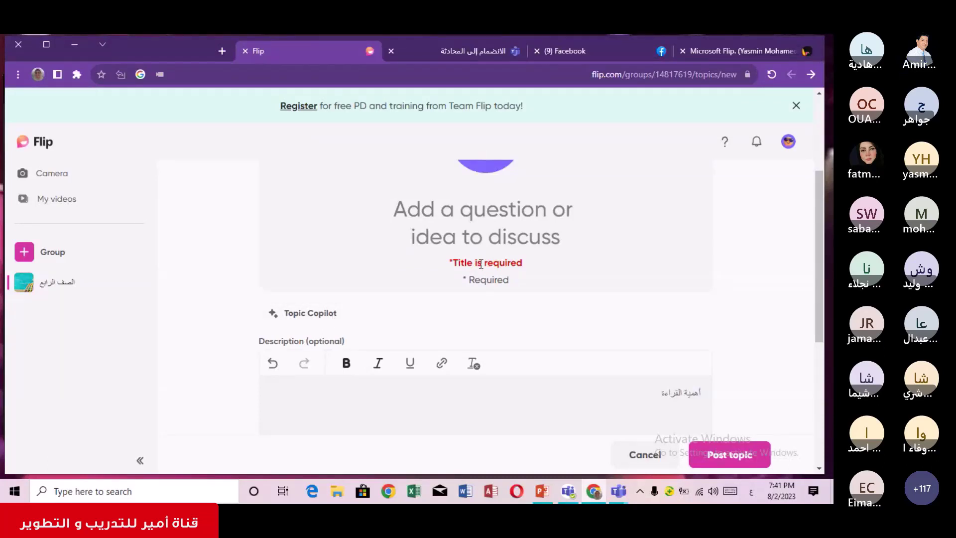
Enter the Arabic title "أهمية القراءة" for the new topic and post it
left_click(487, 210)
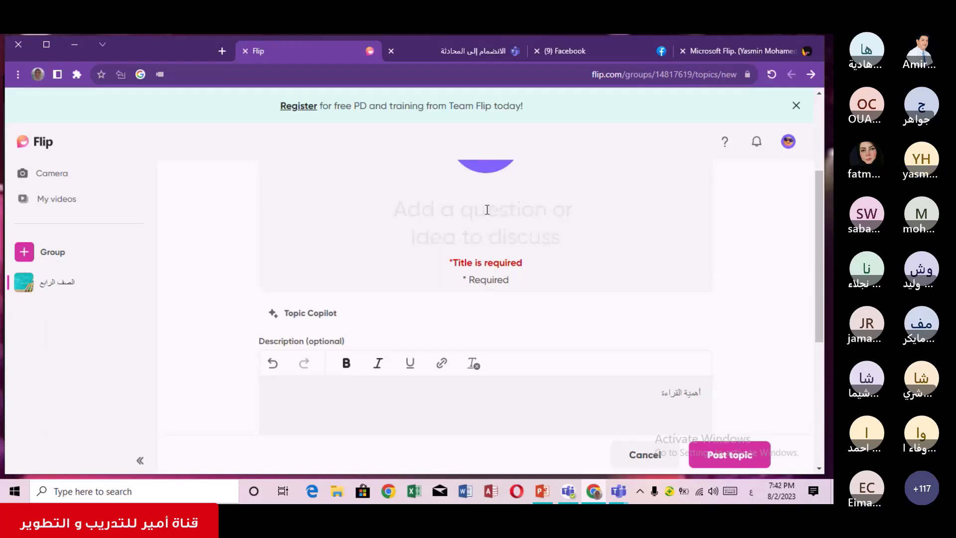
type("أ")
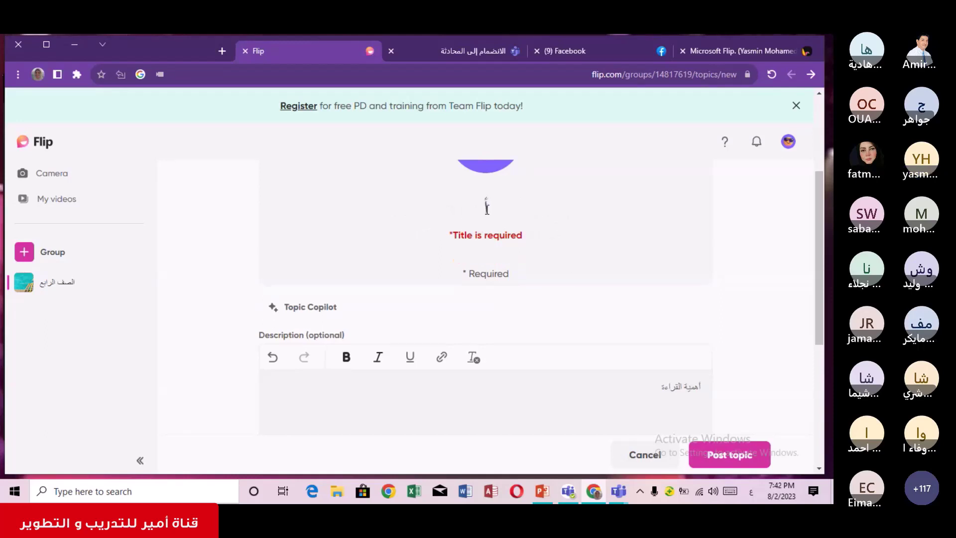
key("BackSpace")
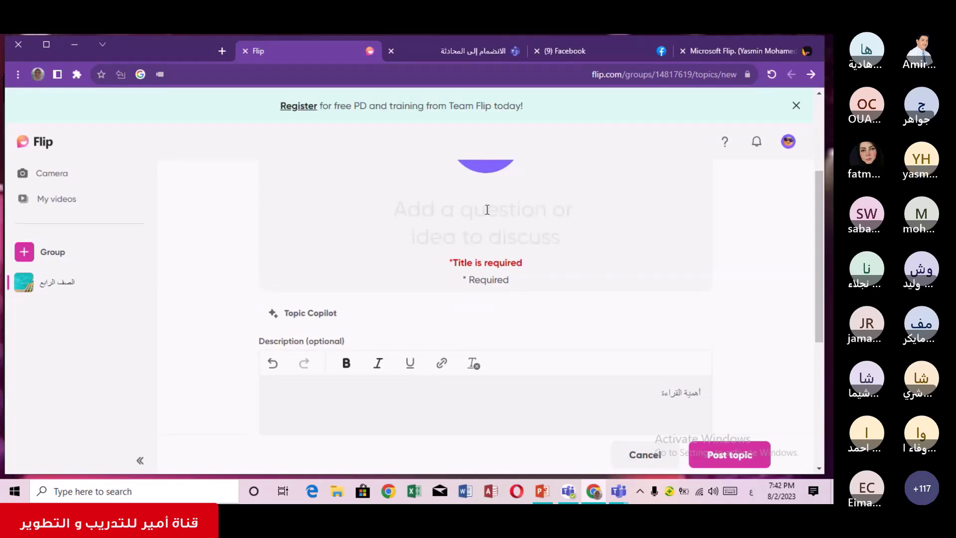
key("alt+shift")
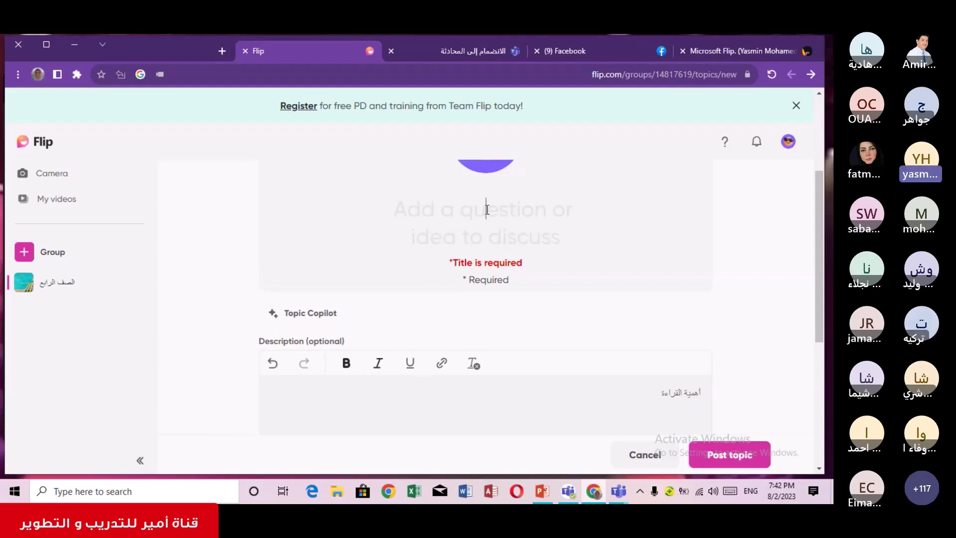
type("H")
key("BackSpace")
key("alt+shift")
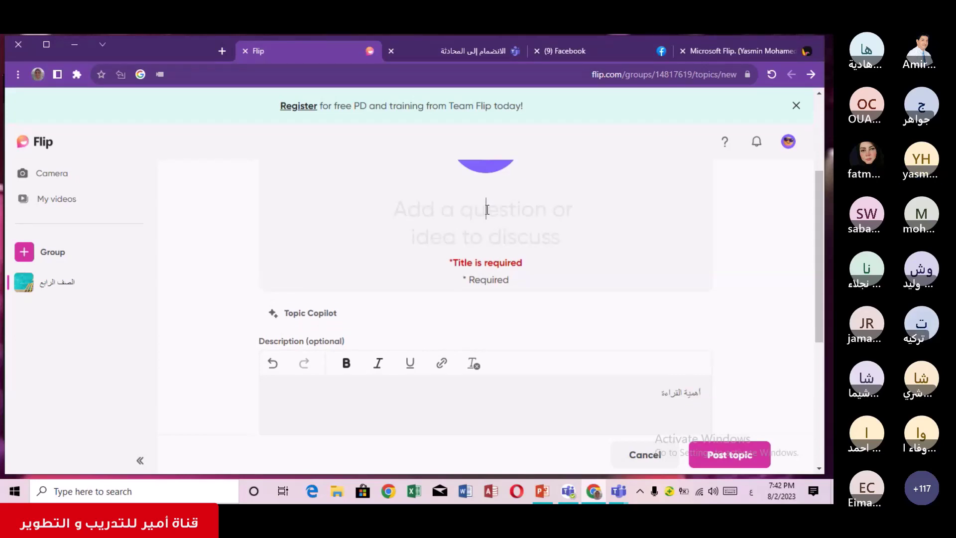
type("أه")
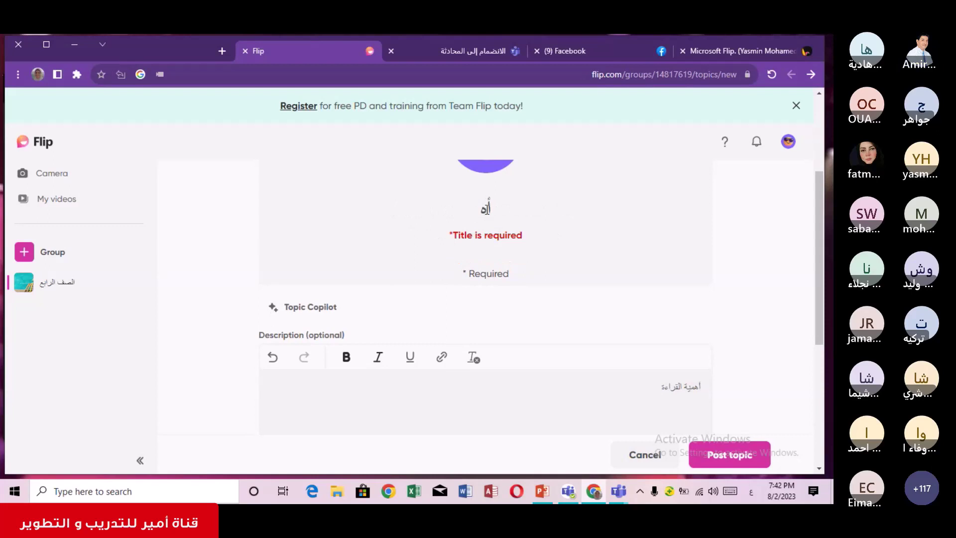
type("مية")
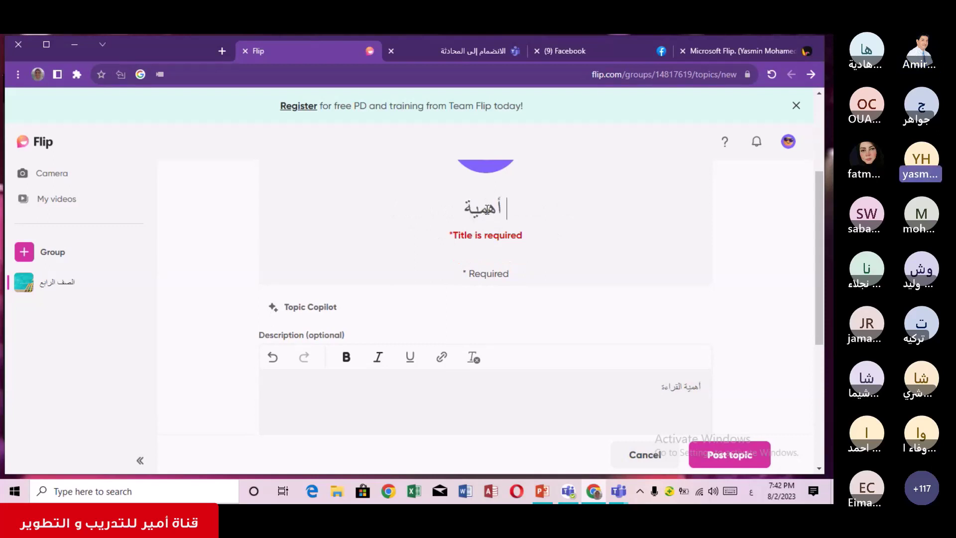
type(" القراءة")
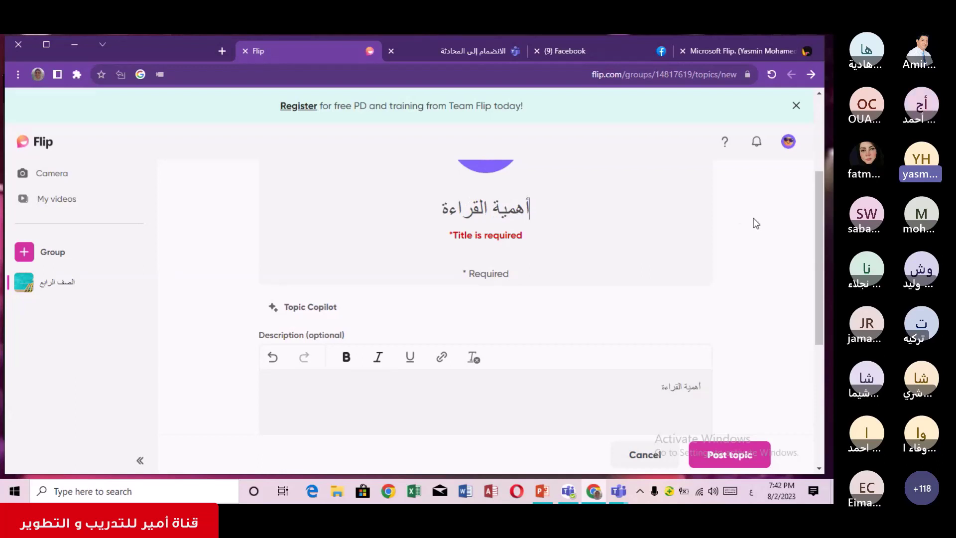
left_click_drag(819, 214, 824, 307)
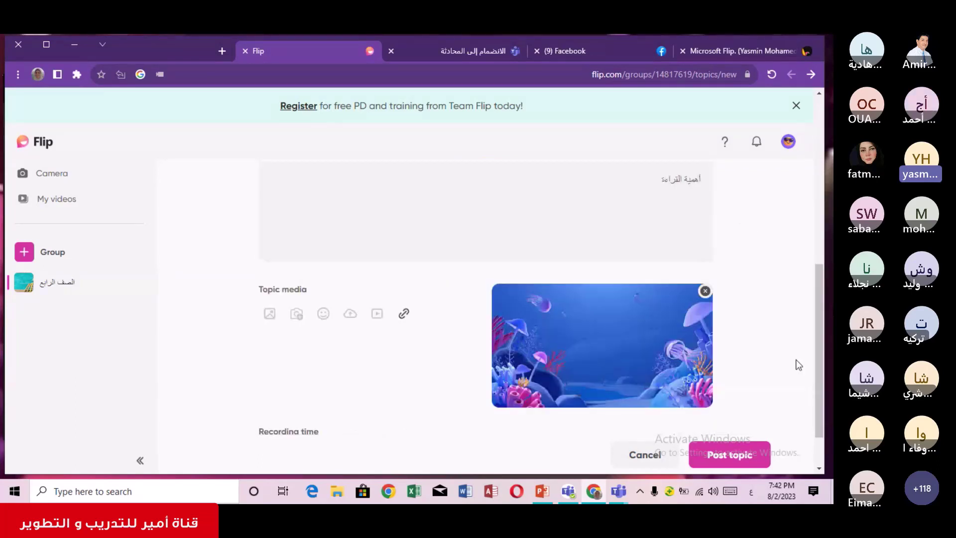
left_click(738, 456)
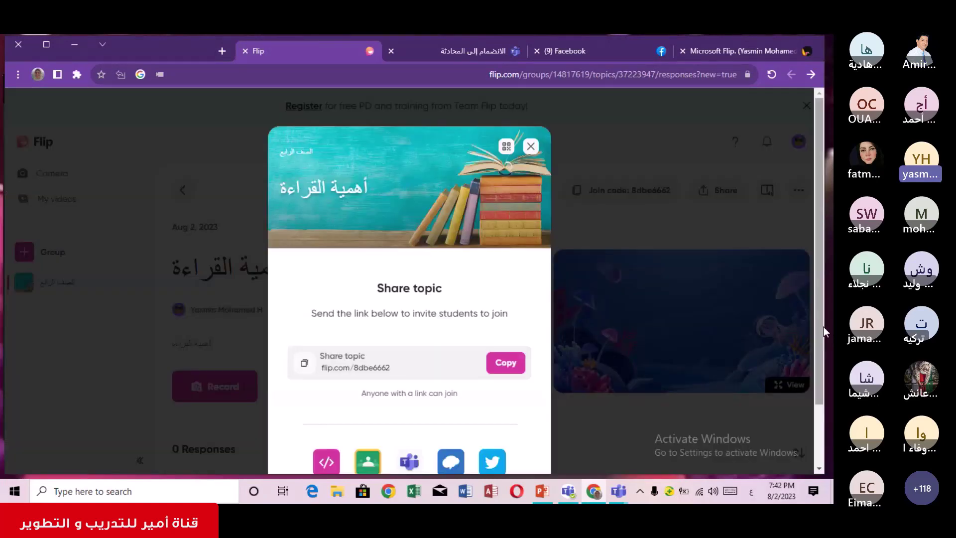
Copy the new topic's share link and close the sharing dialog
left_click_drag(820, 310, 819, 372)
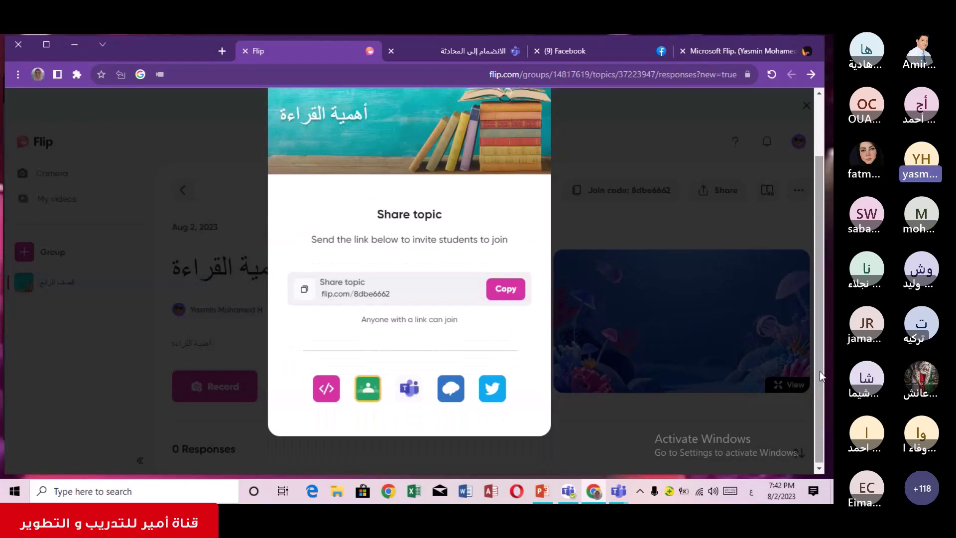
left_click(507, 290)
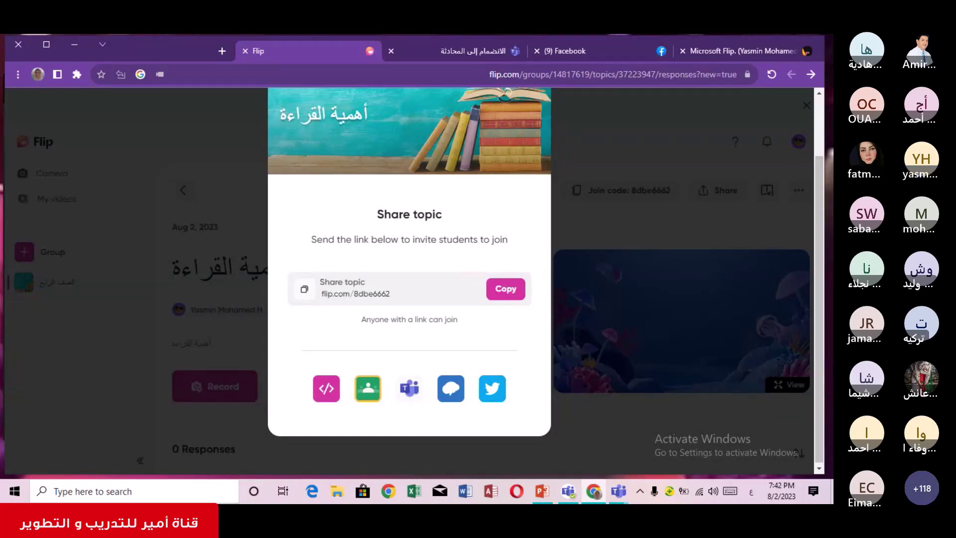
left_click_drag(820, 362, 823, 277)
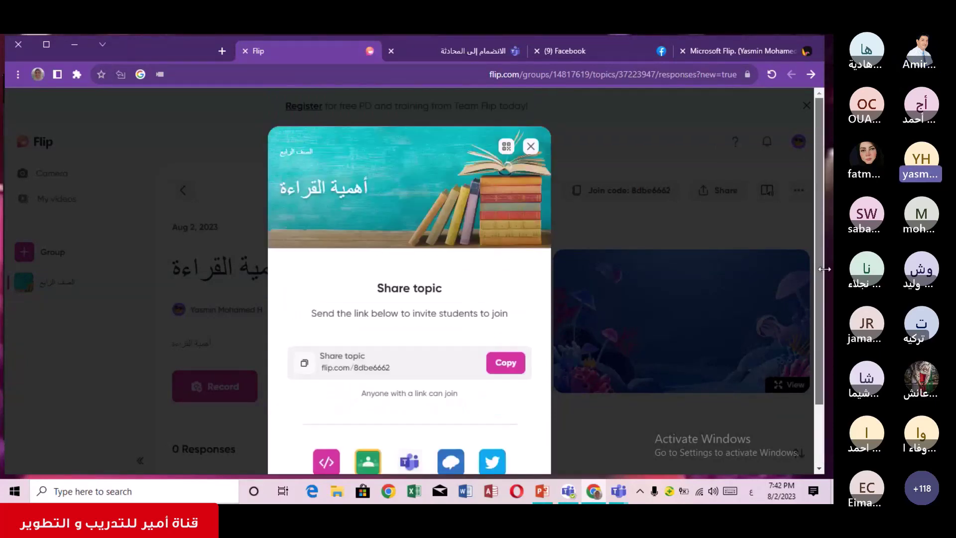
left_click(531, 147)
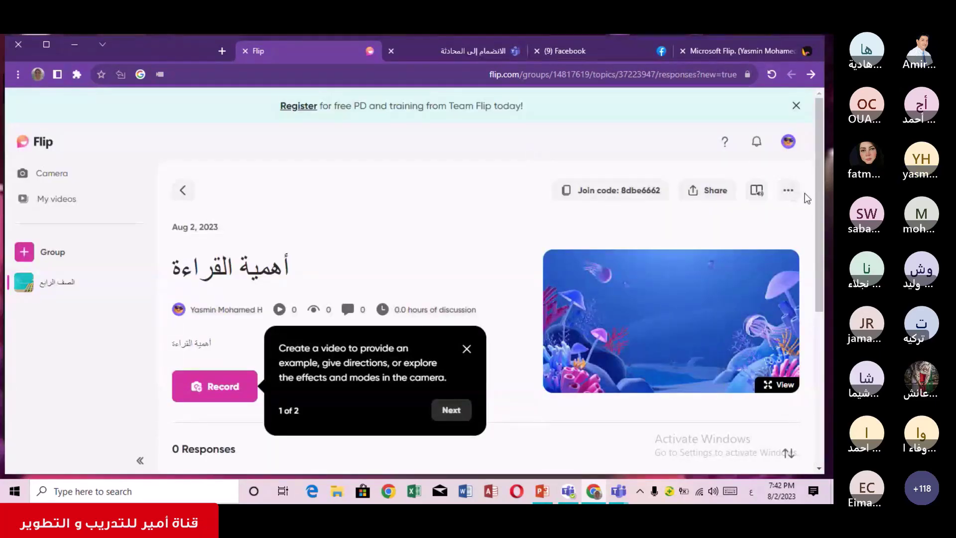
View the posted topic's image enlarged, close it, and look over the topic's responses area
left_click_drag(817, 199, 802, 223)
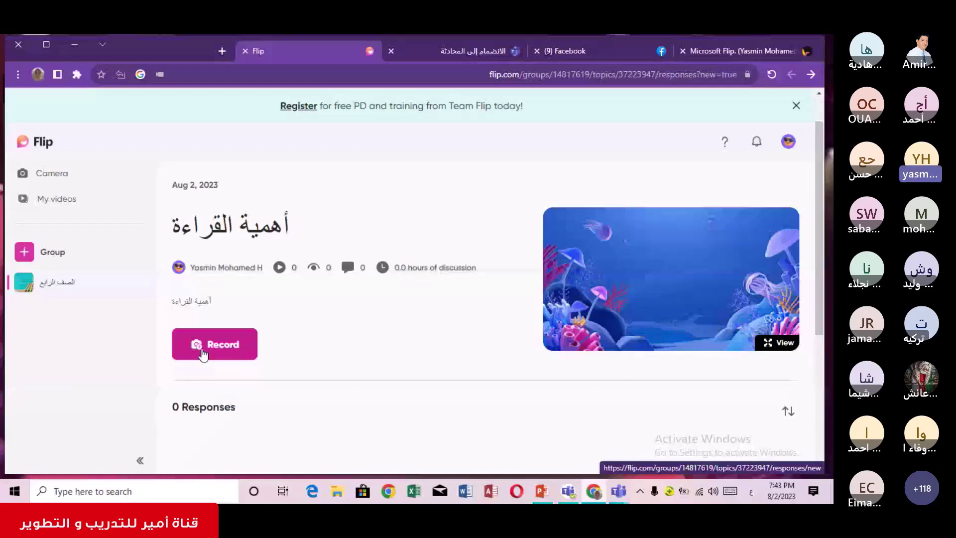
scroll(779, 276, "down", 1)
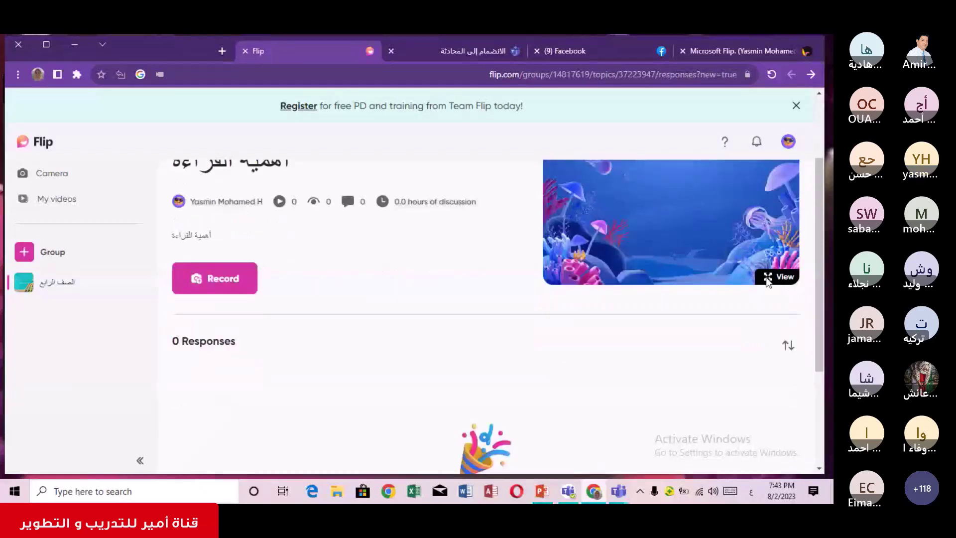
left_click(765, 280)
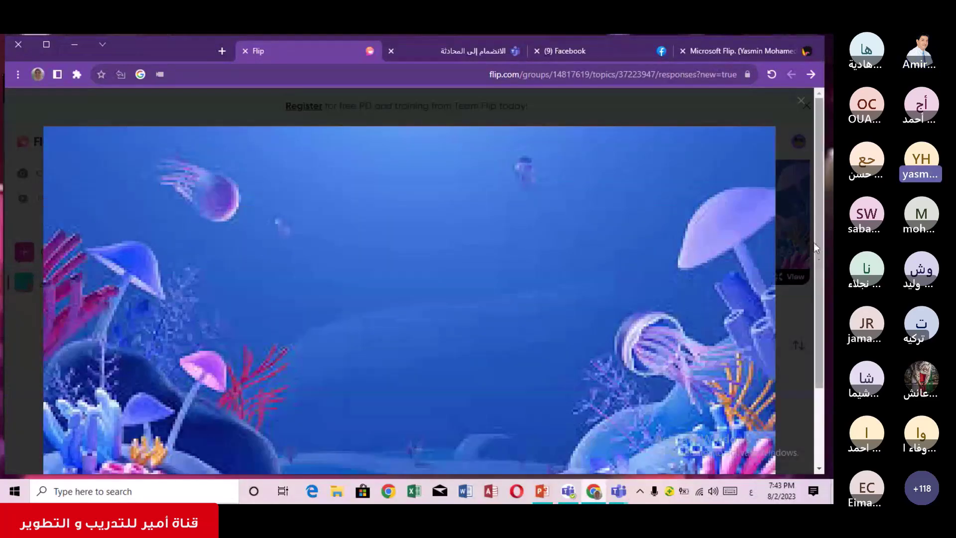
left_click_drag(815, 246, 816, 154)
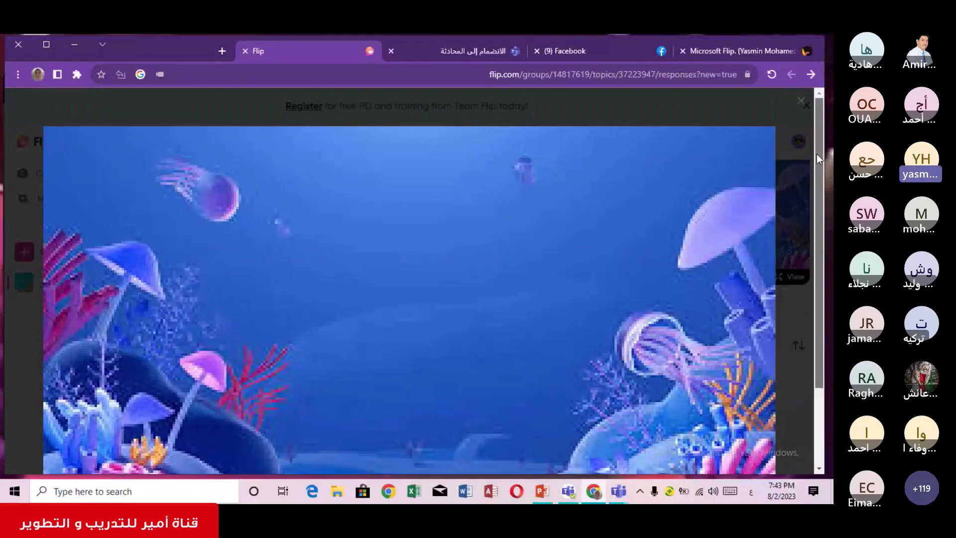
left_click(800, 102)
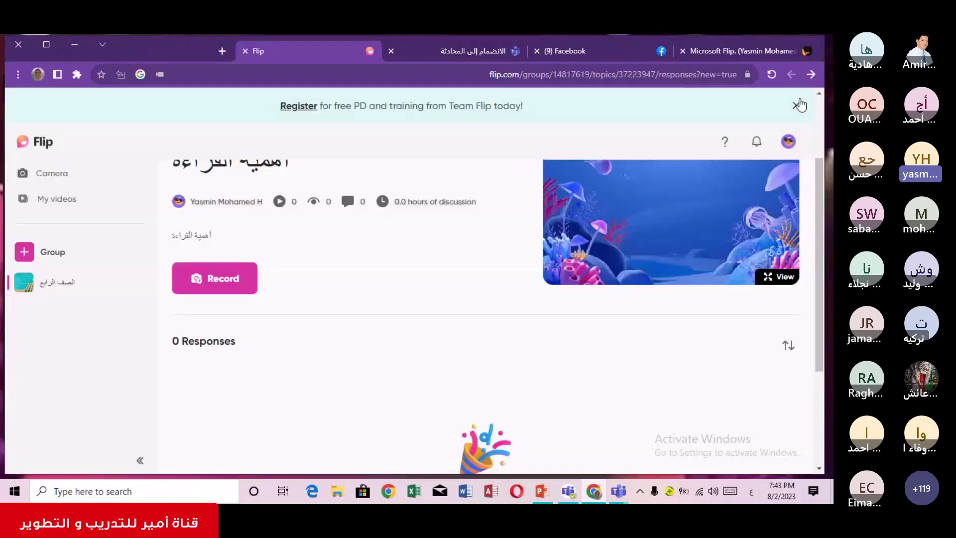
scroll(817, 333, "down", 3)
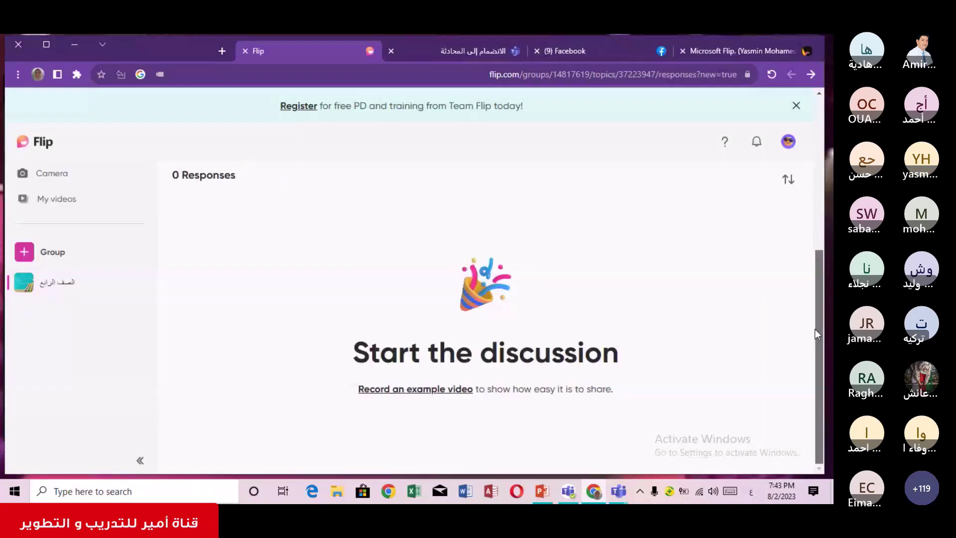
left_click_drag(814, 321, 811, 277)
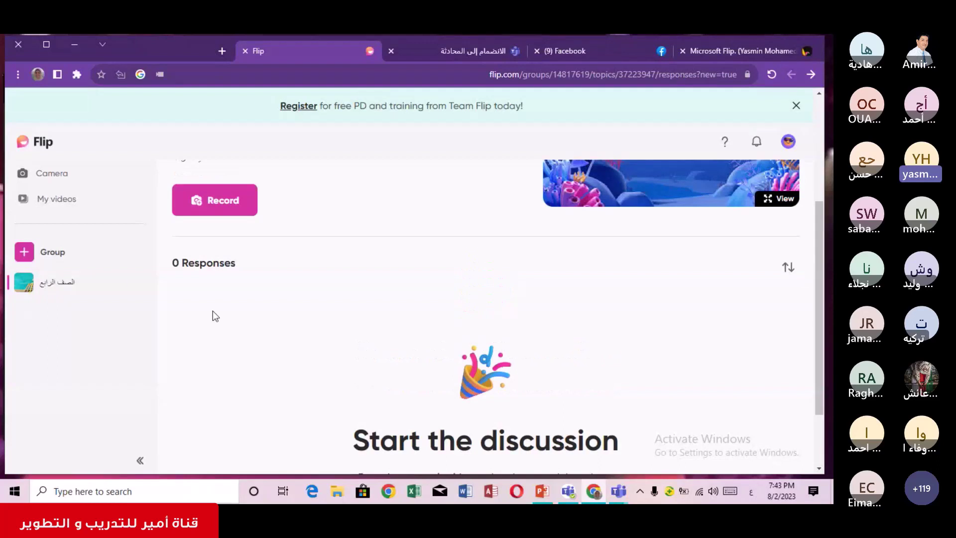
Return to the "الصف الرابع" group's topic list and open the General topic
left_click(57, 287)
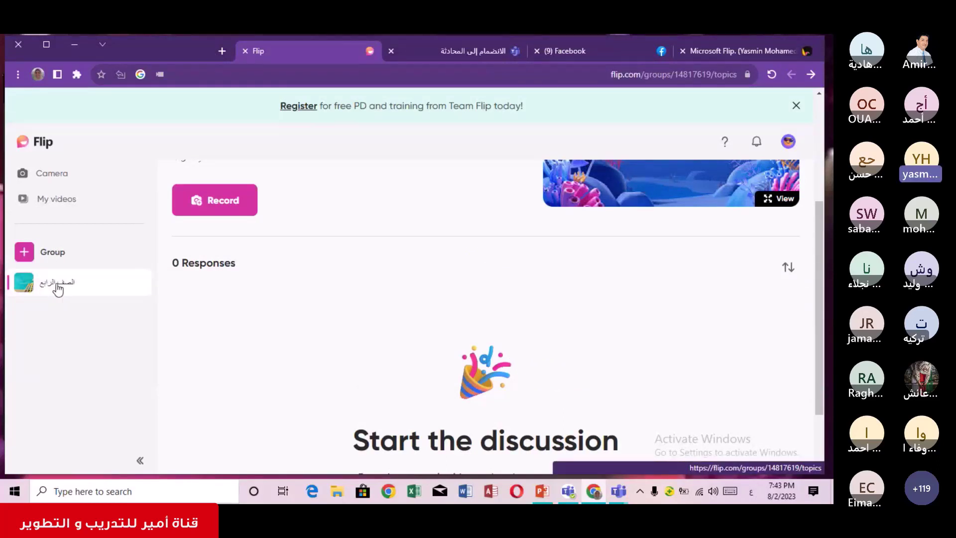
left_click_drag(818, 201, 826, 273)
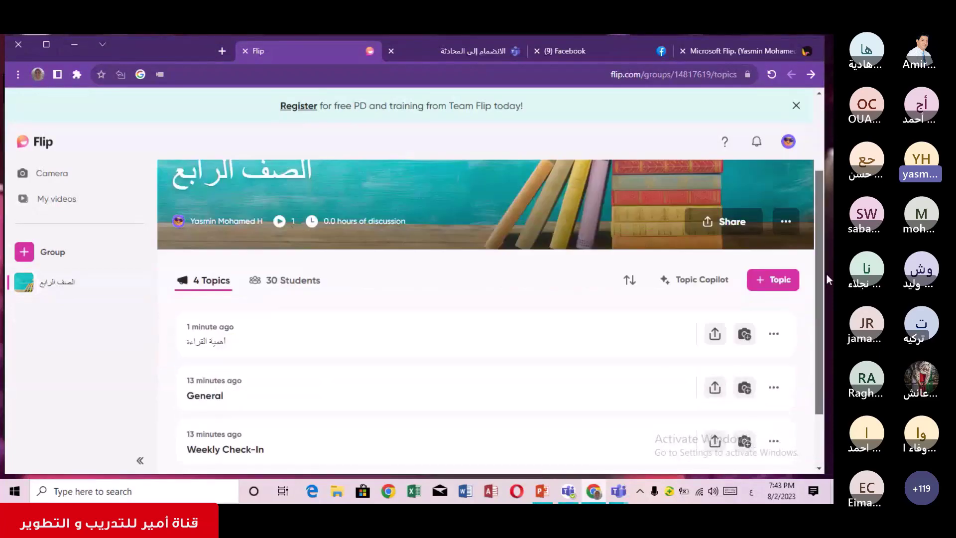
scroll(828, 285, "down", 2)
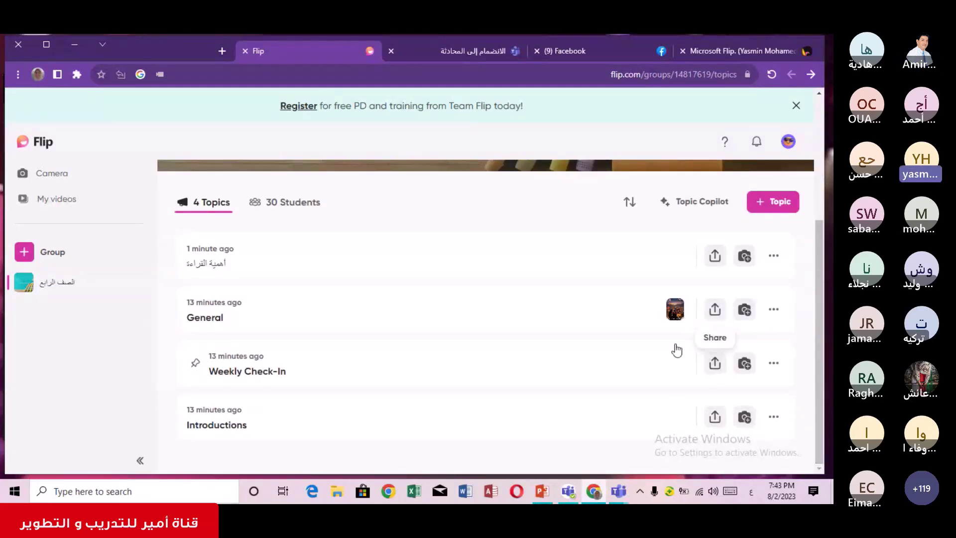
left_click(674, 314)
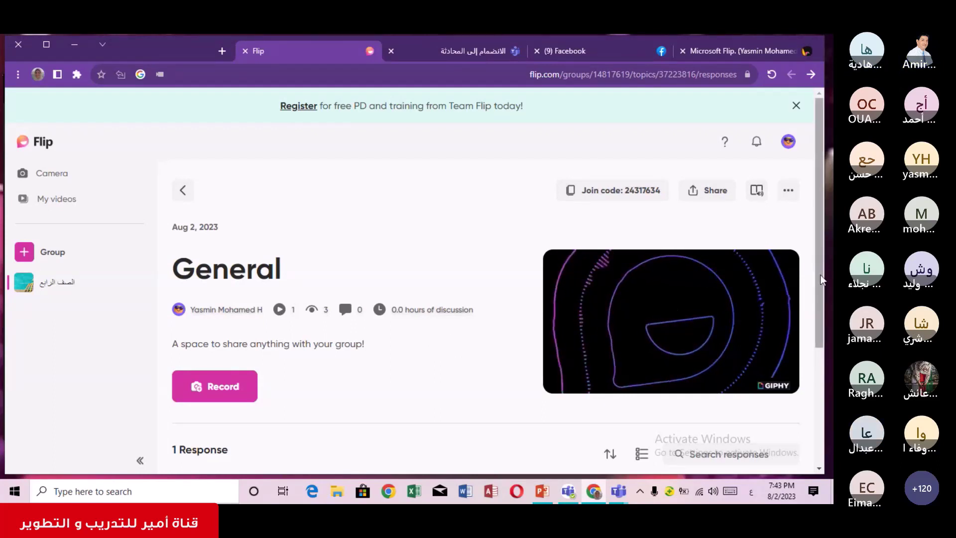
Play the animated topic media on the General topic's page
left_click_drag(820, 274, 825, 327)
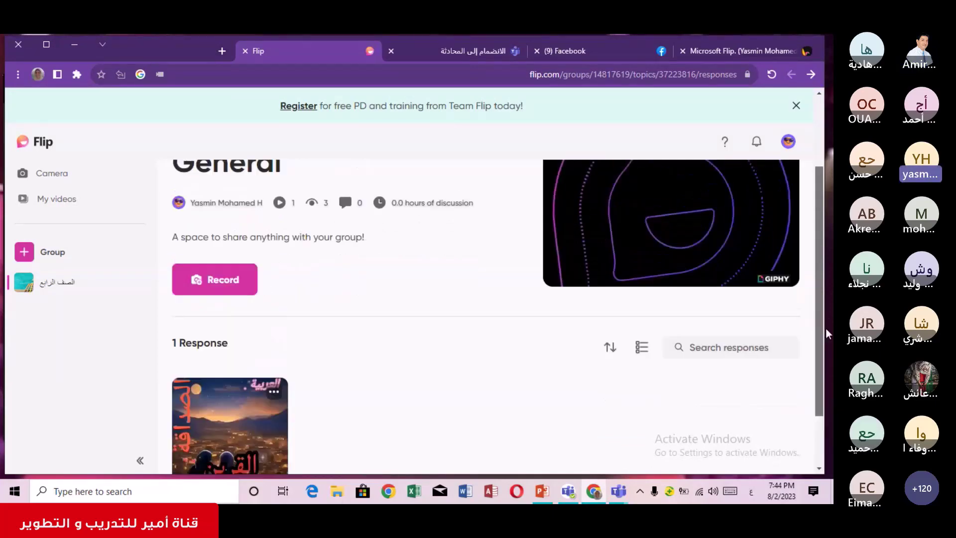
scroll(690, 300, "up", 2)
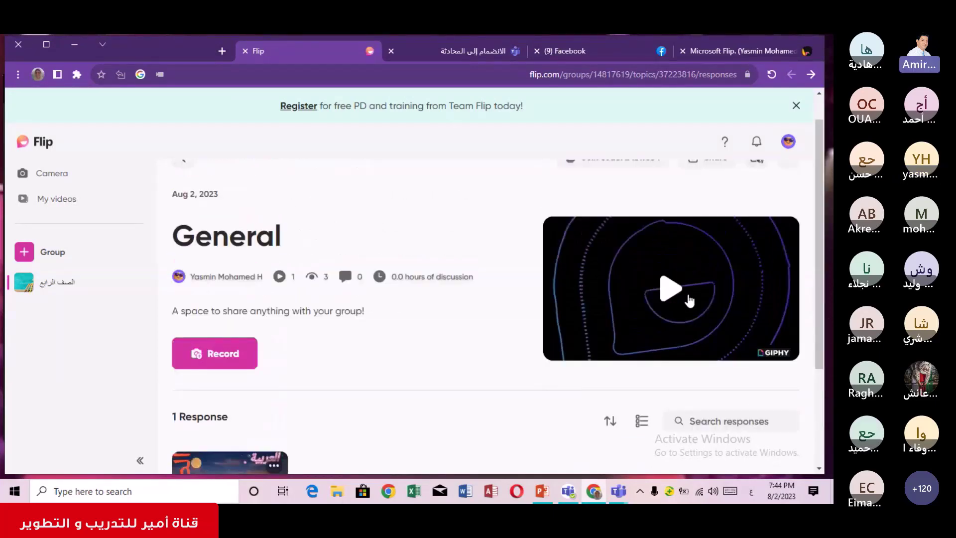
left_click(670, 289)
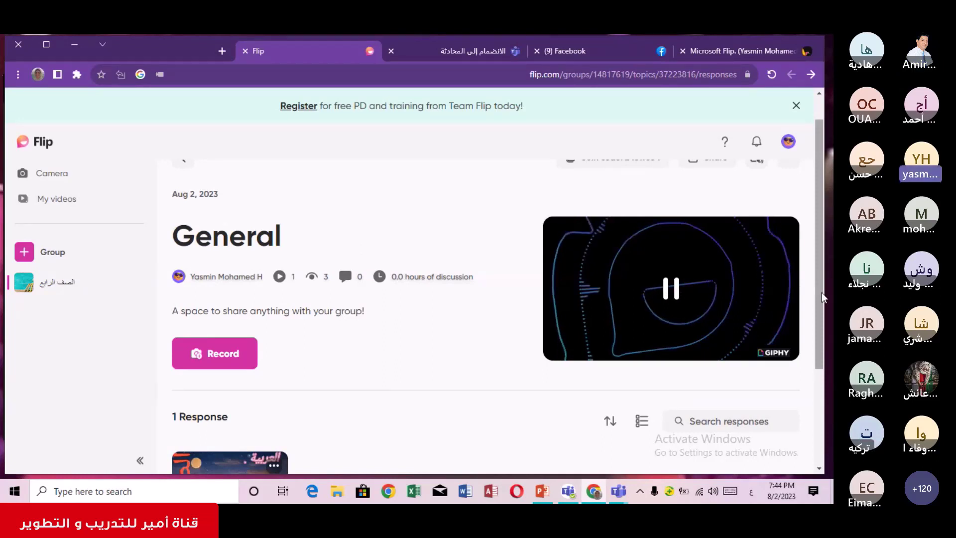
Open the participant's video response in the General topic and watch it alongside its comments area
left_click_drag(821, 293, 820, 395)
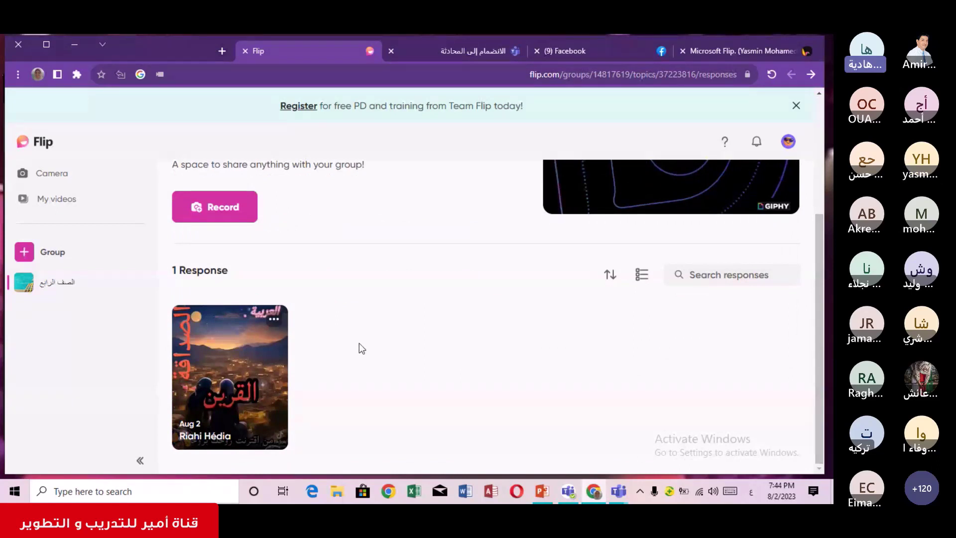
left_click(239, 372)
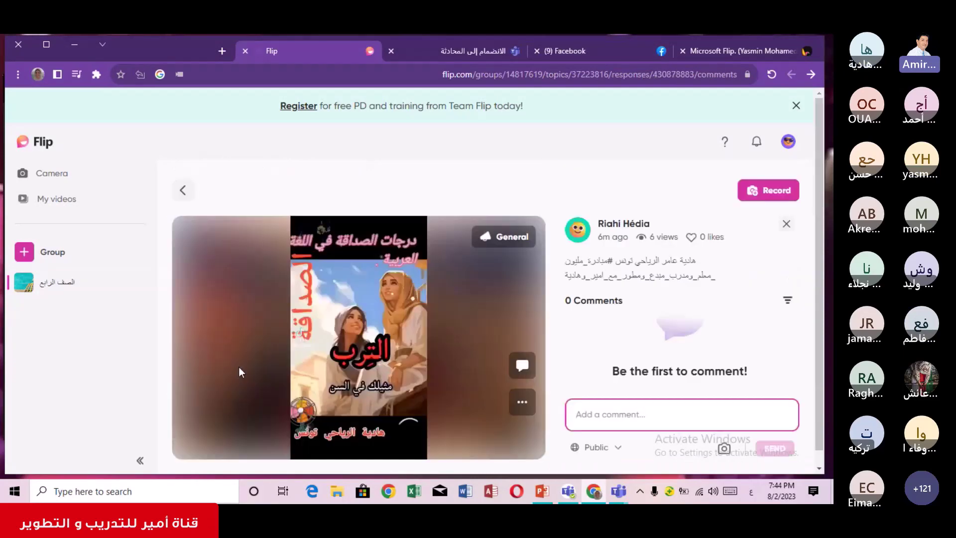
left_click_drag(816, 266, 817, 311)
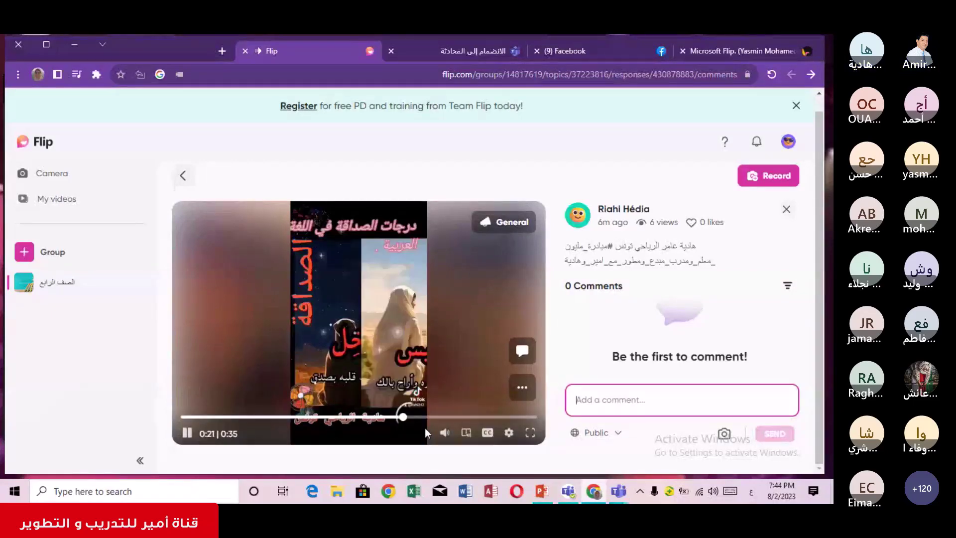
Post the public comment "رائع" on the participant's video response in the General topic
left_click(378, 424)
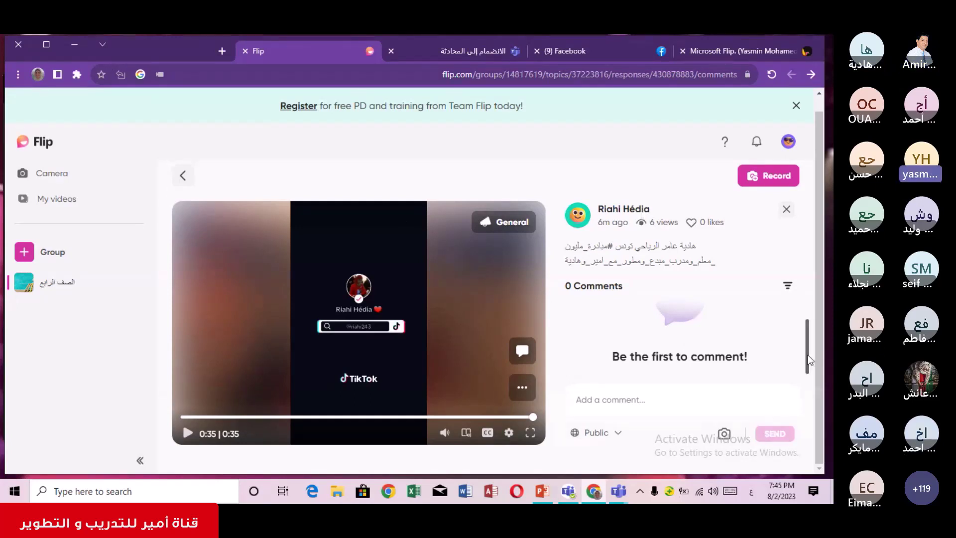
left_click(597, 398)
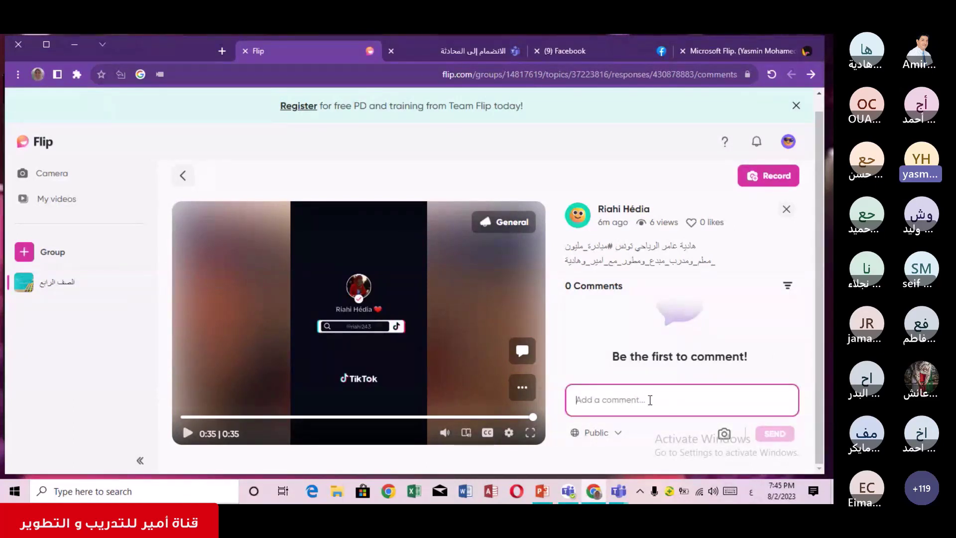
key("alt+shift")
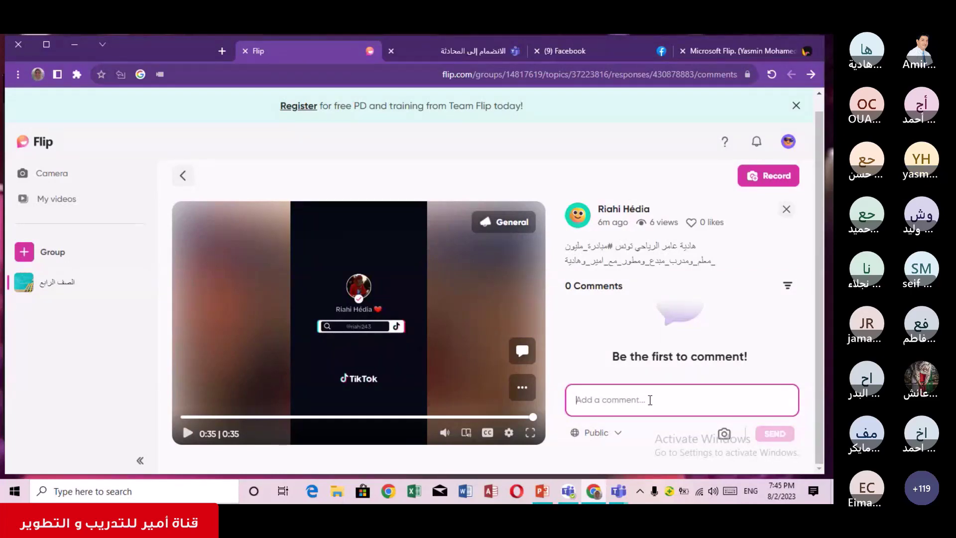
type("vh")
key("BackSpace")
key("BackSpace")
key("alt+shift")
type("را")
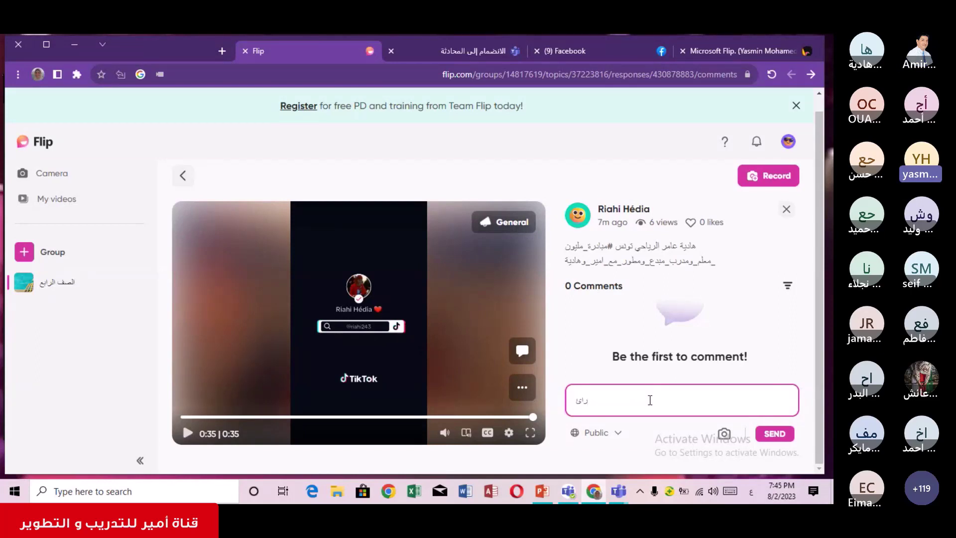
type("ئع")
left_click(772, 436)
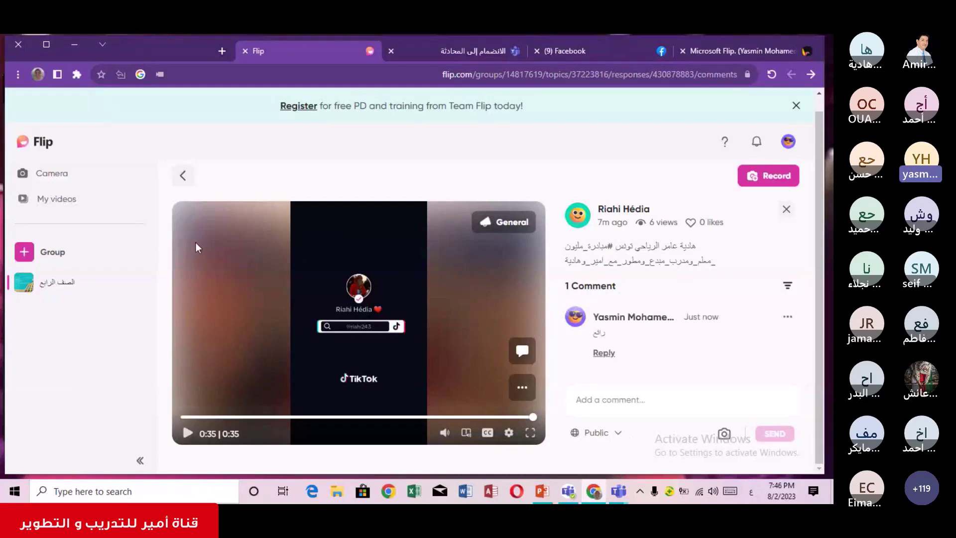
Return to the "الصف الرابع" group and look over its list of topics
left_click(58, 287)
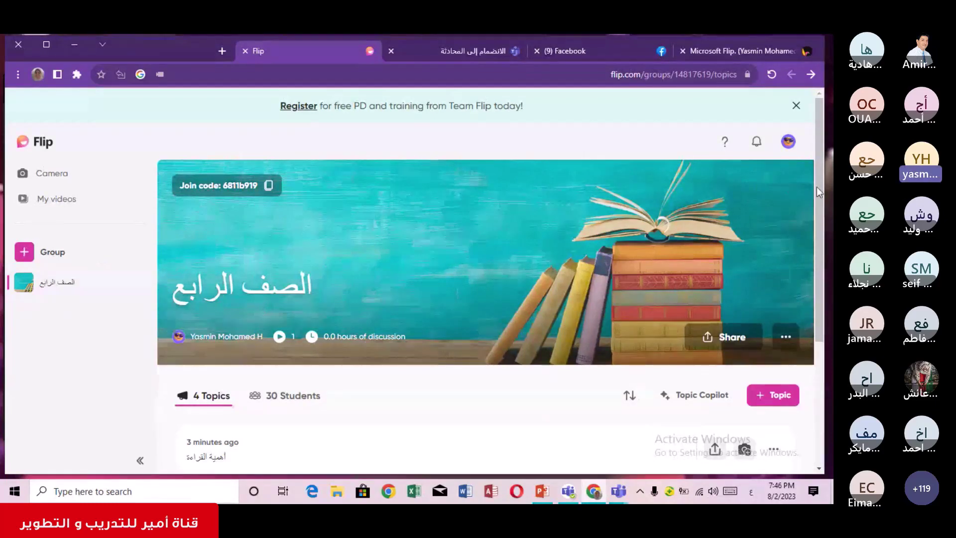
left_click_drag(817, 186, 833, 338)
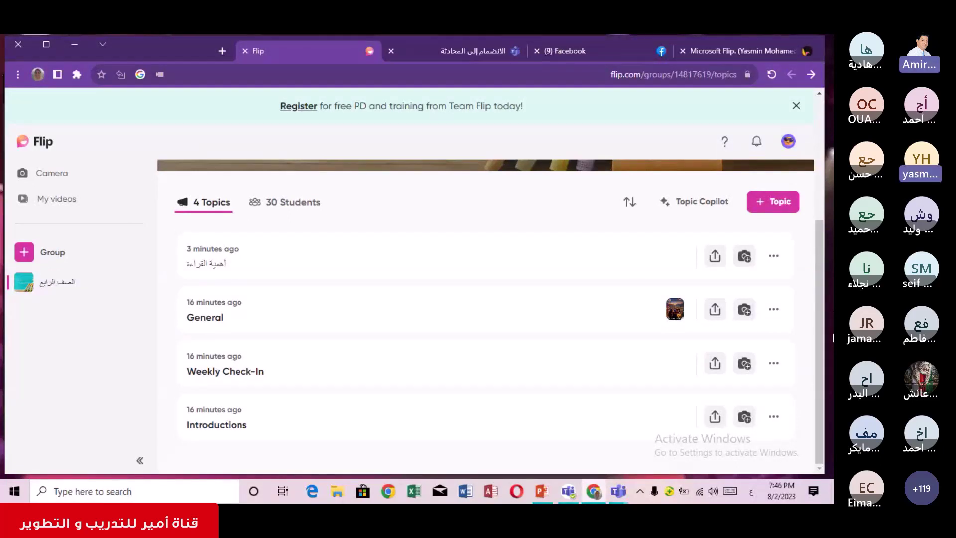
mouse_move(689, 343)
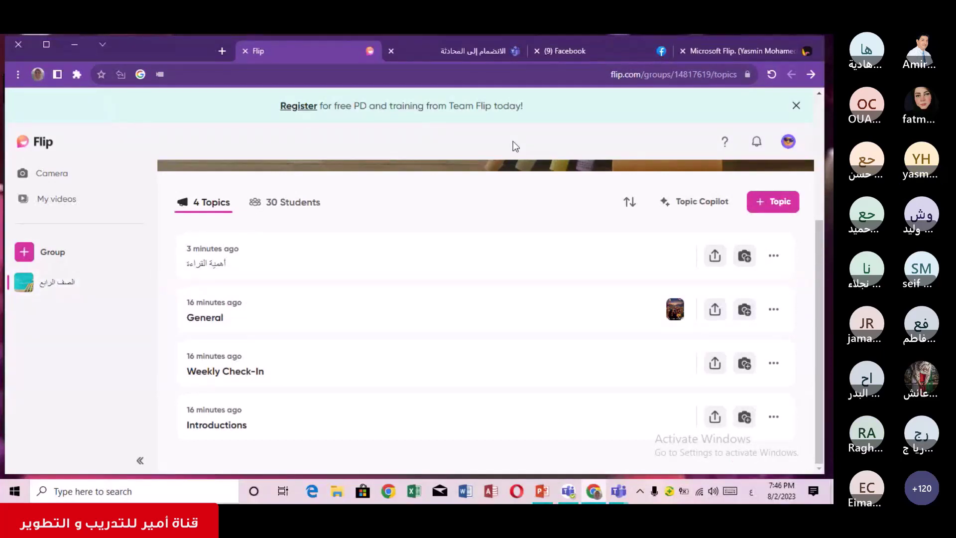
Start a new topic in the "الصف الرابع" group and title it "الرياضة"
left_click(768, 204)
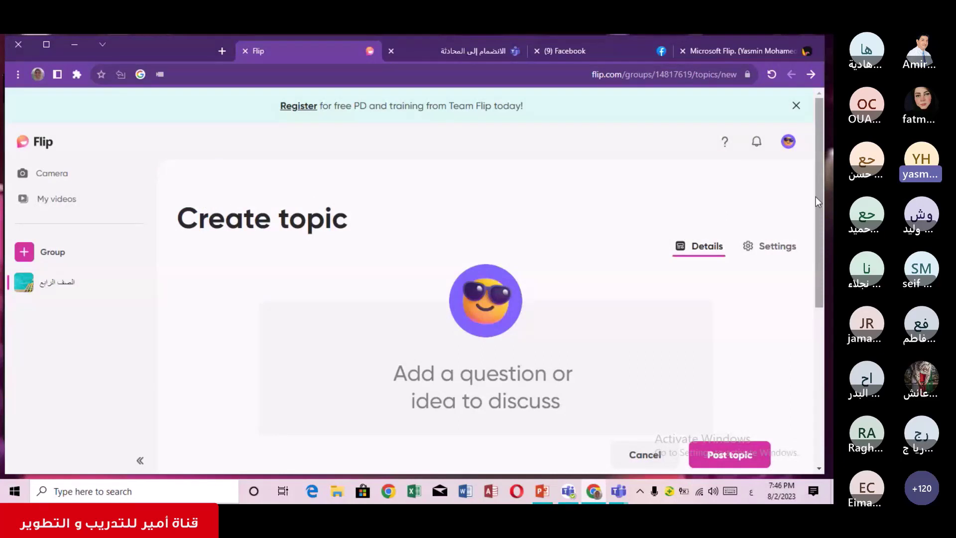
scroll(815, 196, "down", 2)
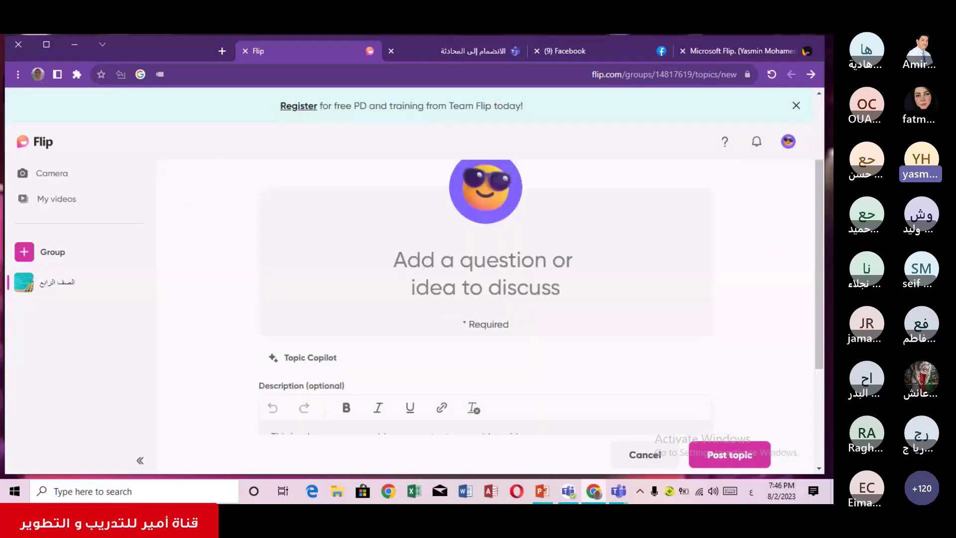
left_click(457, 294)
type("الري")
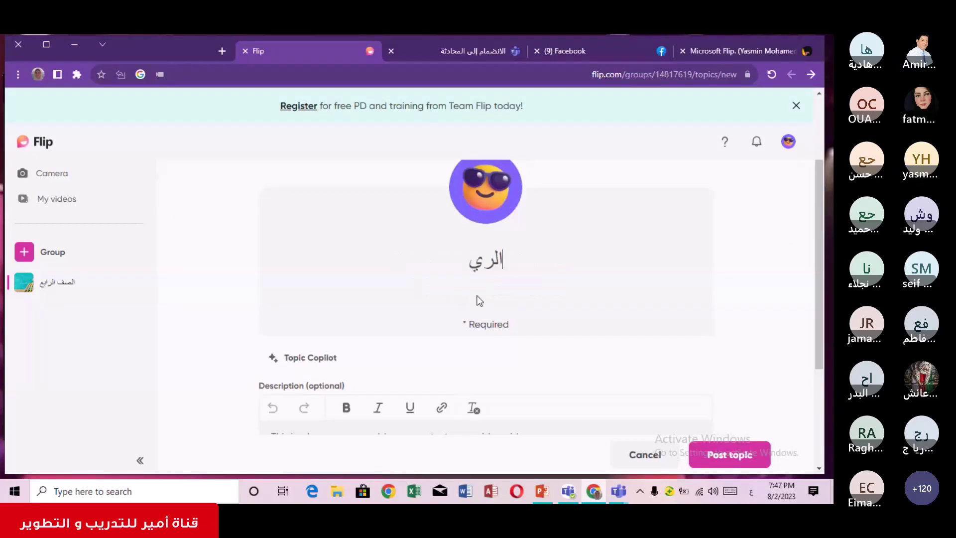
type("اضة")
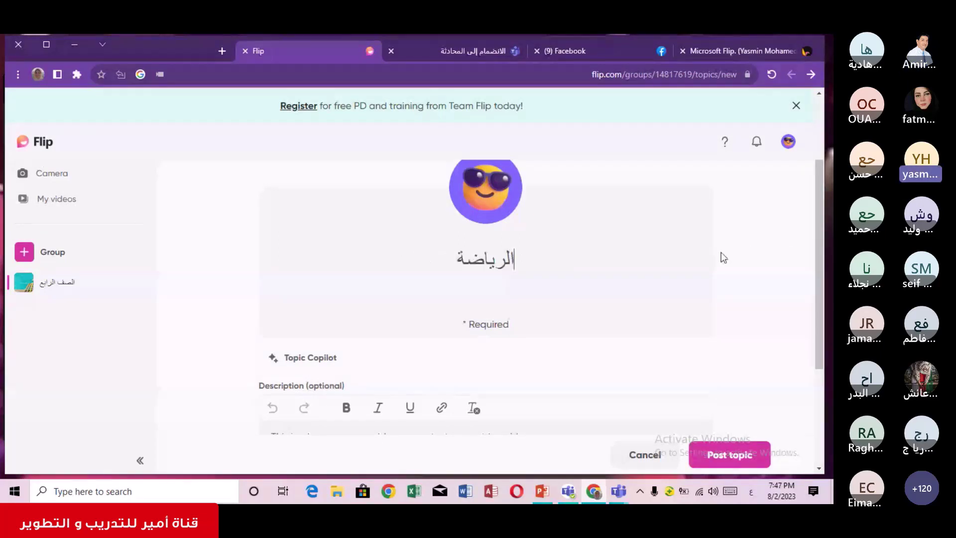
Fill in the new topic's description with "الرياضة غذاء للجسم"
scroll(723, 257, "down", 3)
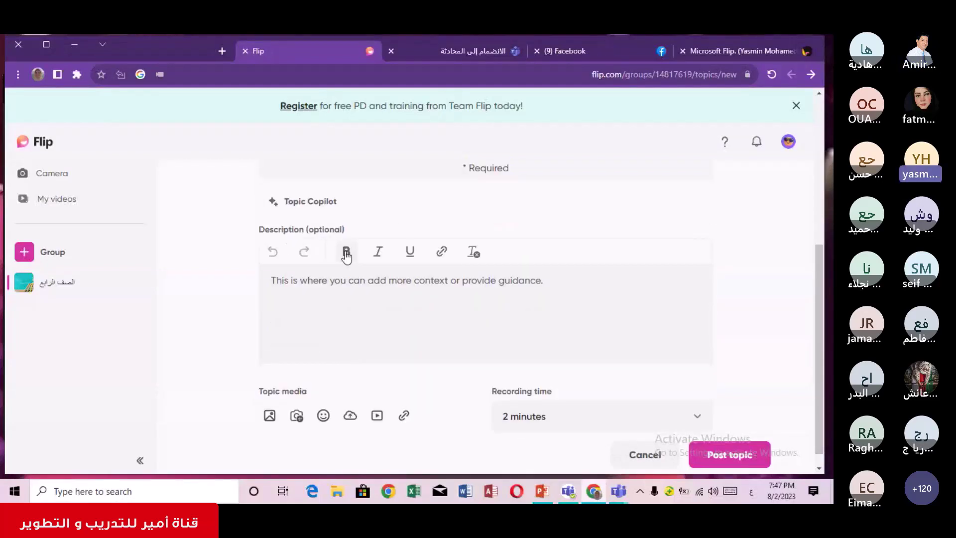
left_click(436, 309)
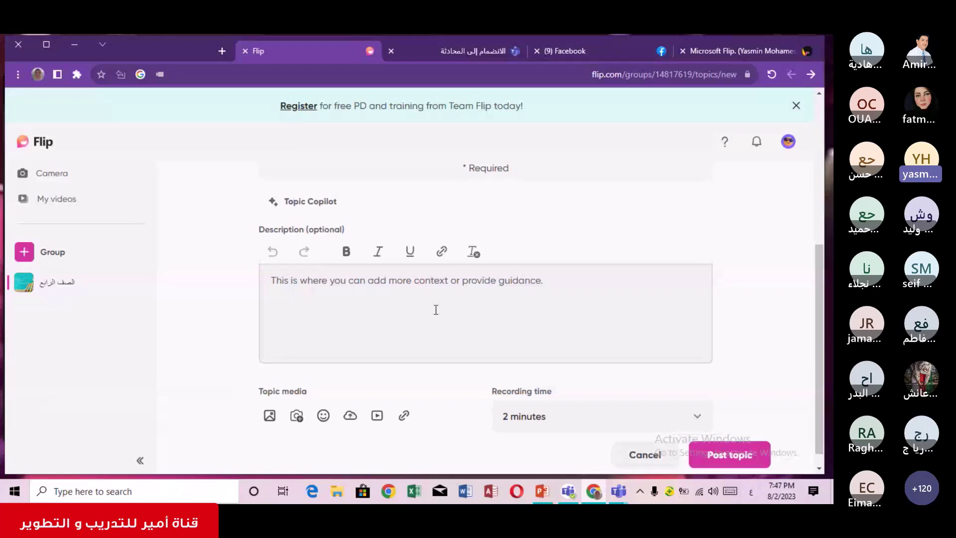
left_click(435, 310)
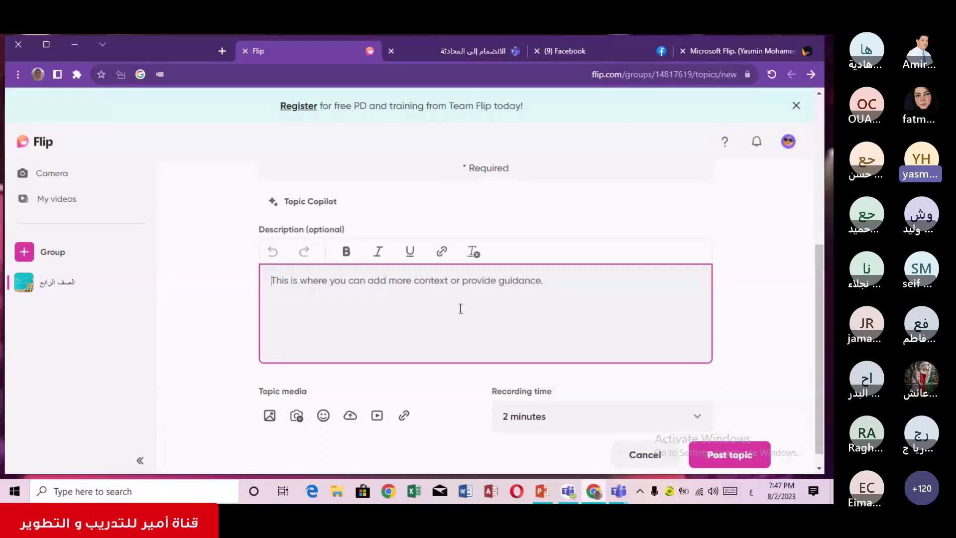
type("الريا")
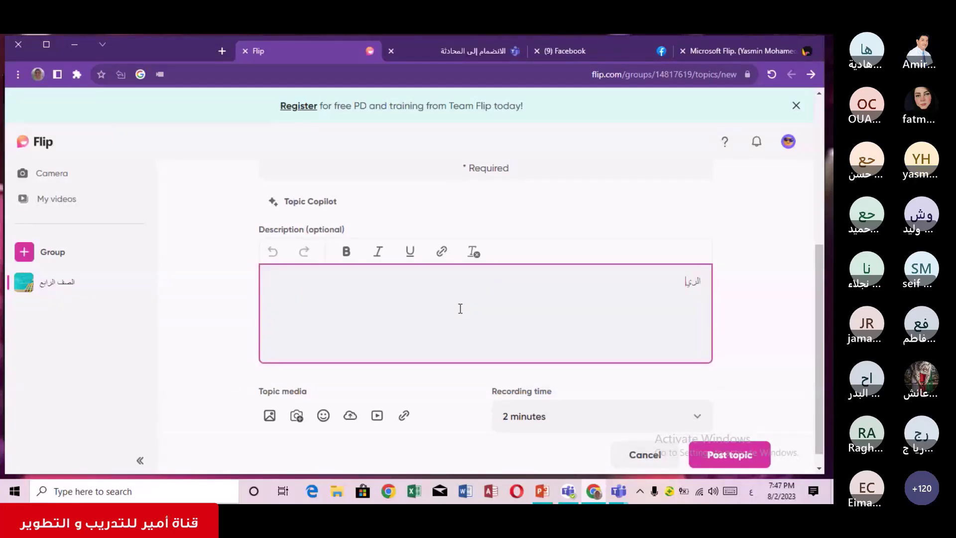
type("ضة غذ")
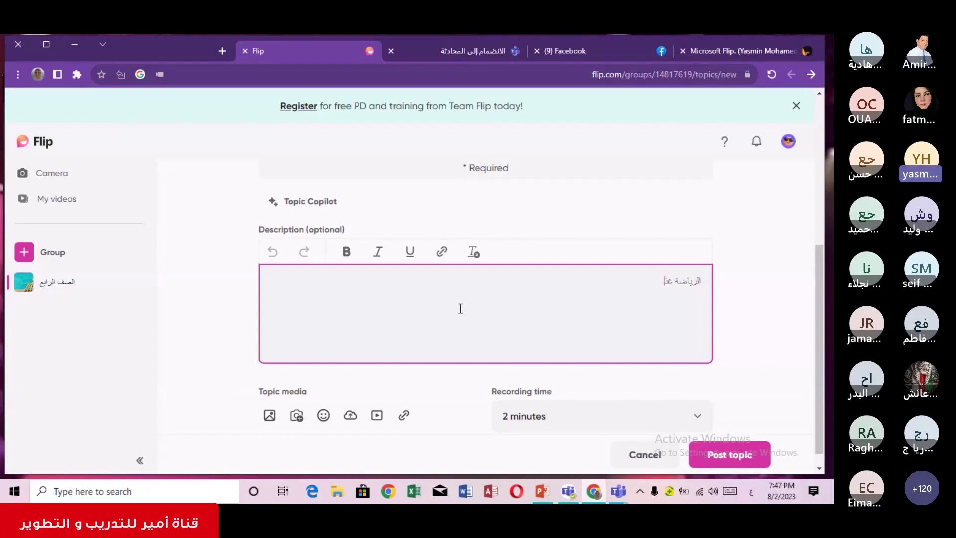
type("اء للجسم")
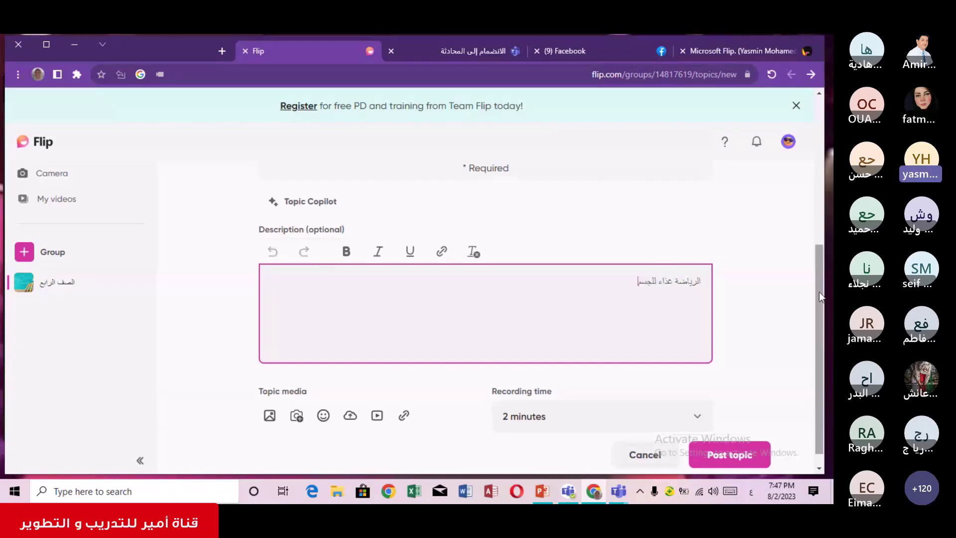
Choose a YouTube or Vimeo link as the topic media, and open YouTube in a new browser tab
left_click_drag(820, 292, 819, 334)
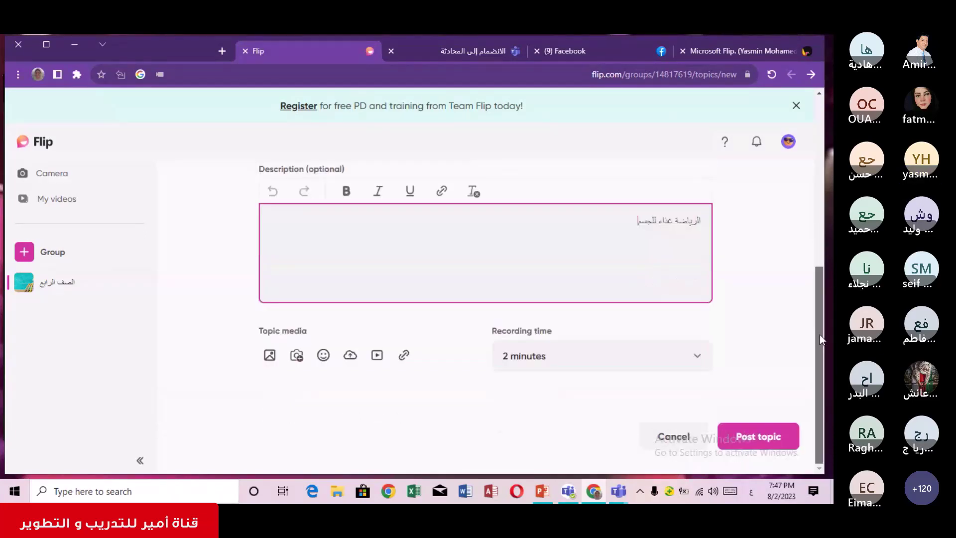
left_click(379, 354)
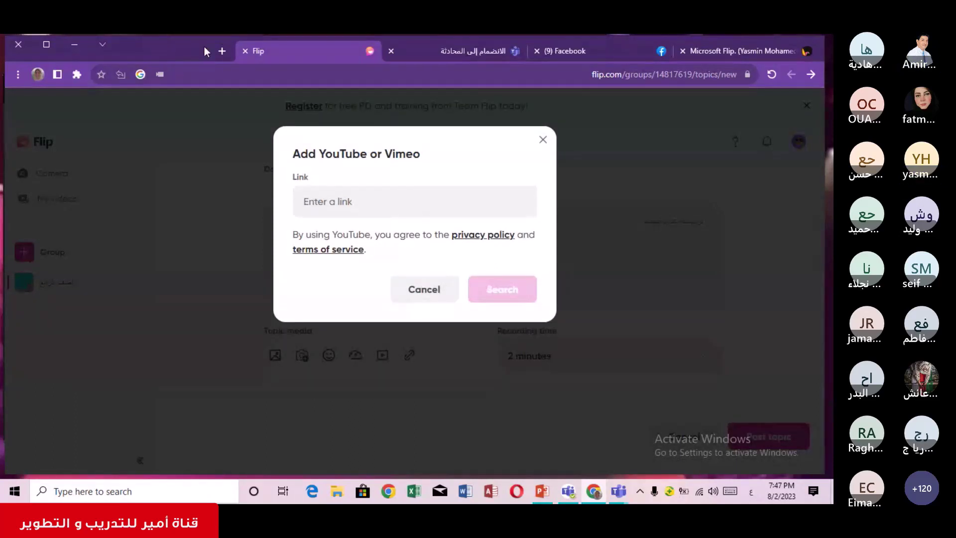
left_click(219, 51)
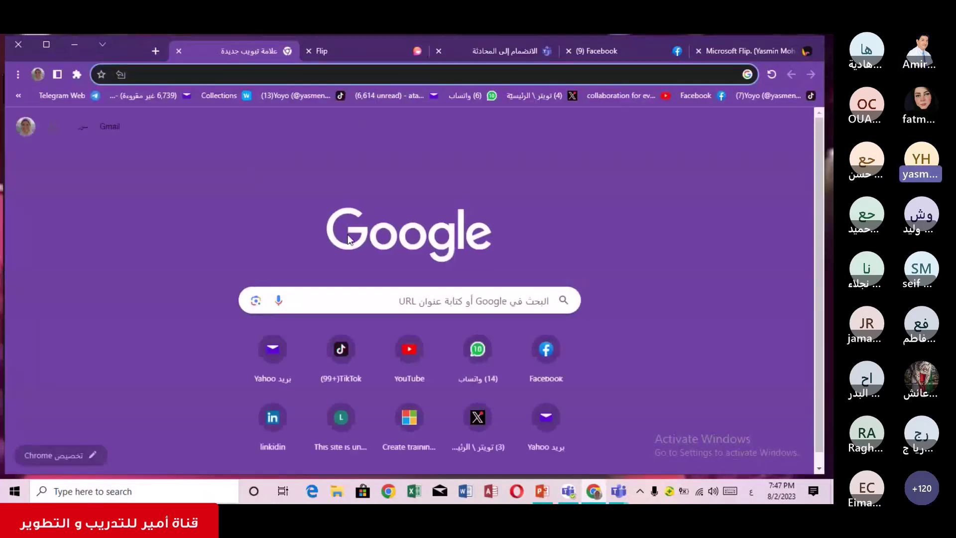
left_click(407, 353)
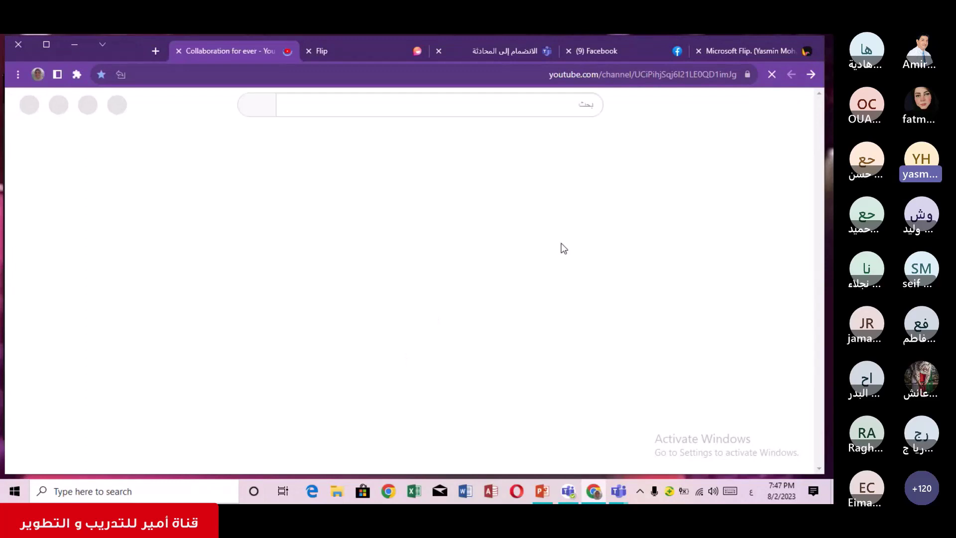
Search YouTube for "أههمية الرياضة للاطفال"
left_click(506, 103)
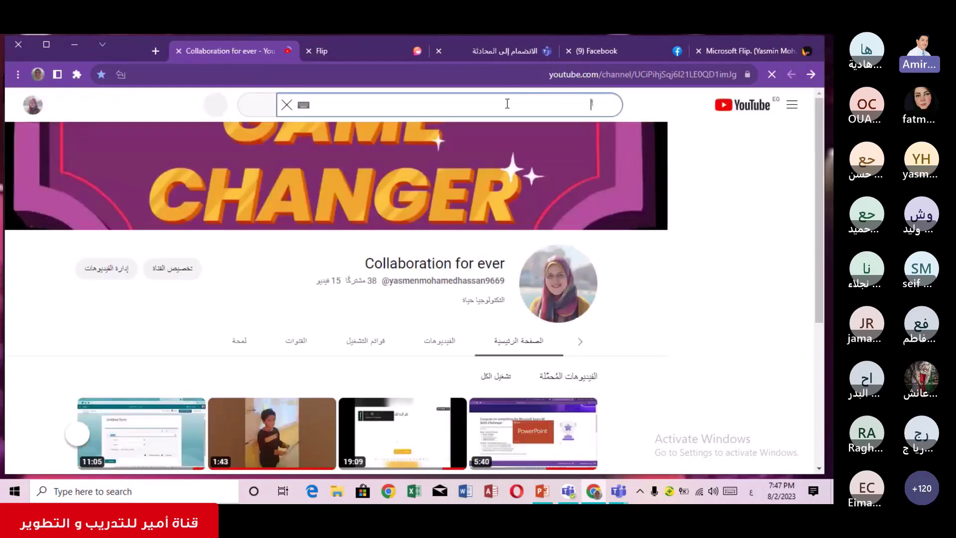
type("أه")
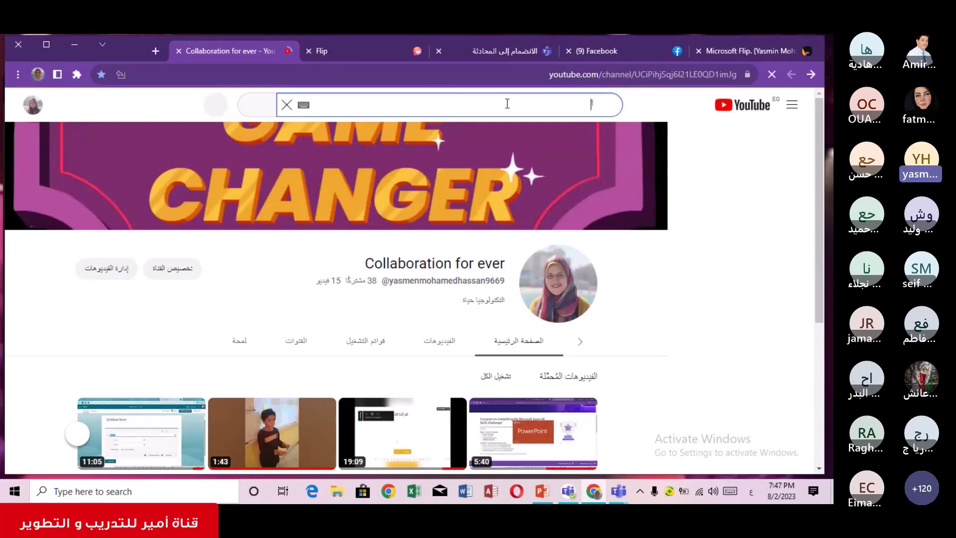
type("م")
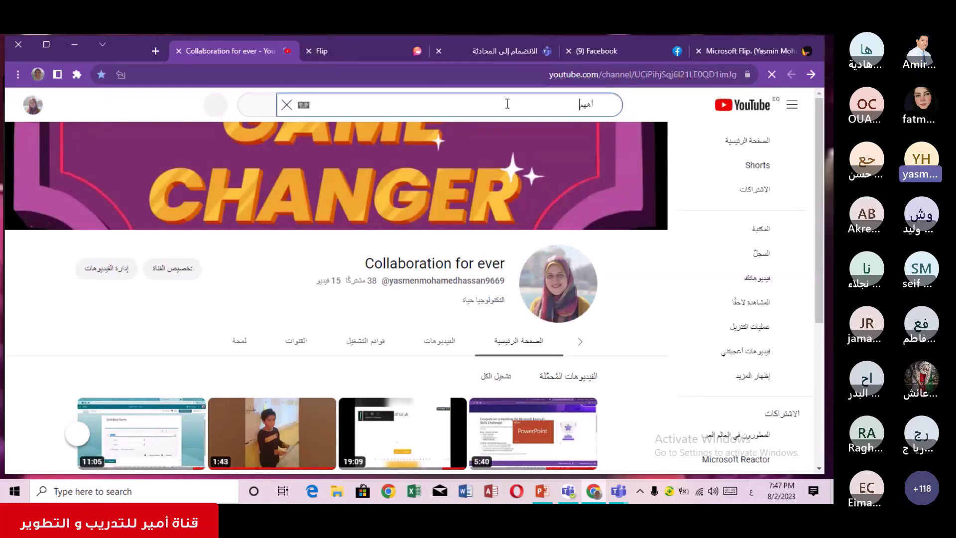
type("ية ال")
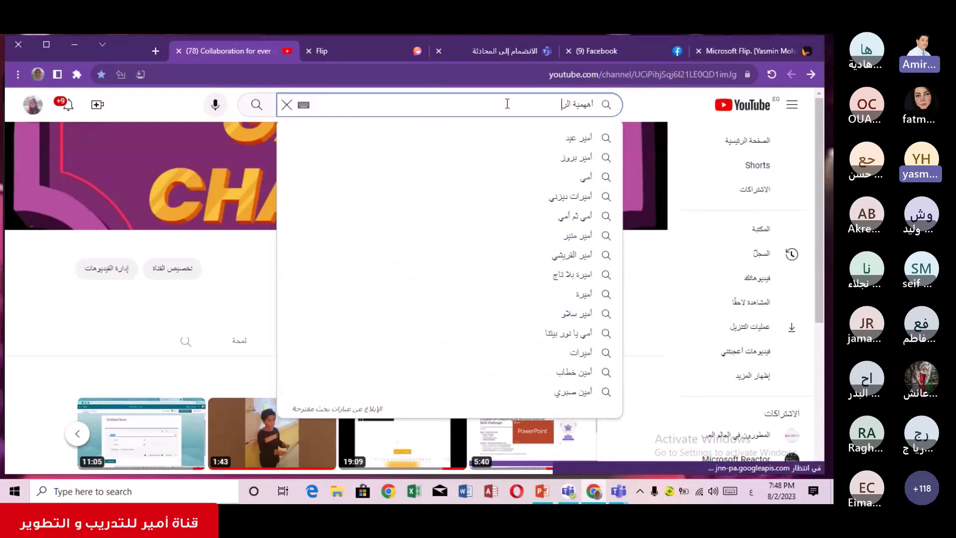
type("رياضة")
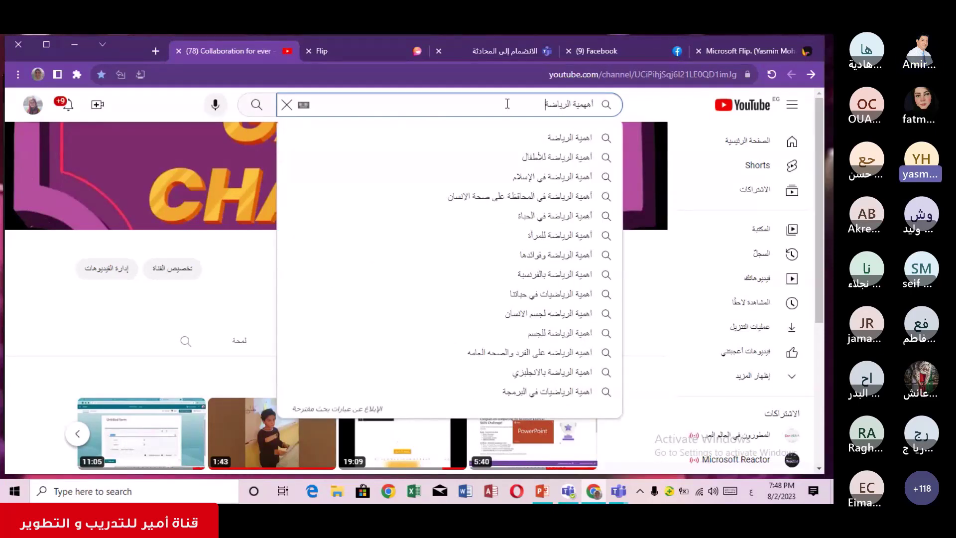
type(" للاط")
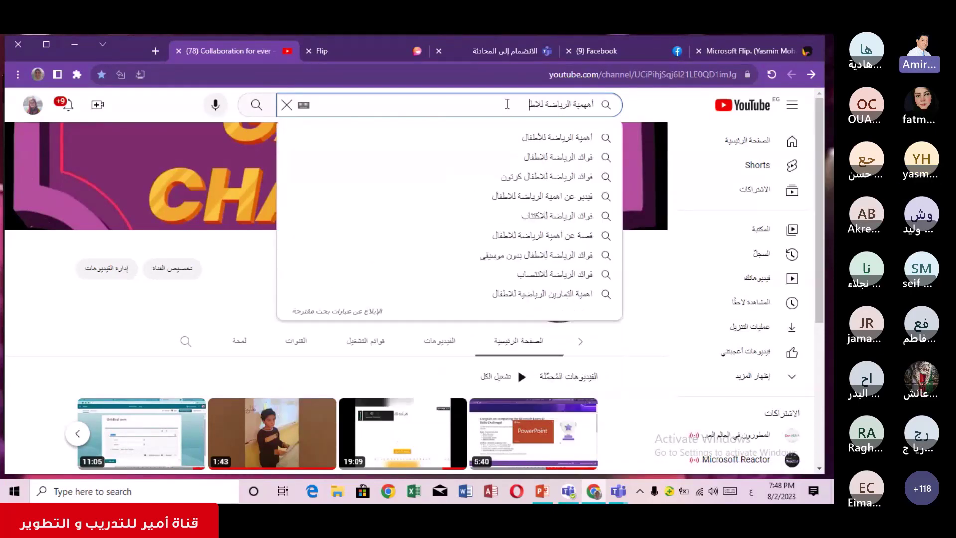
type("فال")
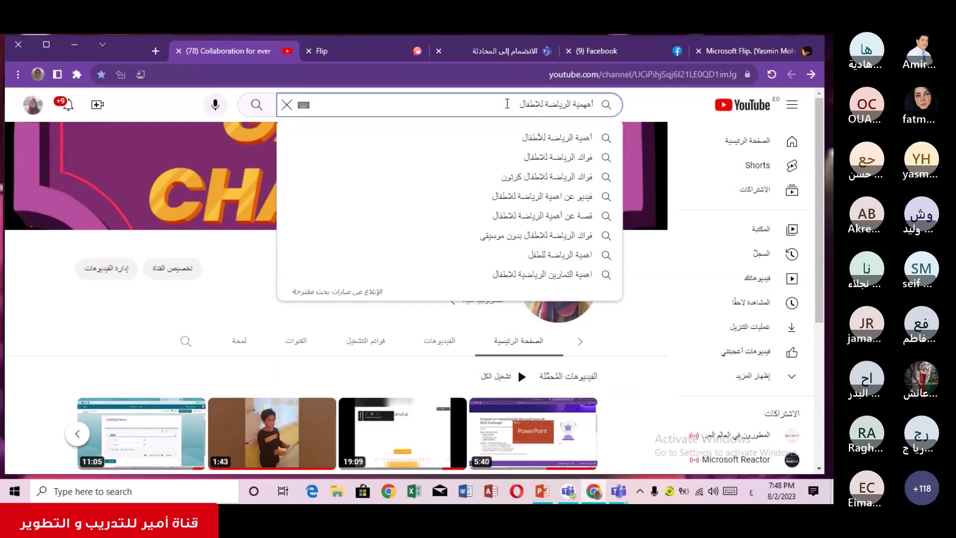
key("Return")
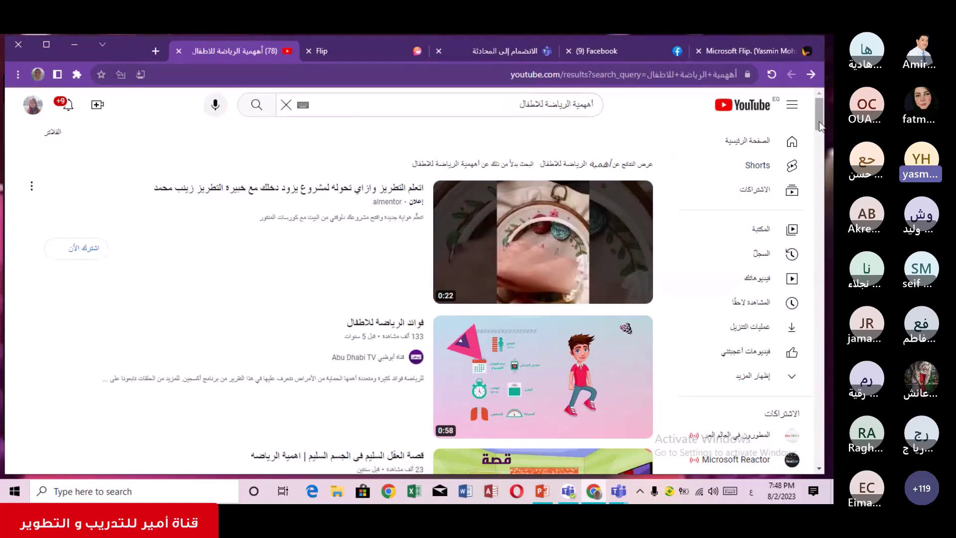
Open the video "قصة العقل السليم فى الجسم السليم | اهمية الرياضه" from the results and copy its share link
left_click_drag(819, 121, 821, 135)
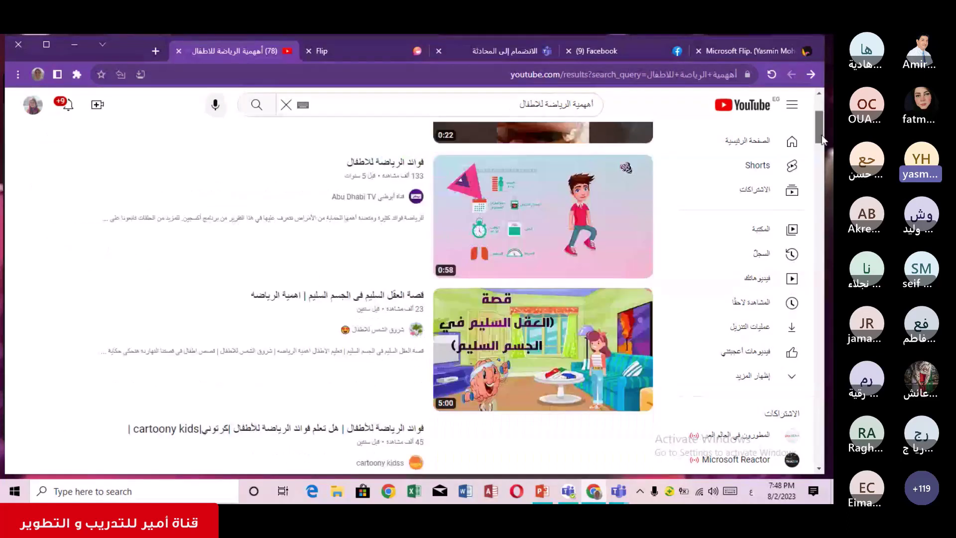
left_click(556, 365)
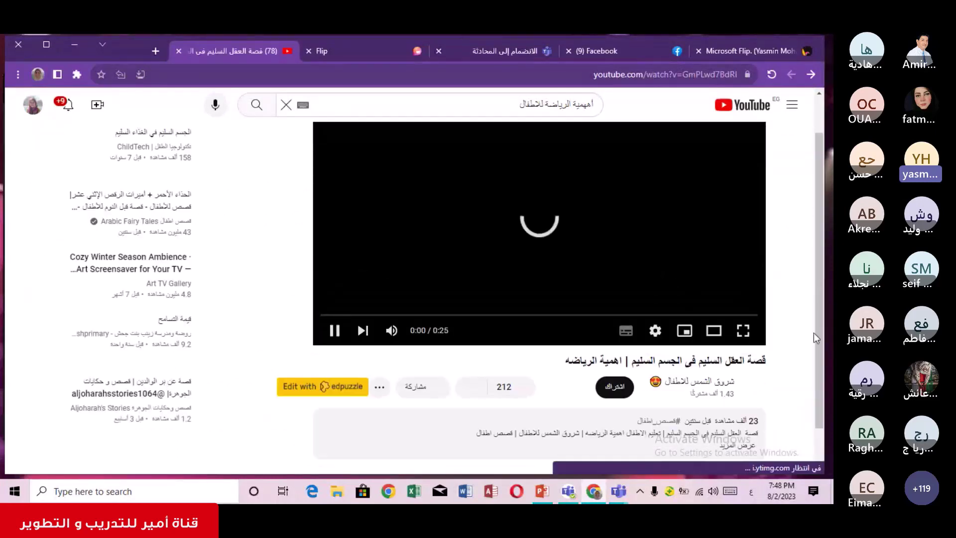
scroll(813, 333, "down", 1)
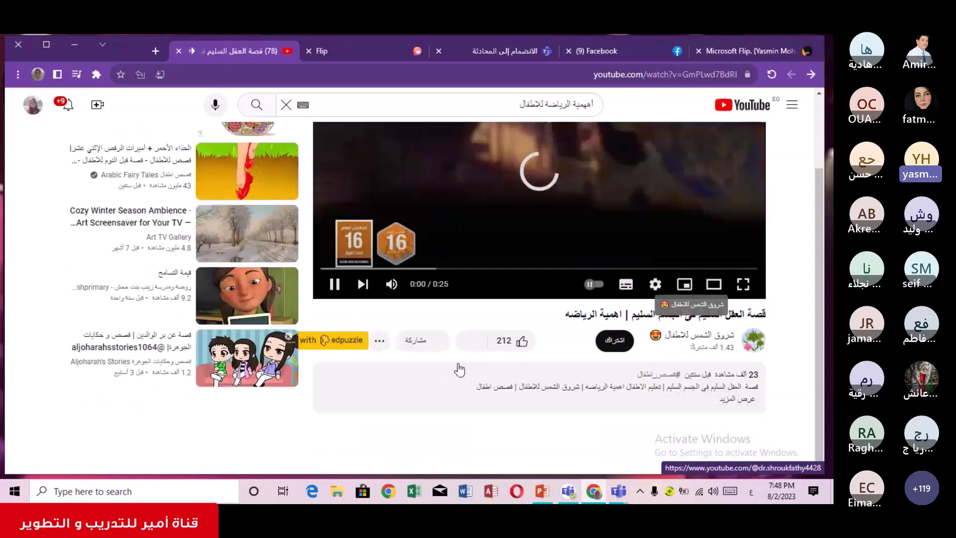
left_click(415, 341)
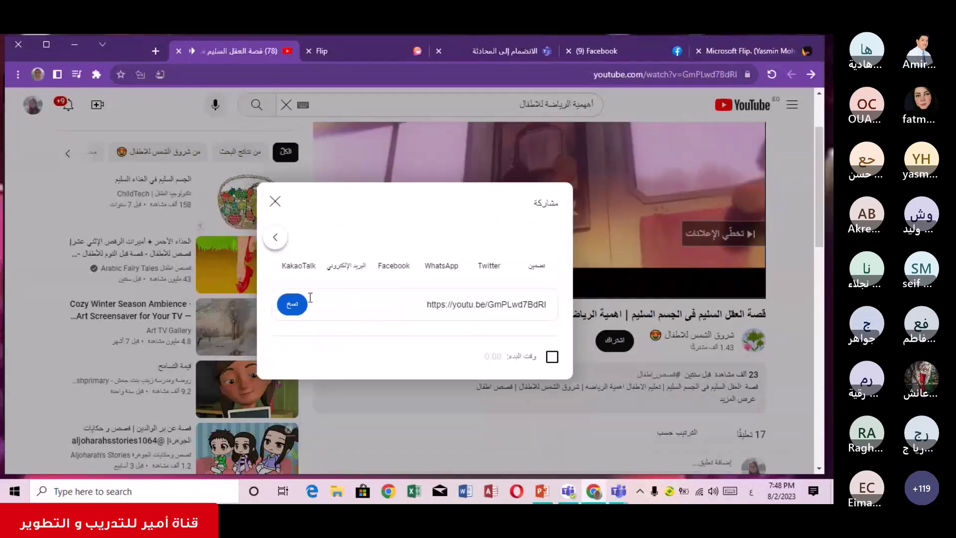
left_click(291, 305)
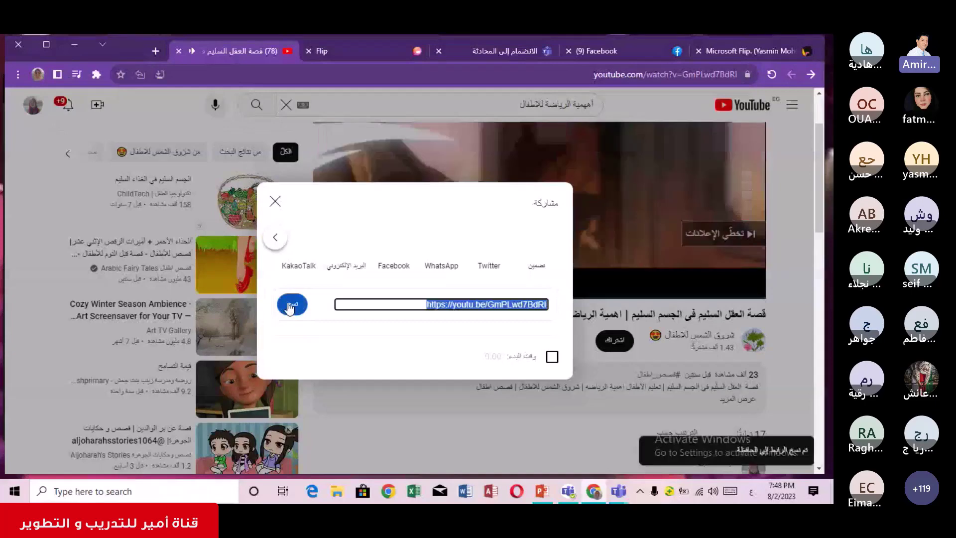
Close the YouTube share dialog and tab, and add the video from the copied share link as the new topic's media
left_click(275, 202)
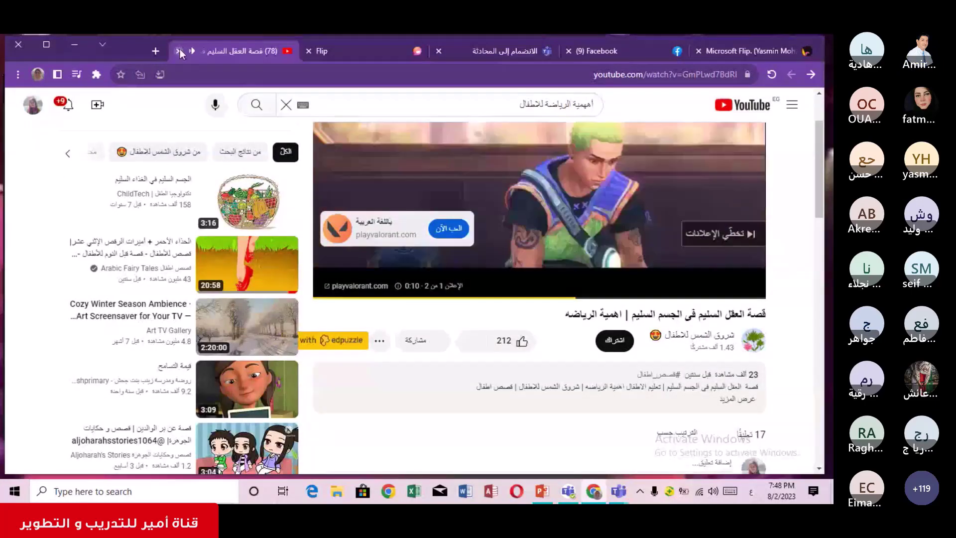
left_click(180, 51)
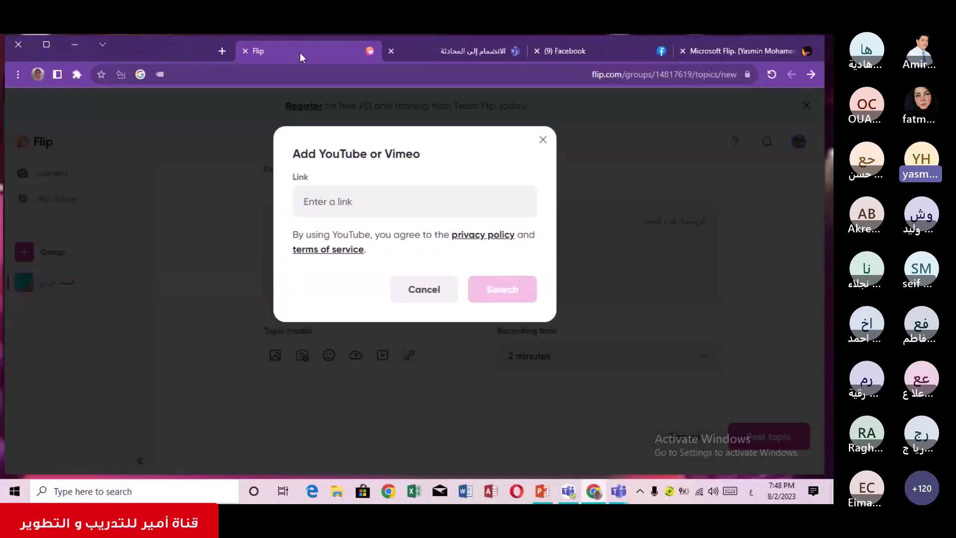
left_click(365, 201)
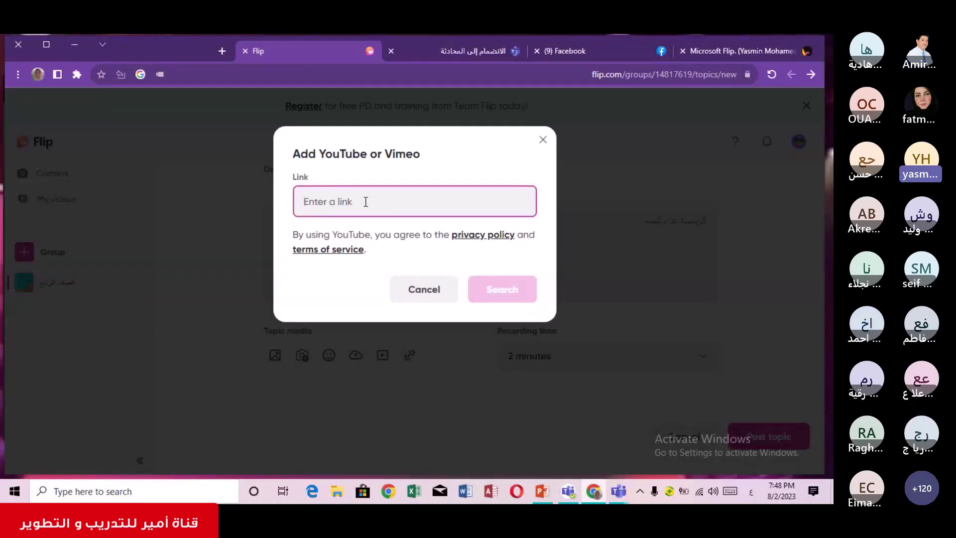
right_click(364, 201)
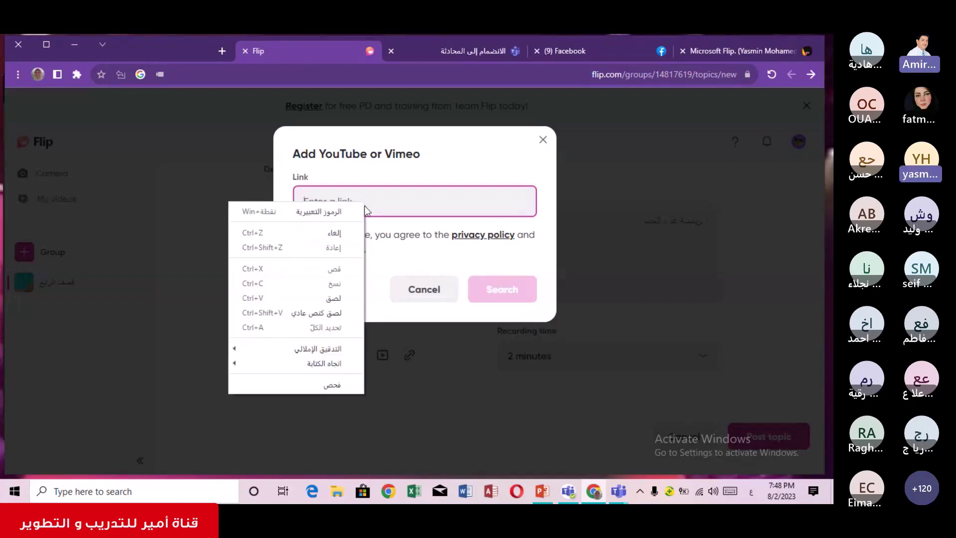
left_click(336, 299)
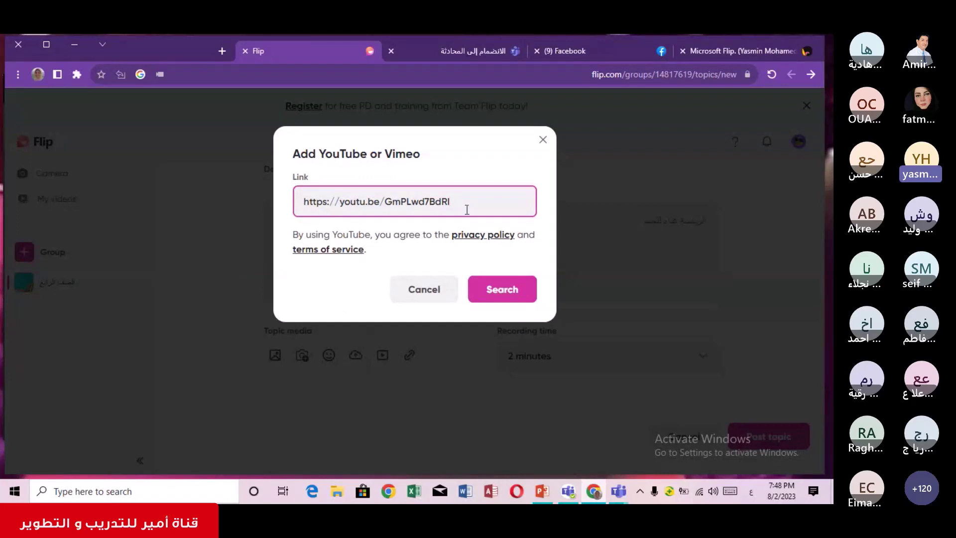
left_click(503, 291)
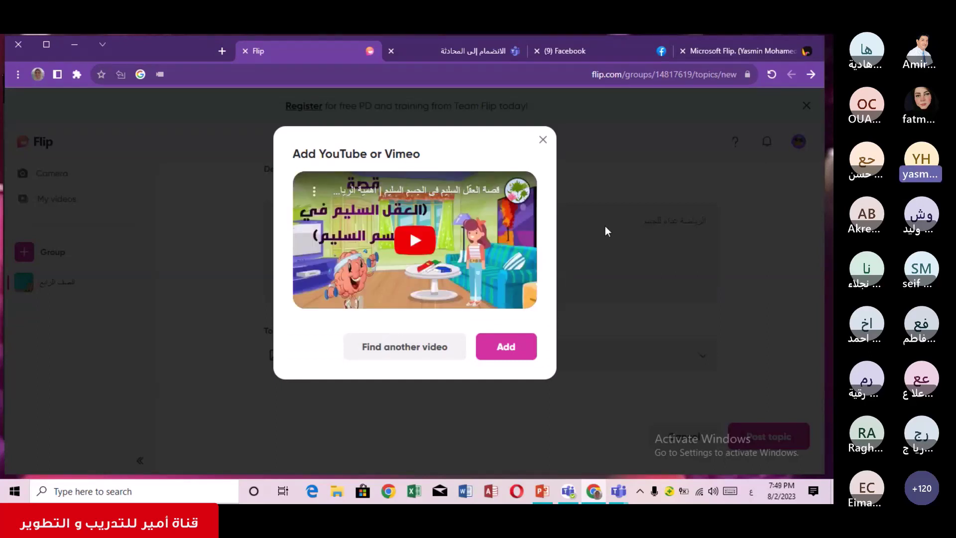
left_click(532, 346)
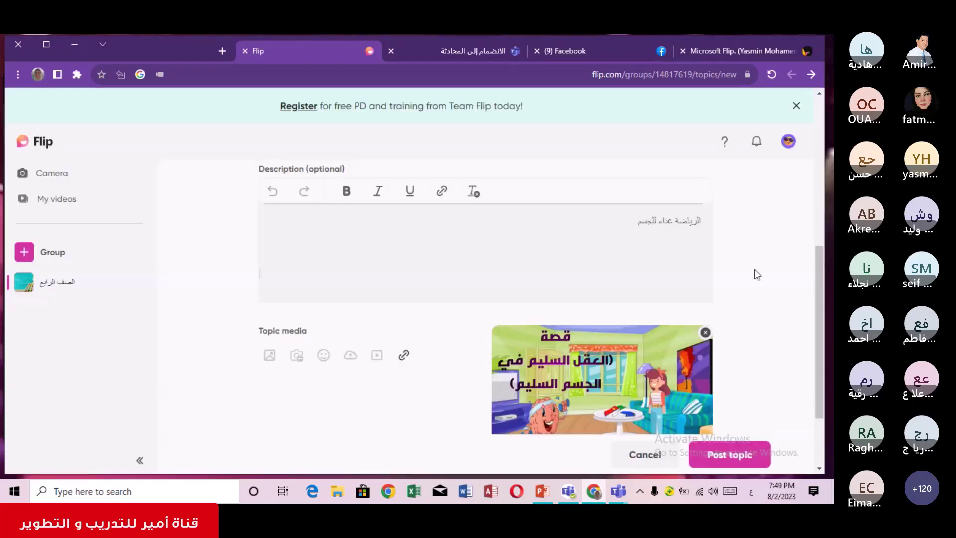
left_click_drag(821, 278, 828, 319)
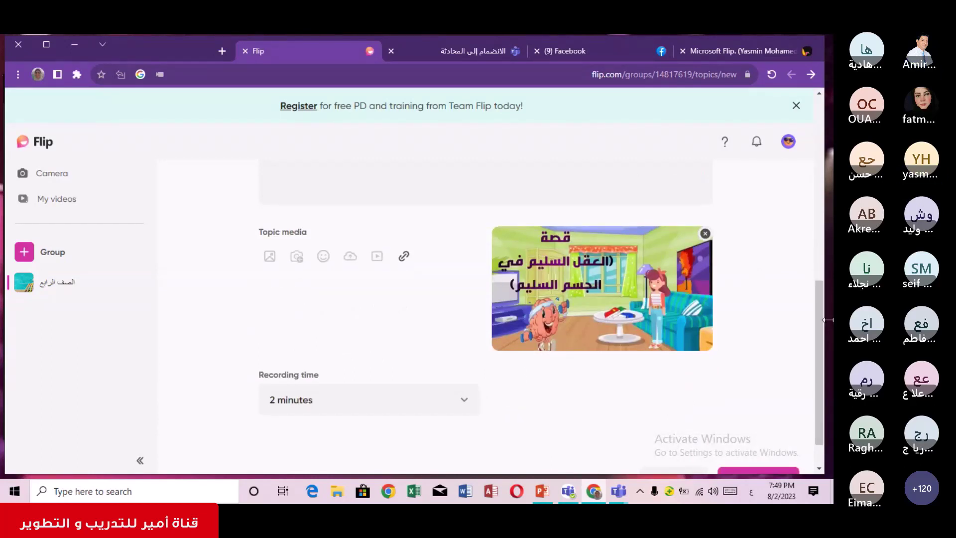
left_click_drag(818, 321, 820, 354)
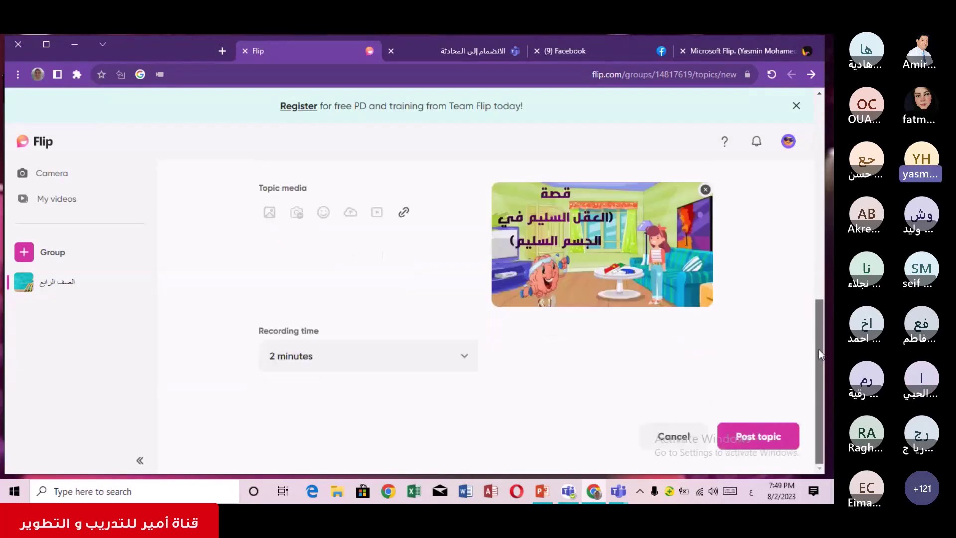